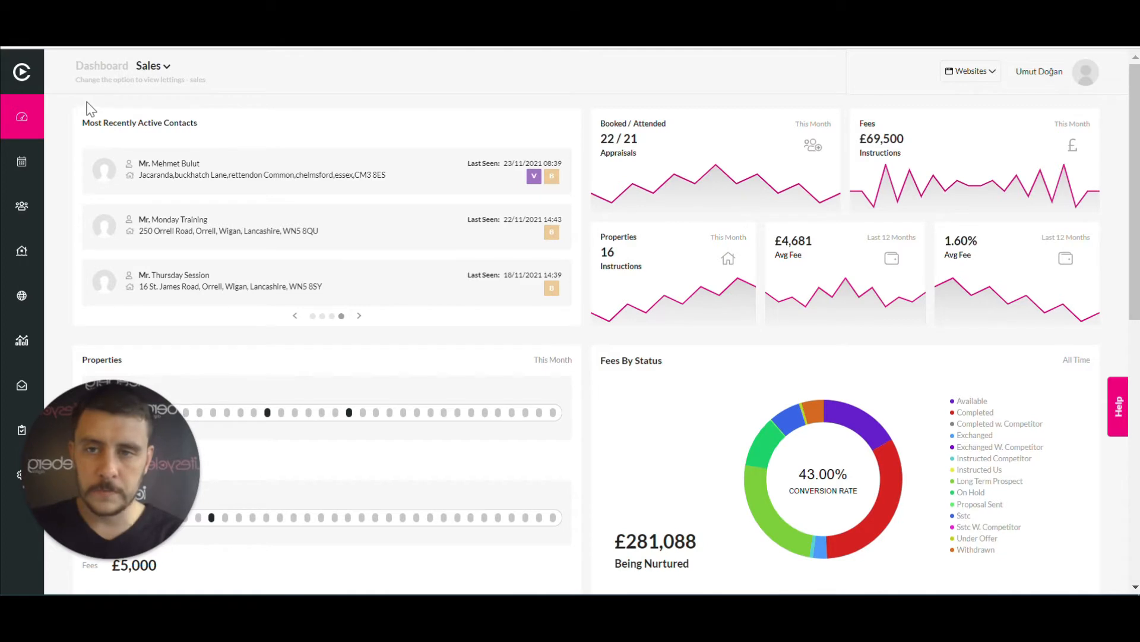
Go to the calendar and switch it to Month view
drag(82, 123, 211, 123)
click(202, 126)
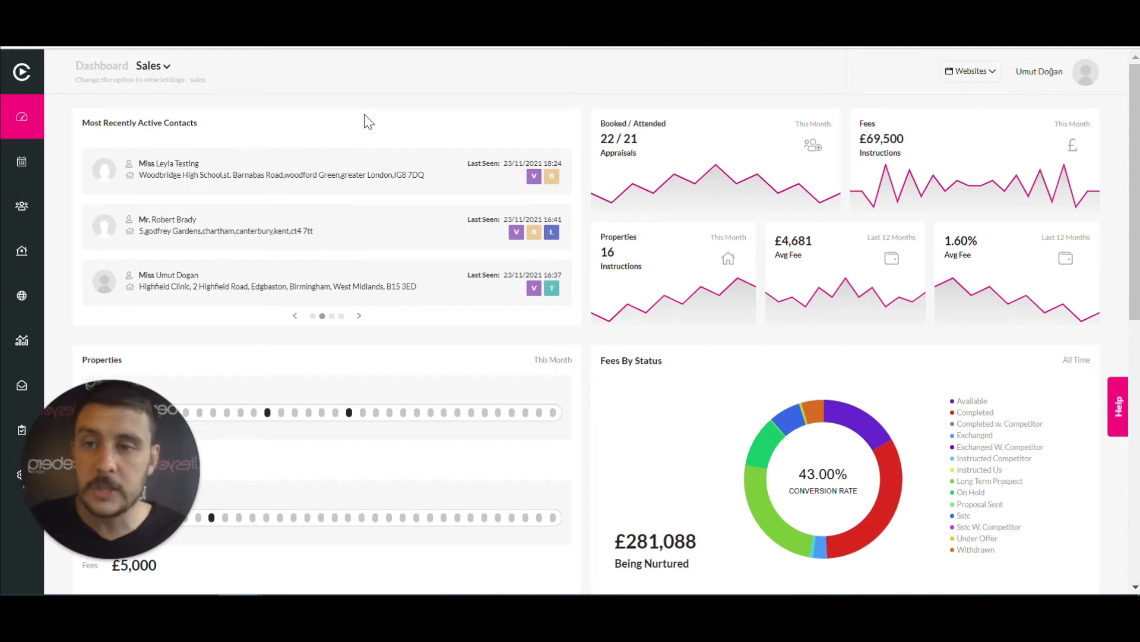
click(21, 165)
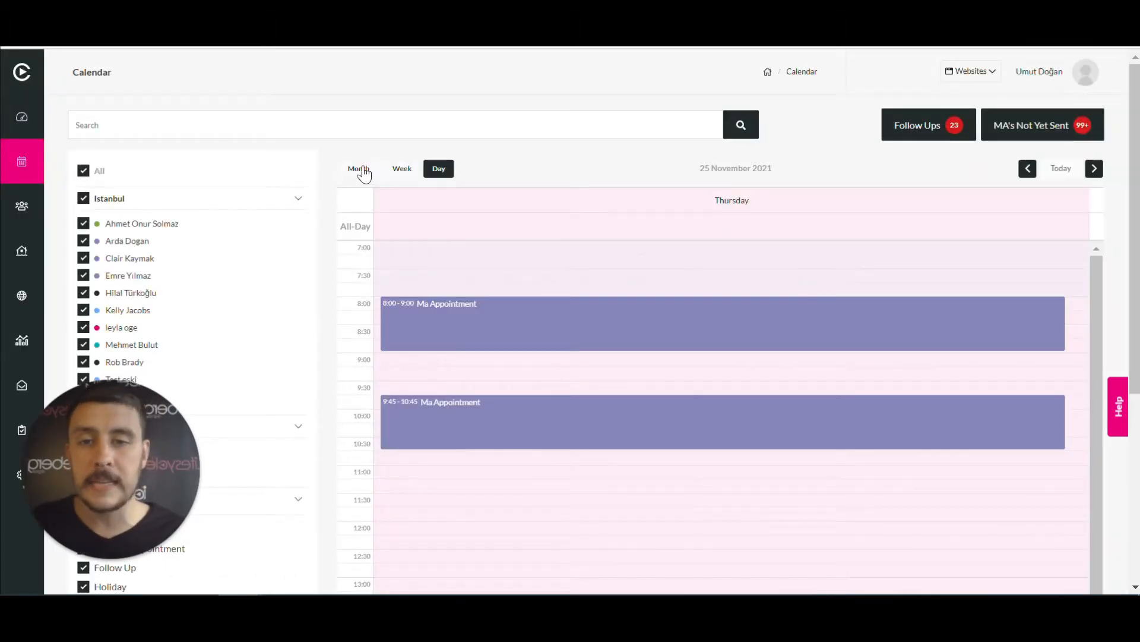
click(364, 173)
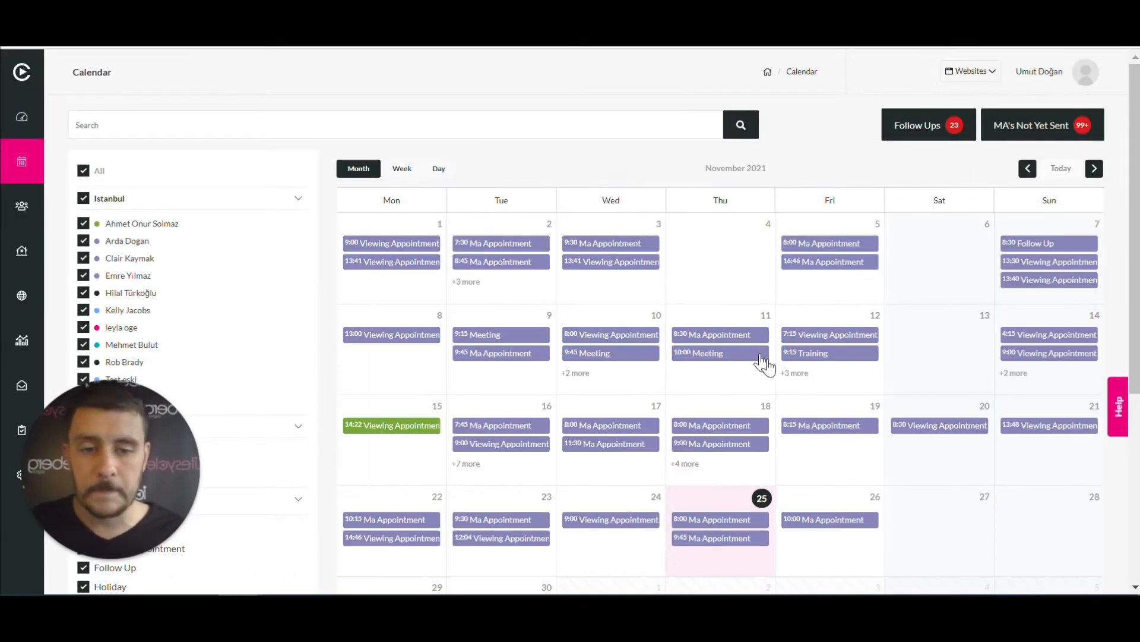
Open Saturday 27 November and start a booking in the 10:30 slot
scroll(863, 343, down, 3)
scroll(940, 364, up, 2)
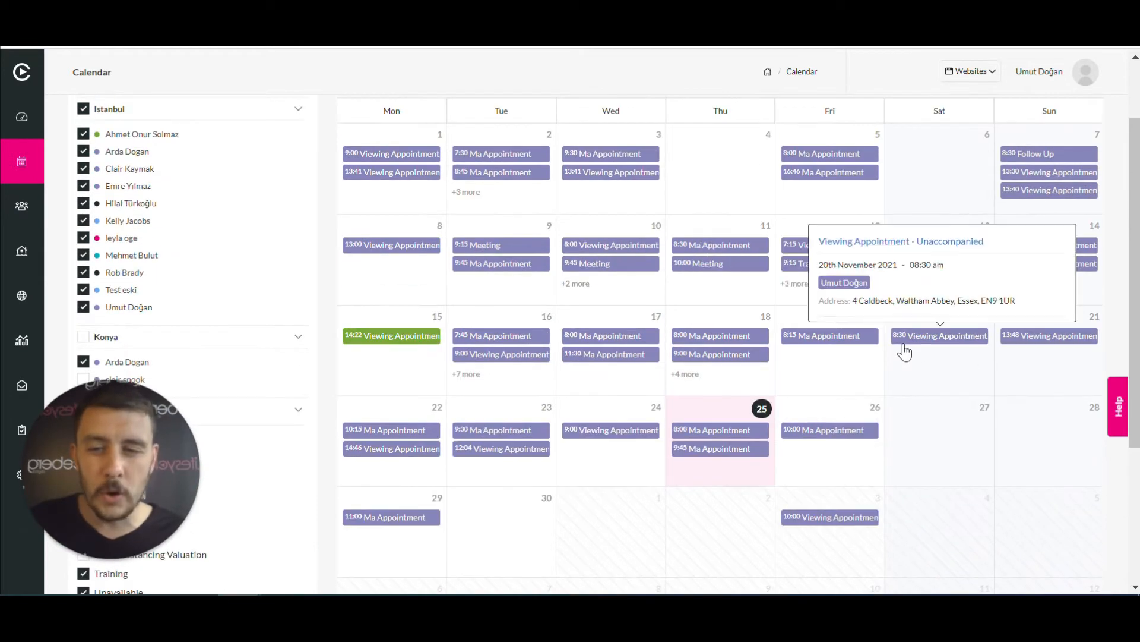
click(928, 454)
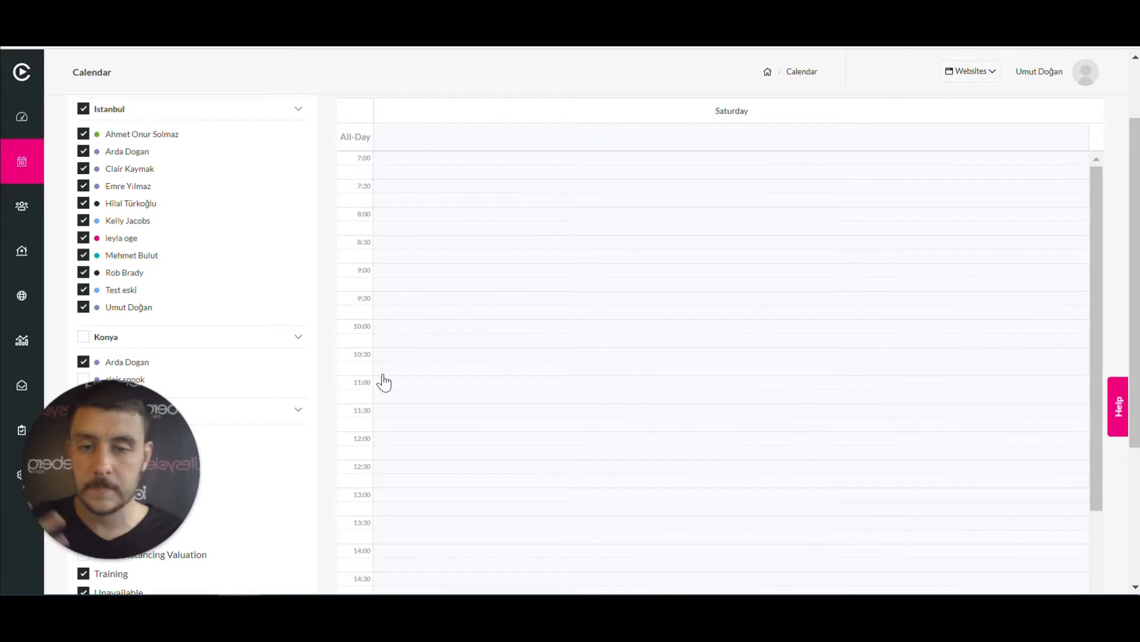
click(406, 351)
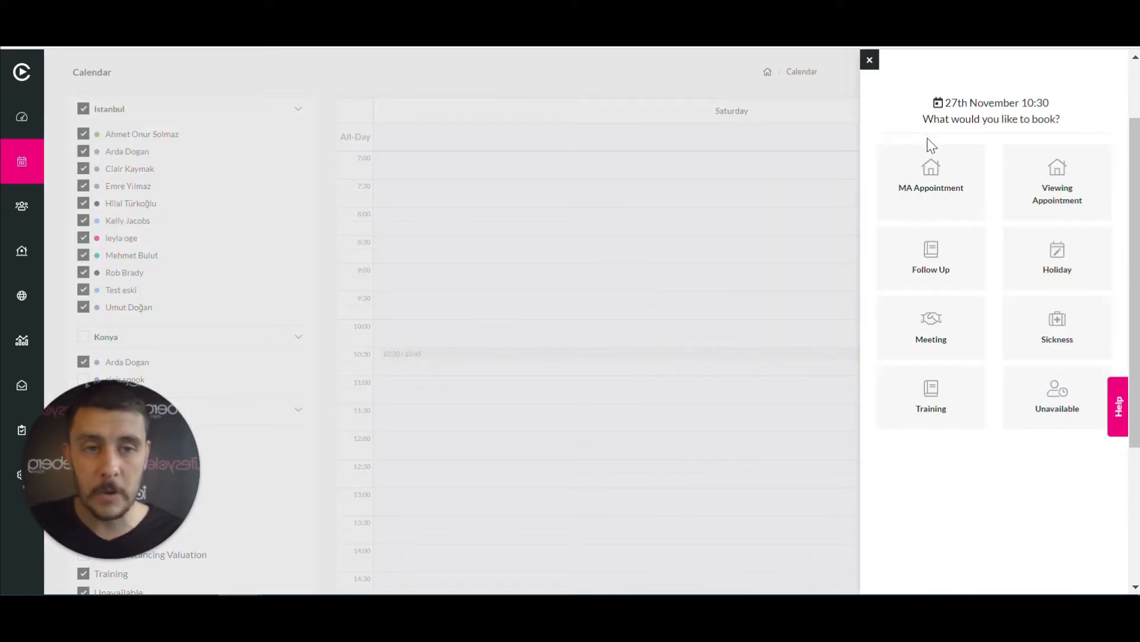
Choose MA Appointment, confirm the 27/11/2021 start date and review the form's fields
click(933, 177)
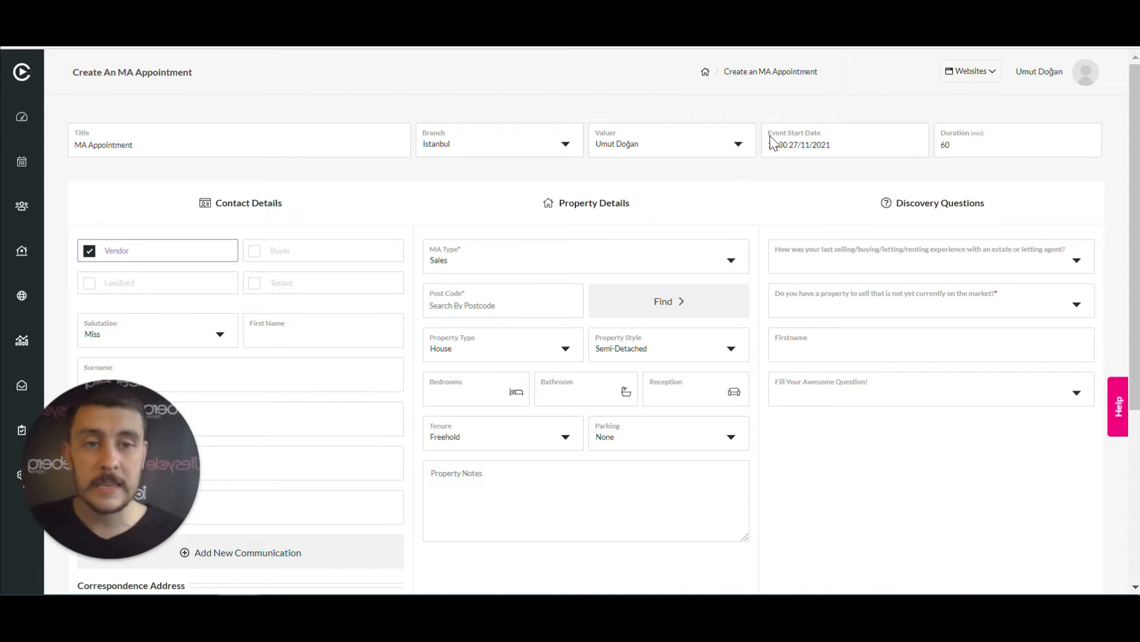
click(848, 144)
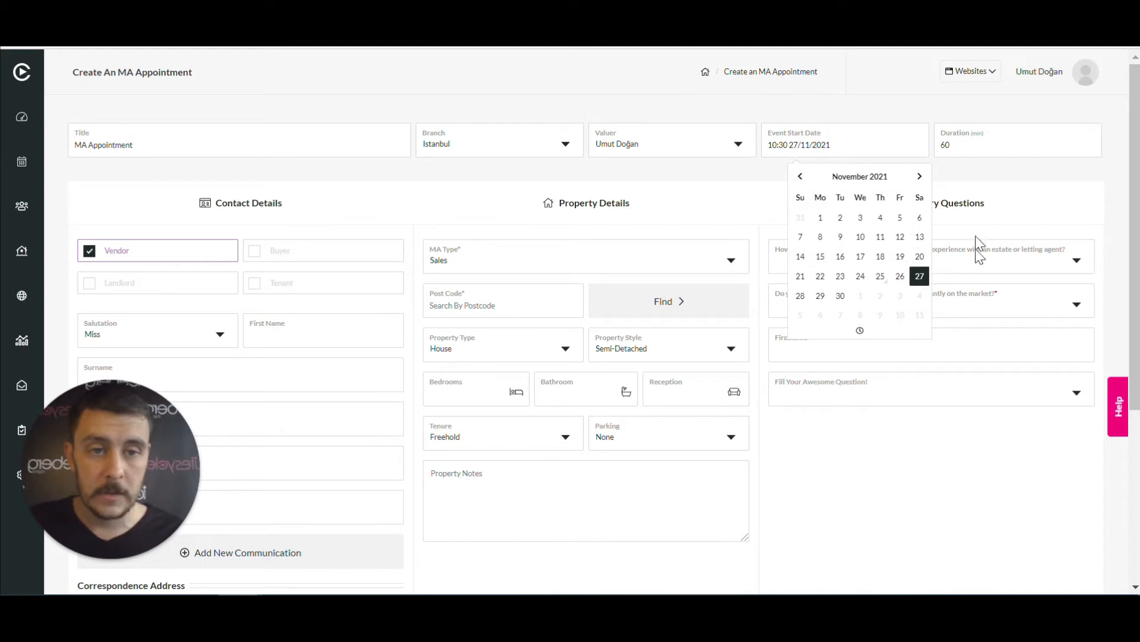
click(986, 178)
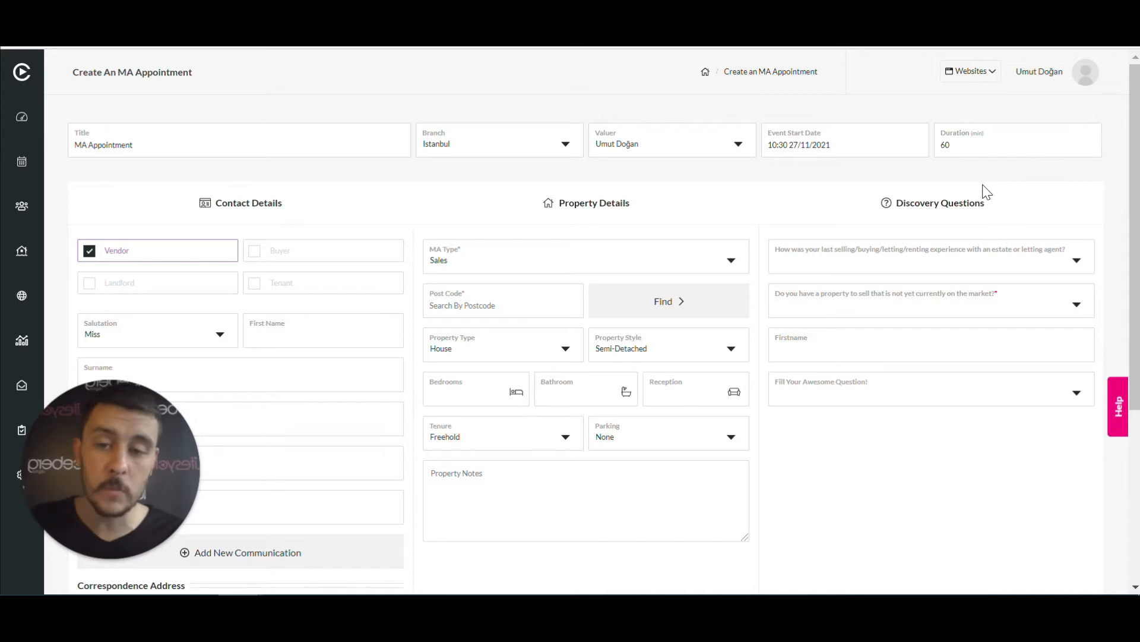
scroll(986, 186, down, 5)
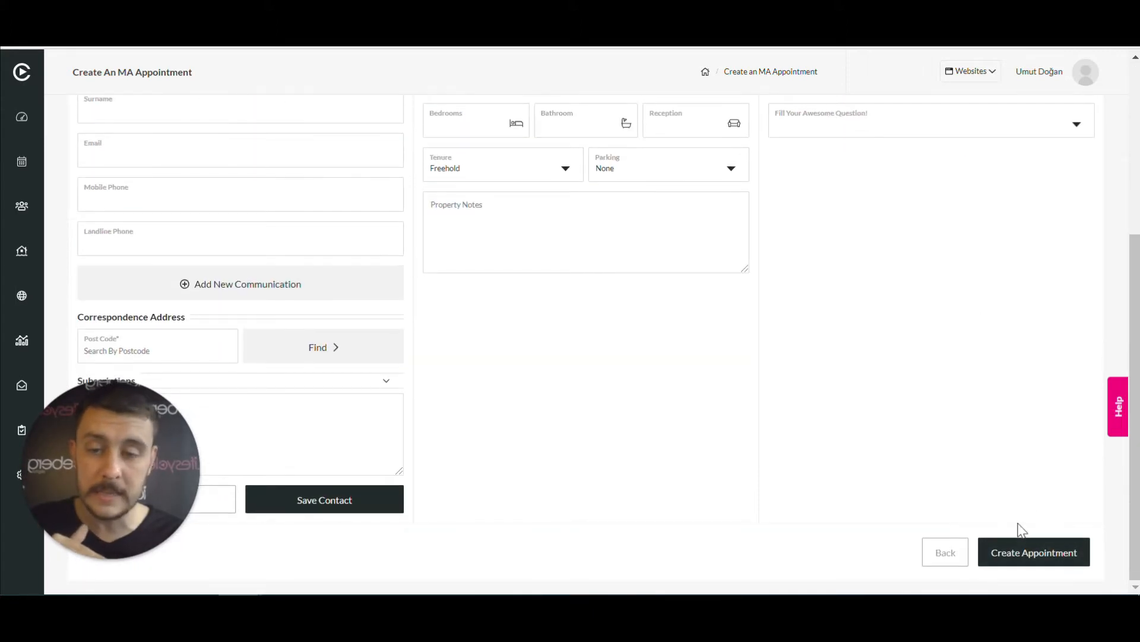
scroll(1010, 397, up, 5)
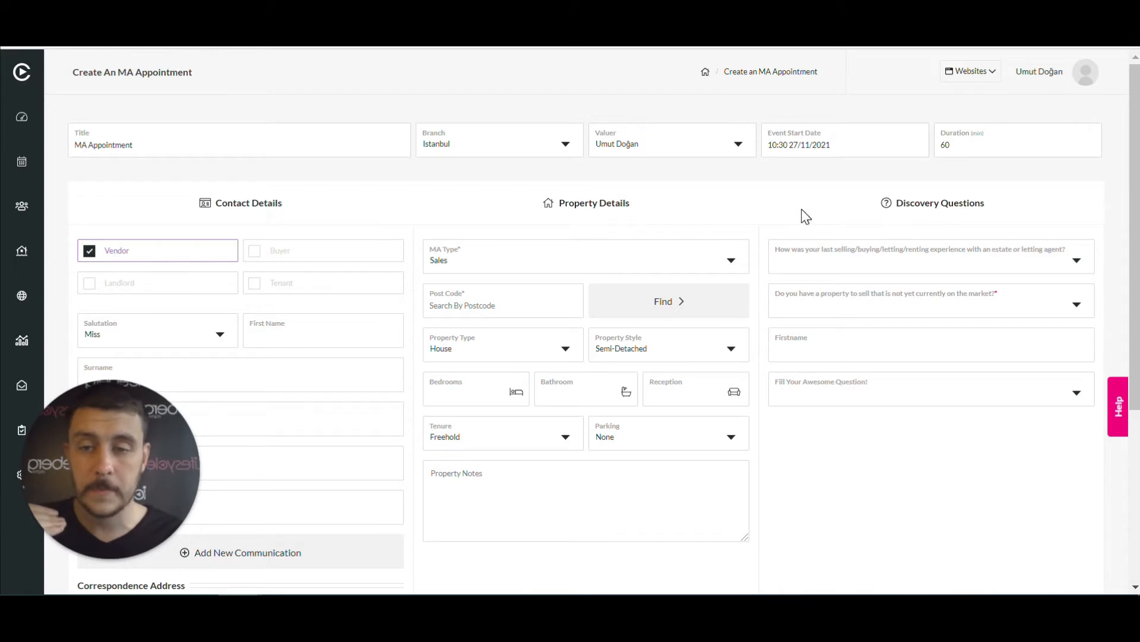
scroll(805, 217, down, 2)
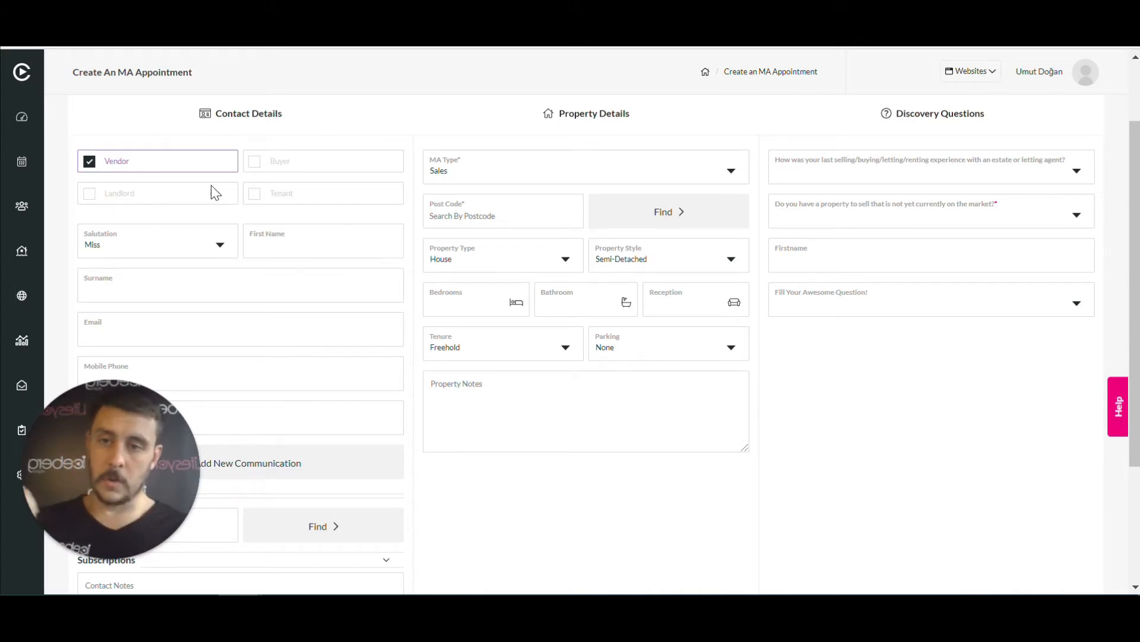
click(220, 246)
Set the vendor's salutation to Mr and enter their first name and surname
click(181, 292)
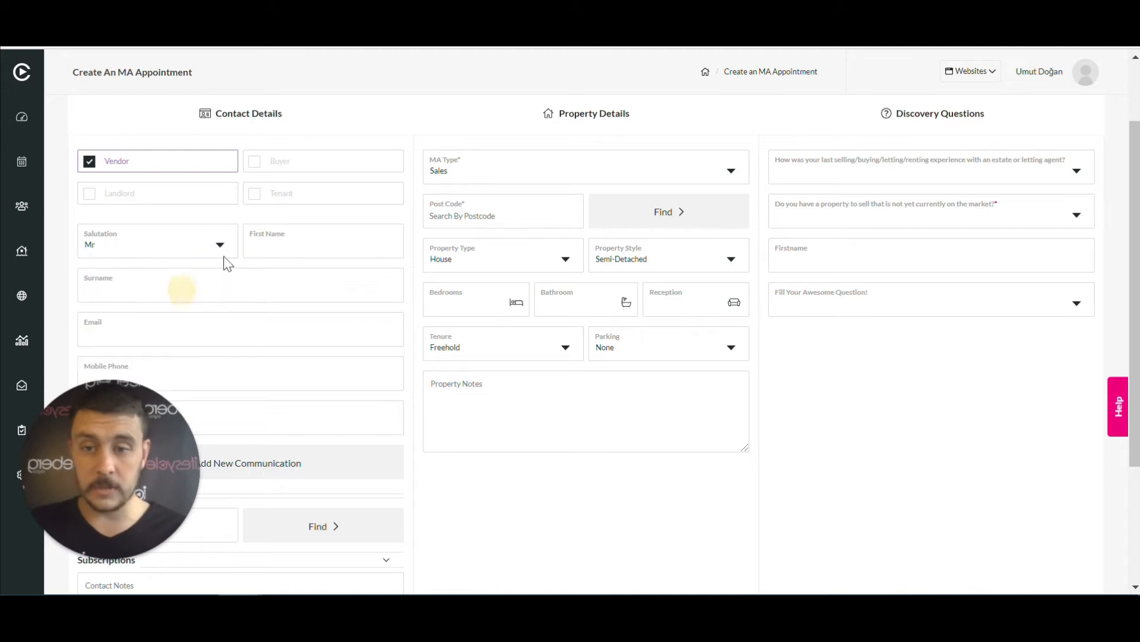
click(186, 293)
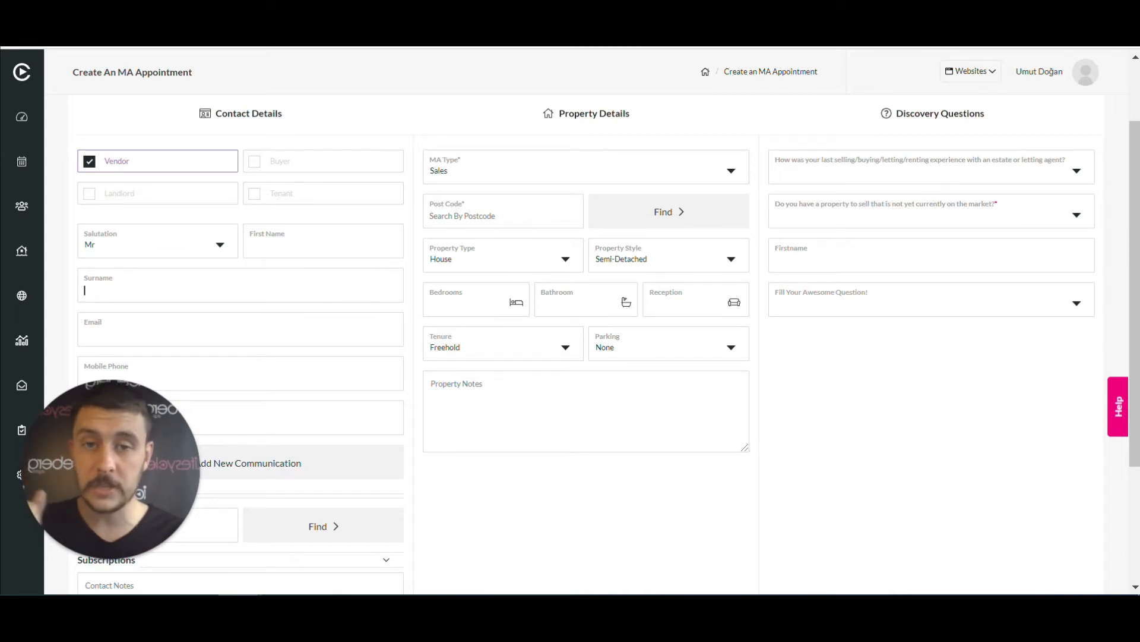
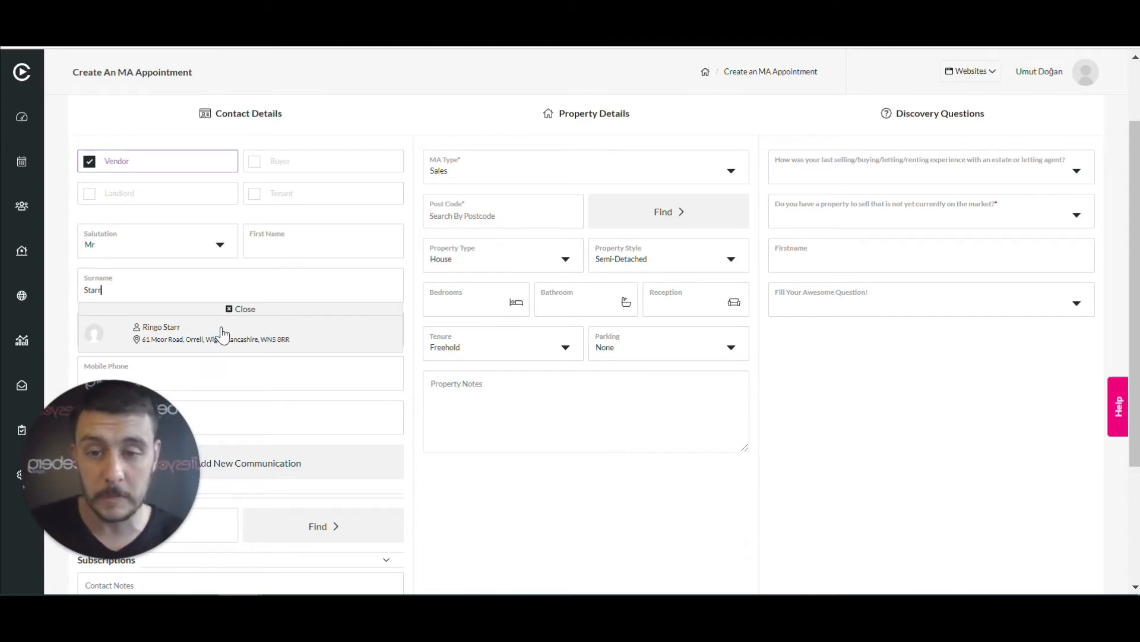
click(230, 310)
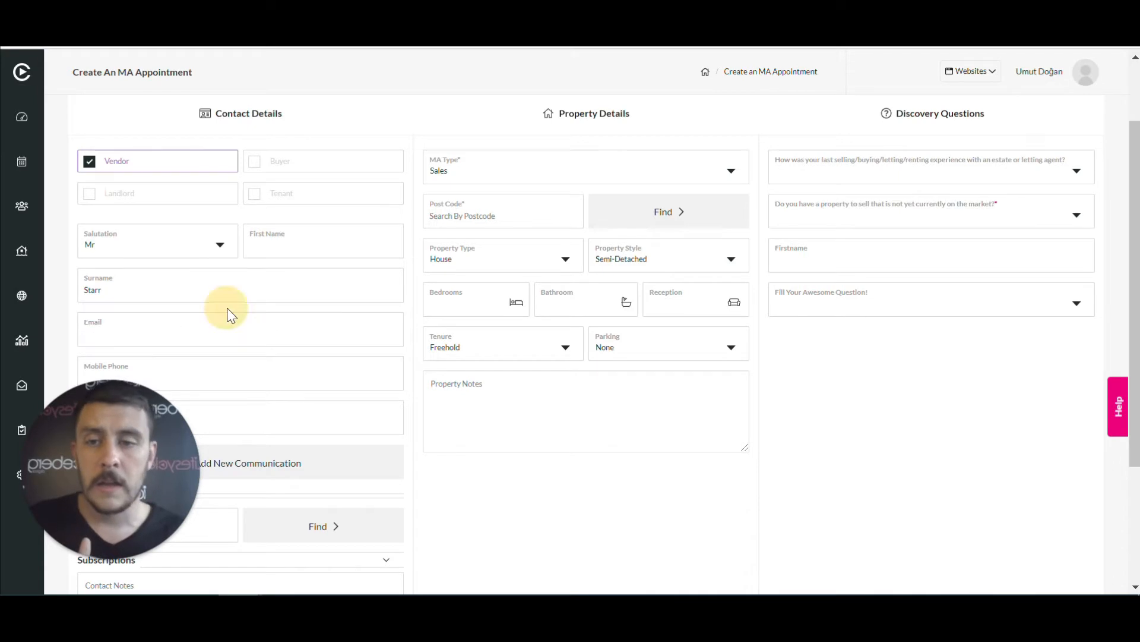
click(177, 292)
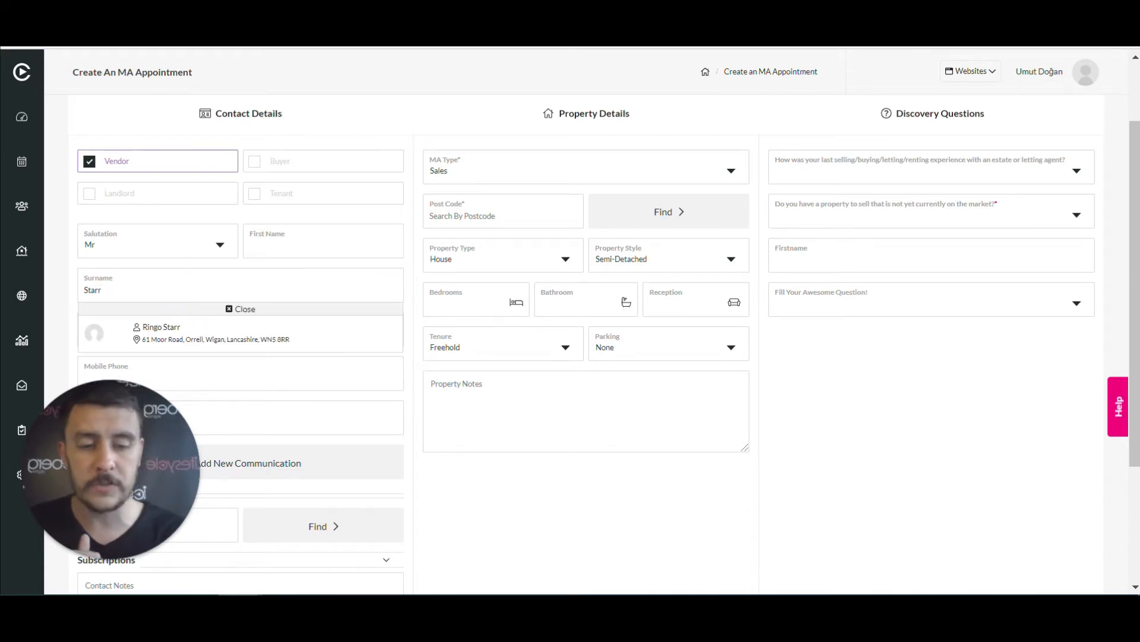
key(BackSpace)
key(BackSpace)
key(BackSpace)
key(BackSpace)
key(BackSpace)
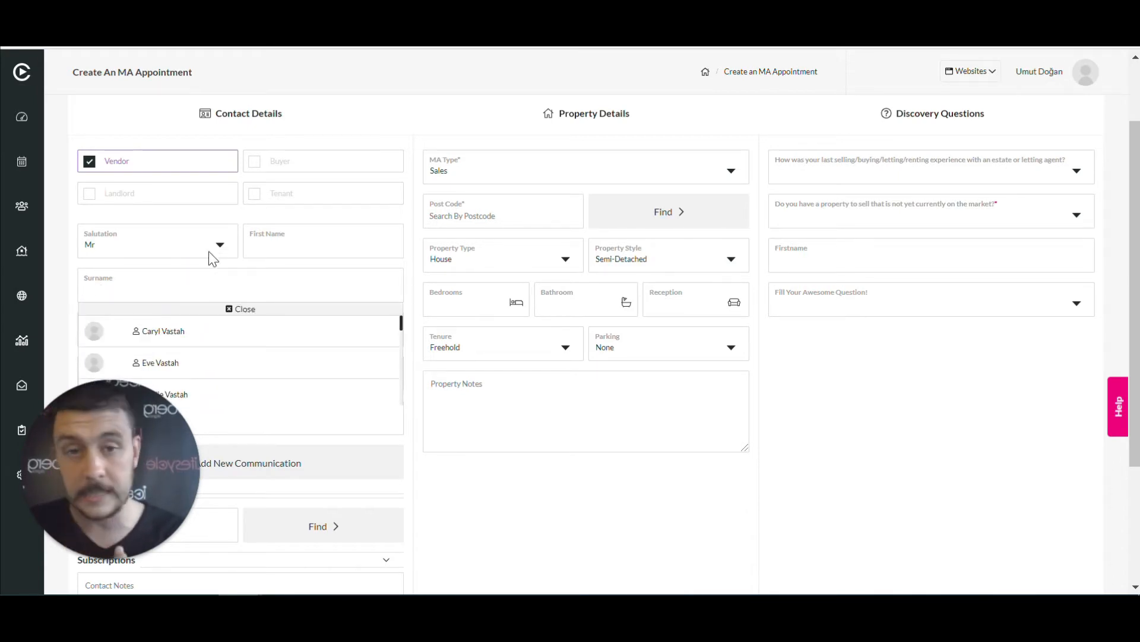
click(275, 240)
text(Brad)
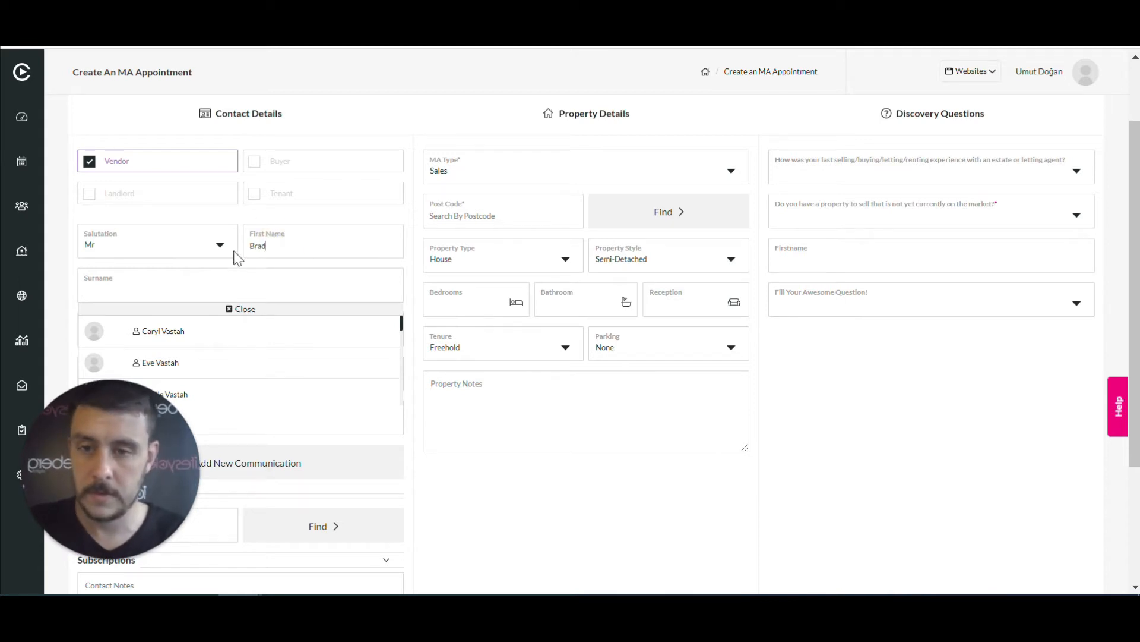
key(Tab)
text(Tr)
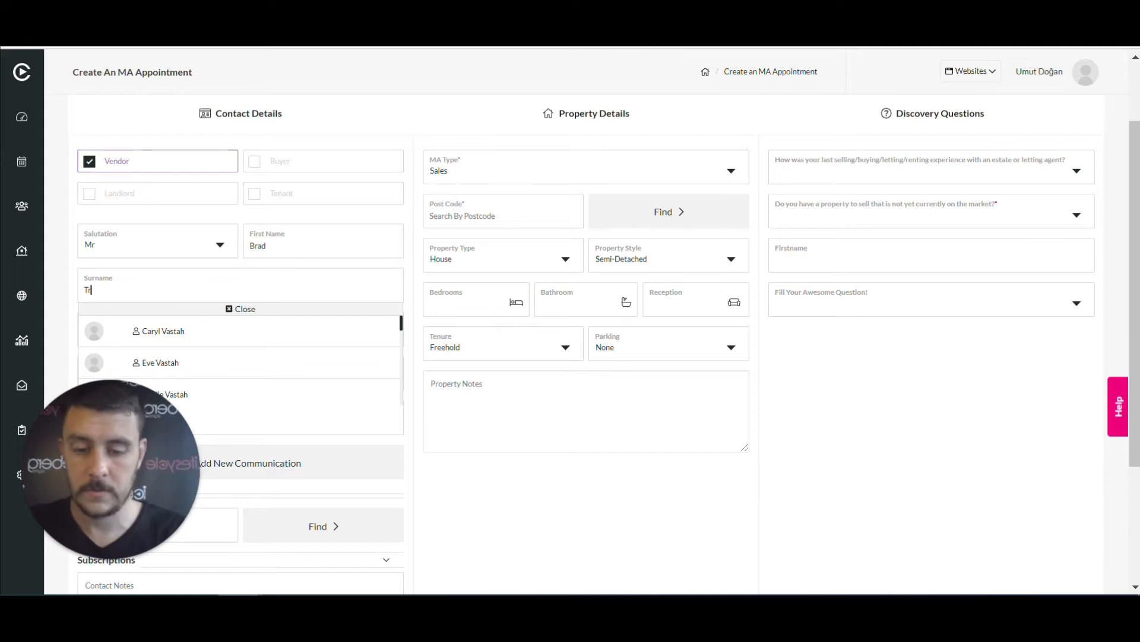
text(ainingVideo)
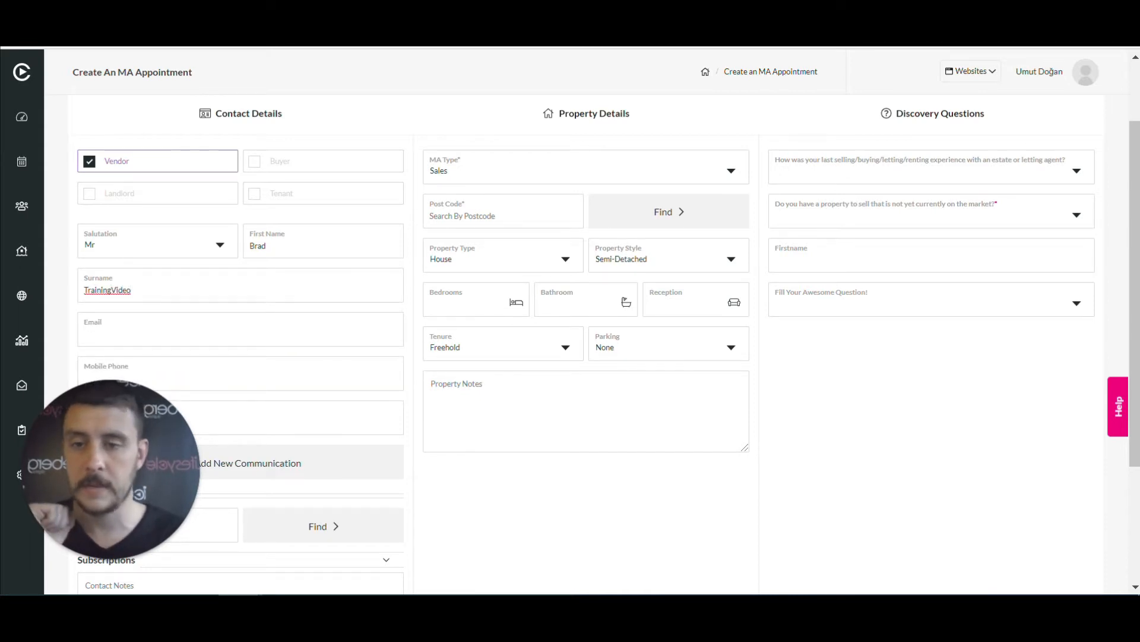
Enter the contact's e-mail address and mobile number, then type the correspondence postcode
click(146, 336)
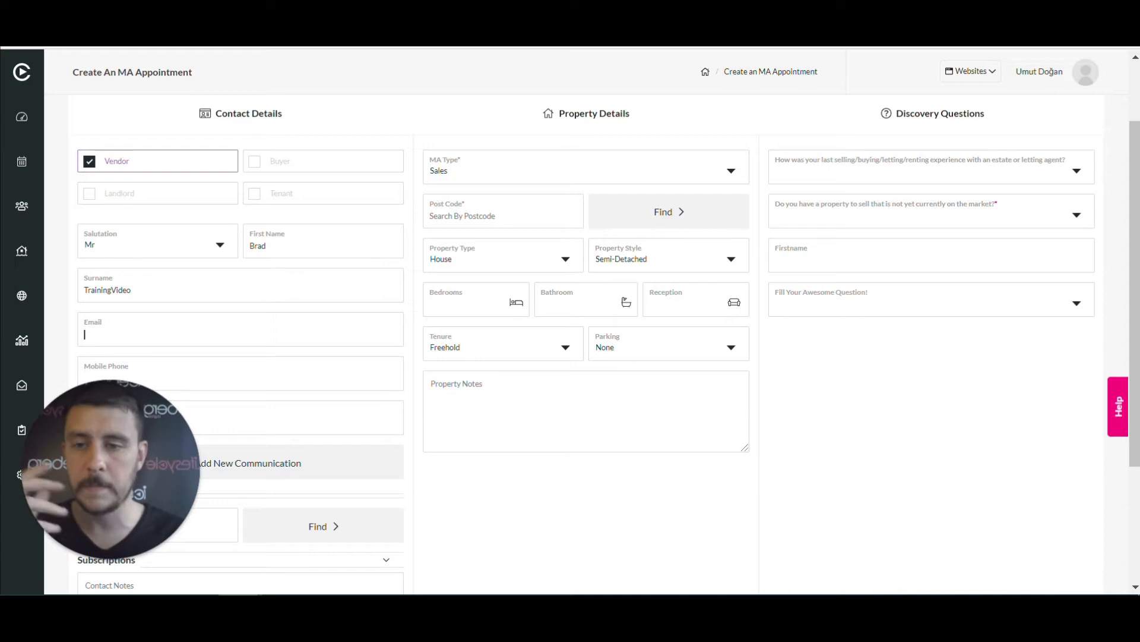
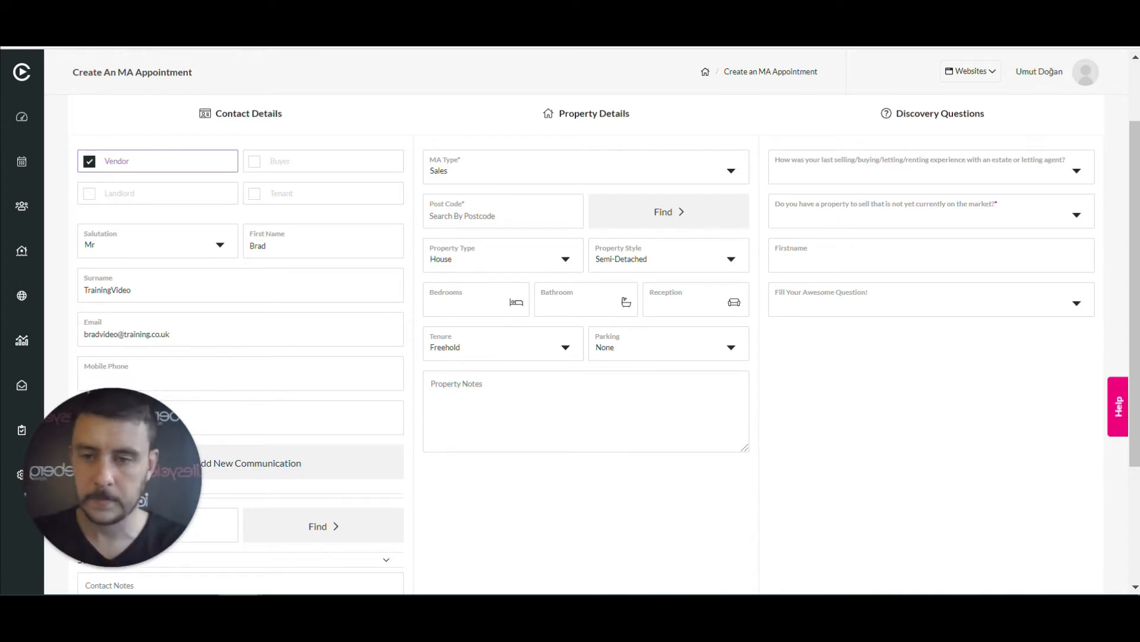
key(Tab)
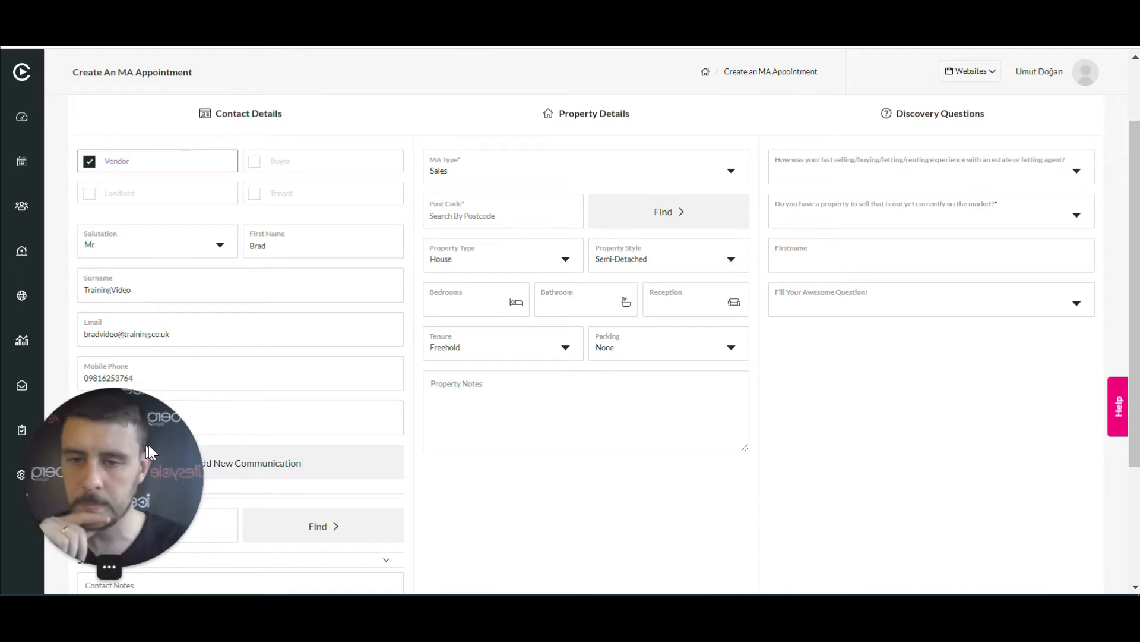
drag(148, 444, 548, 461)
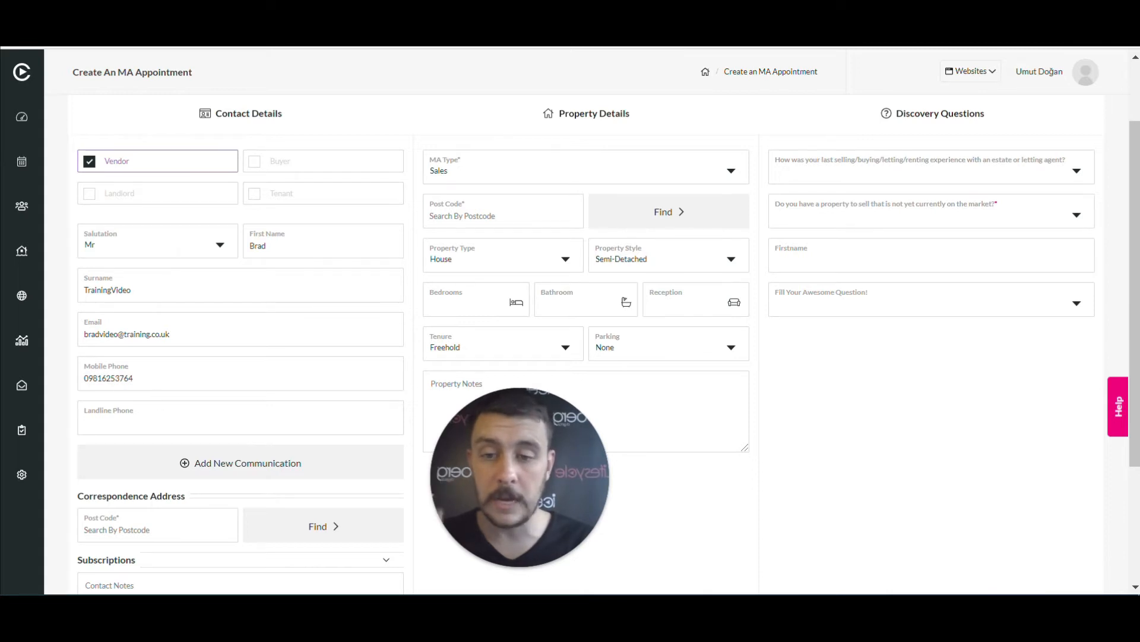
scroll(158, 364, down, 2)
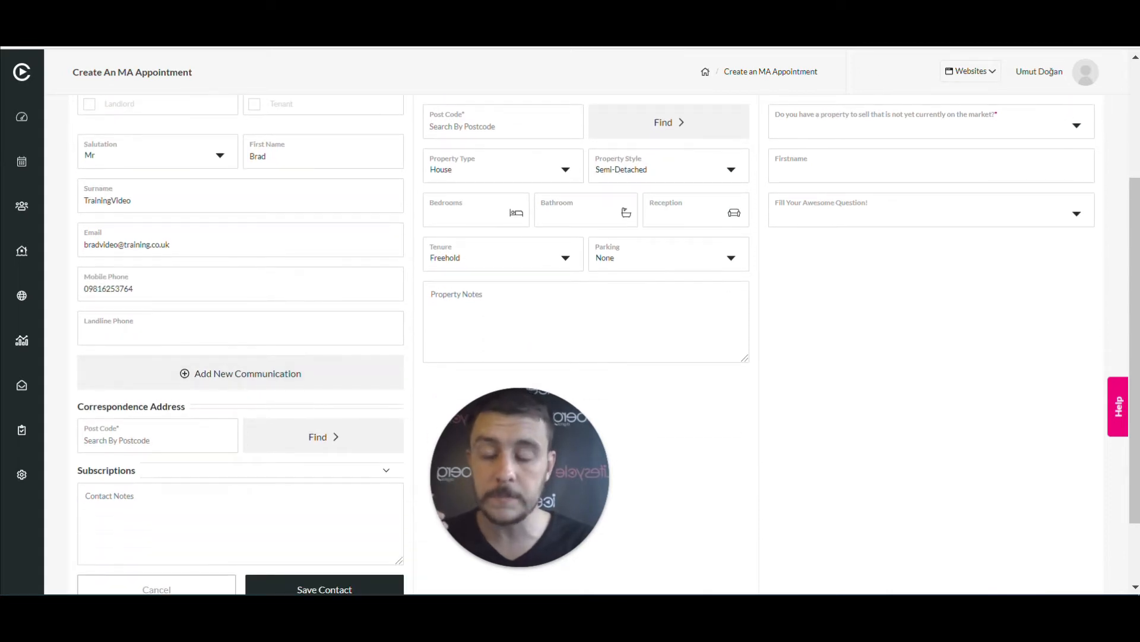
scroll(160, 338, down, 2)
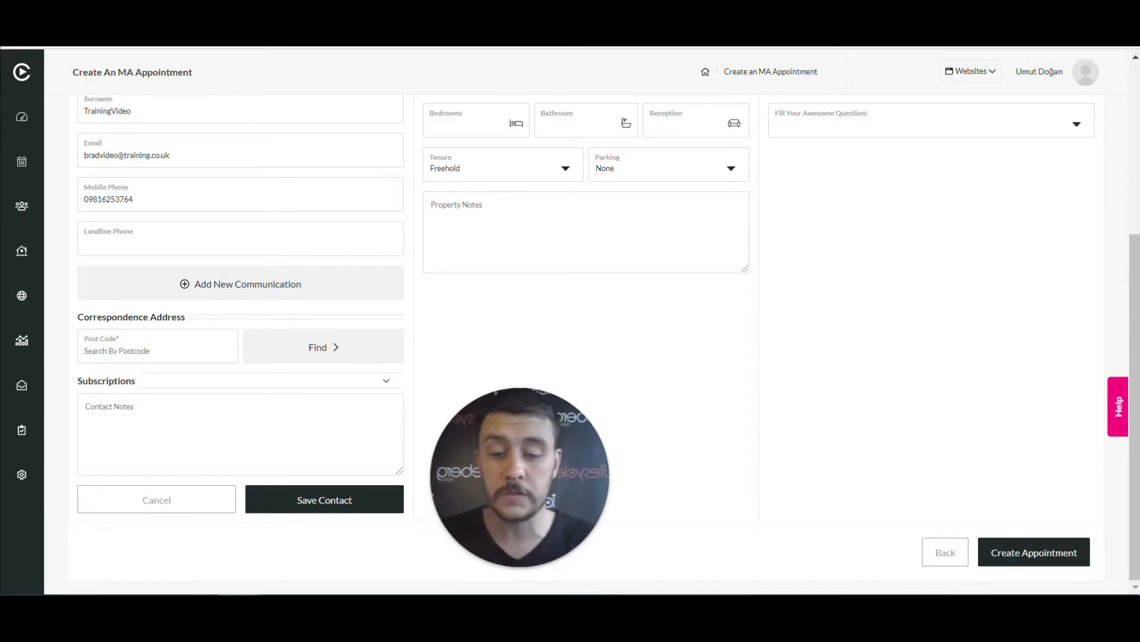
text(wn5)
text(6)
text(qu)
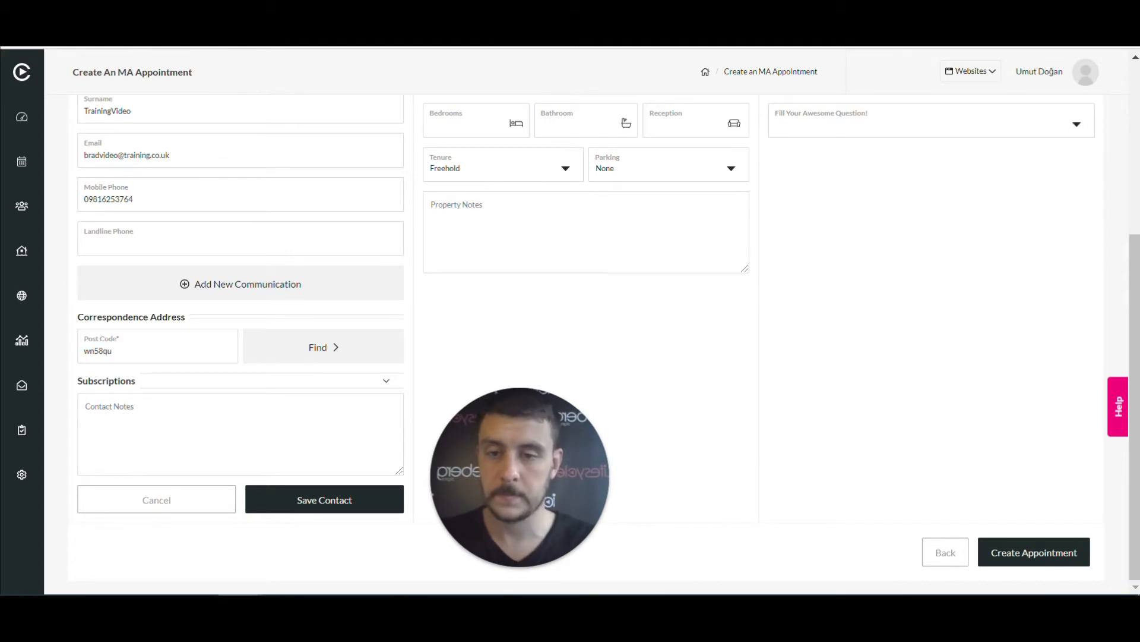
Run the postcode lookup and fill in the correspondence address from the matching result
click(285, 350)
scroll(233, 416, down, 1)
scroll(233, 418, down, 2)
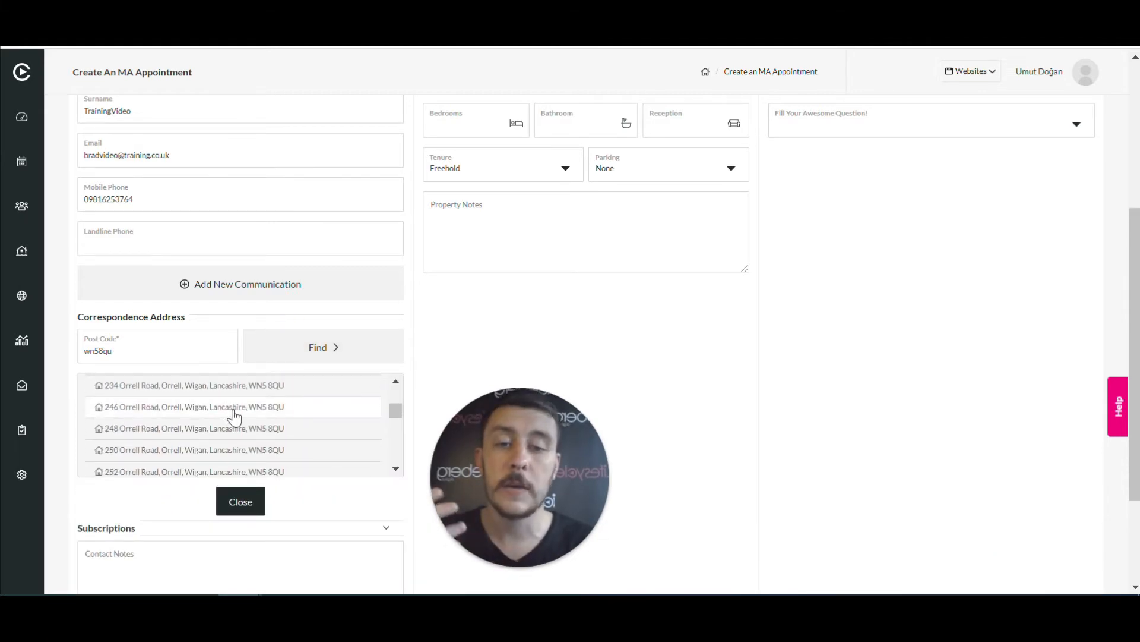
scroll(235, 418, down, 1)
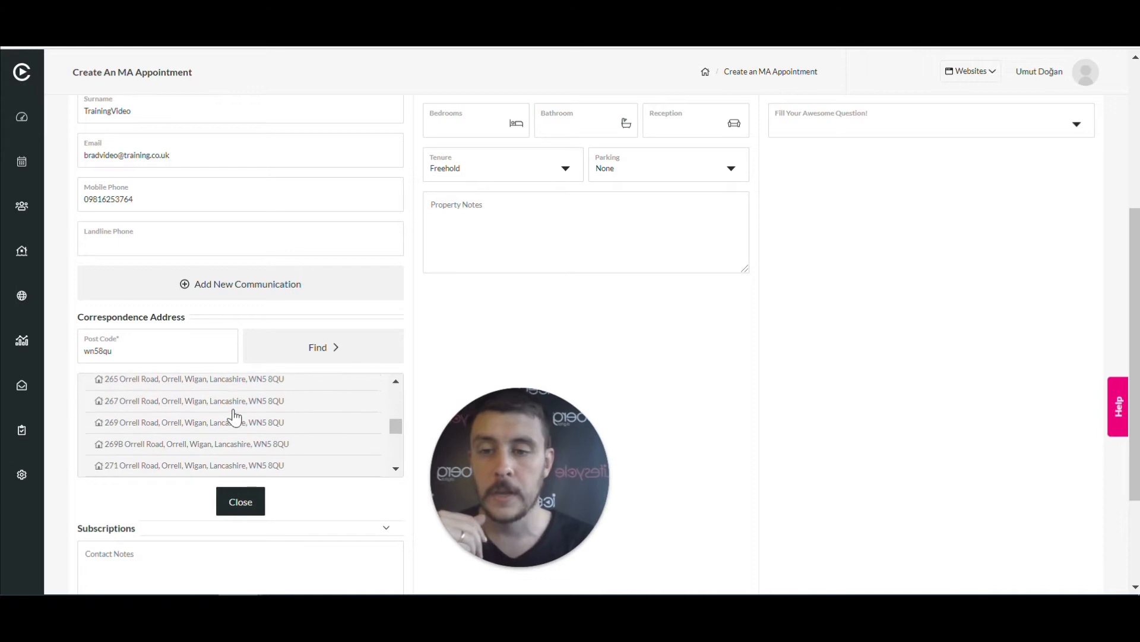
click(222, 418)
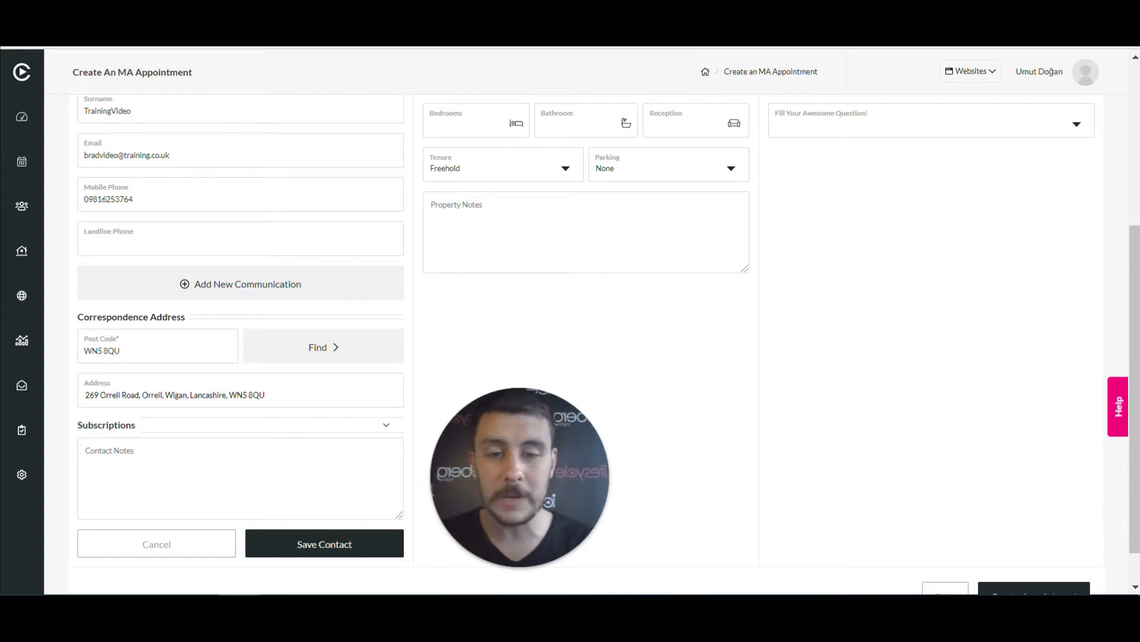
click(97, 393)
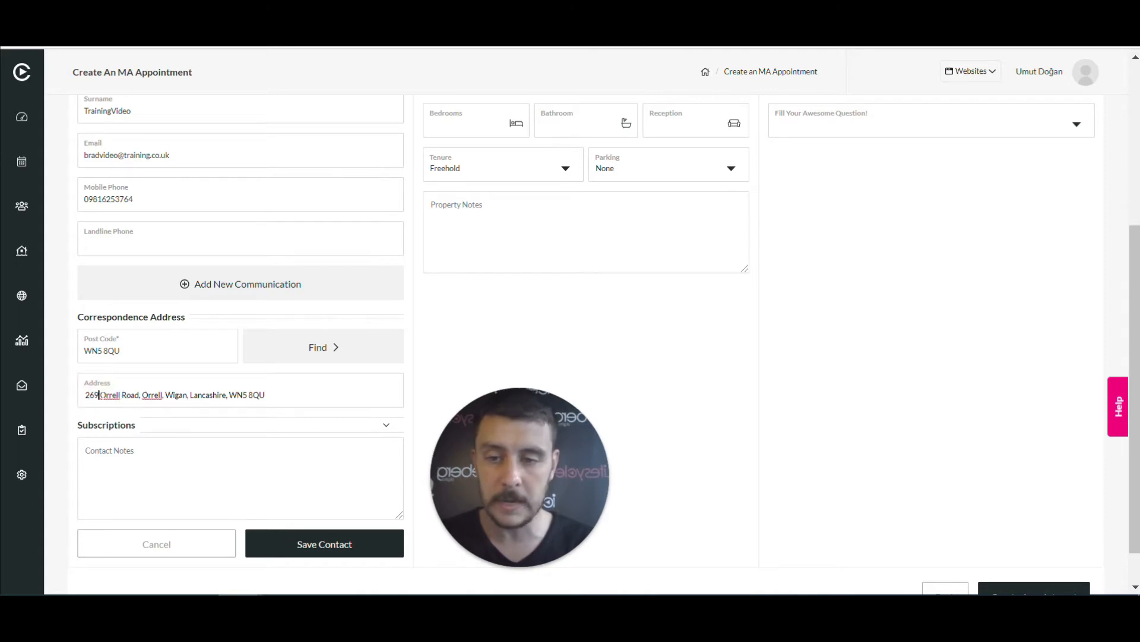
Replace the house number at the start of the correspondence address with the corrected one
key(BackSpace)
key(BackSpace)
key(BackSpace)
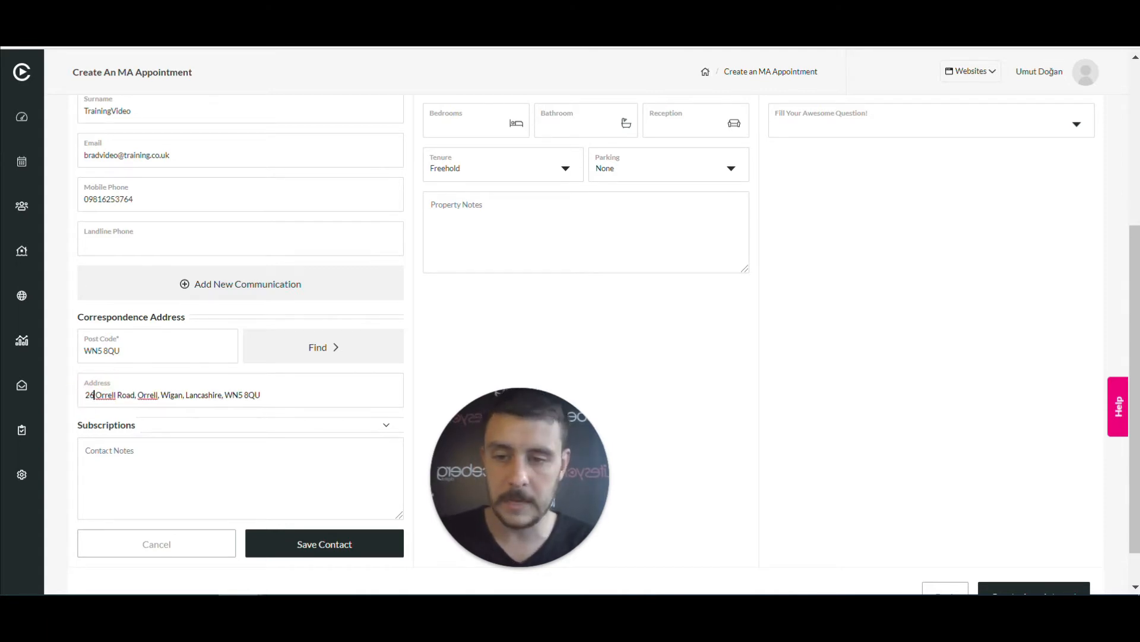
key(BackSpace)
key(BackSpace)
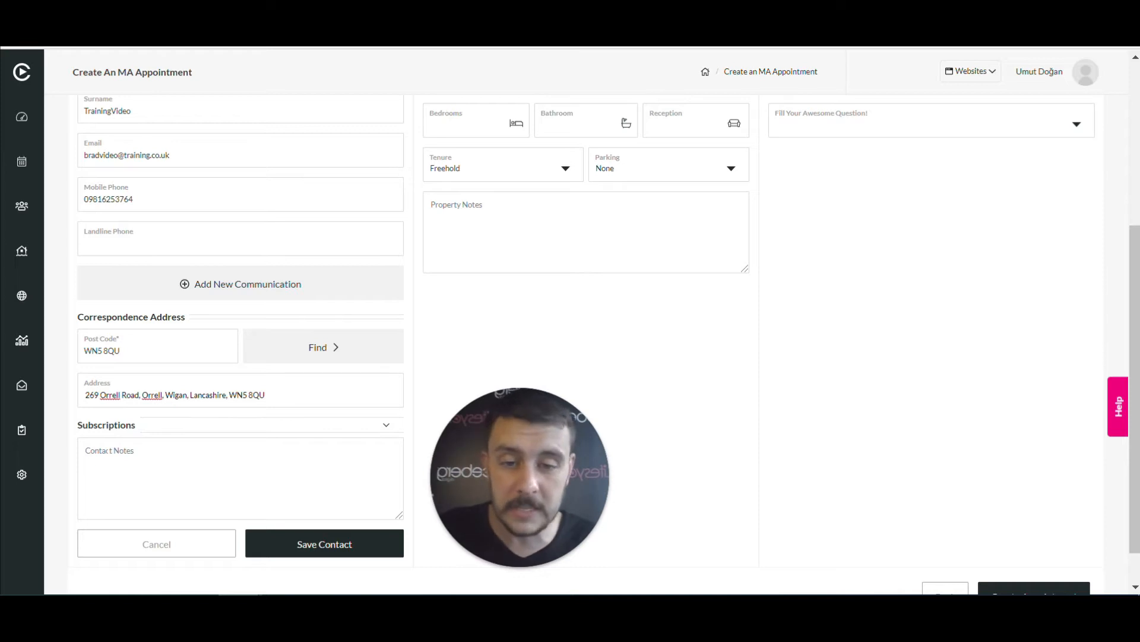
Save the vendor contact to the market appraisal appointment
click(317, 542)
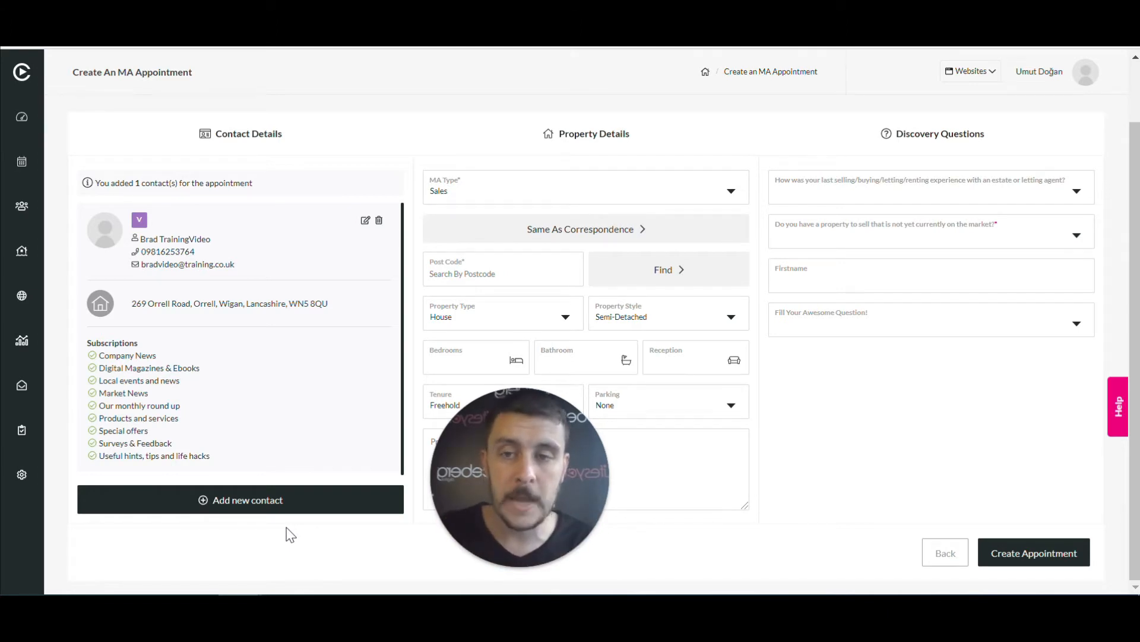
drag(535, 457, 162, 480)
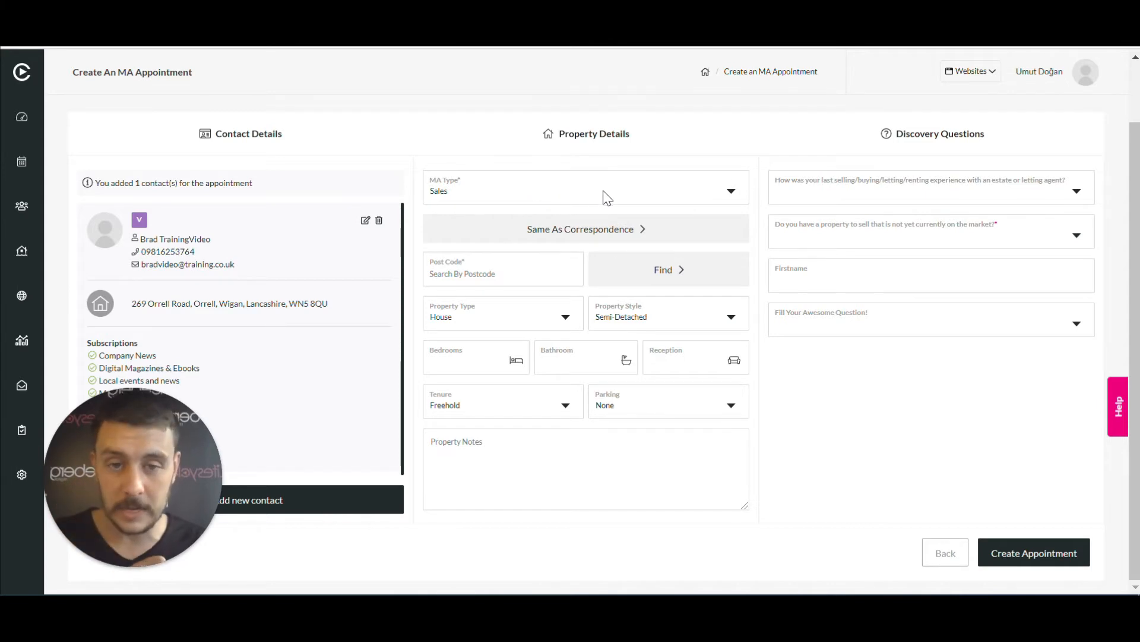
click(616, 197)
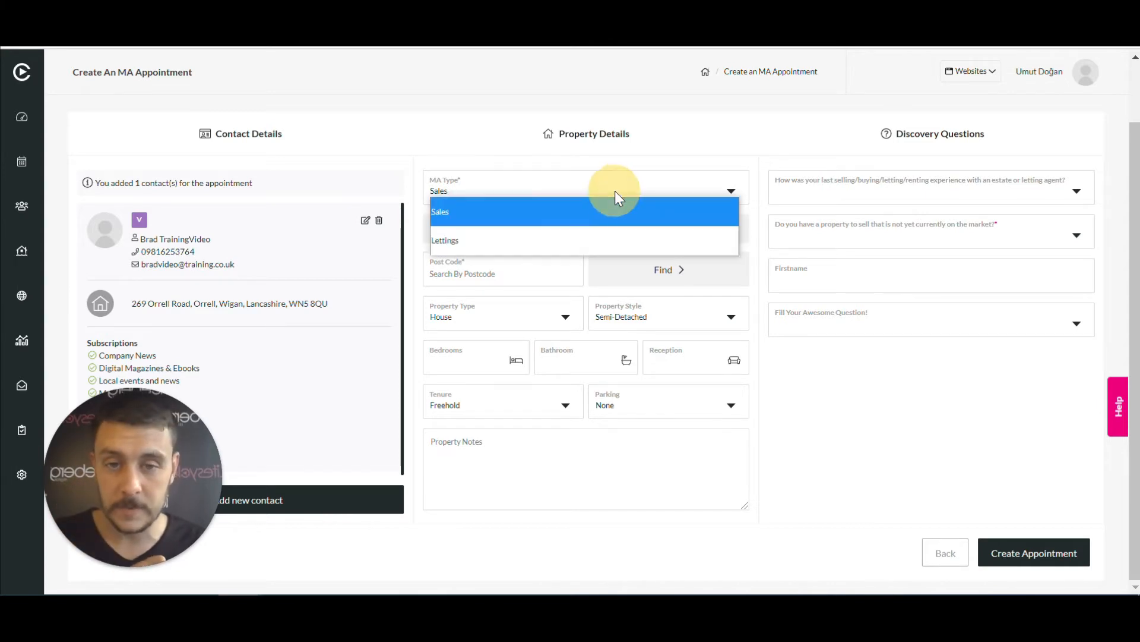
click(540, 212)
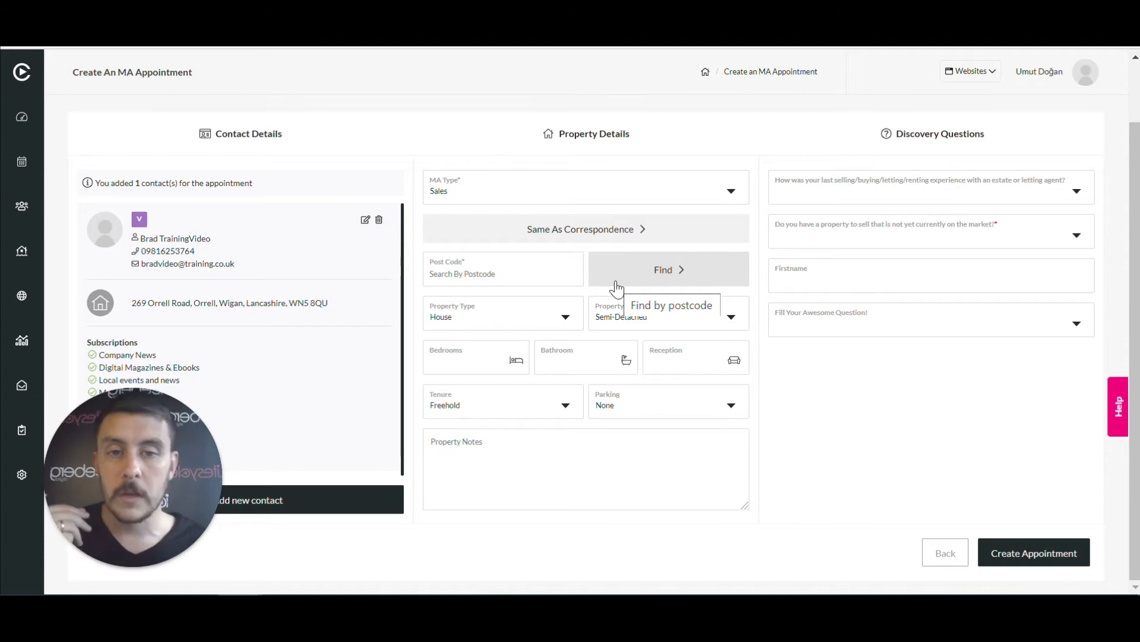
Use the correspondence address for the property and enter 3 bedrooms, 2 bathrooms, 1 reception
click(618, 236)
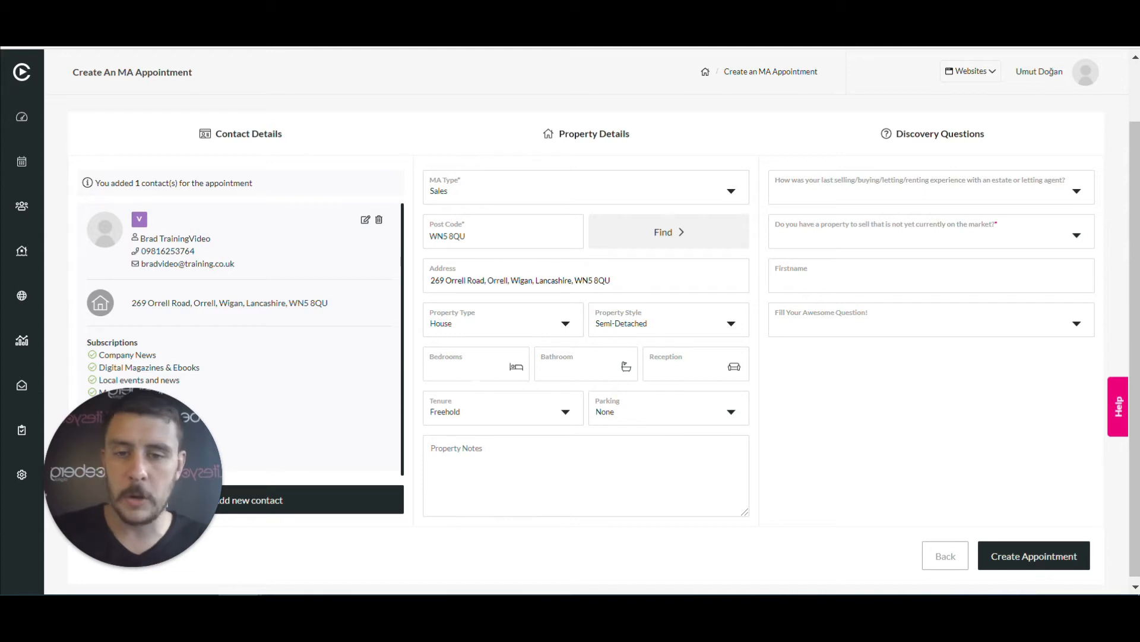
text(3)
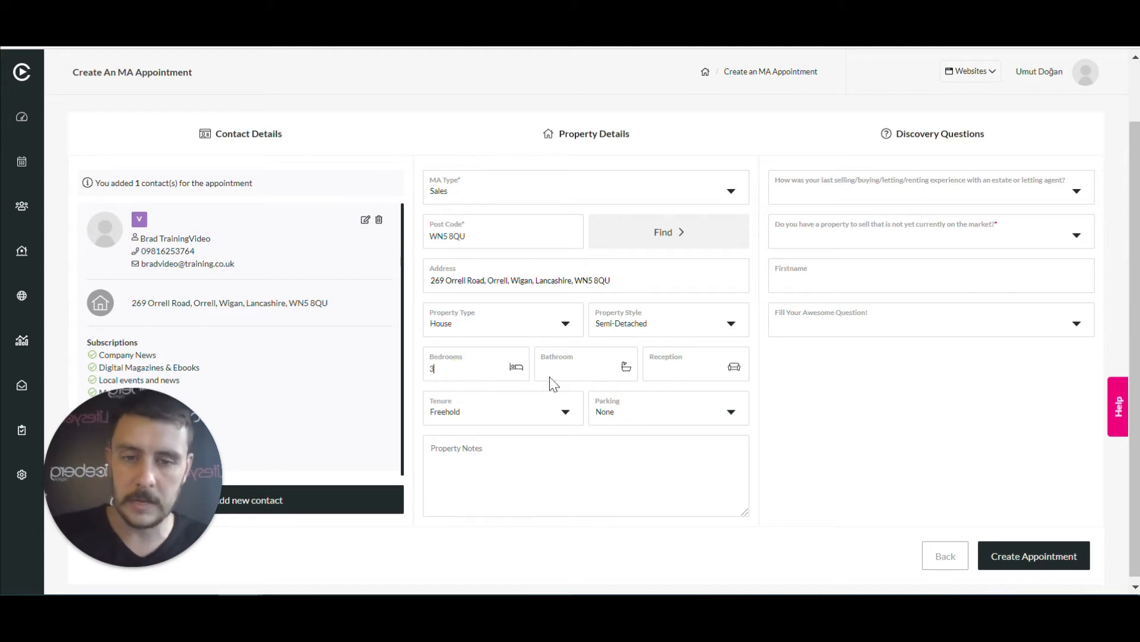
click(575, 367)
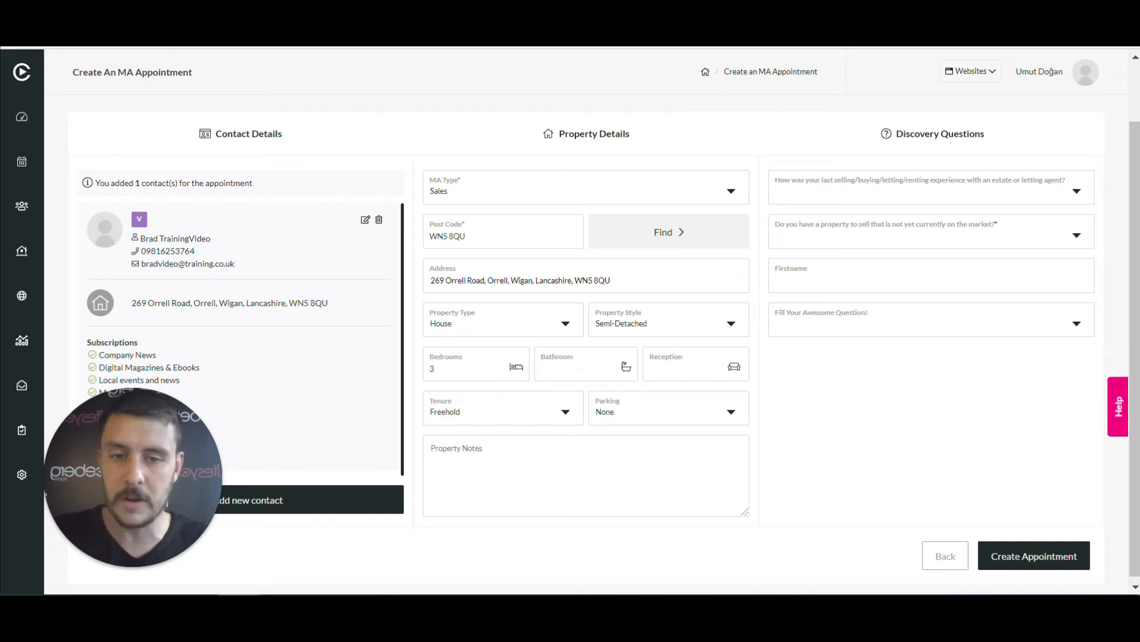
text(2)
click(683, 371)
text(1)
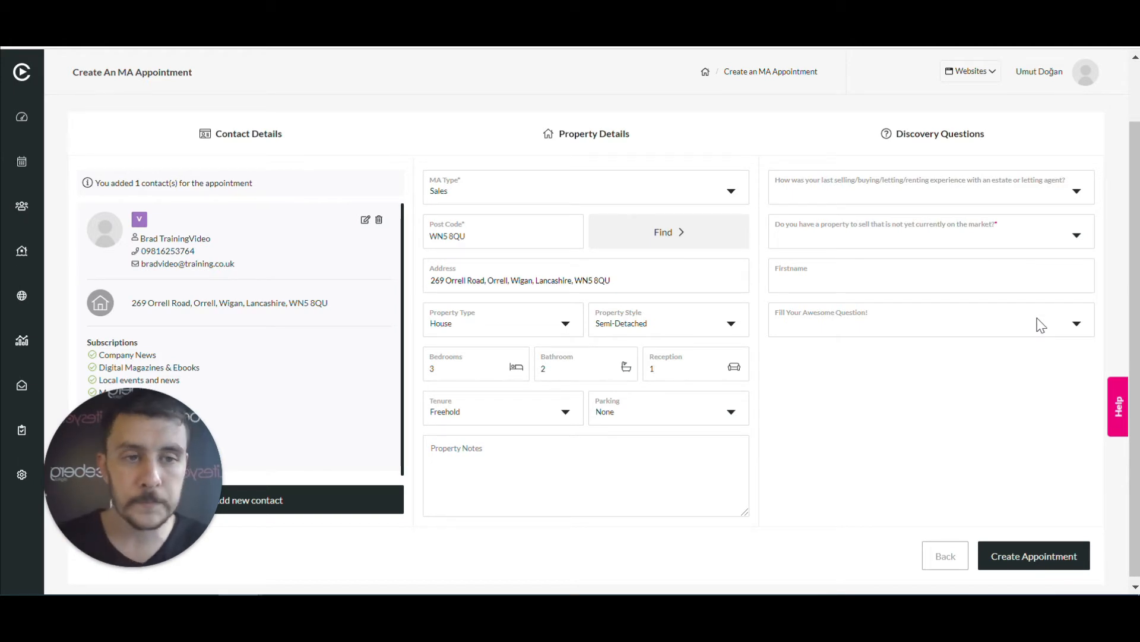
click(1077, 191)
Answer Good, Nothing to sell and Option One in the discovery questions, then submit the appointment
click(927, 267)
click(939, 240)
click(871, 241)
click(1082, 236)
click(926, 256)
click(893, 330)
click(867, 346)
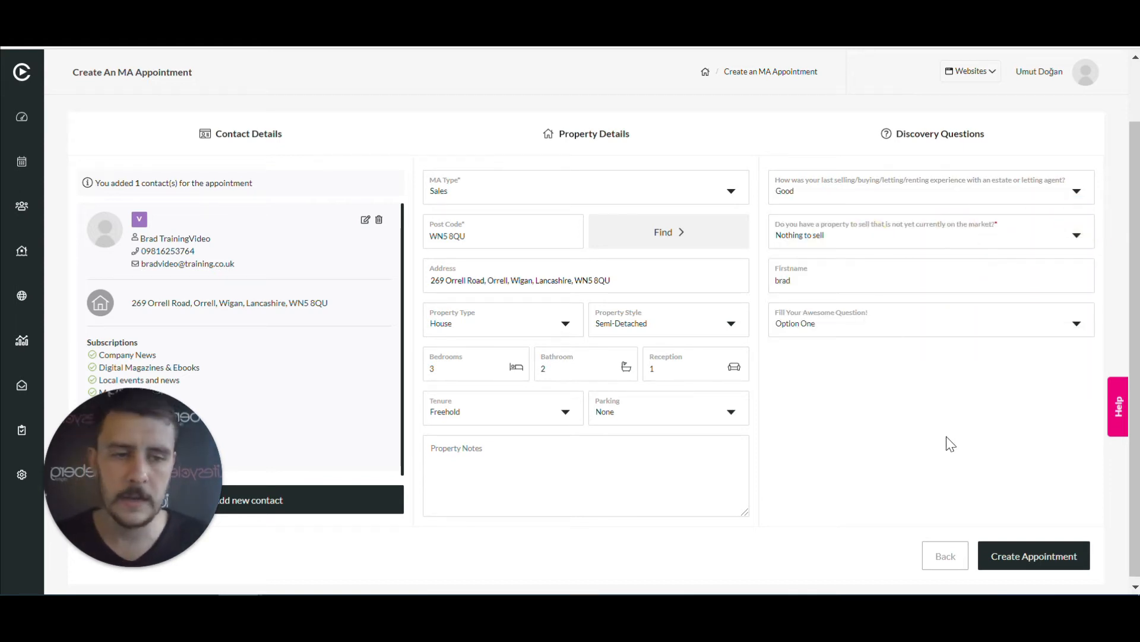
scroll(1003, 476, down, 1)
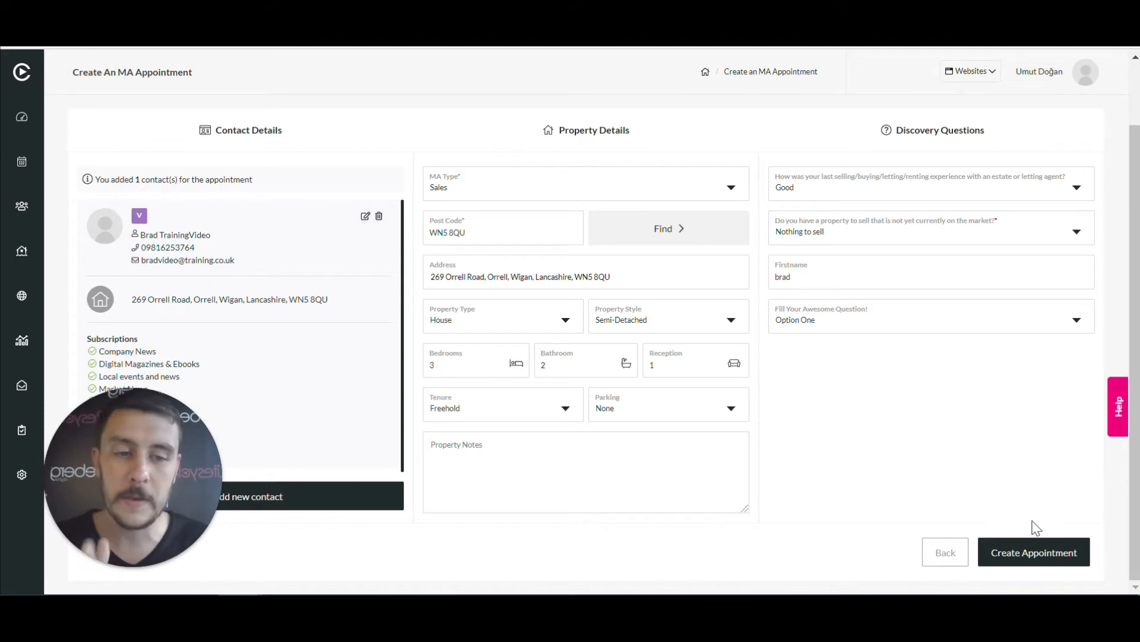
click(1033, 553)
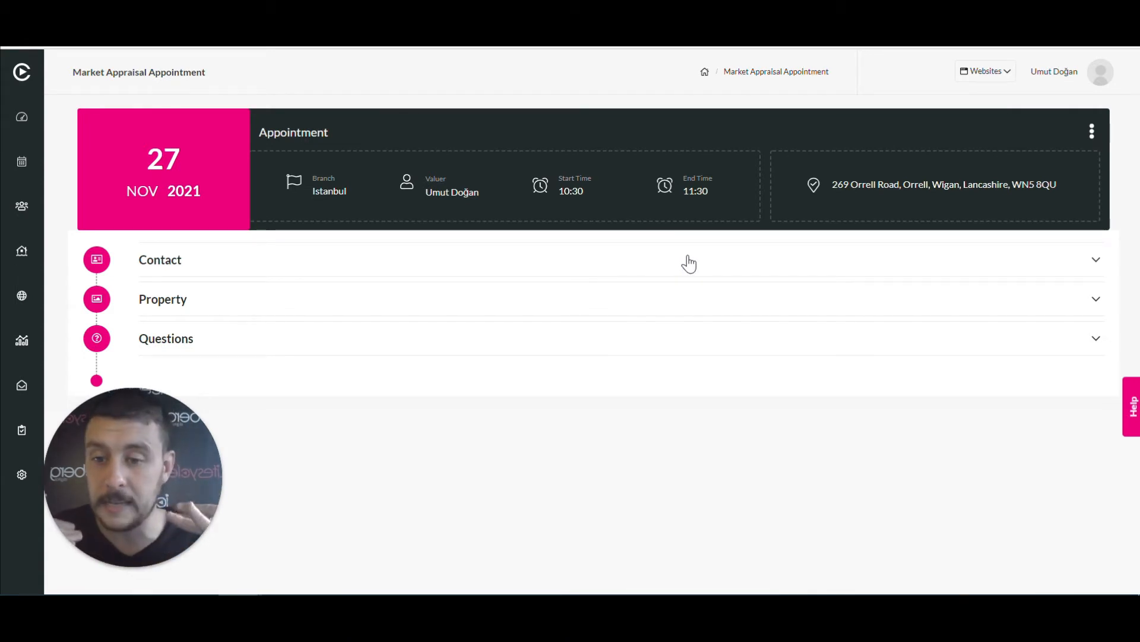
Open the actions menu on the new appointment's banner
click(1093, 134)
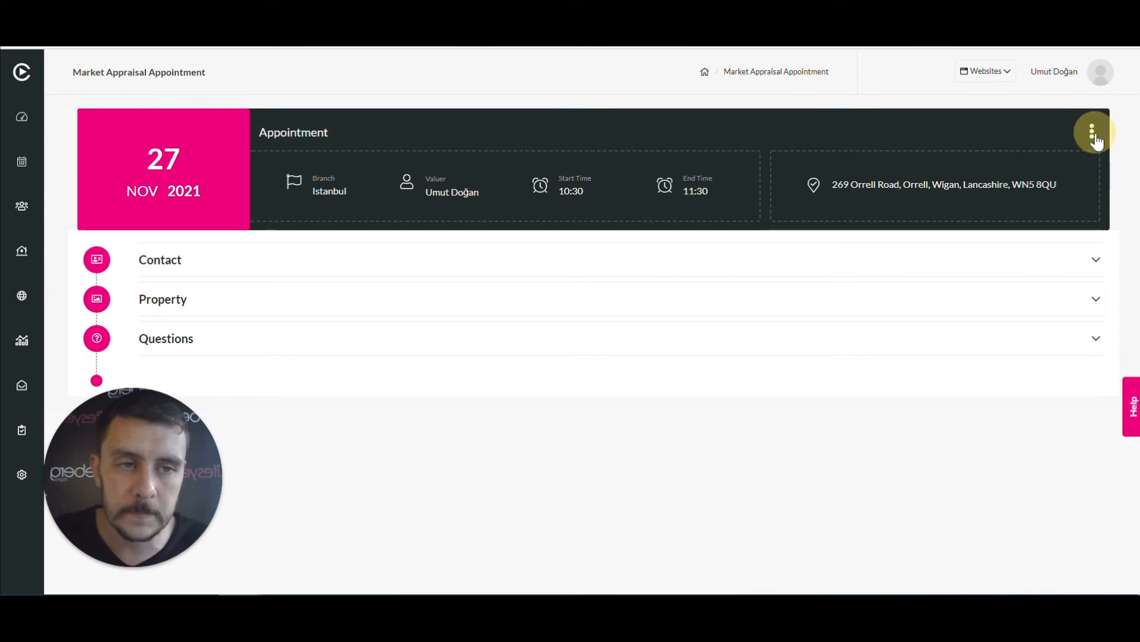
From the appointment's actions menu, choose to edit and send the confirmation SMS & email
click(1091, 136)
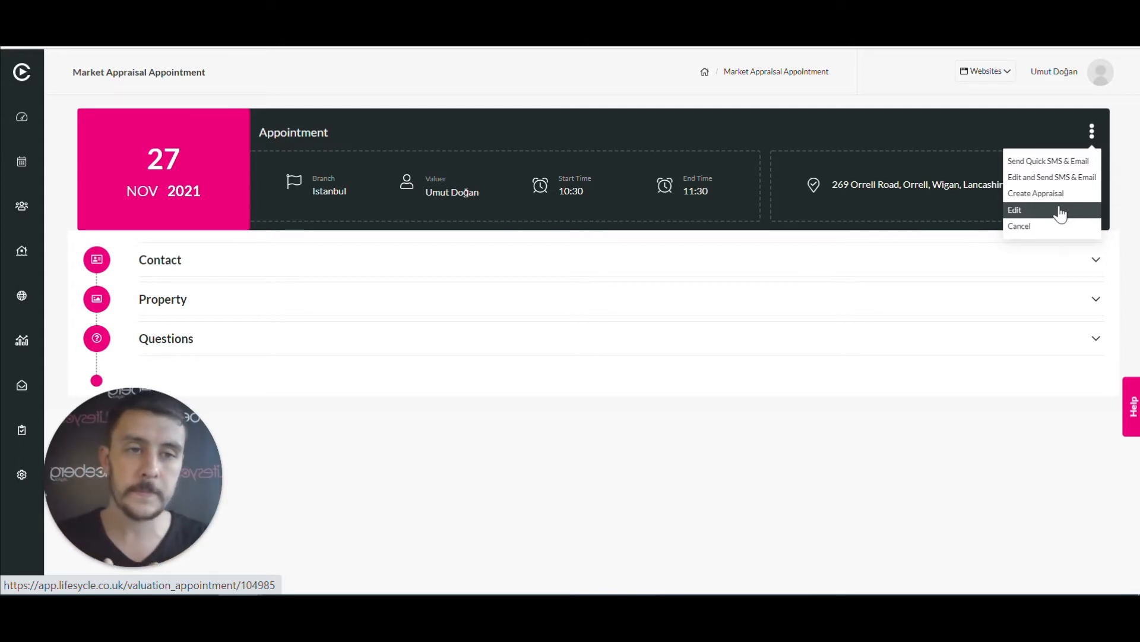
click(1092, 132)
click(1093, 136)
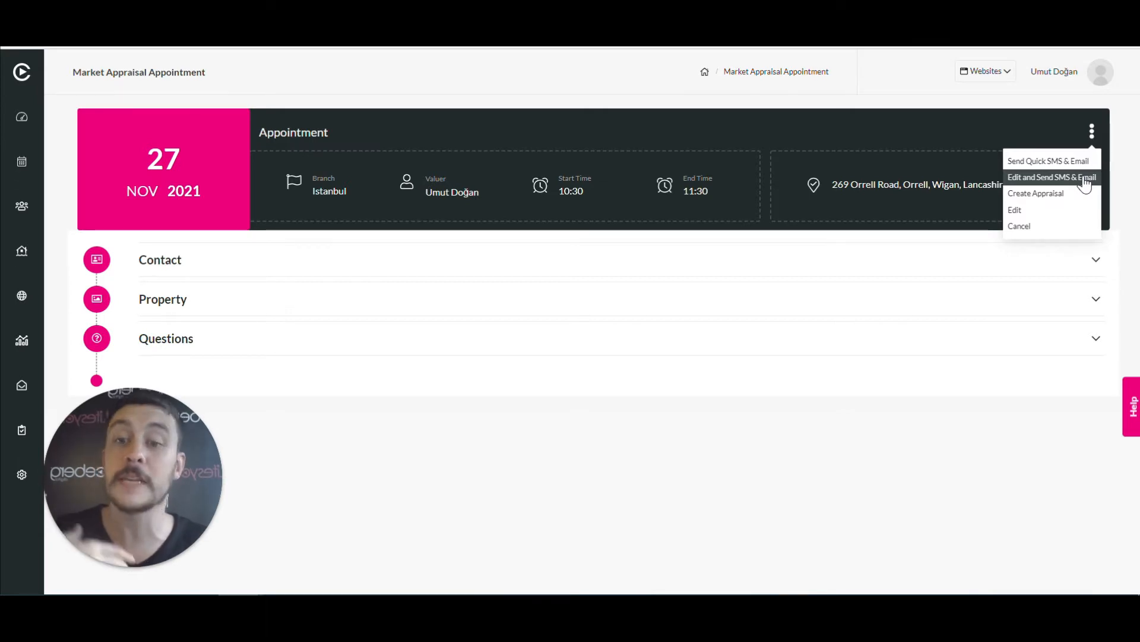
click(1085, 178)
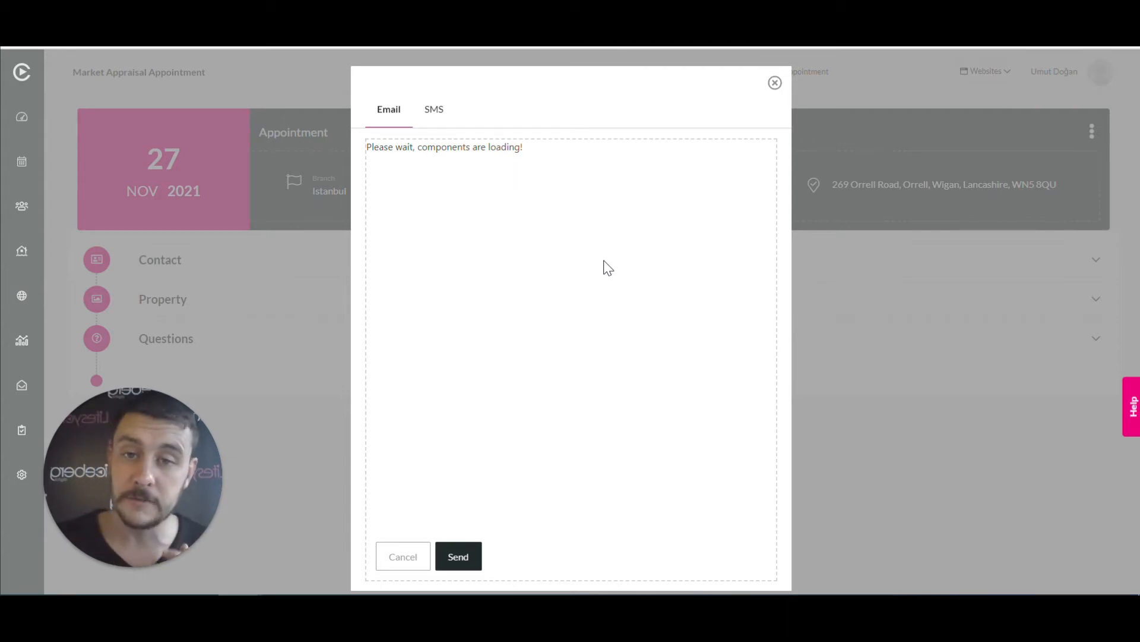
Review the confirmation email and SMS texts, close them unsent, and reopen the appointment's actions menu
scroll(600, 419, down, 6)
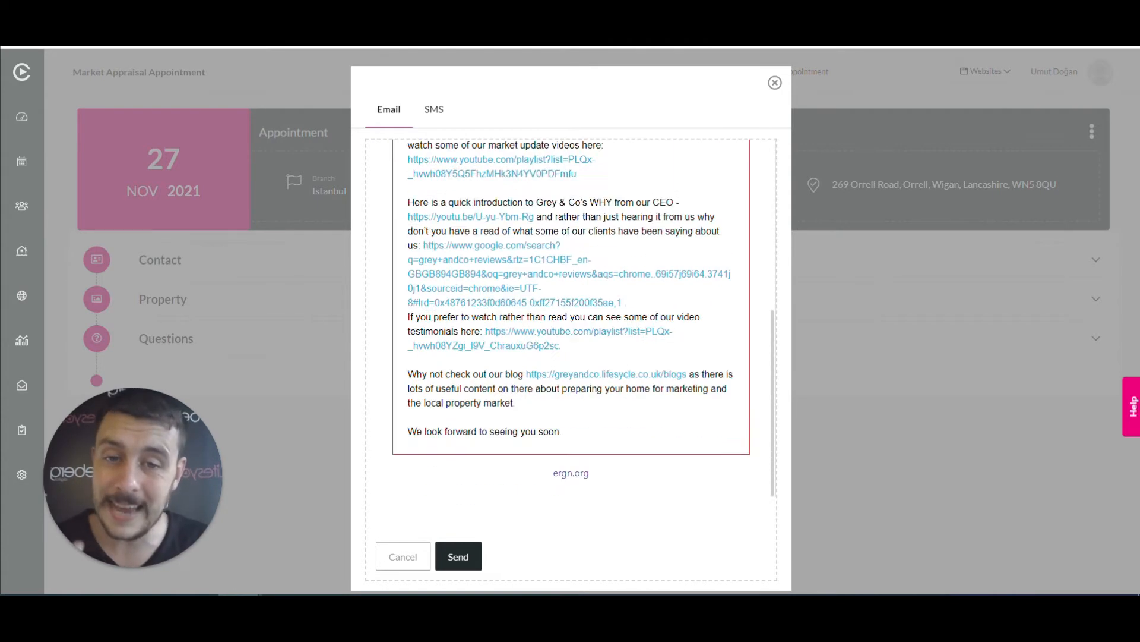
scroll(600, 419, up, 5)
scroll(600, 315, up, 2)
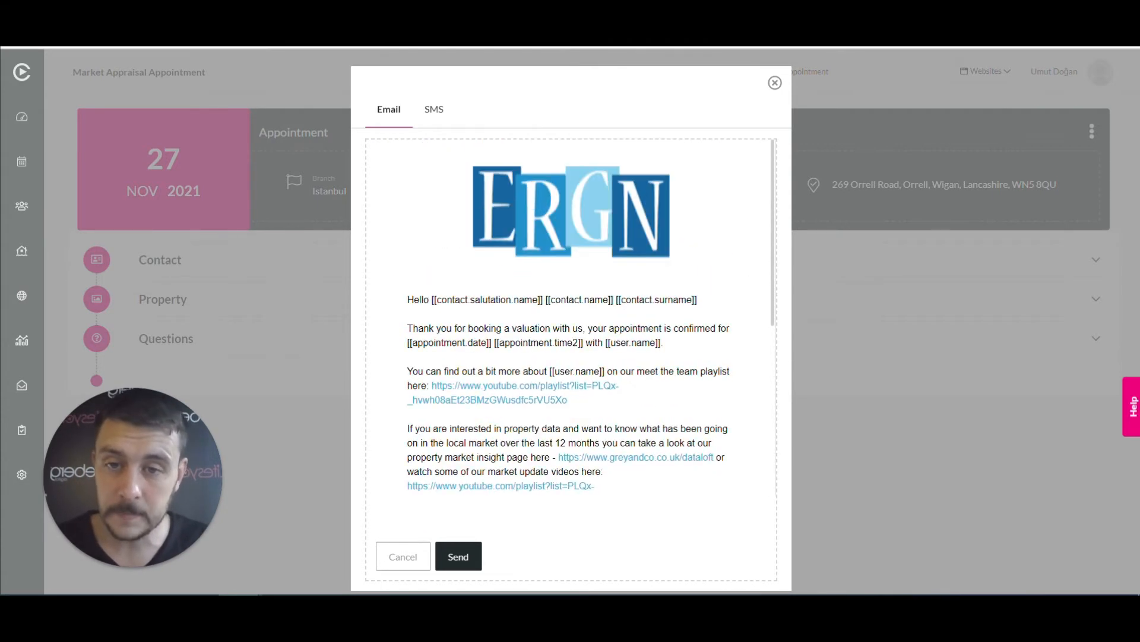
click(433, 109)
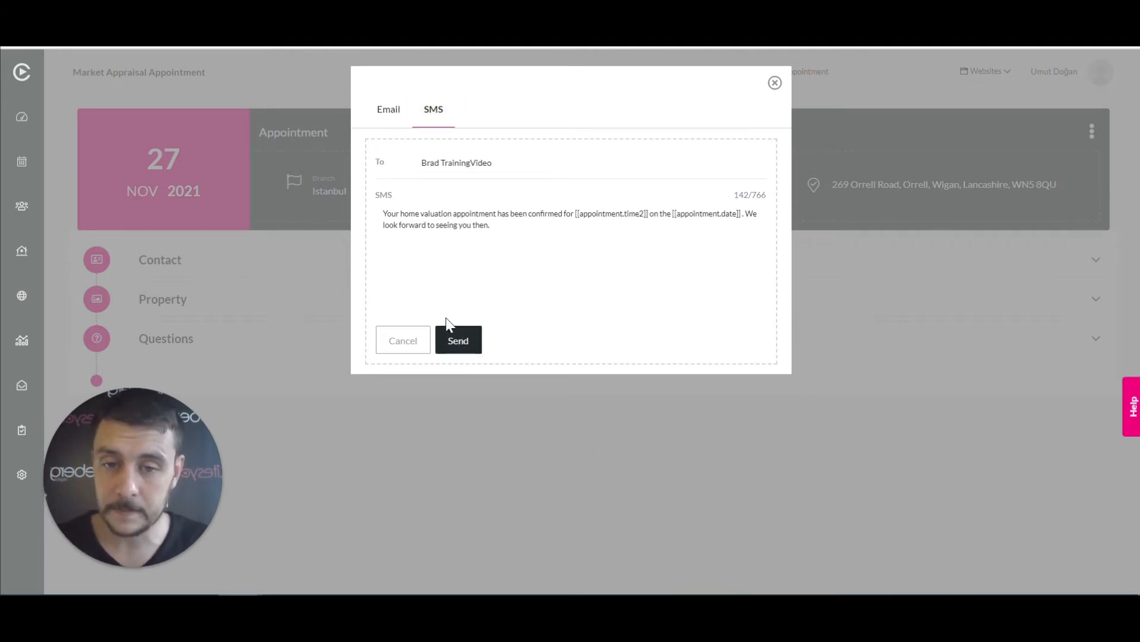
click(775, 83)
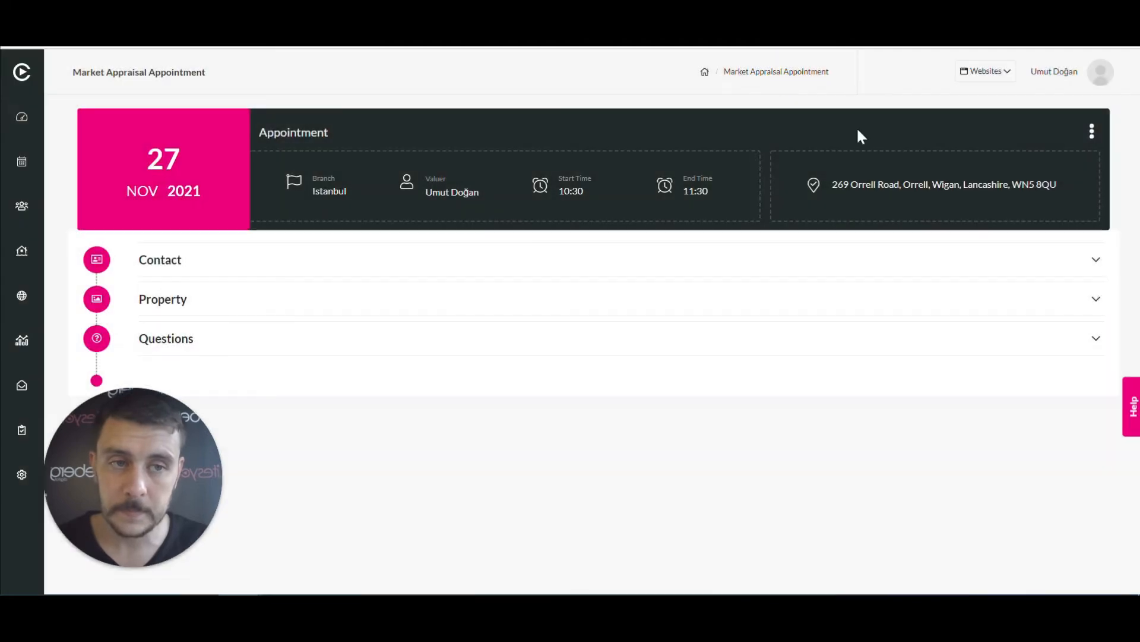
click(1092, 131)
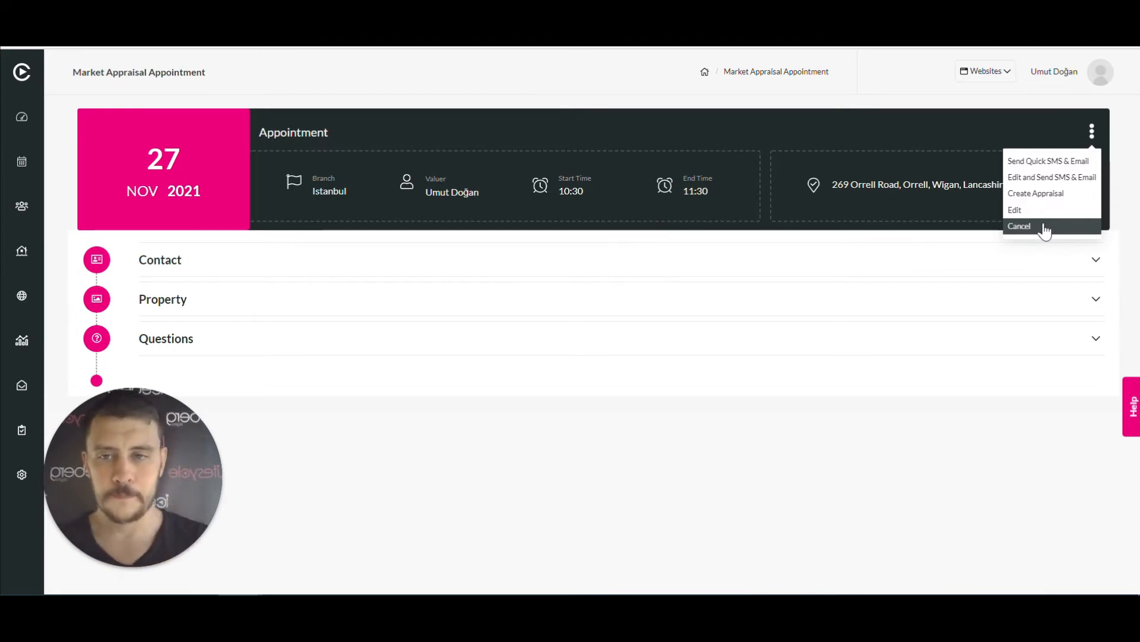
Dismiss the actions menu and expand the appointment's contact, property and question-answer sections
click(1093, 135)
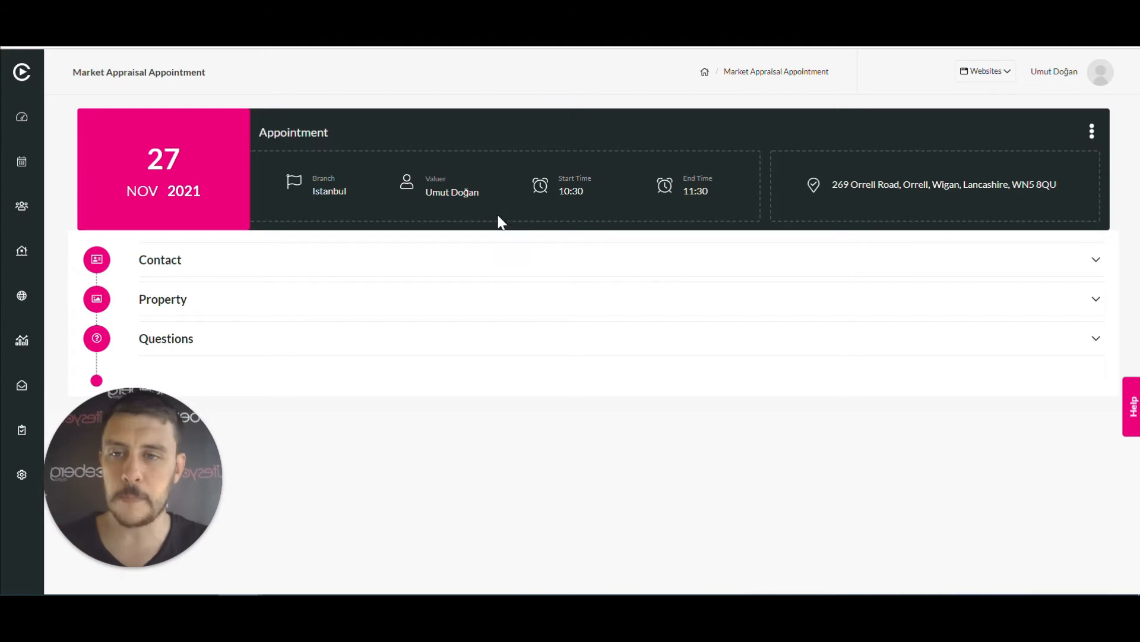
click(271, 264)
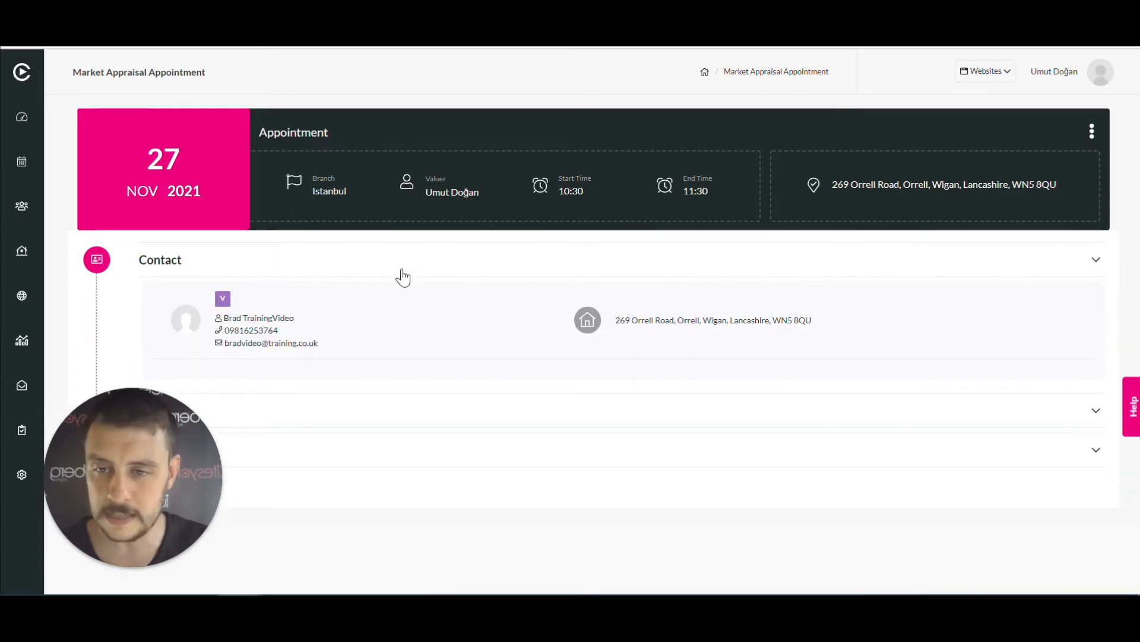
drag(153, 515, 329, 516)
click(1069, 420)
drag(344, 468, 131, 295)
scroll(731, 455, down, 1)
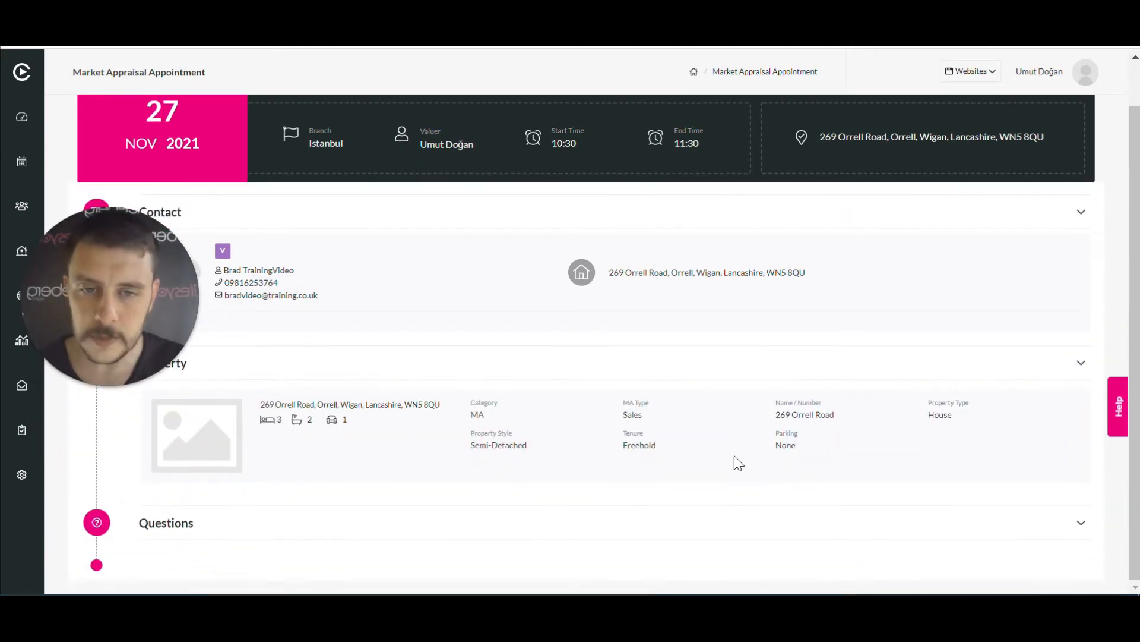
click(665, 526)
Review the answers, collapse all three sections, and reopen the appointment's actions menu
scroll(586, 461, down, 1)
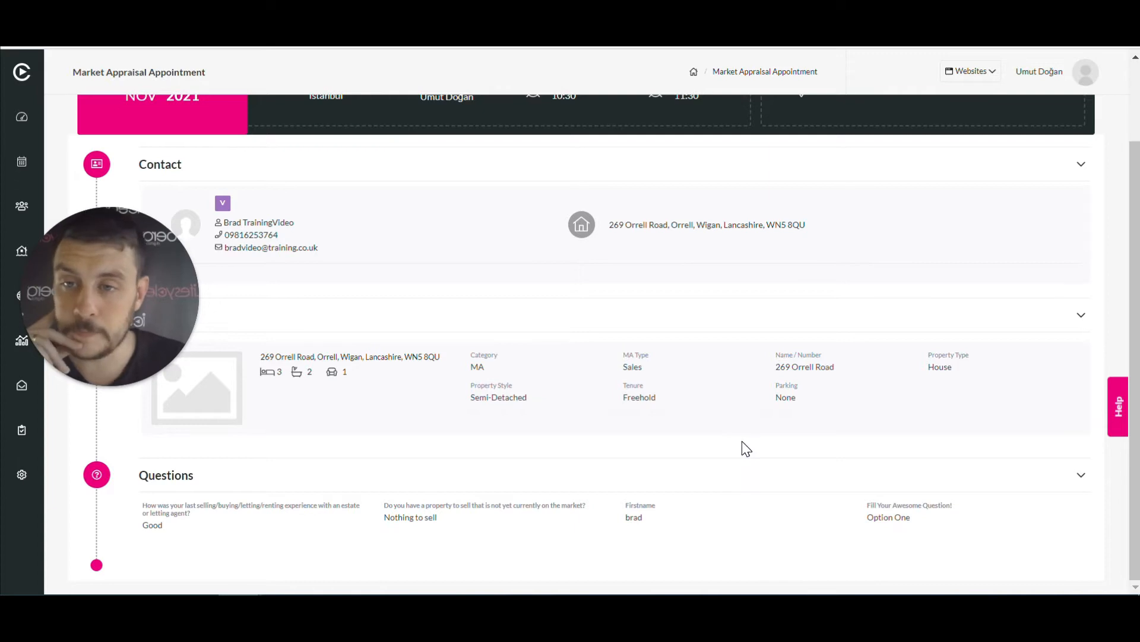
scroll(867, 440, up, 2)
scroll(861, 438, down, 2)
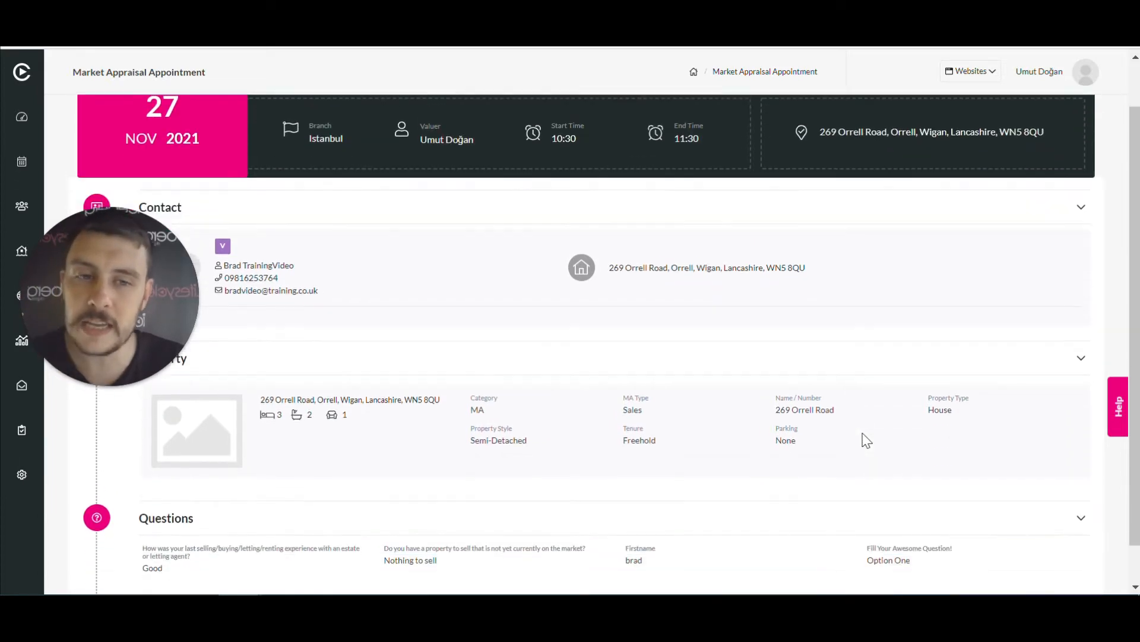
click(1070, 476)
click(1094, 362)
click(1095, 259)
drag(113, 284, 121, 453)
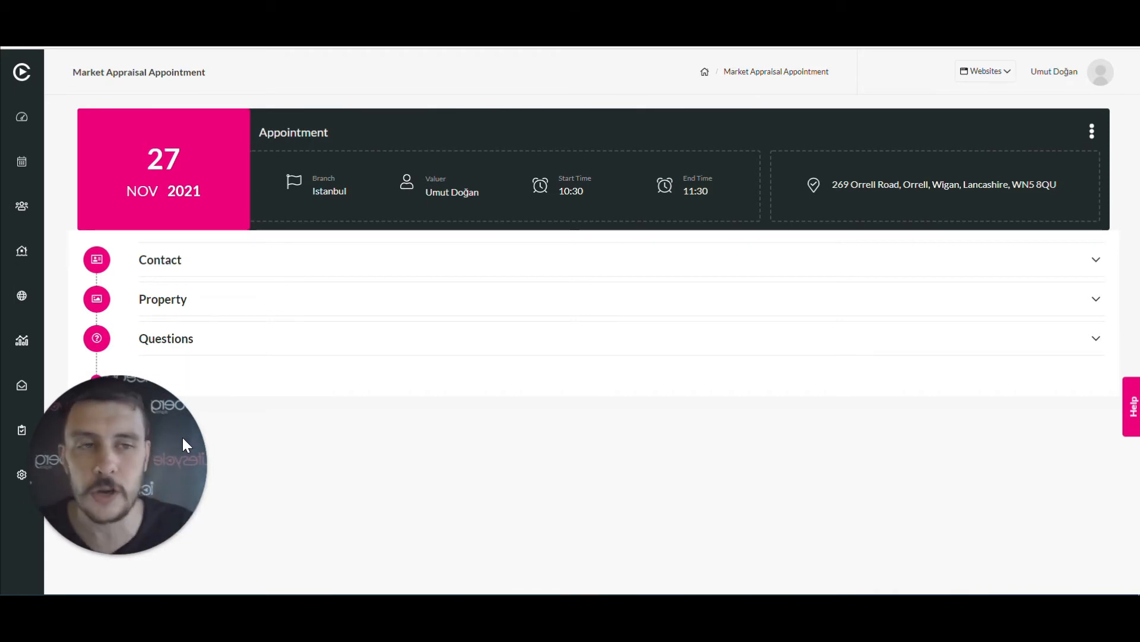
click(1093, 134)
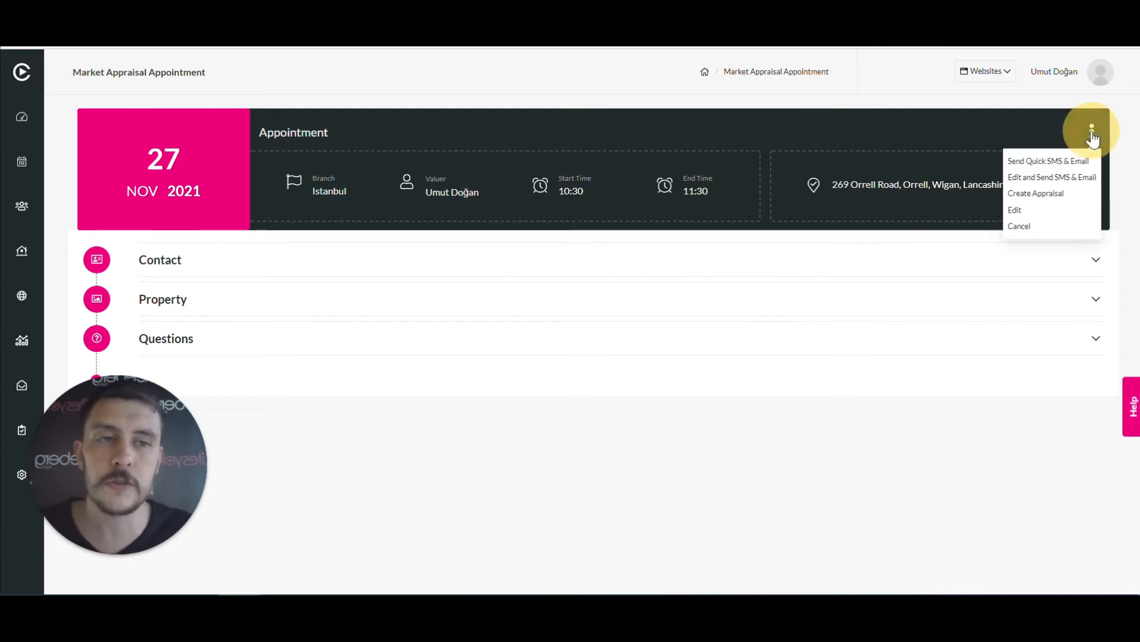
Choose Create Appraisal and confirm converting the appointment to a Market Appraisal
click(1081, 193)
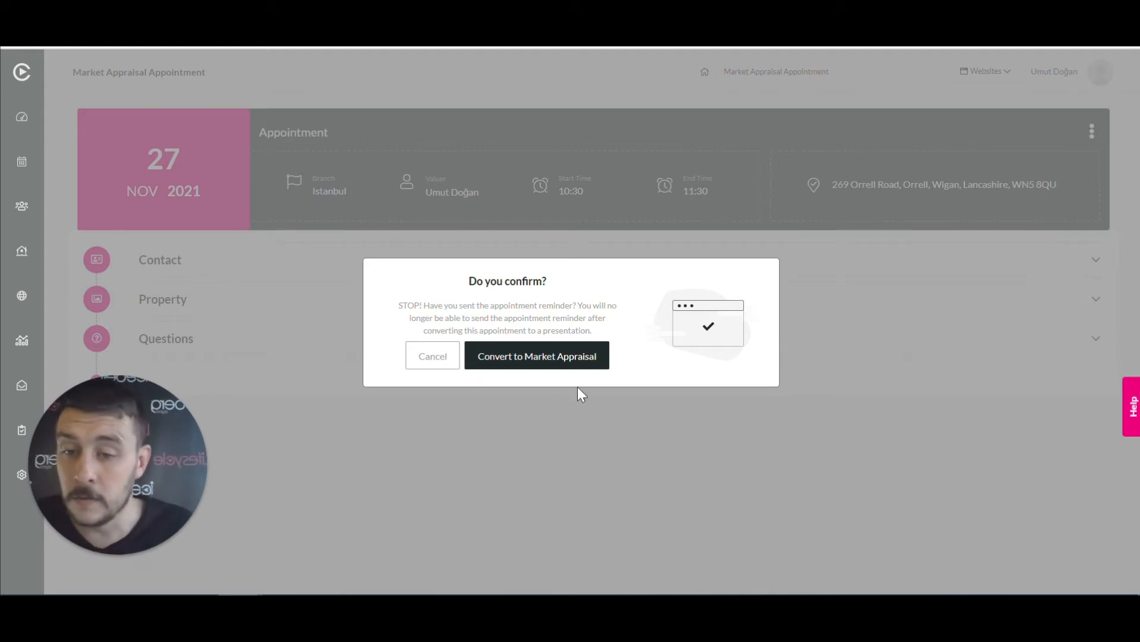
click(540, 357)
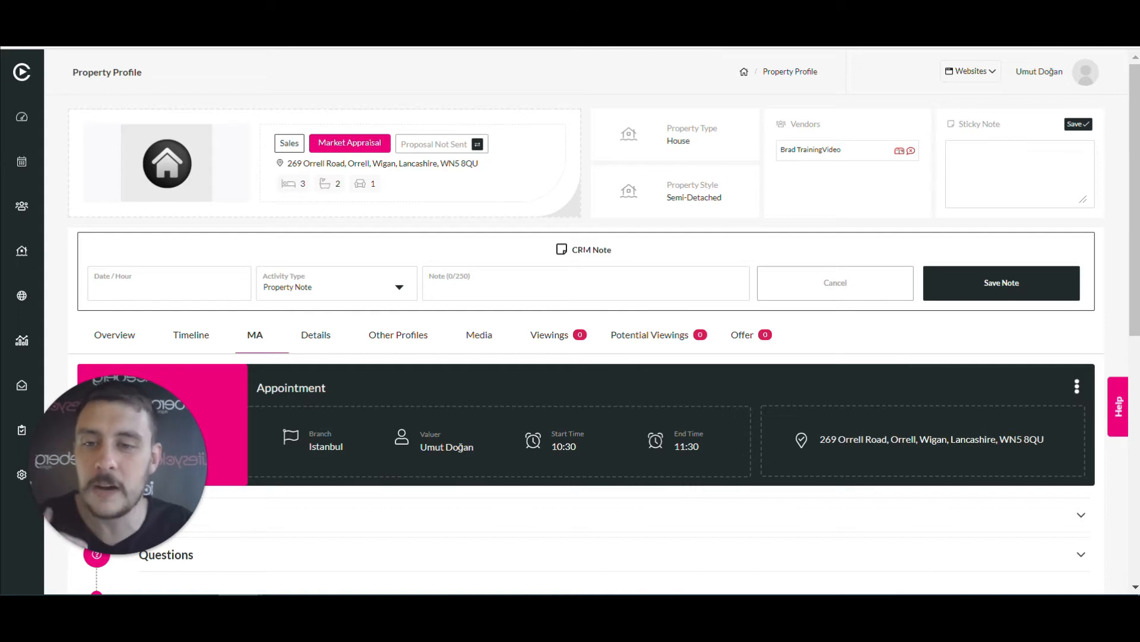
Scroll down the property profile's MA tab to the Market Appraisal sections such as Valuation Info
scroll(570, 344, down, 6)
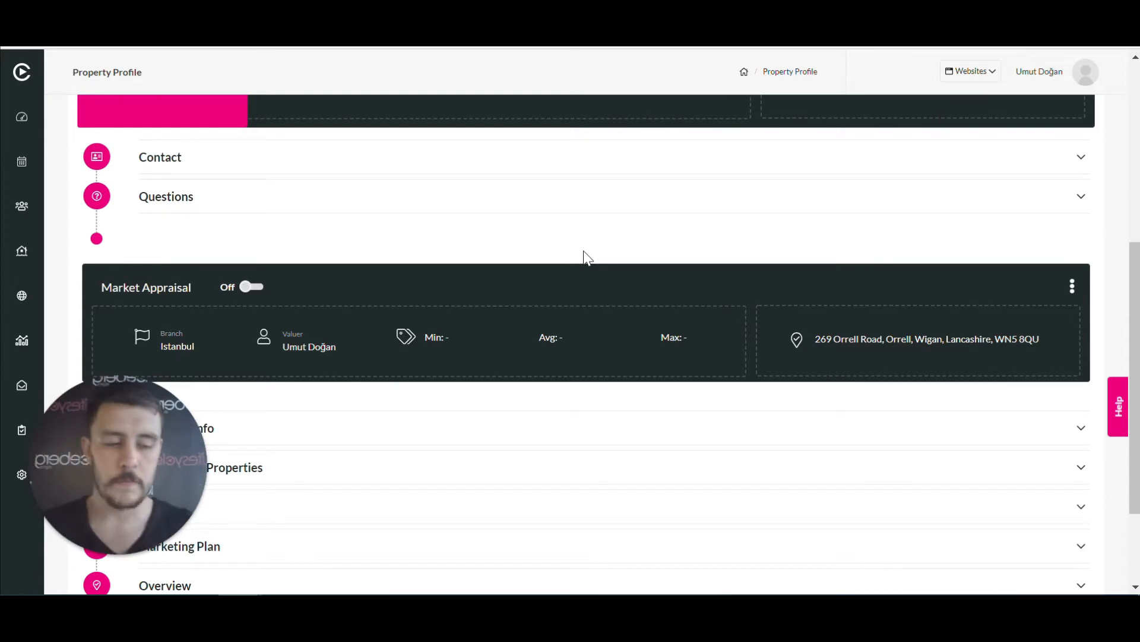
scroll(560, 252, down, 2)
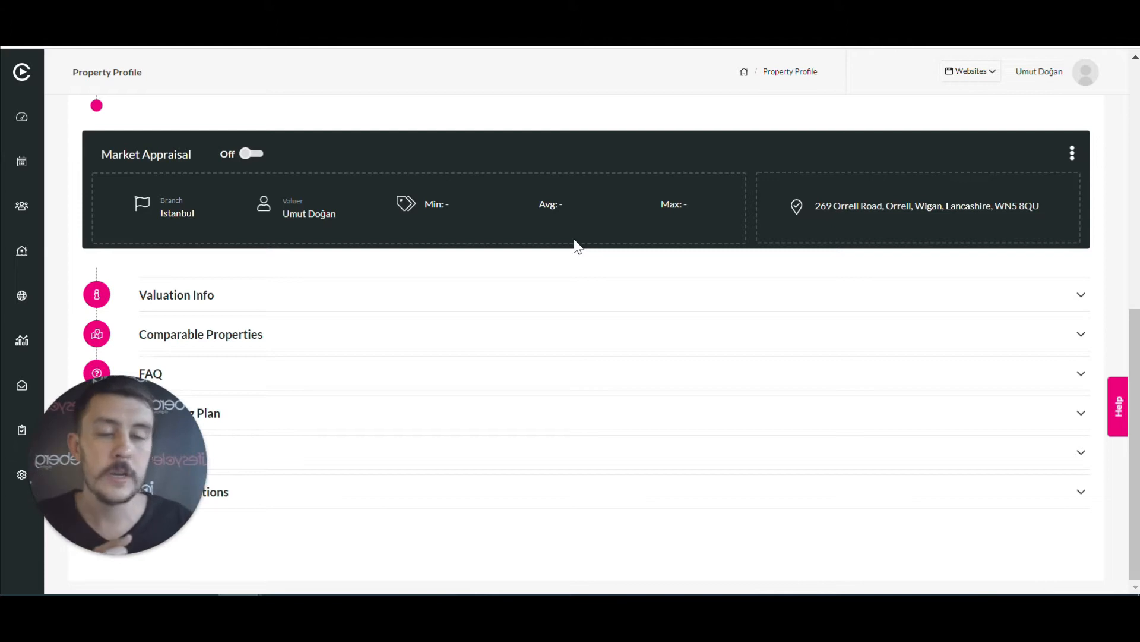
Expand Valuation Info and set the average valuation to 500,000
click(518, 302)
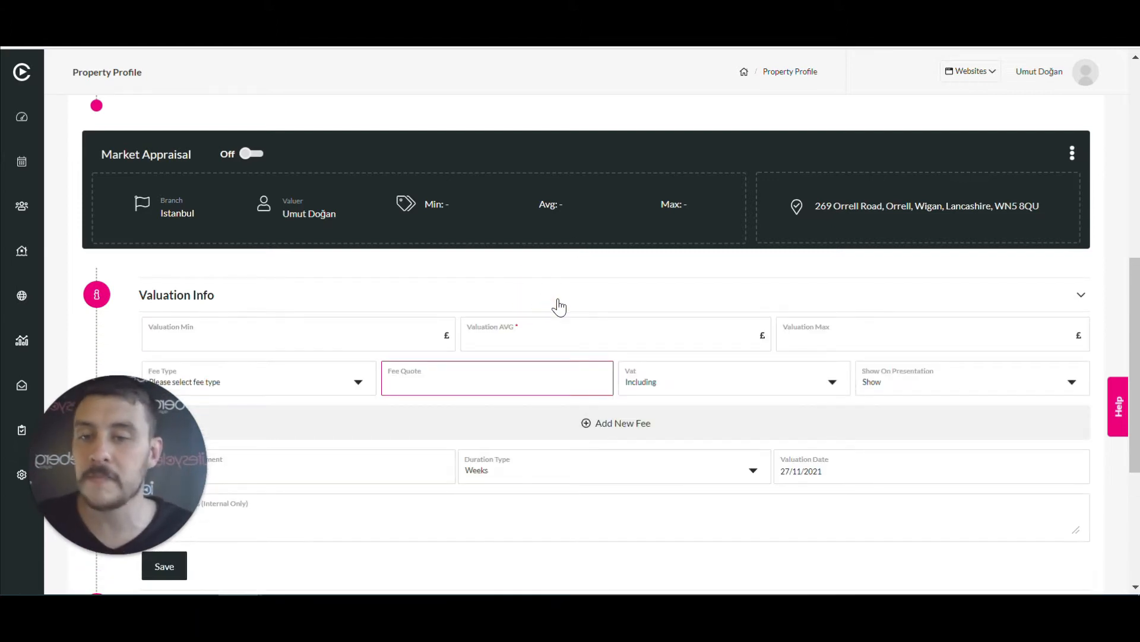
scroll(558, 308, down, 3)
scroll(561, 303, up, 2)
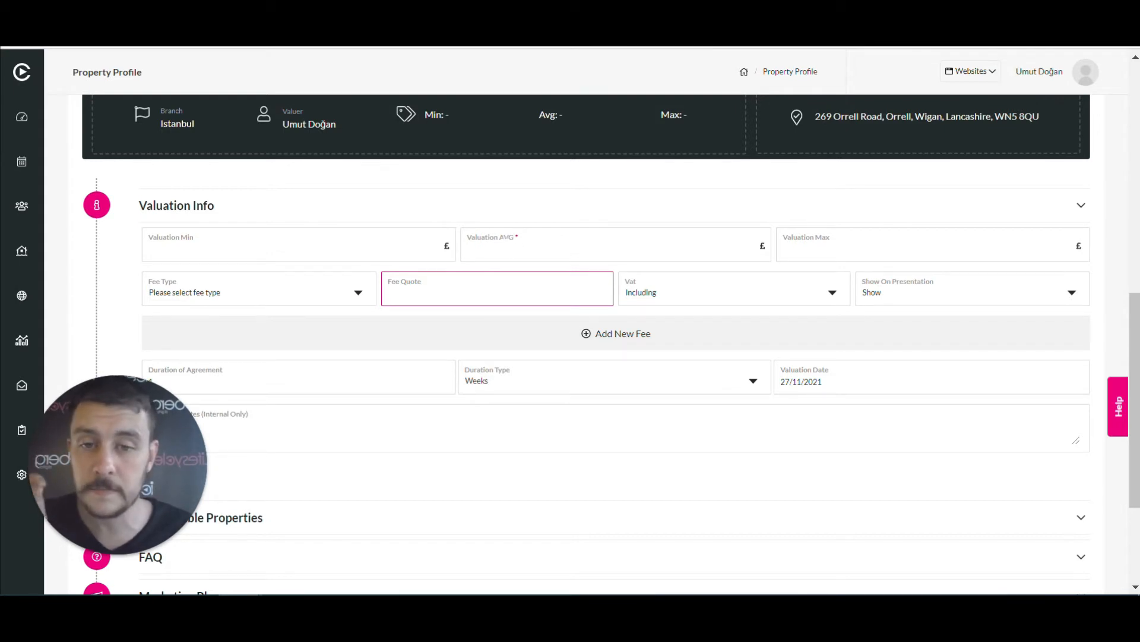
click(522, 249)
click(522, 279)
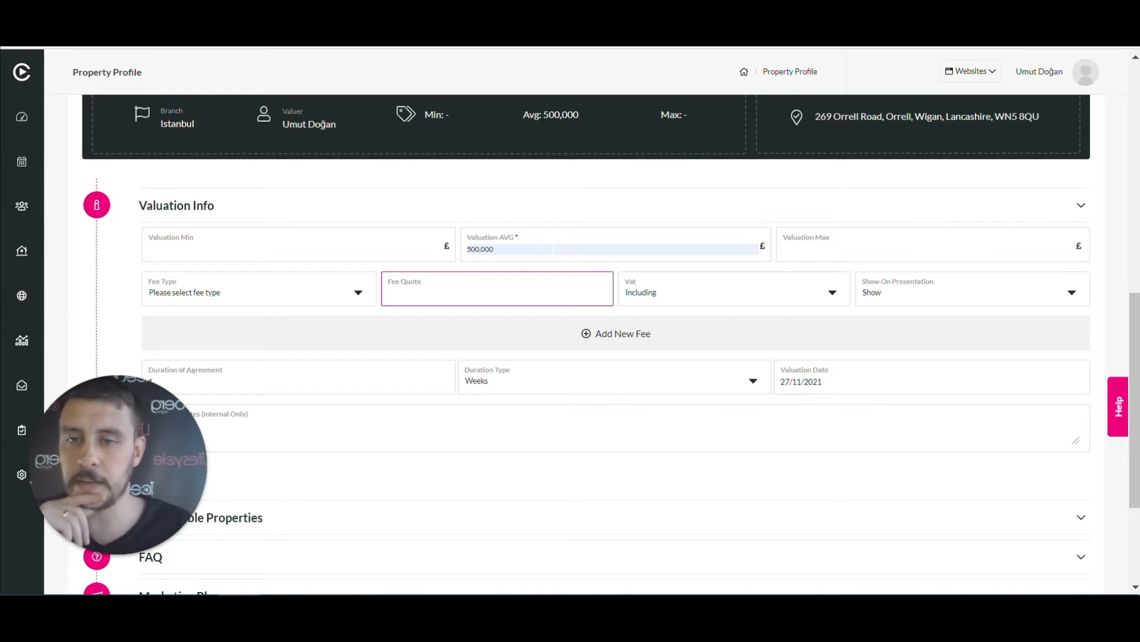
Make the fee type a percentage, with VAT Including and Show on presentation selected
click(358, 294)
click(297, 349)
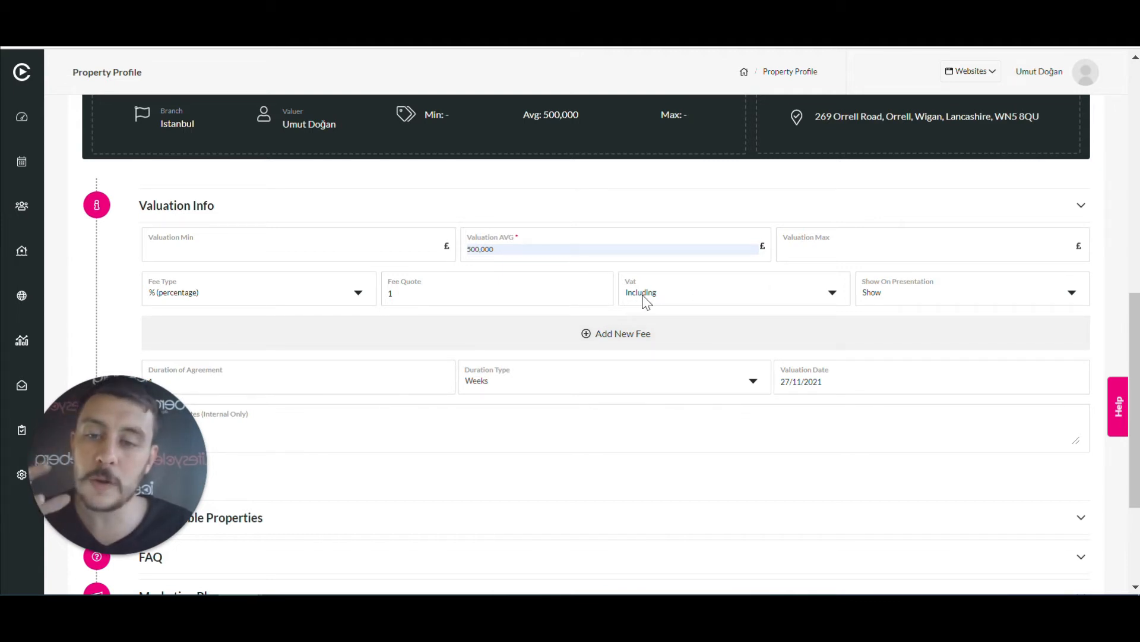
click(662, 303)
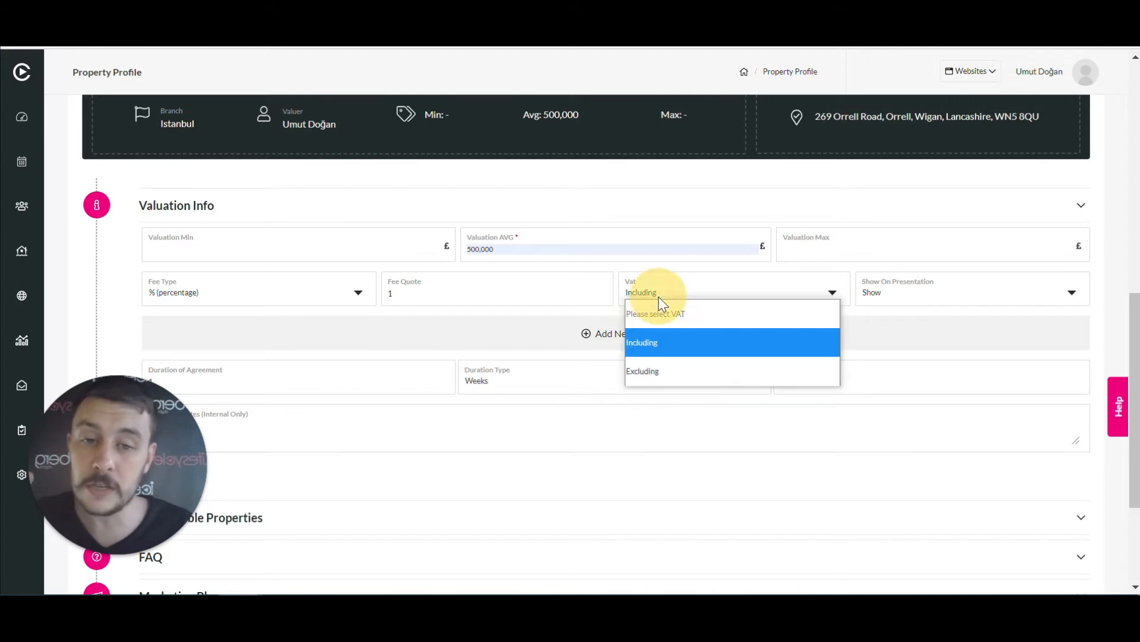
click(675, 352)
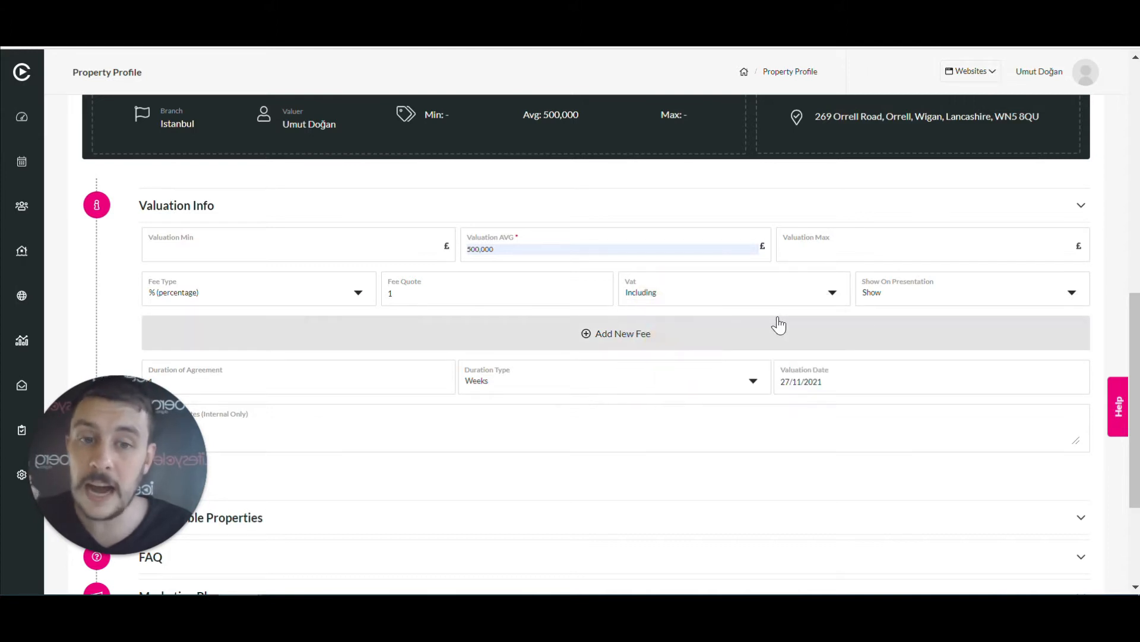
click(954, 294)
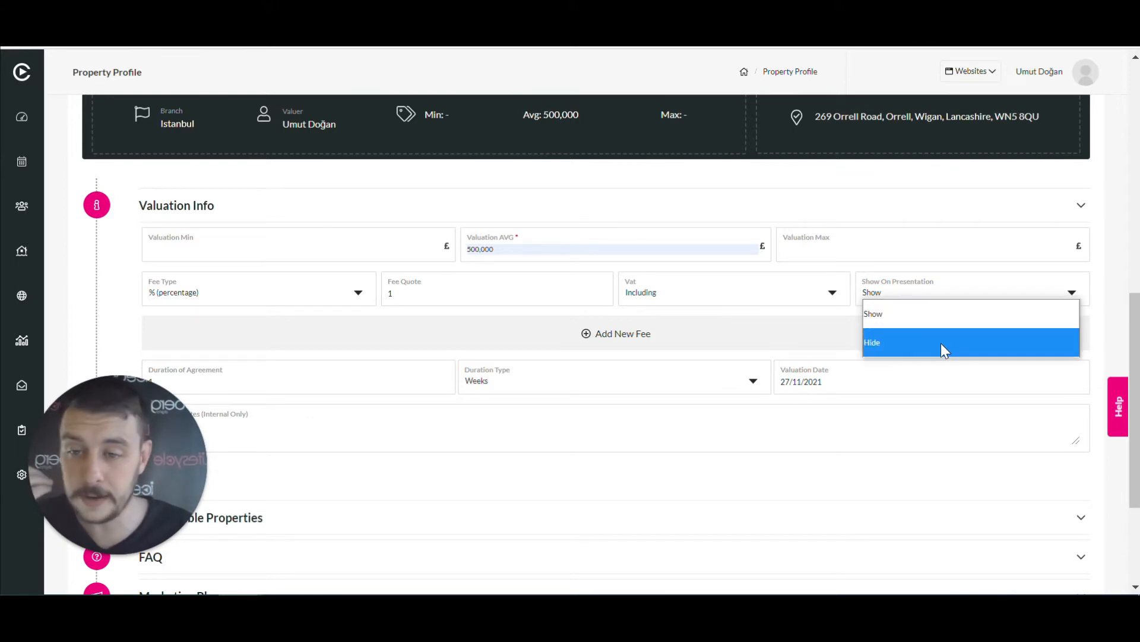
click(932, 315)
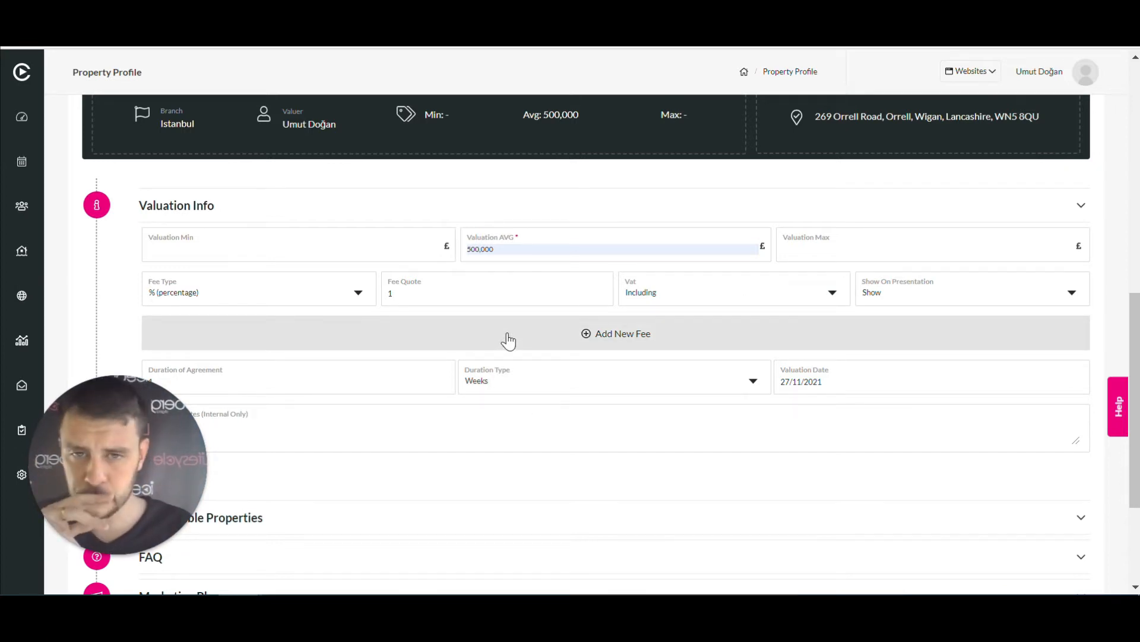
click(619, 338)
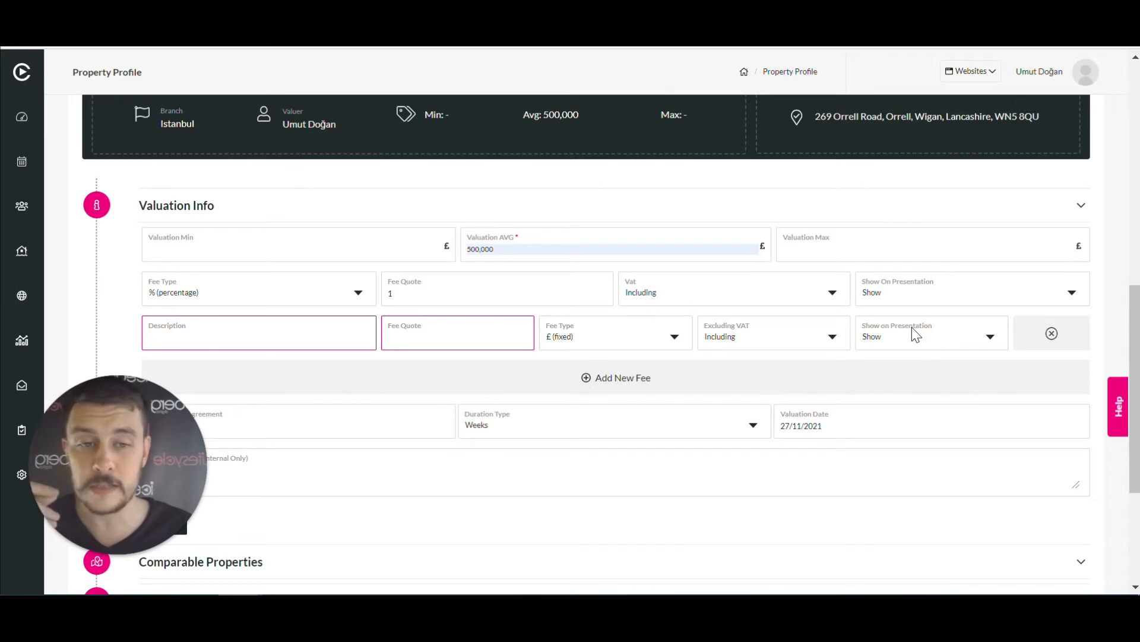
click(1051, 335)
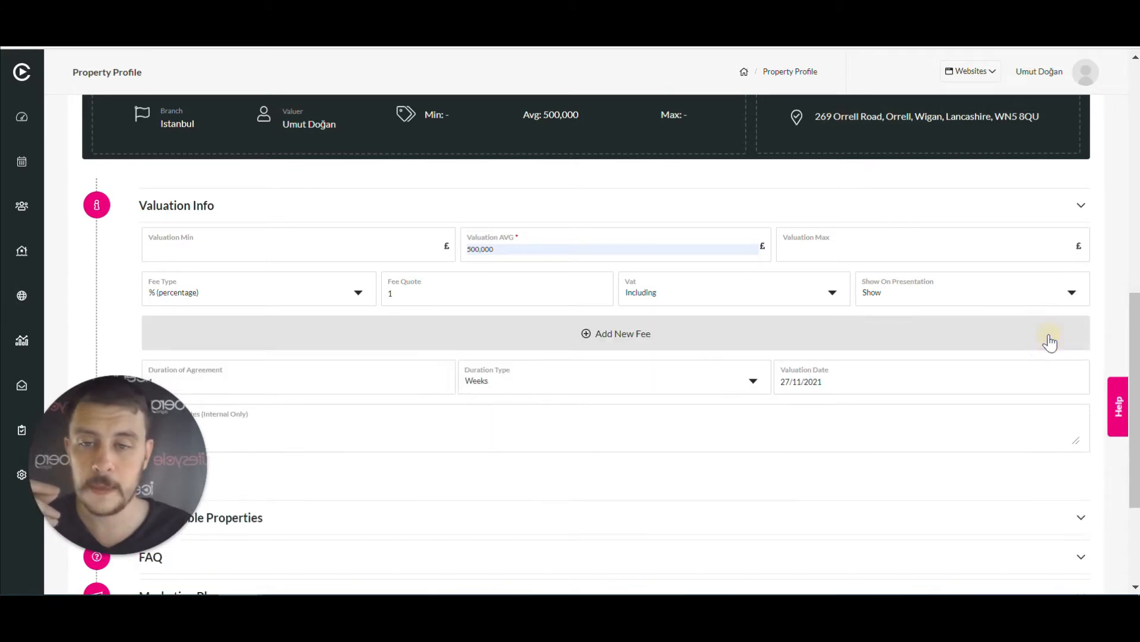
scroll(440, 395, down, 3)
scroll(435, 397, up, 2)
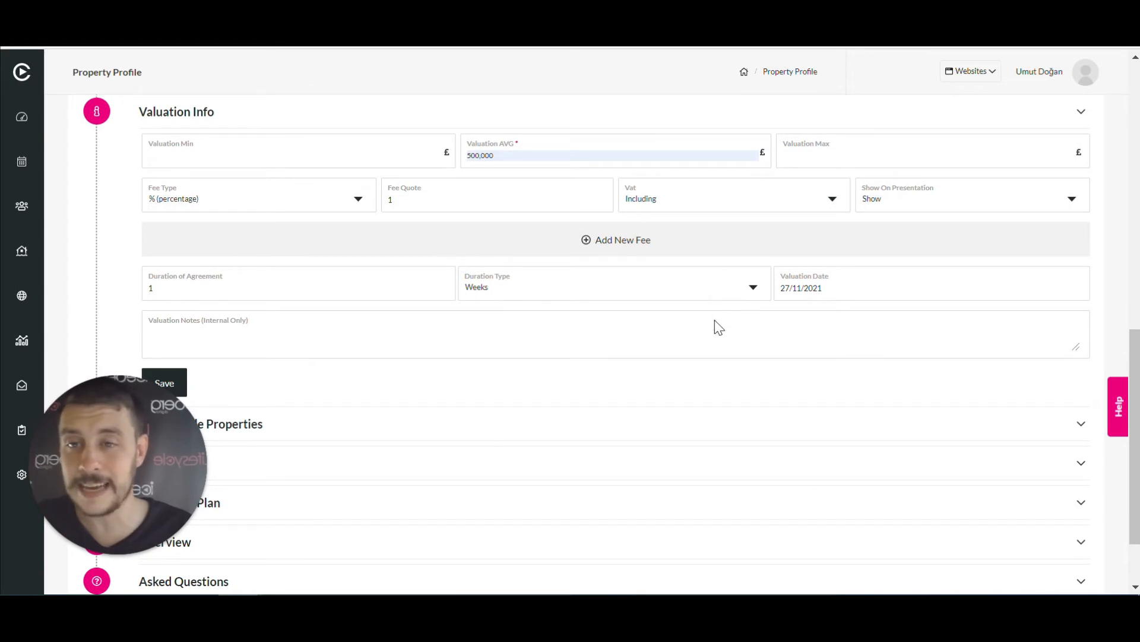
scroll(715, 326, down, 1)
scroll(639, 191, up, 1)
scroll(647, 194, up, 1)
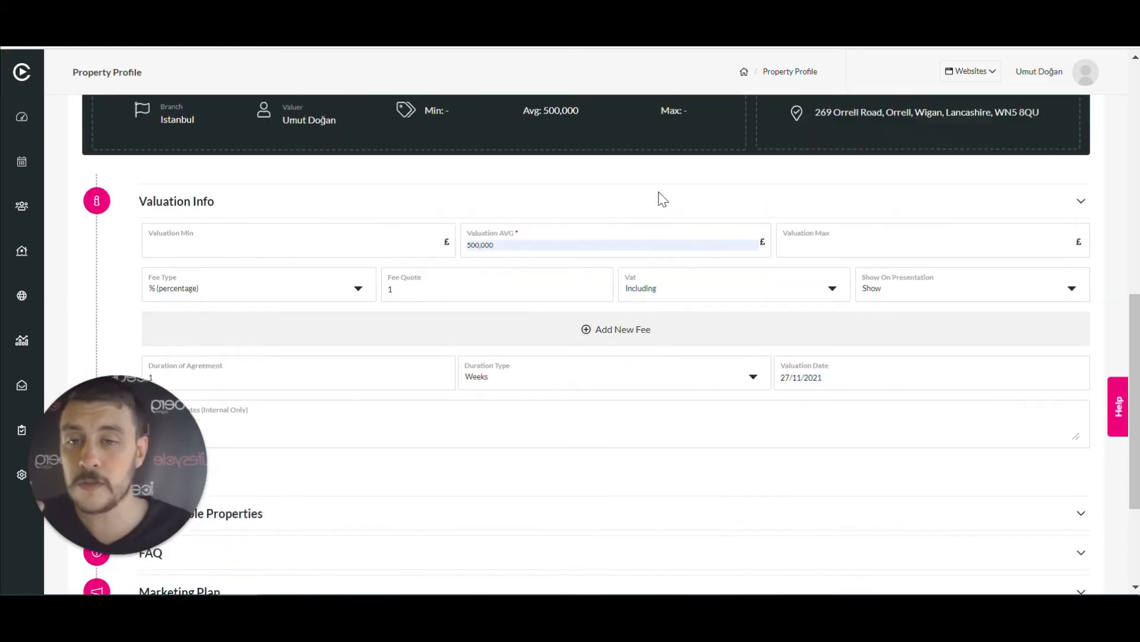
scroll(659, 197, down, 2)
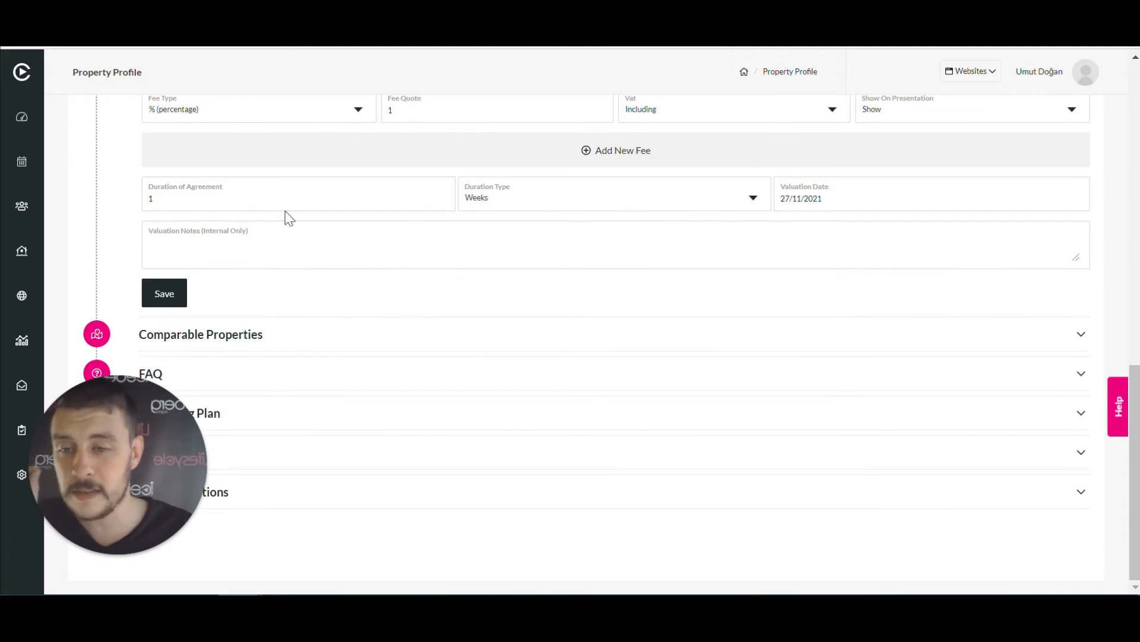
click(164, 294)
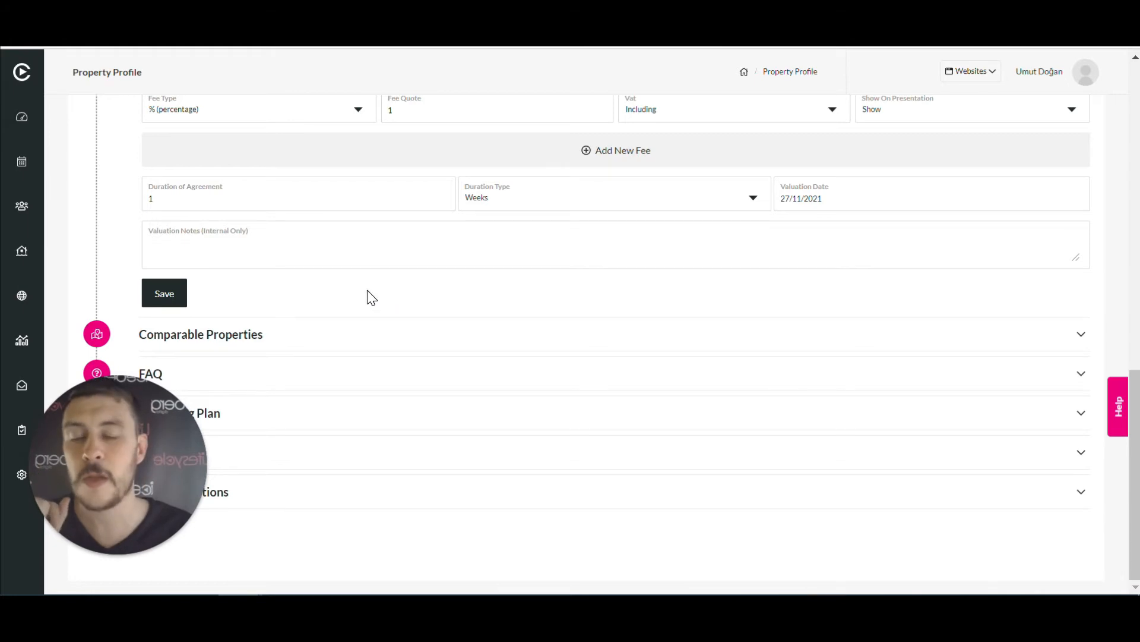
scroll(567, 271, up, 5)
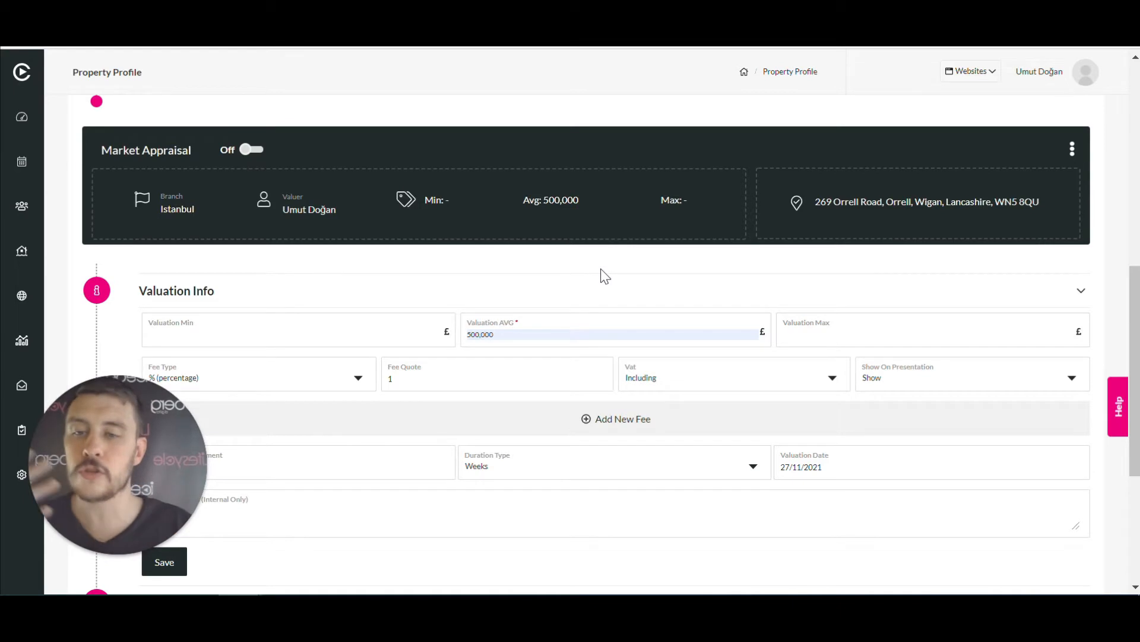
scroll(599, 274, down, 3)
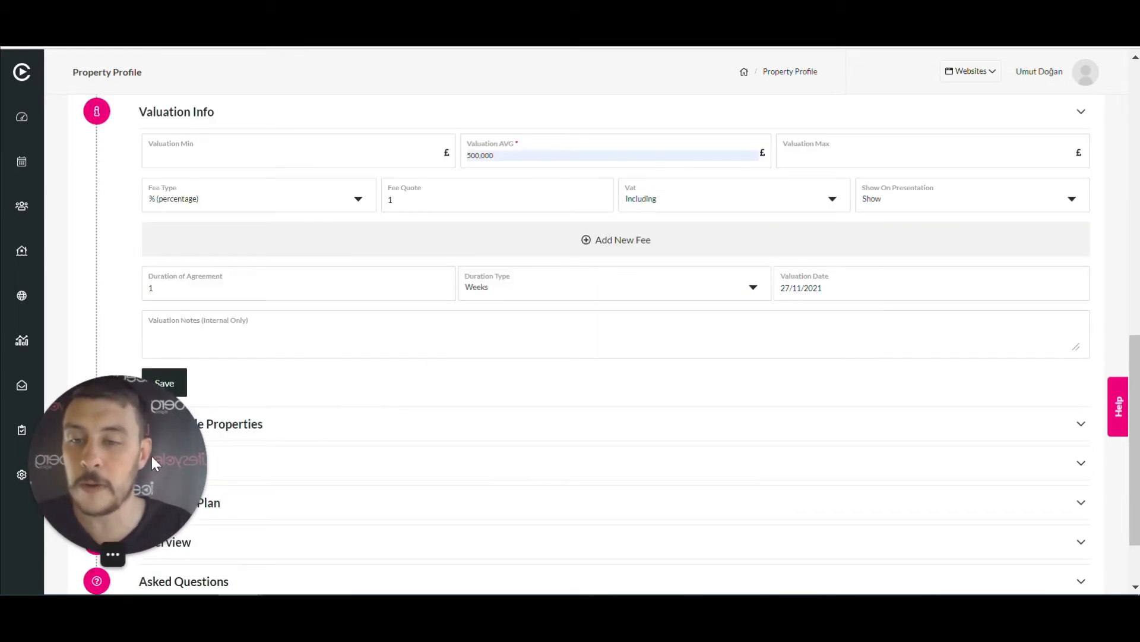
drag(138, 455, 102, 201)
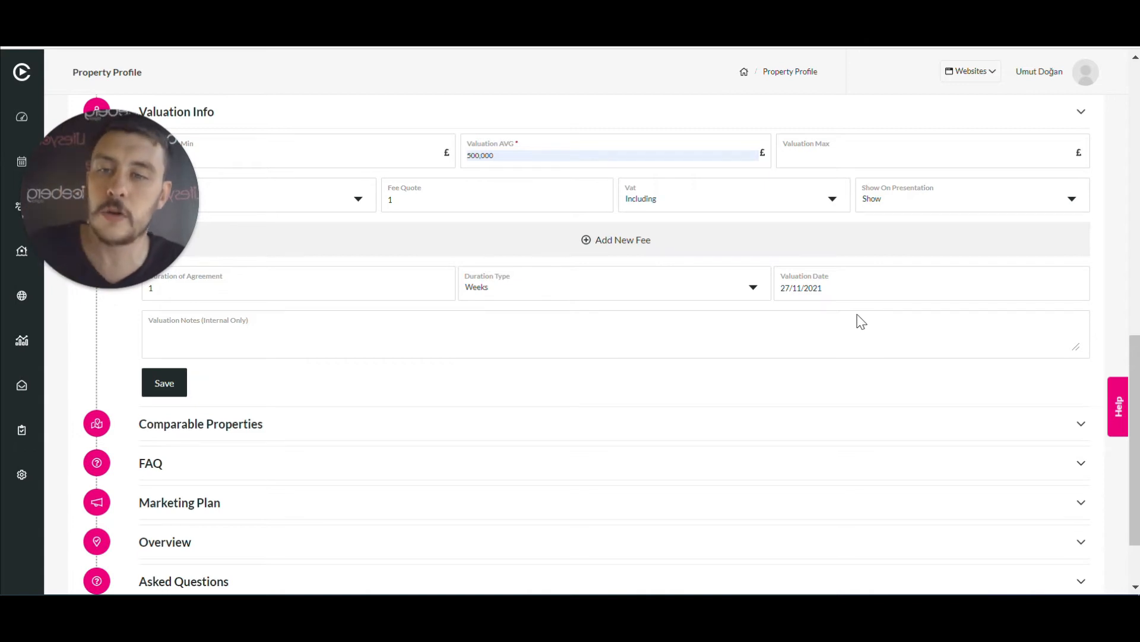
scroll(861, 319, down, 2)
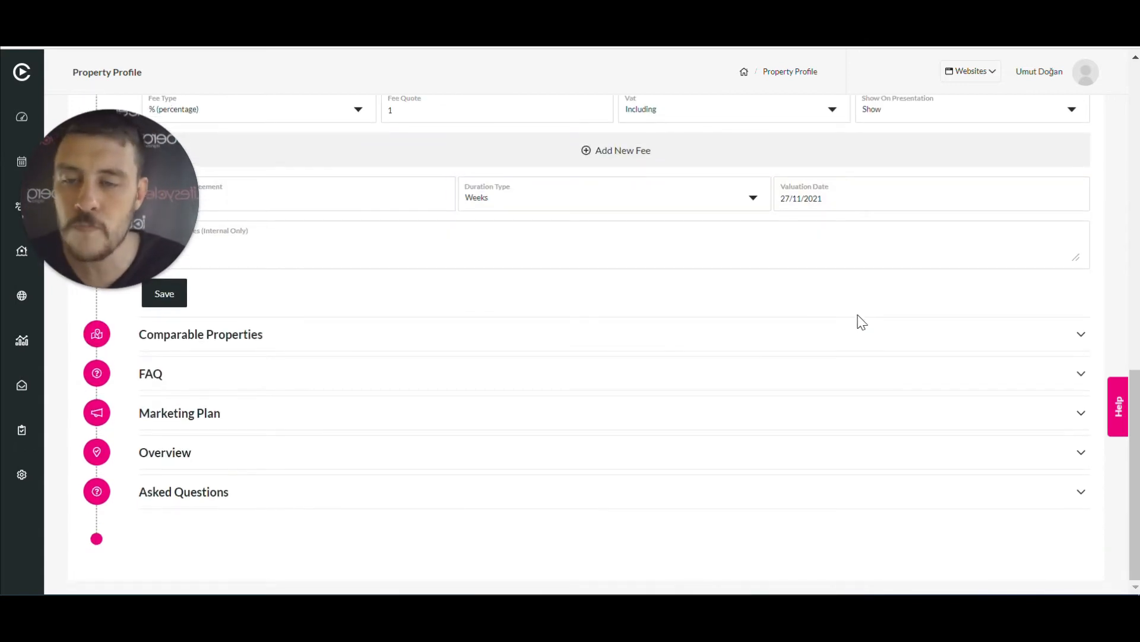
Expand Marketing Plan and scroll through the prefilled Marketing Plan and Overview texts
click(361, 416)
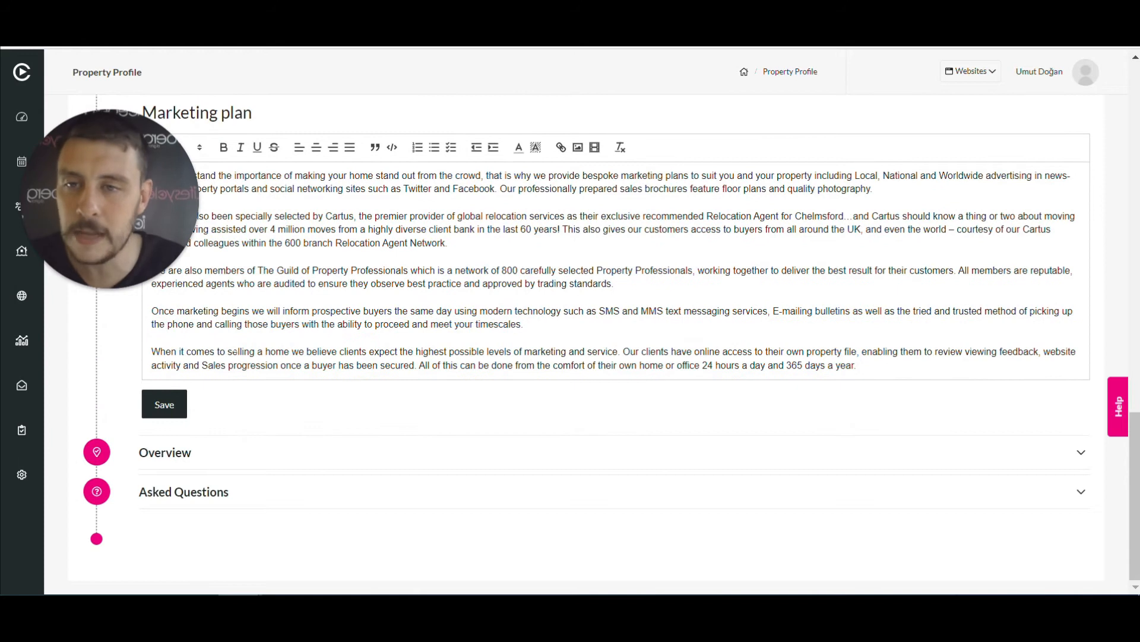
drag(103, 212, 76, 357)
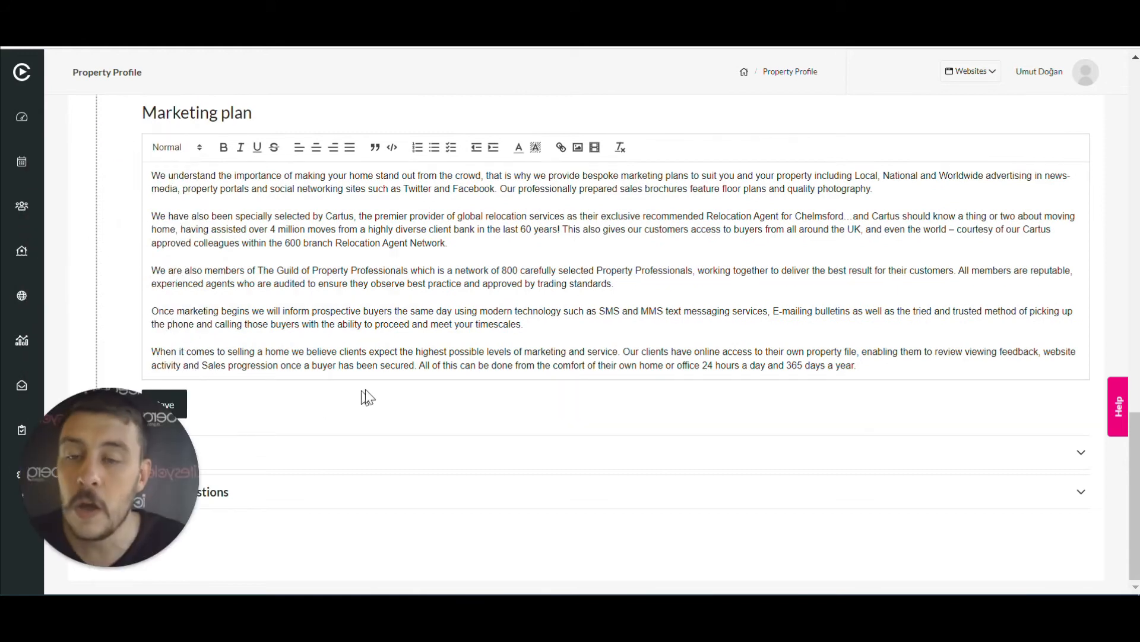
scroll(537, 270, up, 2)
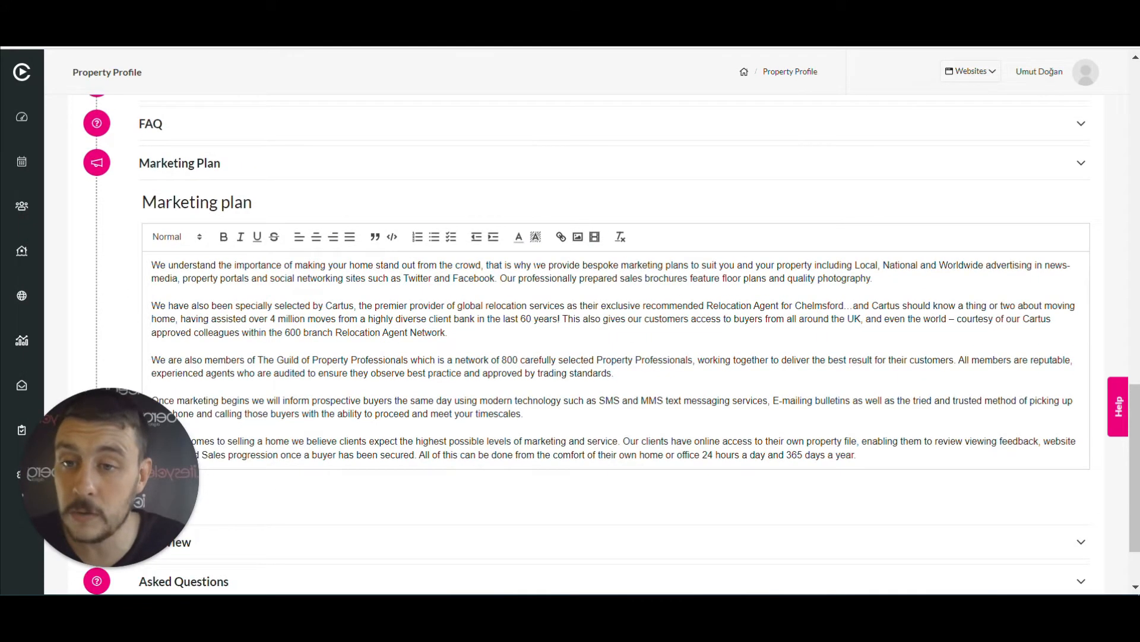
scroll(541, 265, down, 2)
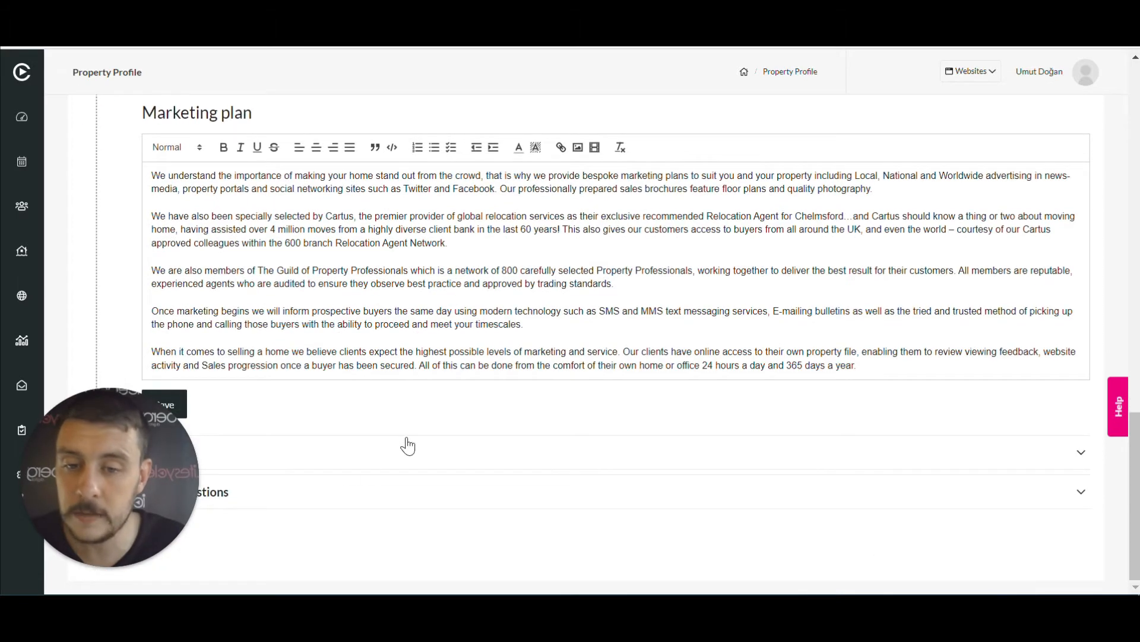
scroll(404, 445, down, 5)
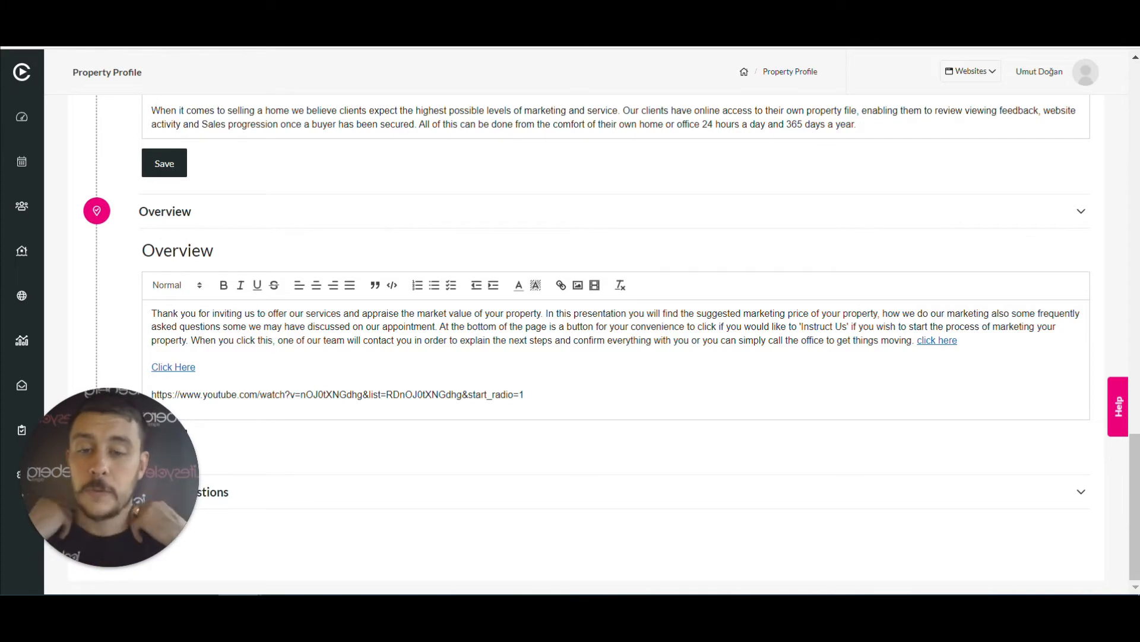
scroll(569, 493, down, 1)
scroll(572, 428, up, 3)
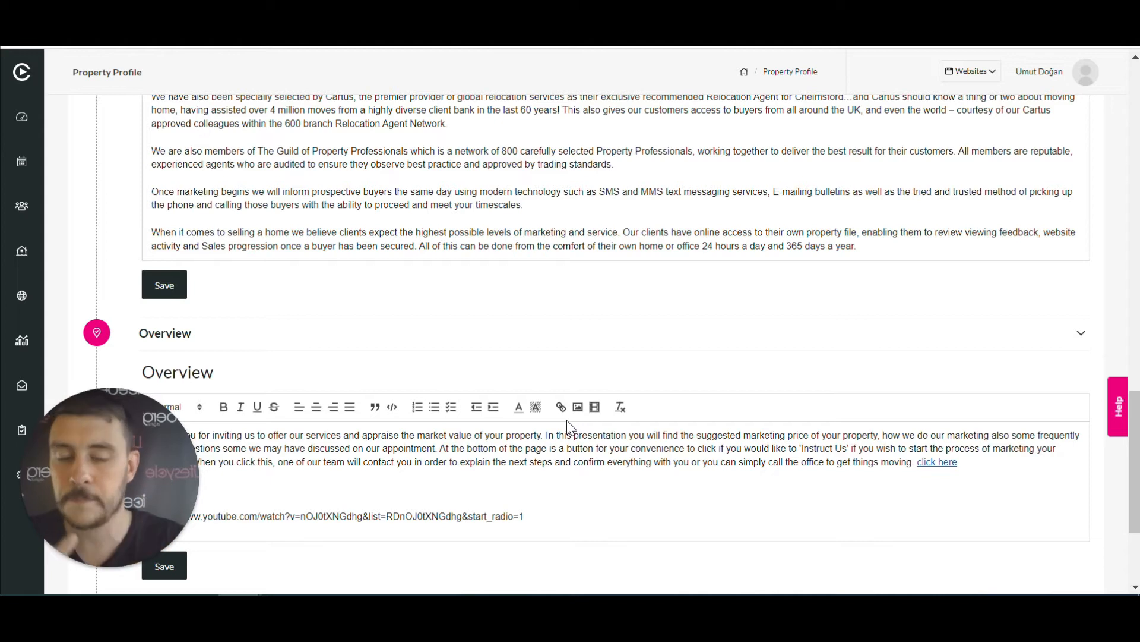
scroll(286, 184, up, 5)
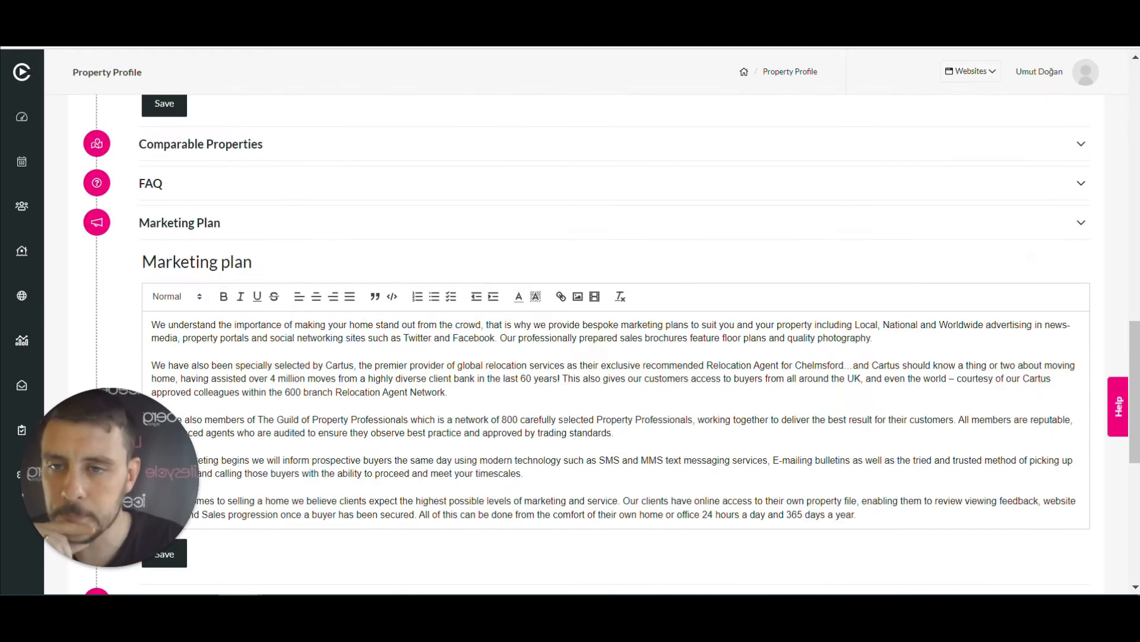
Expand the FAQ and Comparable Properties sections, then scroll back up to the Market Appraisal panel
click(287, 183)
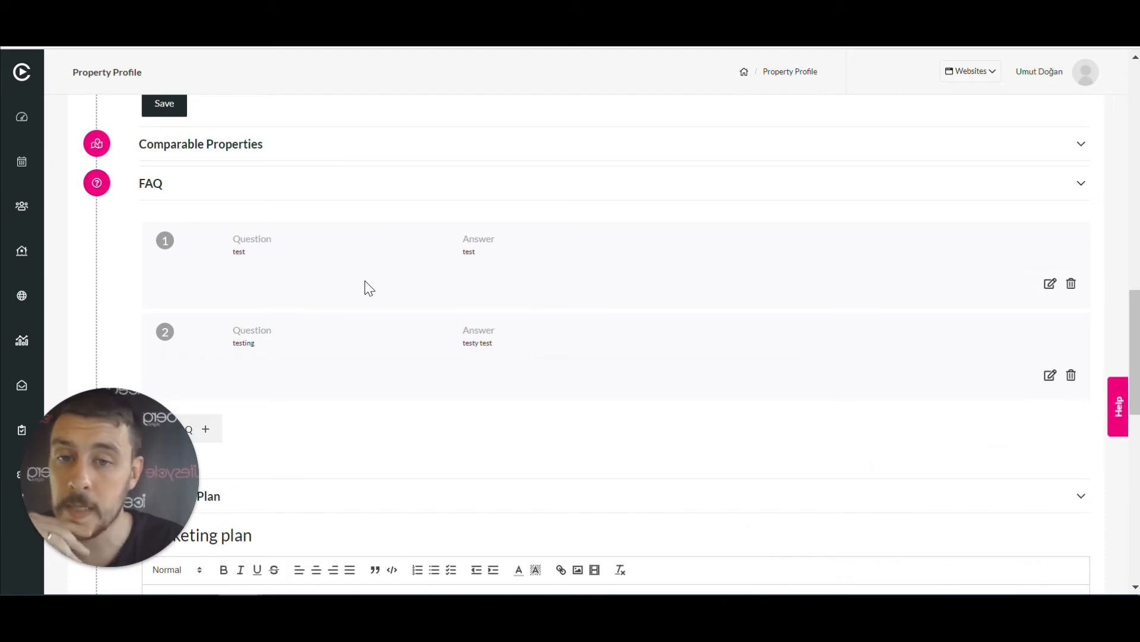
click(287, 148)
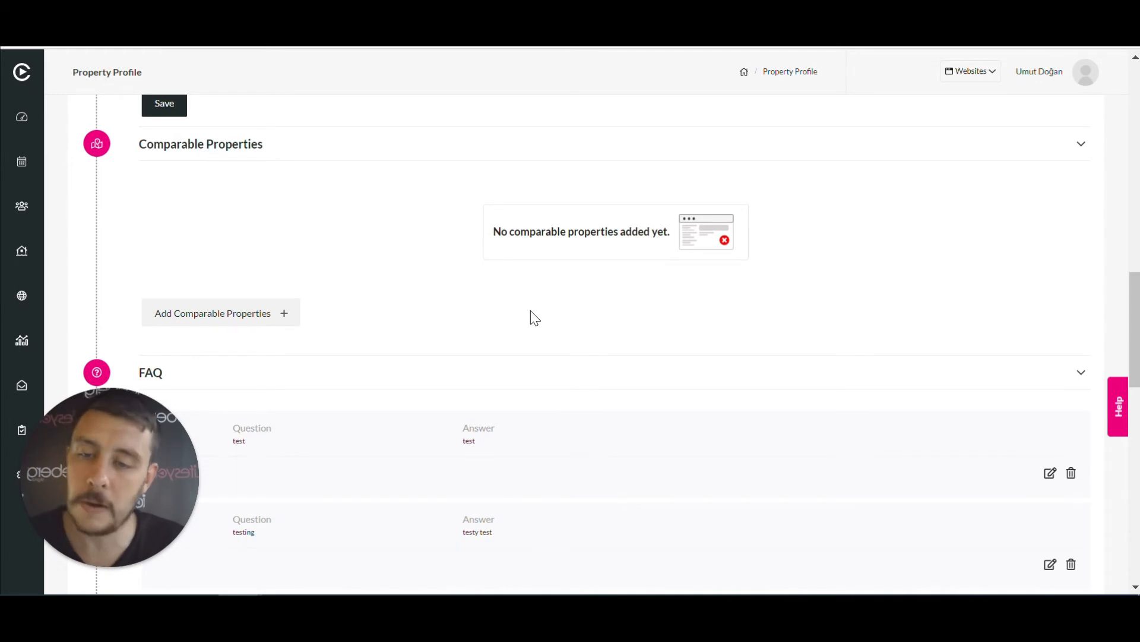
scroll(535, 318, up, 5)
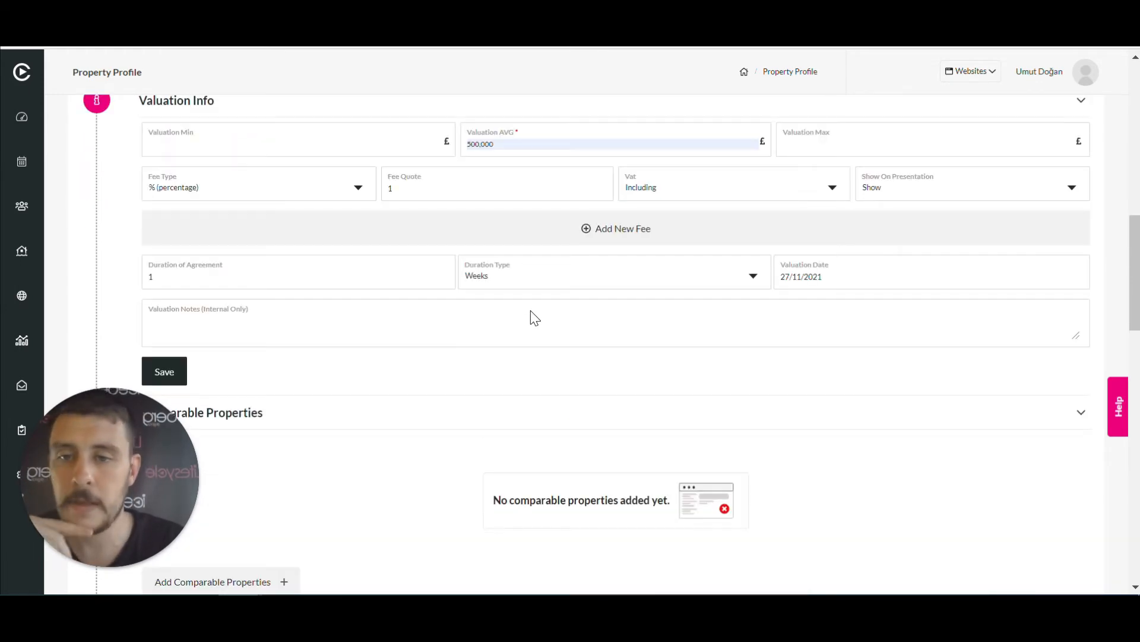
scroll(534, 318, up, 3)
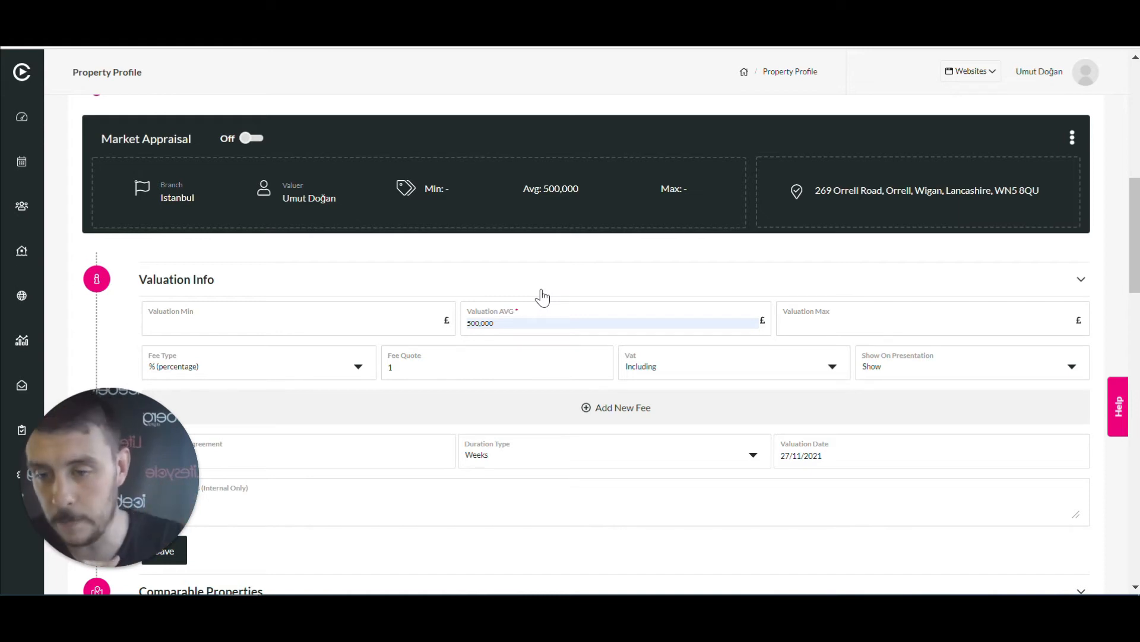
Switch the Market Appraisal On and open its presentation Preview from the actions menu
click(250, 140)
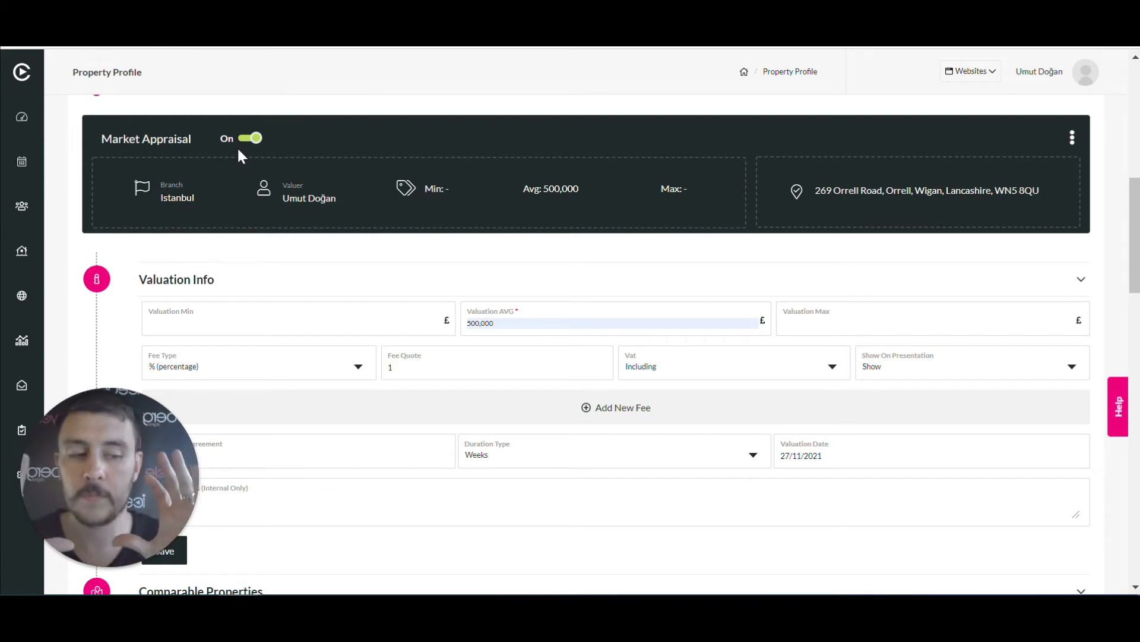
click(1072, 143)
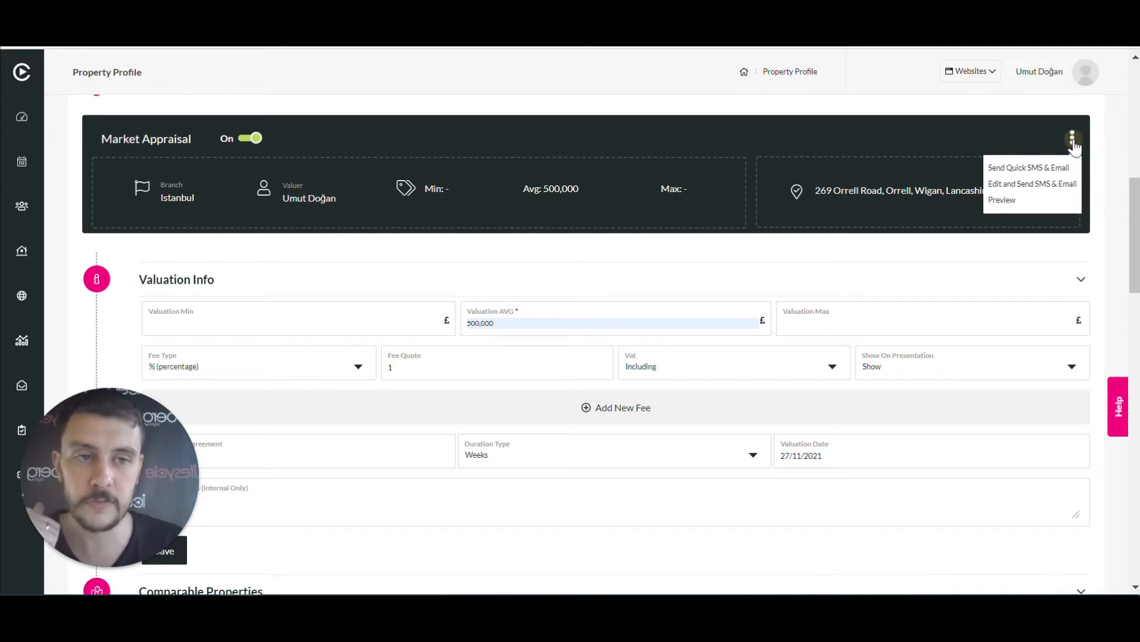
click(1034, 203)
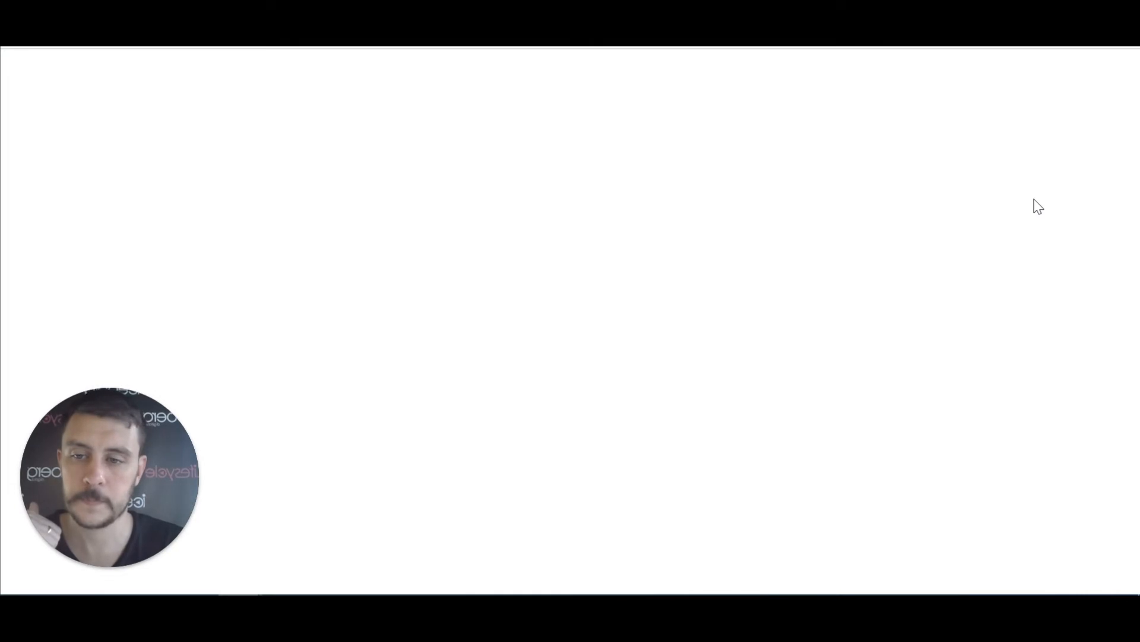
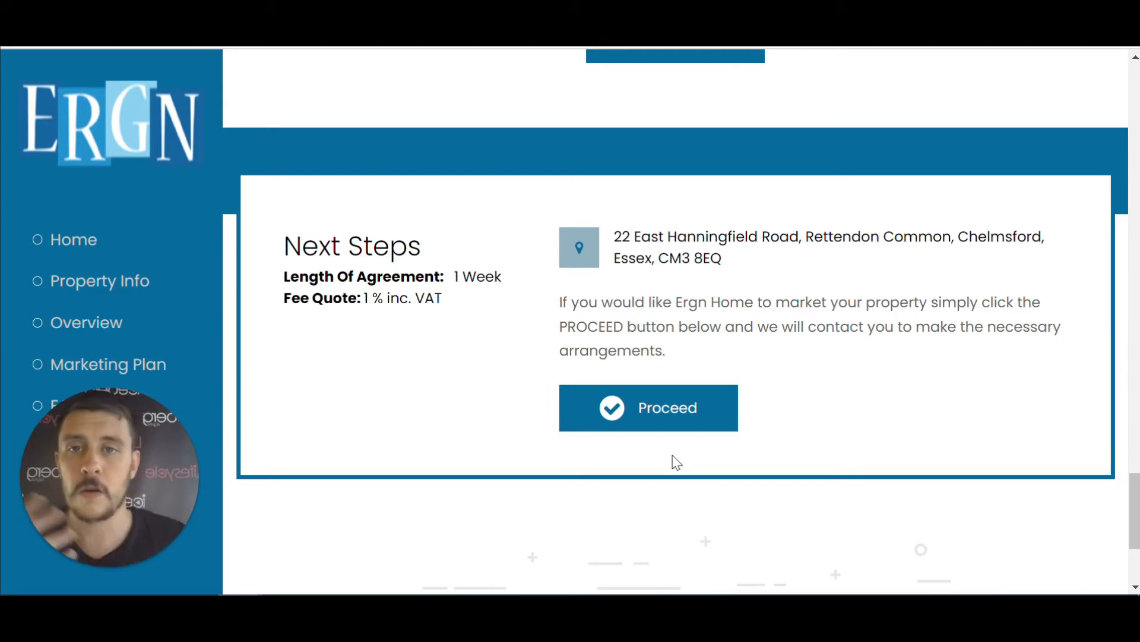
scroll(433, 119, up, 10)
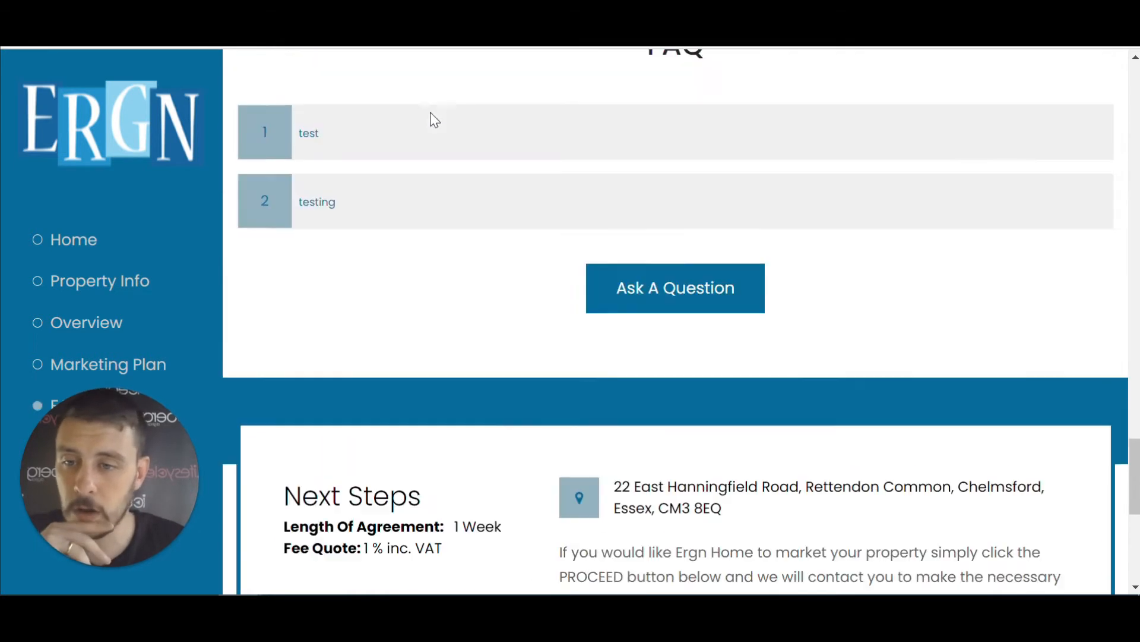
scroll(432, 119, up, 10)
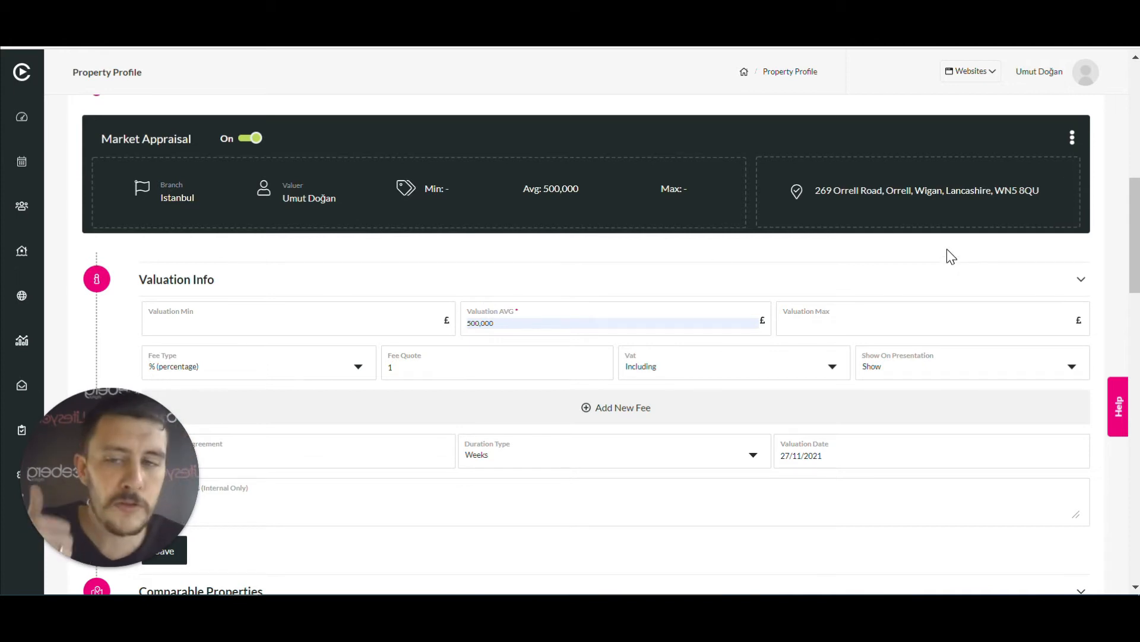
Show the Market Appraisal bar's three-dot menu of send and preview options
click(1072, 140)
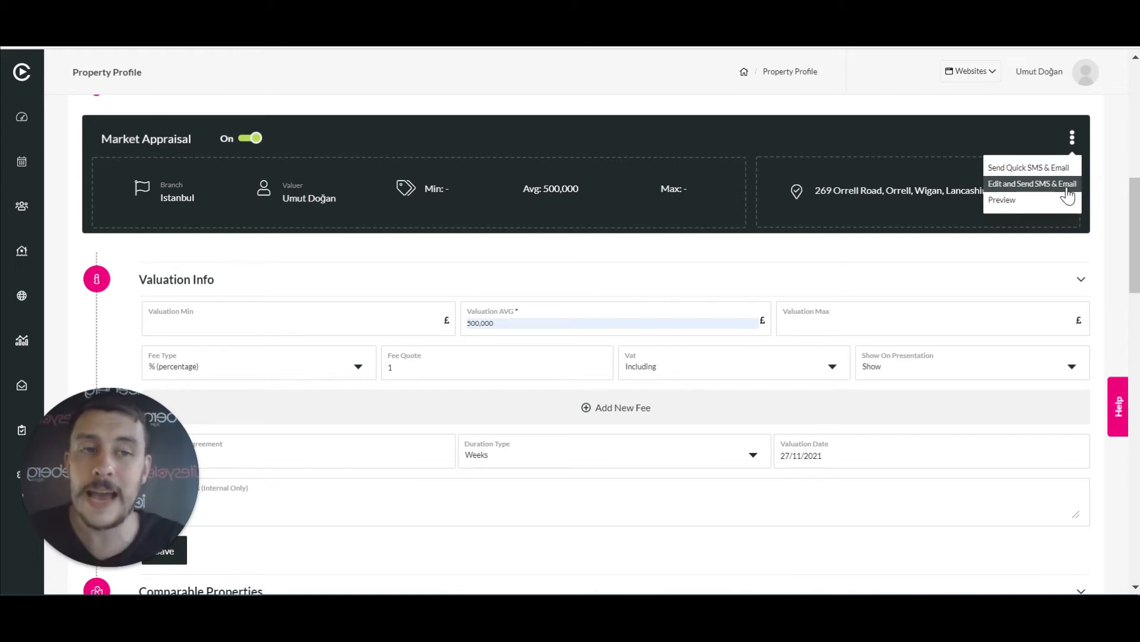
Open Edit and Send SMS & Email, review the contact and address merge fields, check SMS, return to Email
click(1067, 185)
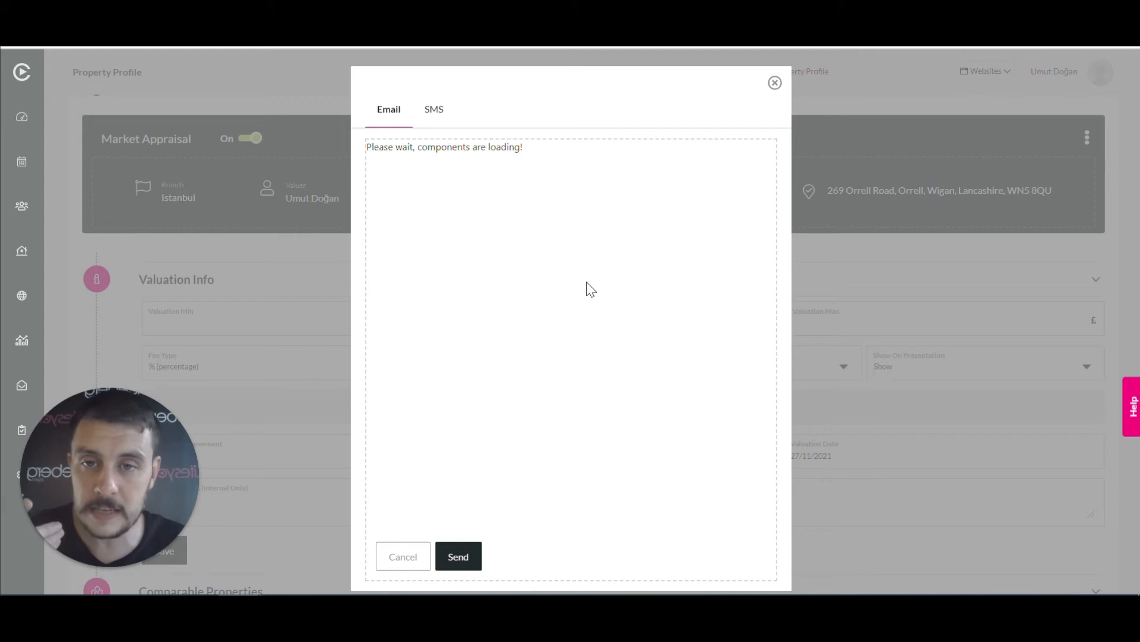
scroll(585, 463, down, 2)
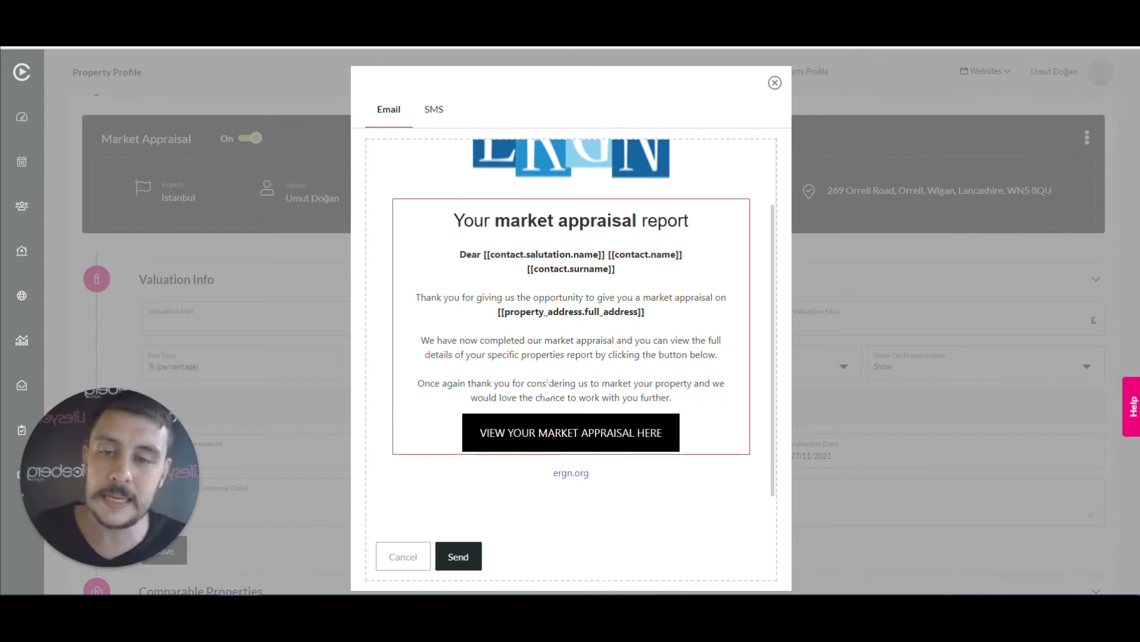
drag(484, 254, 681, 261)
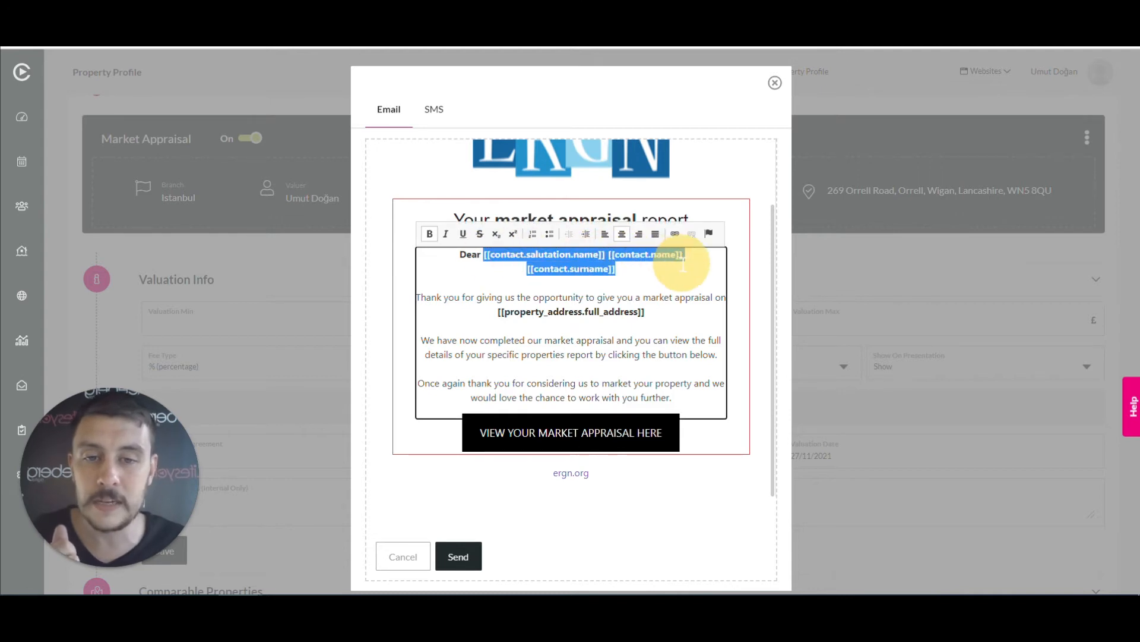
drag(499, 311, 646, 312)
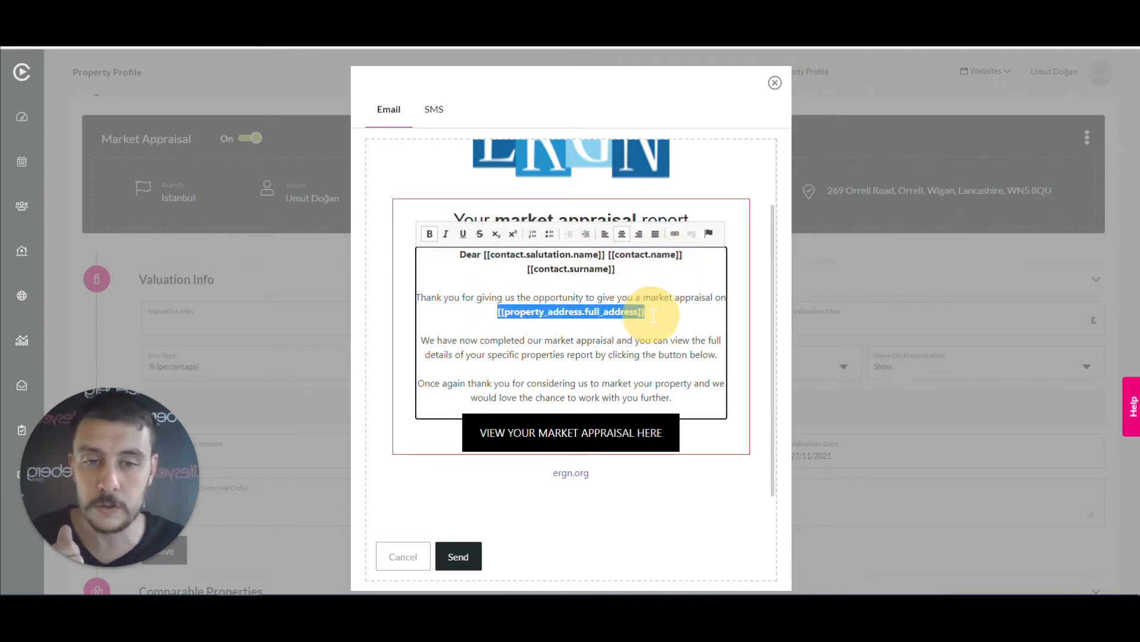
click(645, 345)
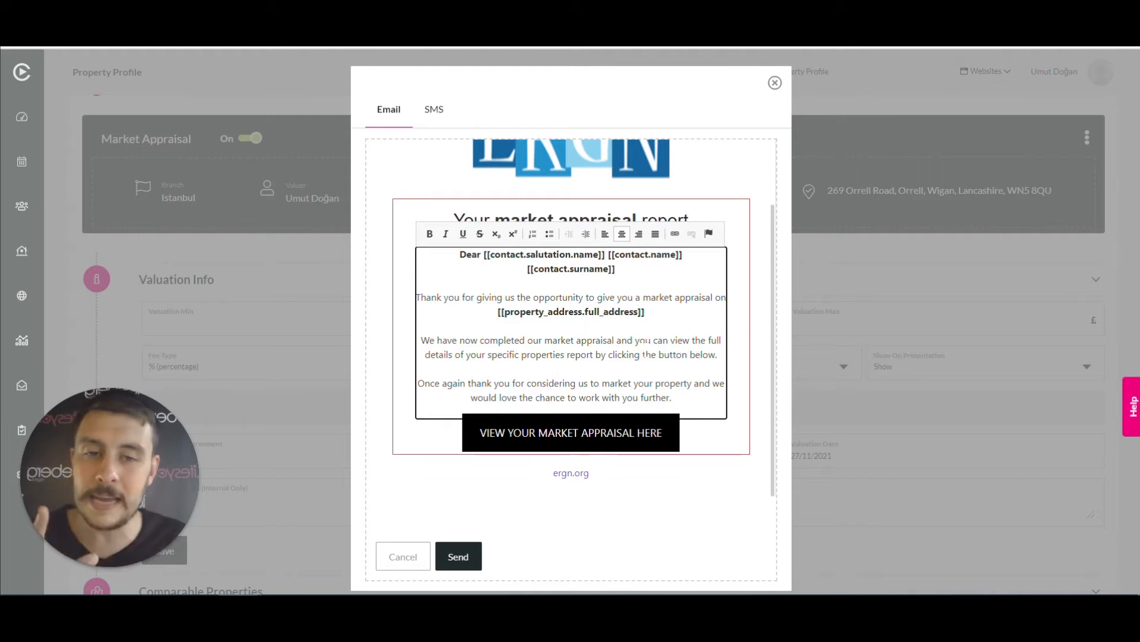
drag(497, 311, 645, 311)
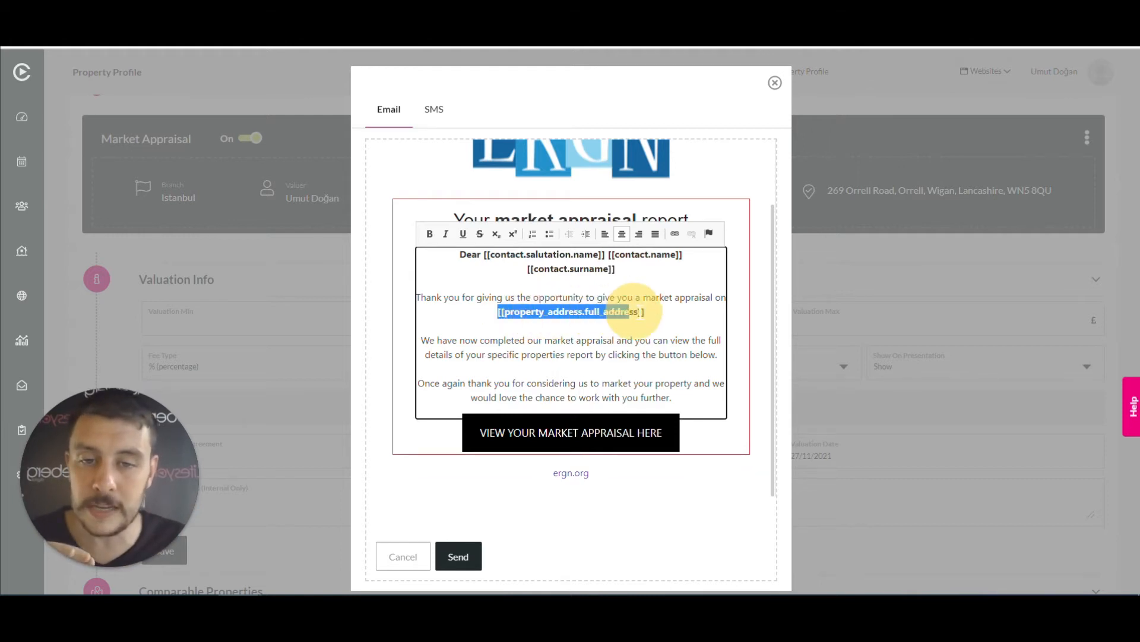
click(650, 313)
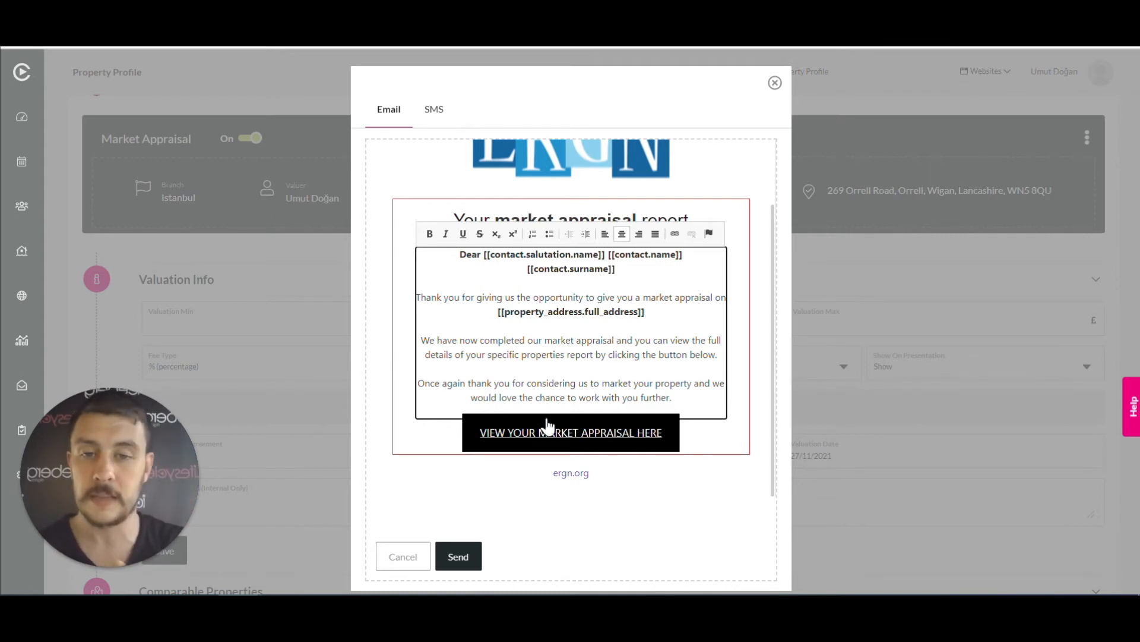
click(434, 110)
click(392, 116)
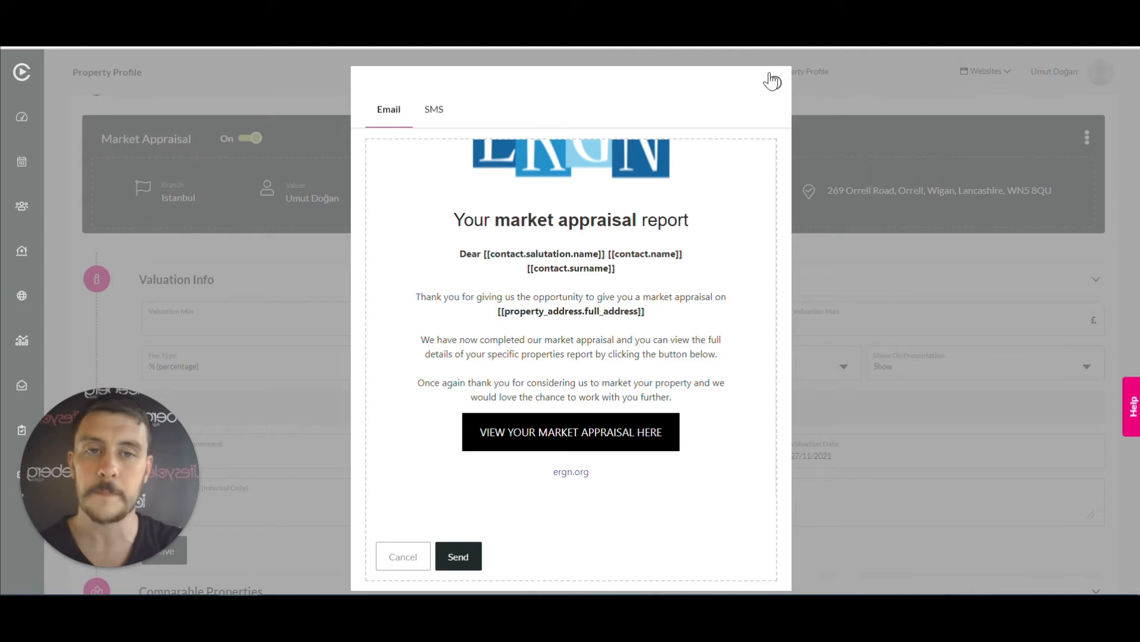
Send the 'Your market appraisal report' email and dismiss the Send Email Info confirmation
click(447, 560)
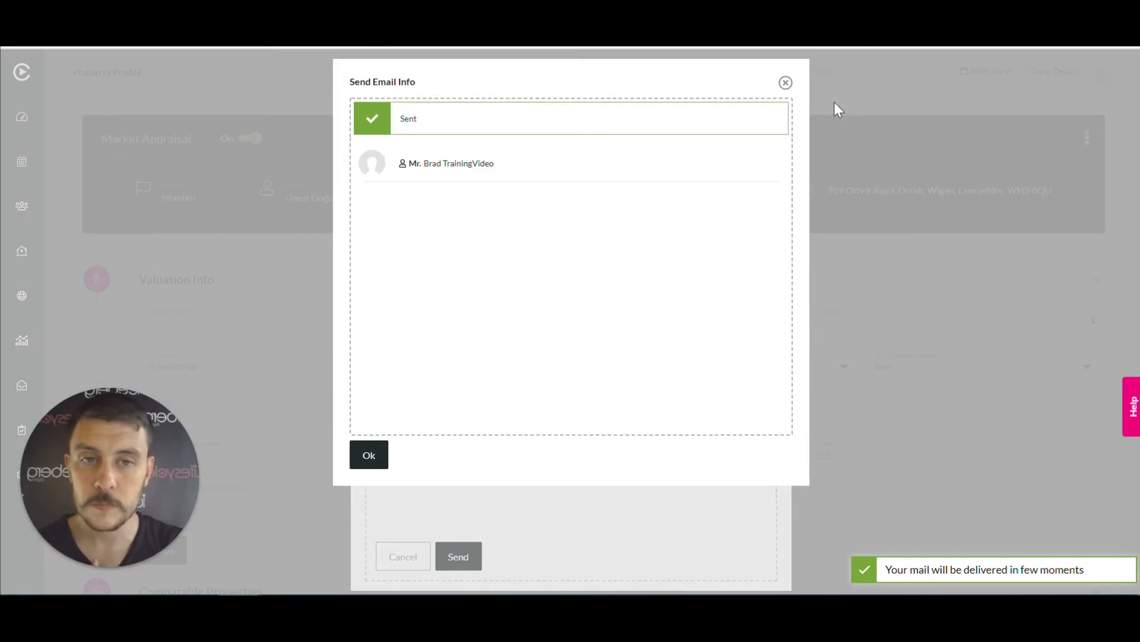
click(785, 82)
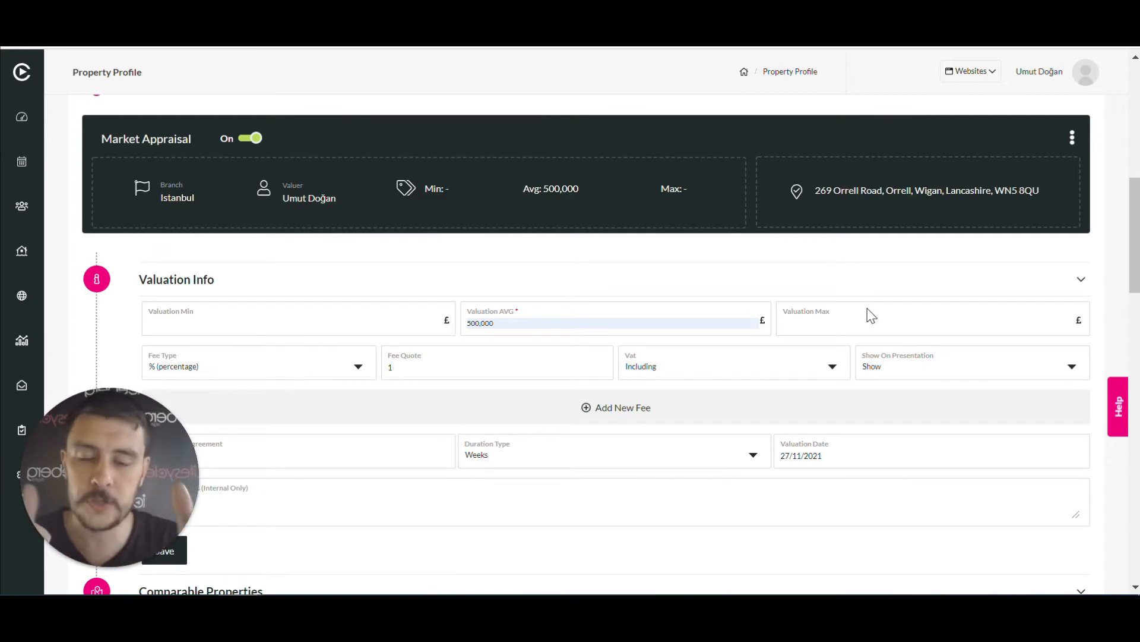
Scroll to the top of the property profile to see the Proposal Sent status
scroll(871, 314, up, 10)
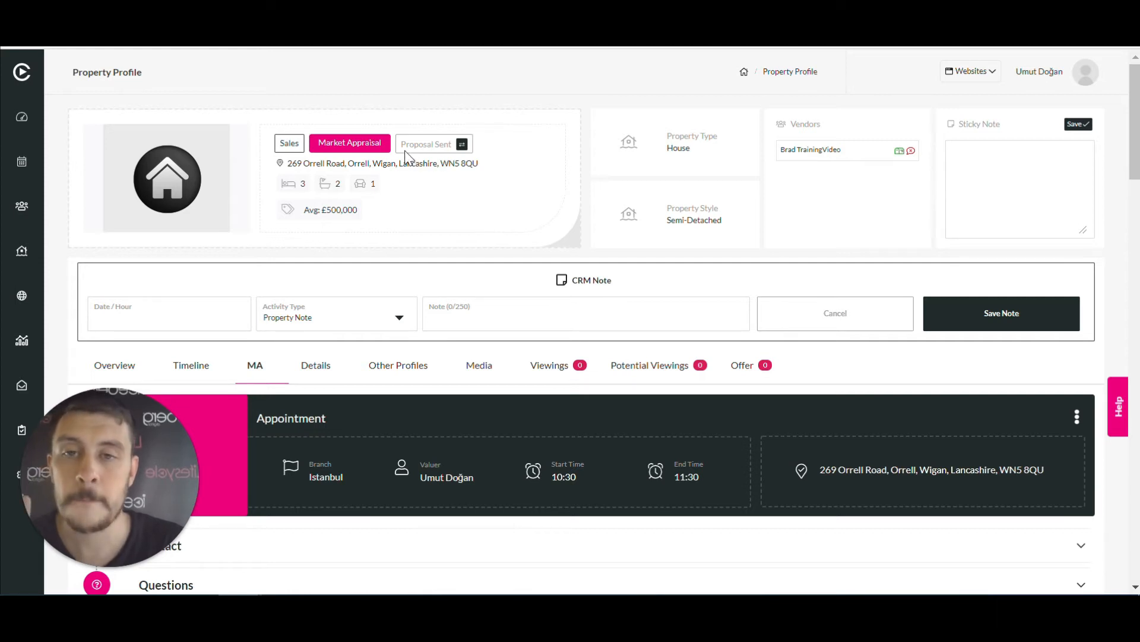
Set the Current Status to Instructed Us in Change Property Status and apply it
click(462, 145)
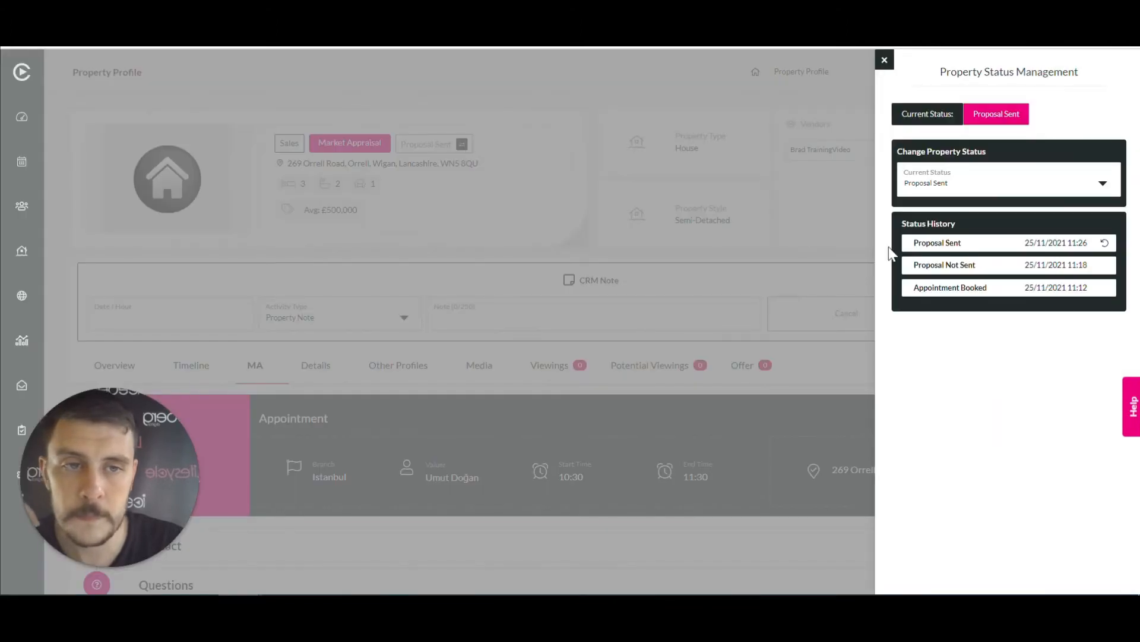
click(1102, 184)
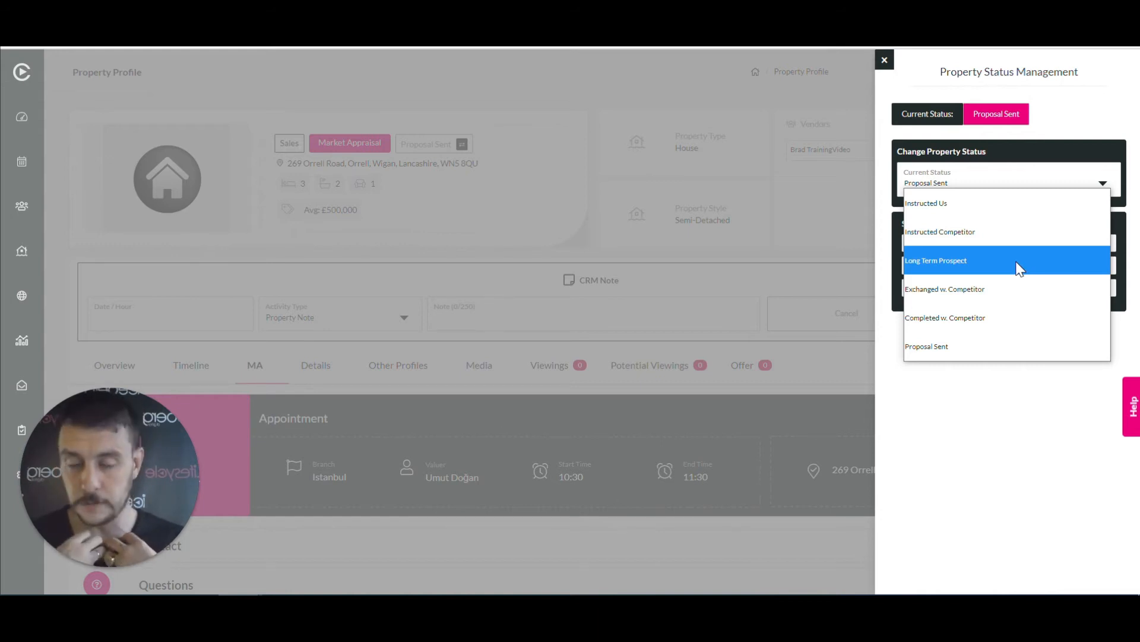
click(961, 197)
click(1000, 323)
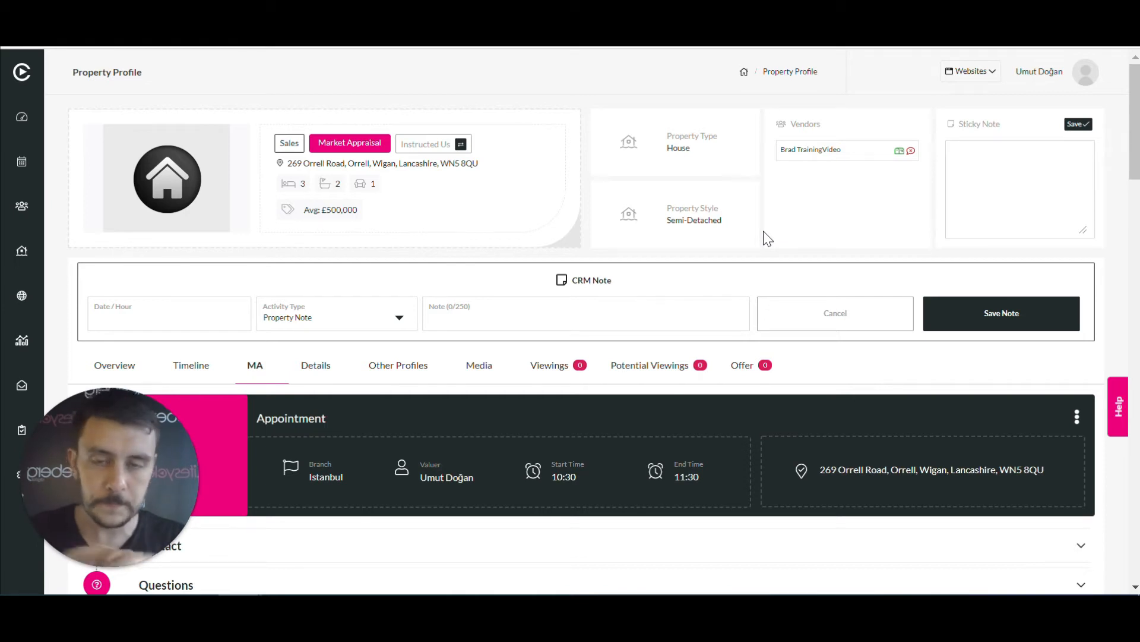
click(461, 144)
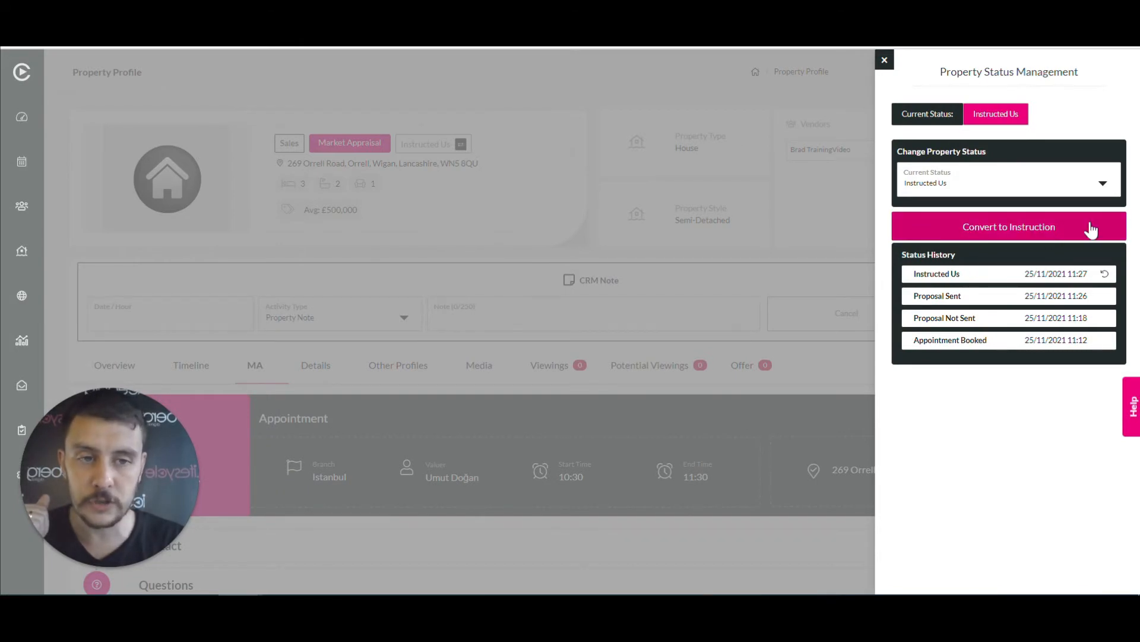
click(1027, 231)
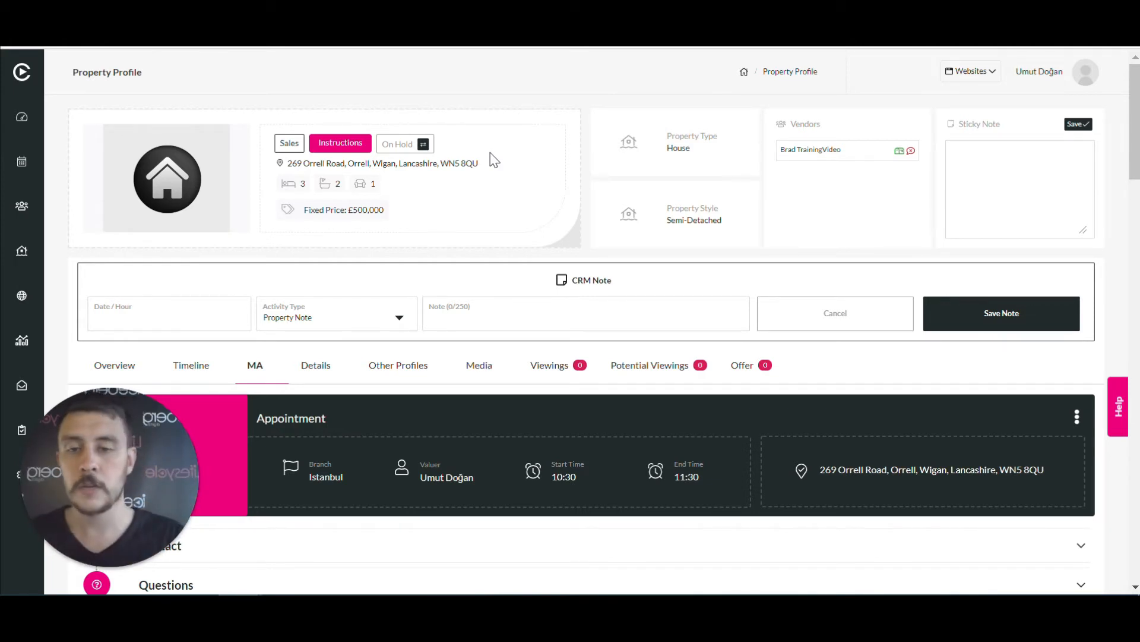
scroll(507, 259, down, 1)
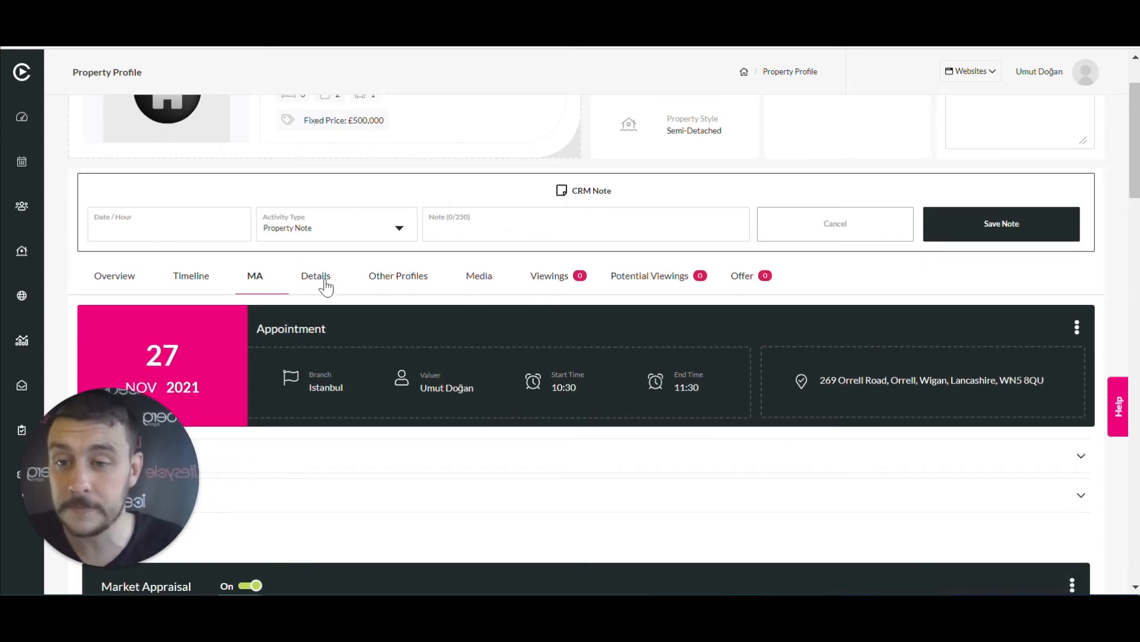
Show the Media tab with its empty Property Photos and Floor Plans upload areas
click(482, 277)
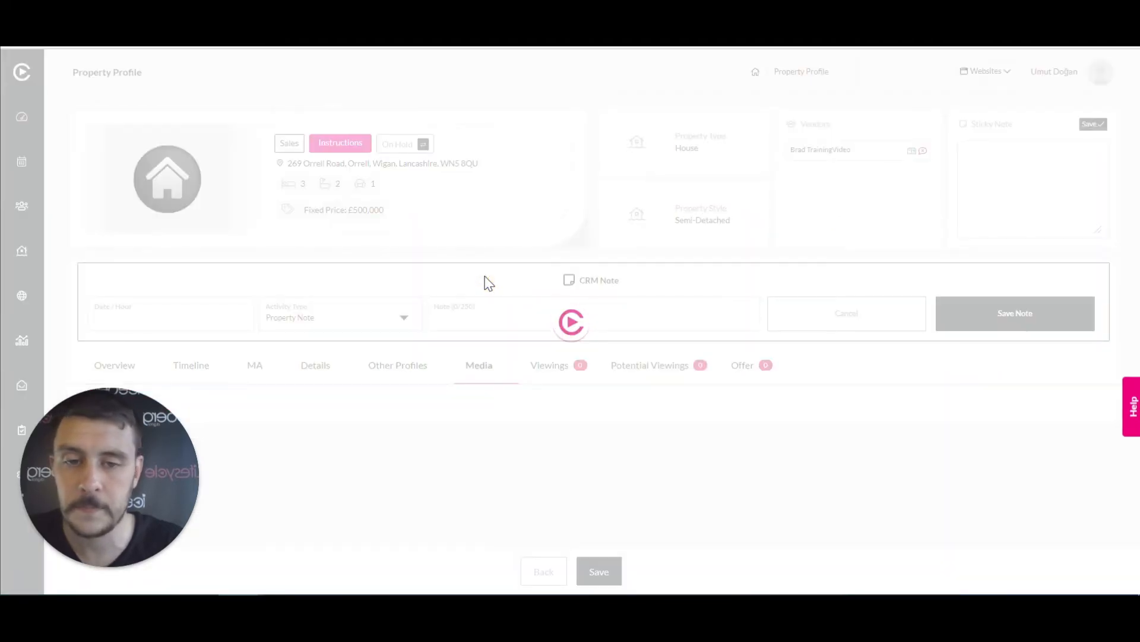
scroll(701, 440, down, 4)
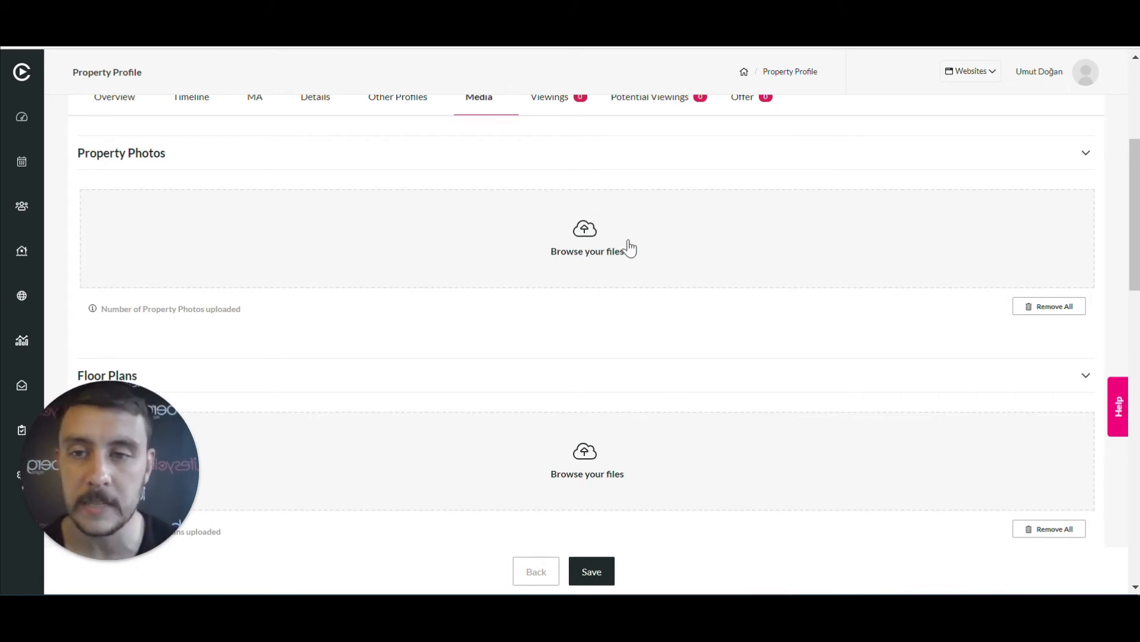
Open the photo file picker and browse to Pictures > Saved Pictures > Property photos
click(596, 236)
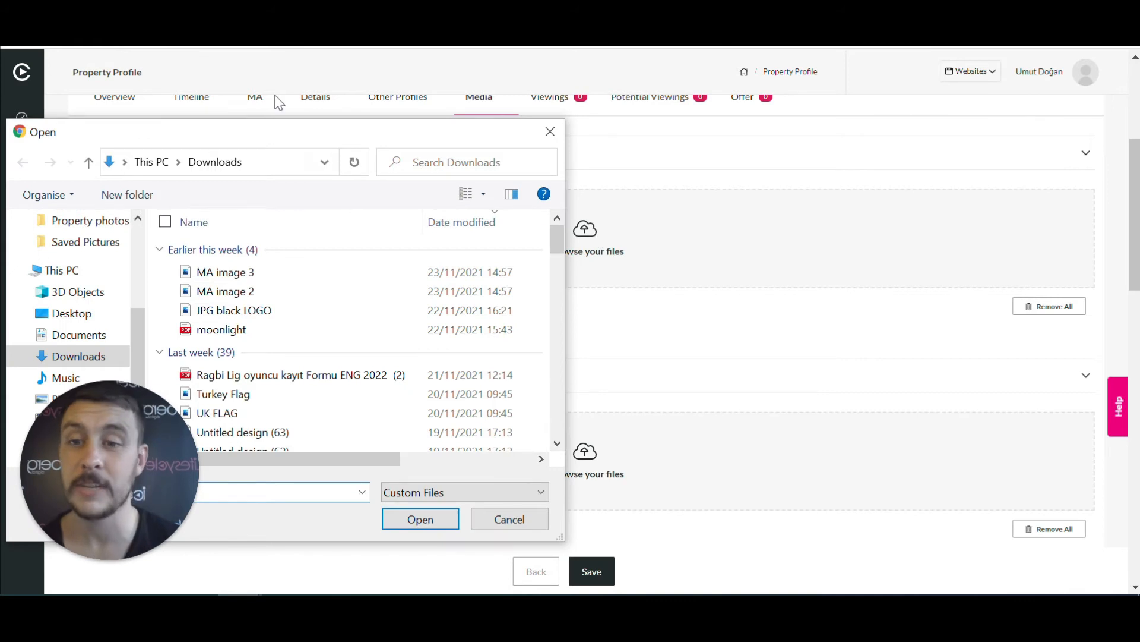
drag(330, 141, 619, 80)
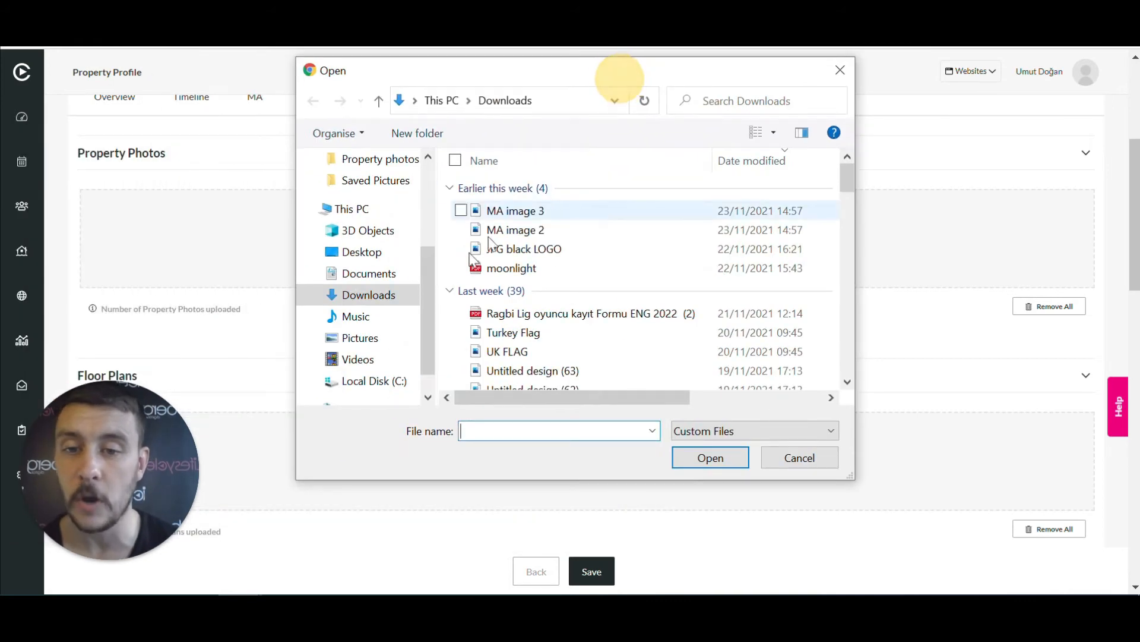
click(376, 344)
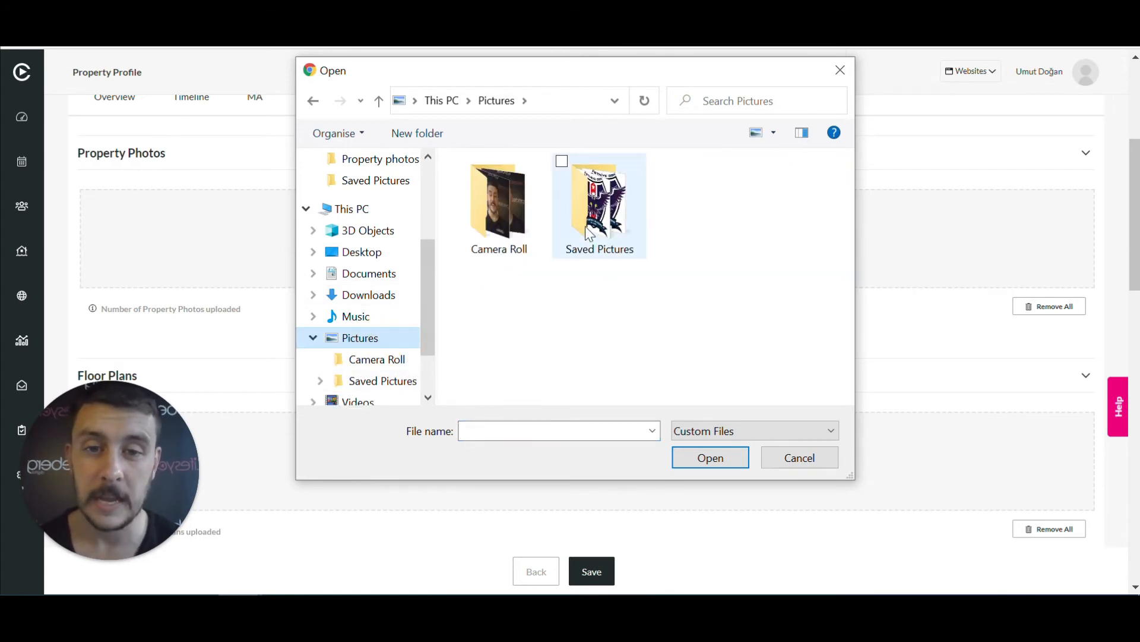
double_click(573, 217)
scroll(611, 321, down, 4)
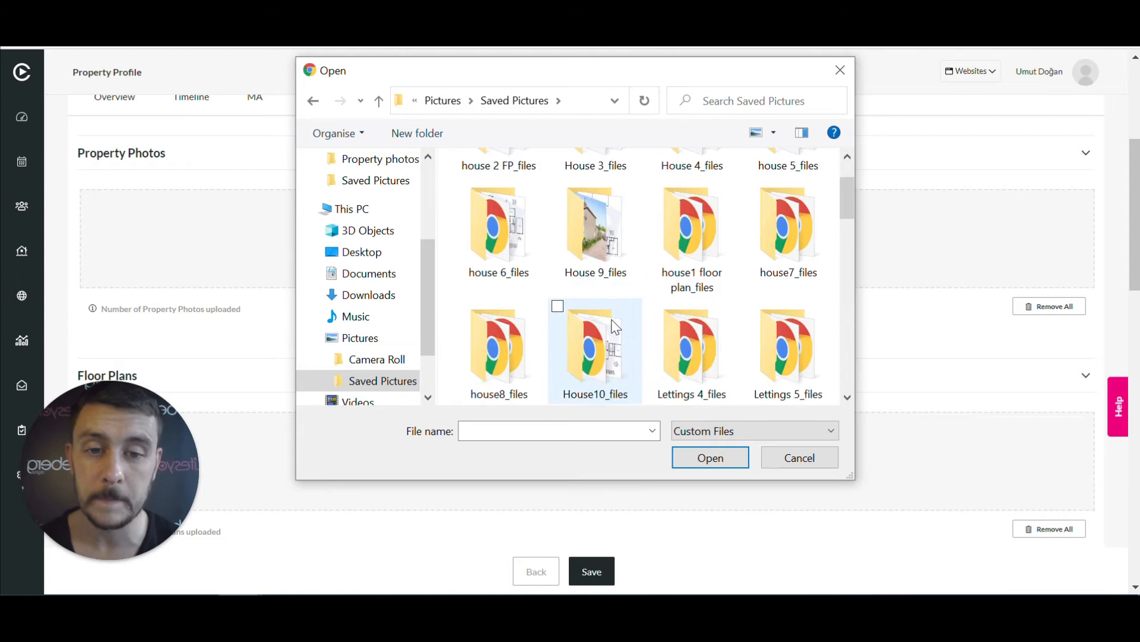
click(604, 326)
double_click(605, 326)
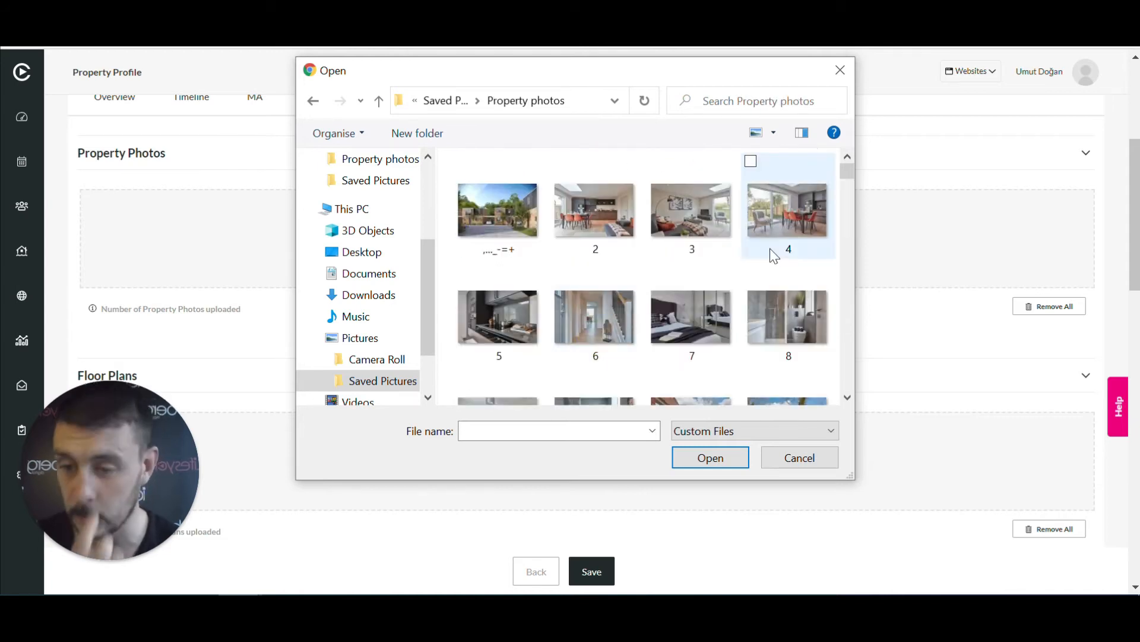
scroll(598, 223, down, 5)
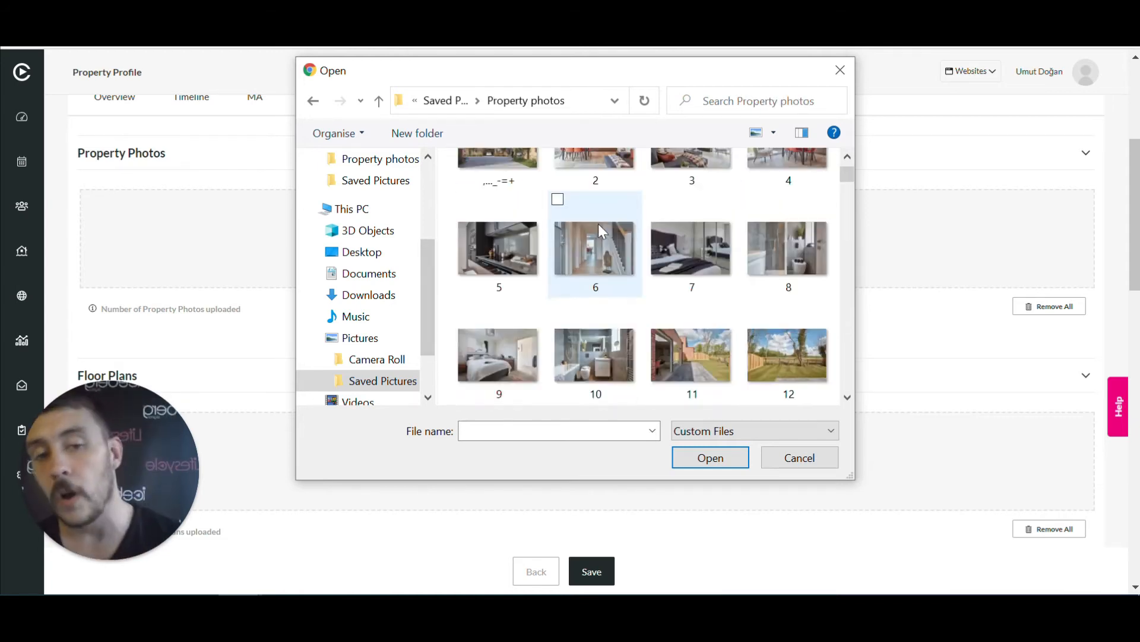
scroll(598, 229, up, 5)
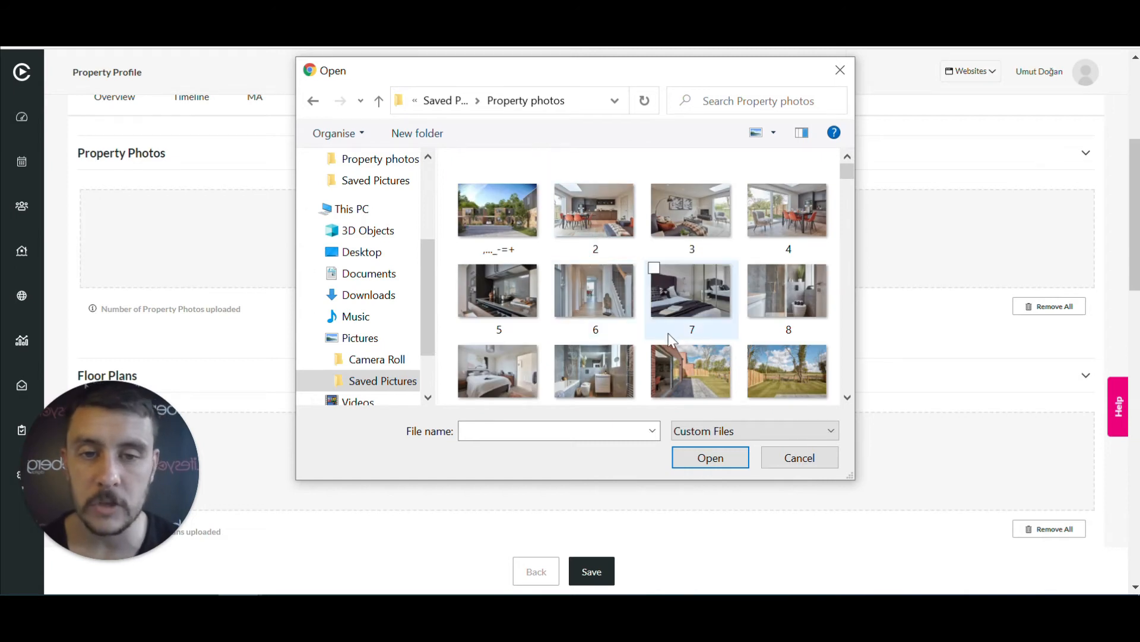
Select images 1 through 11 and upload them as property photos
click(462, 165)
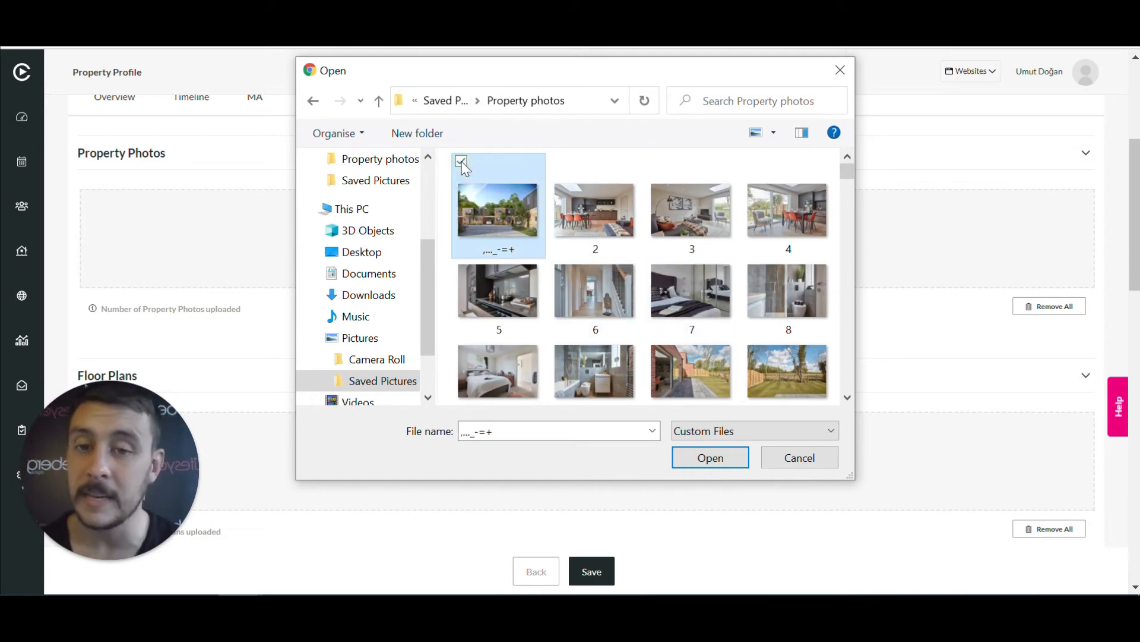
click(555, 159)
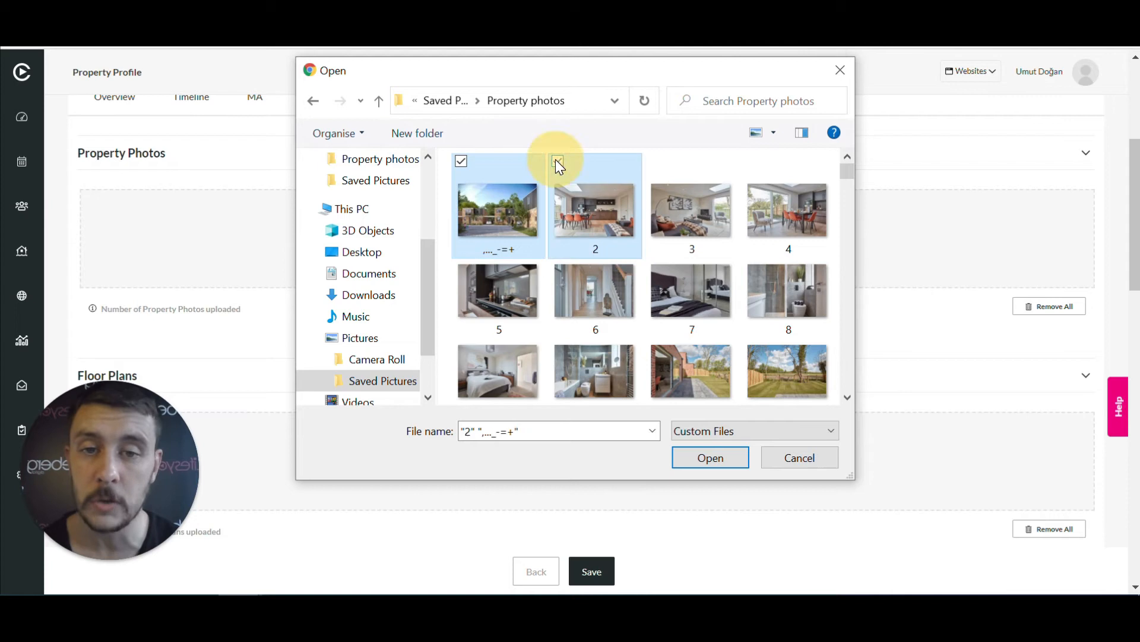
click(653, 162)
click(752, 159)
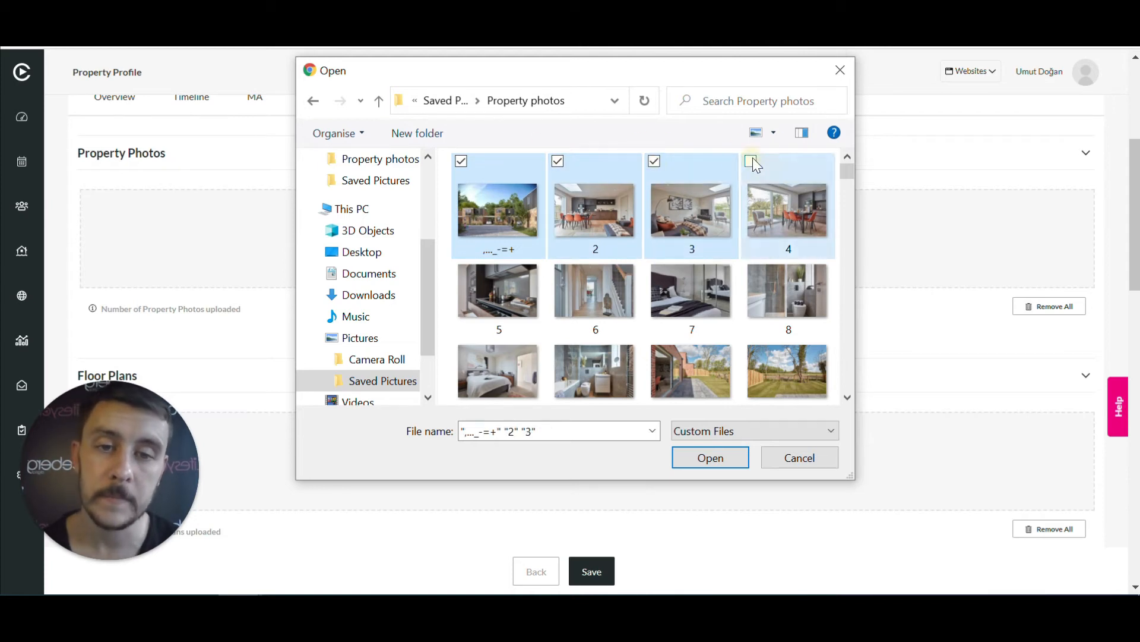
click(462, 267)
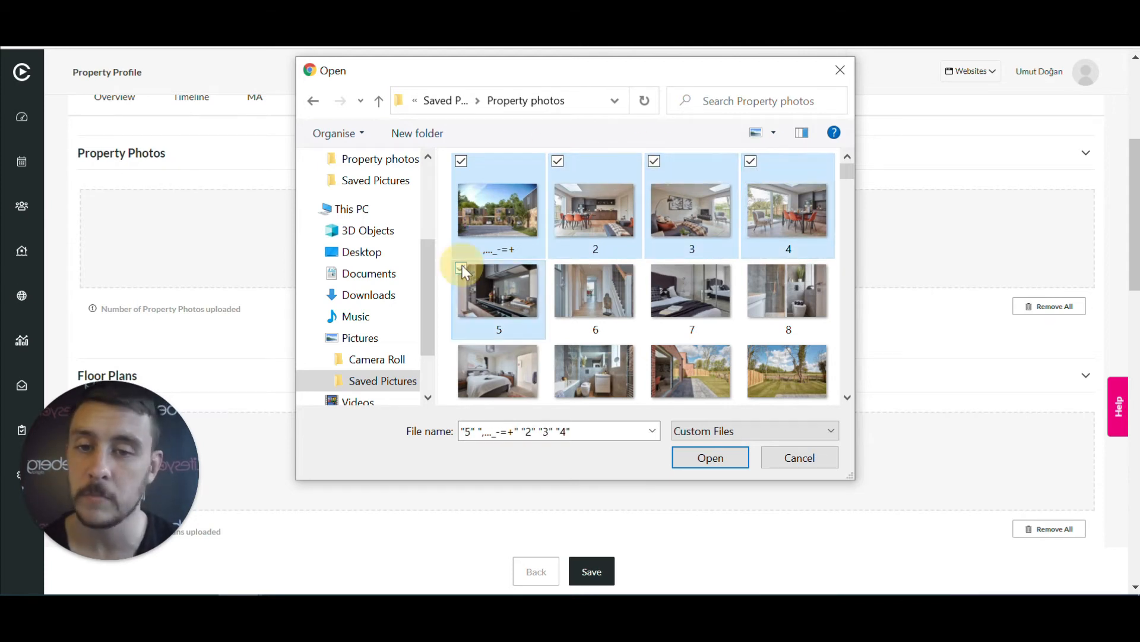
click(558, 270)
click(654, 269)
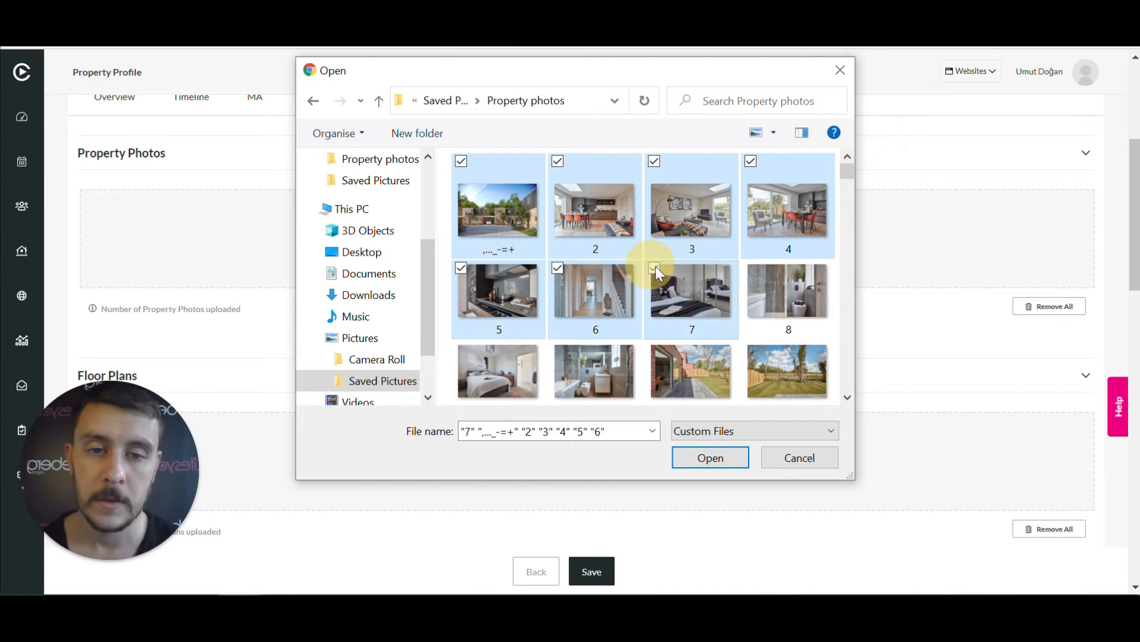
click(750, 265)
scroll(692, 331, down, 1)
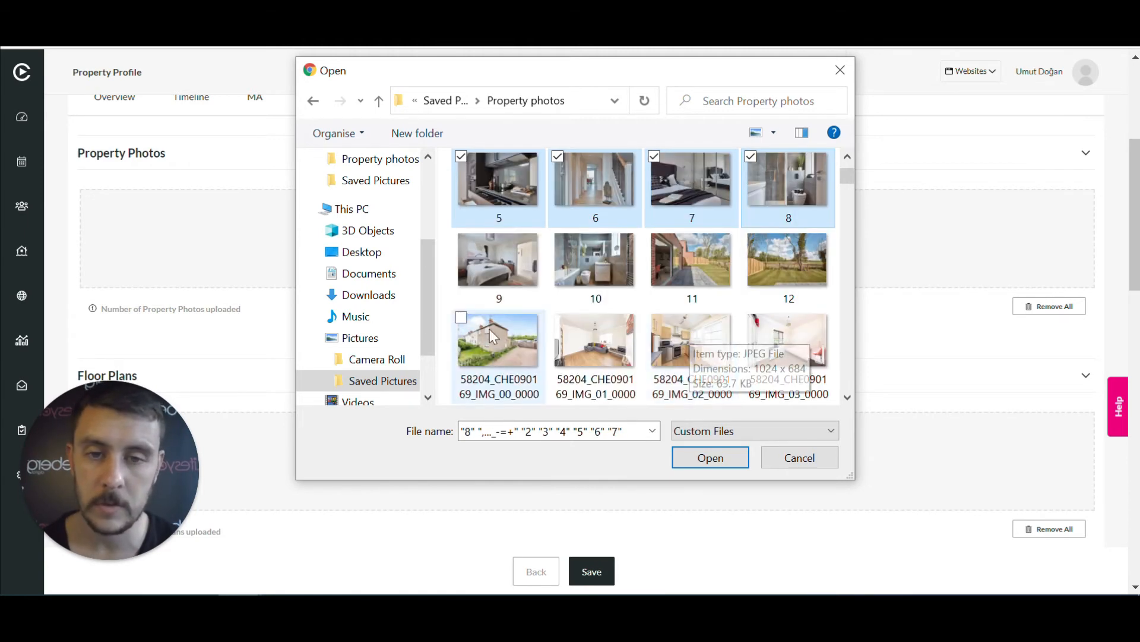
click(464, 240)
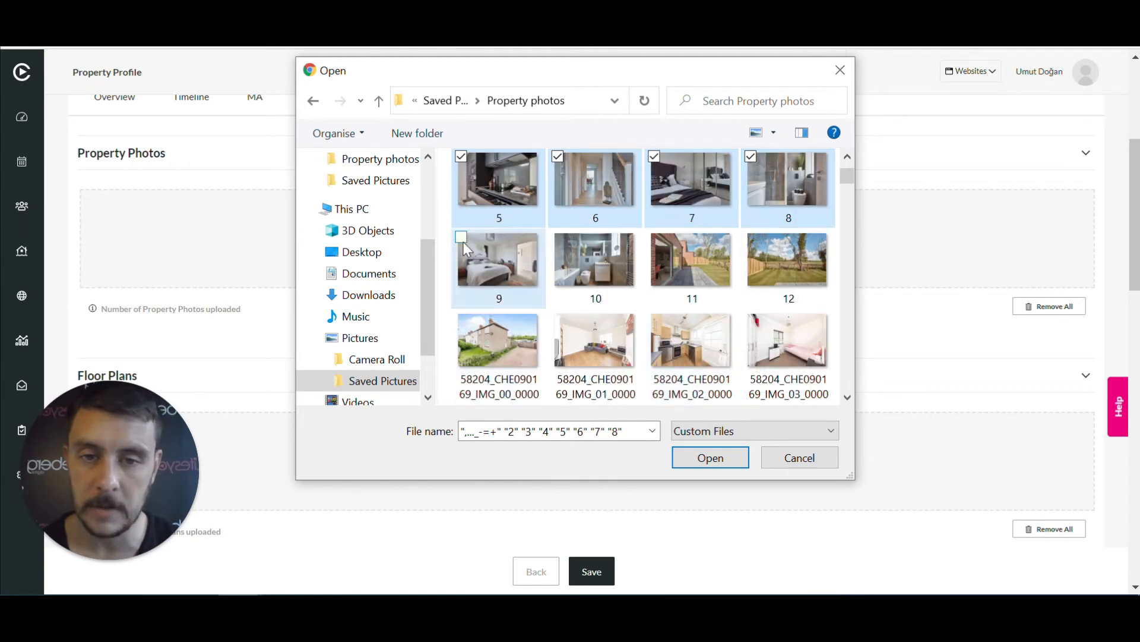
click(558, 235)
click(692, 245)
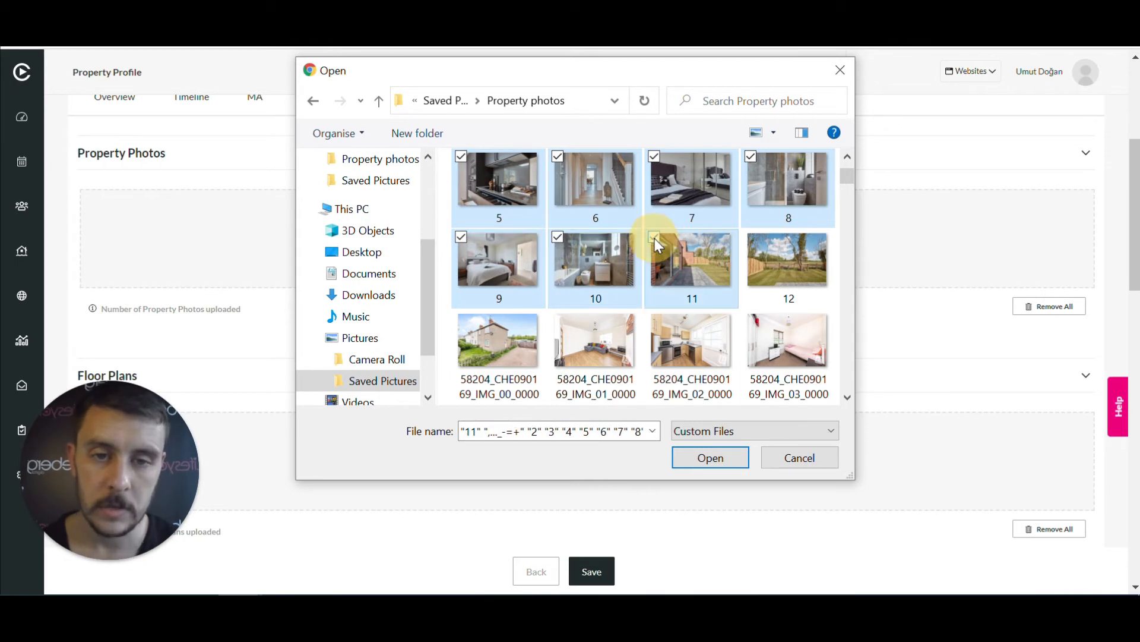
click(718, 462)
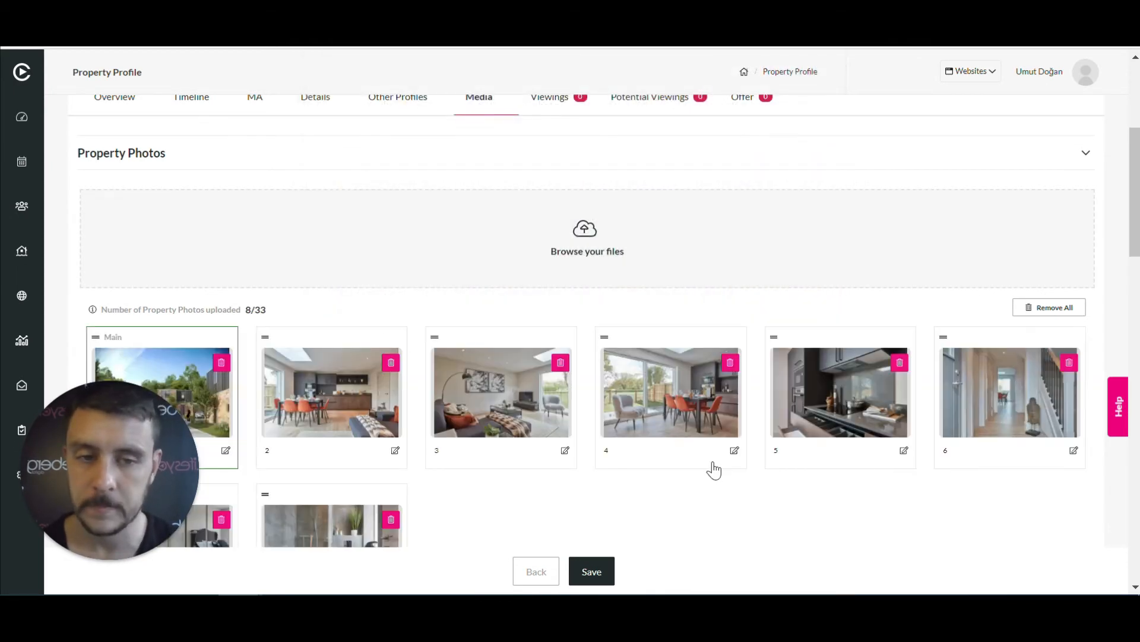
Scroll to the eleven uploaded photos (11/33) and drag photo 2 further along the order
scroll(637, 423, down, 3)
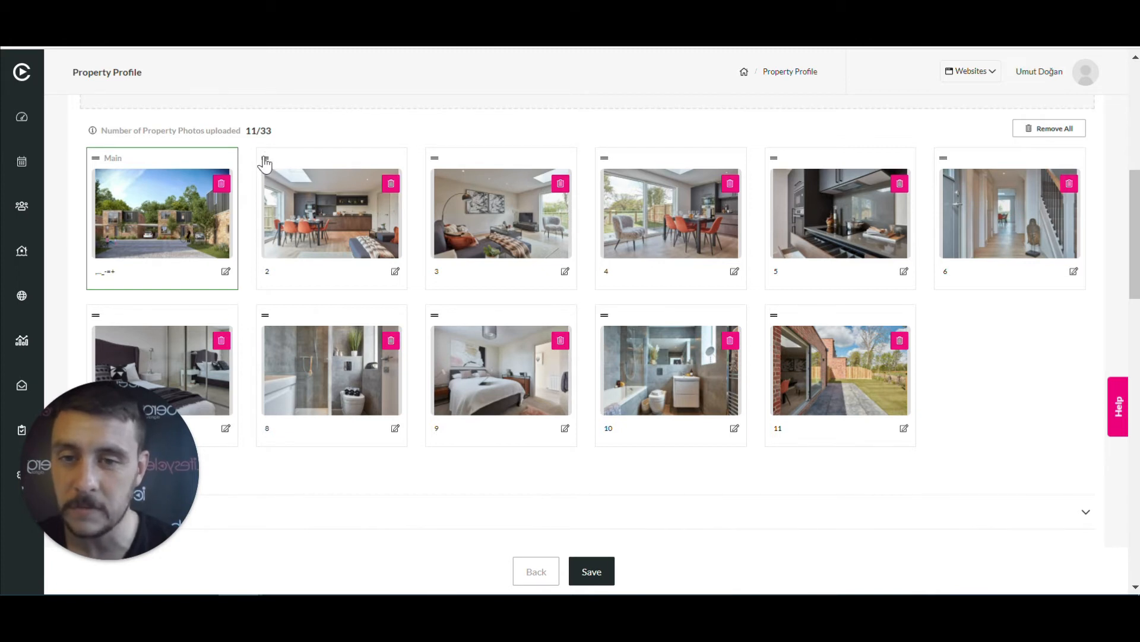
drag(264, 160, 667, 328)
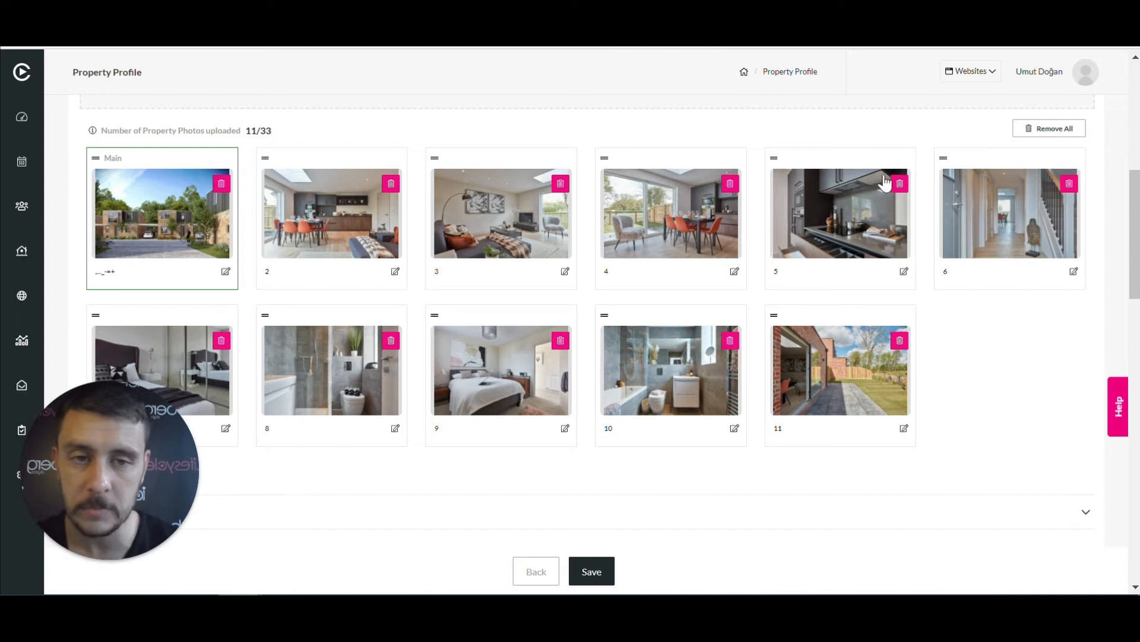
Move photo 5 to just before photo 11, caption the main photo 'front', and save
drag(773, 160, 607, 333)
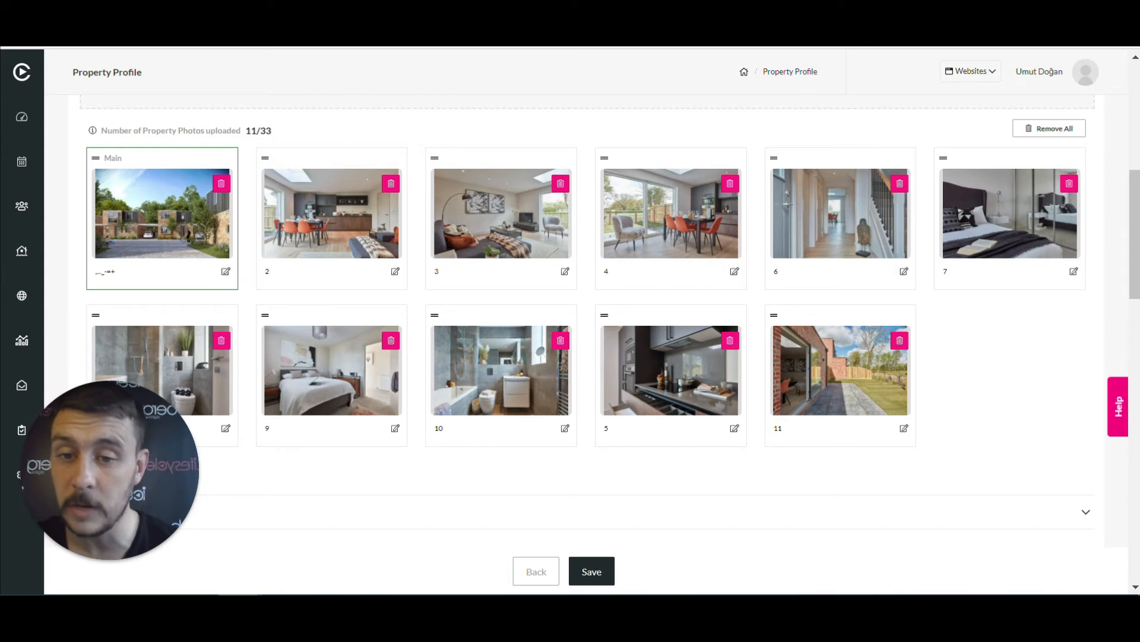
click(226, 272)
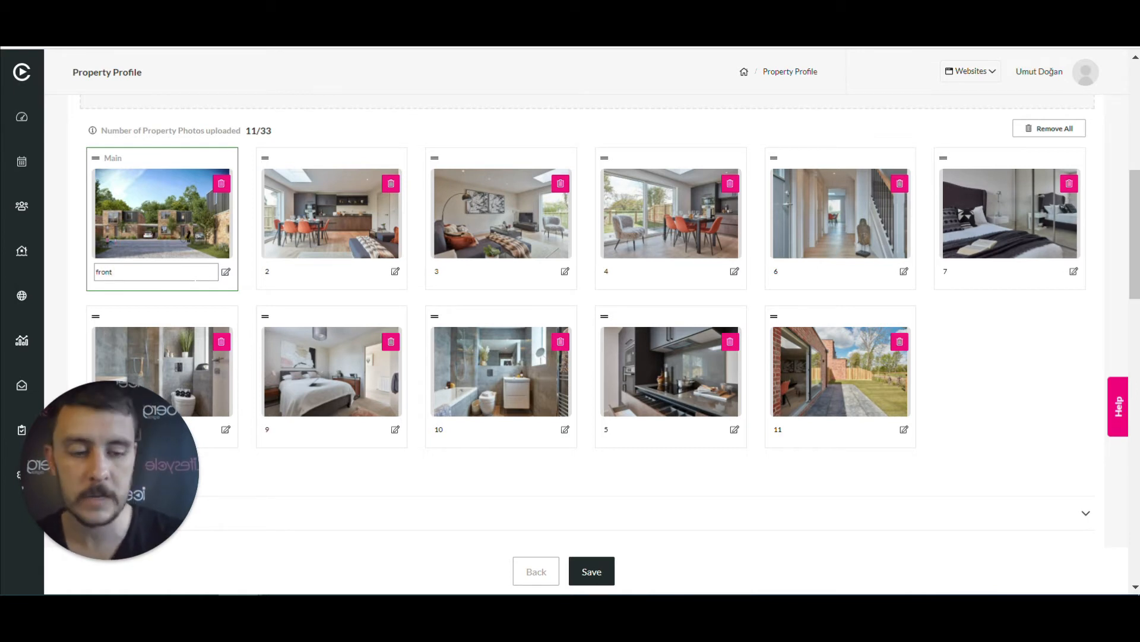
scroll(848, 383, down, 2)
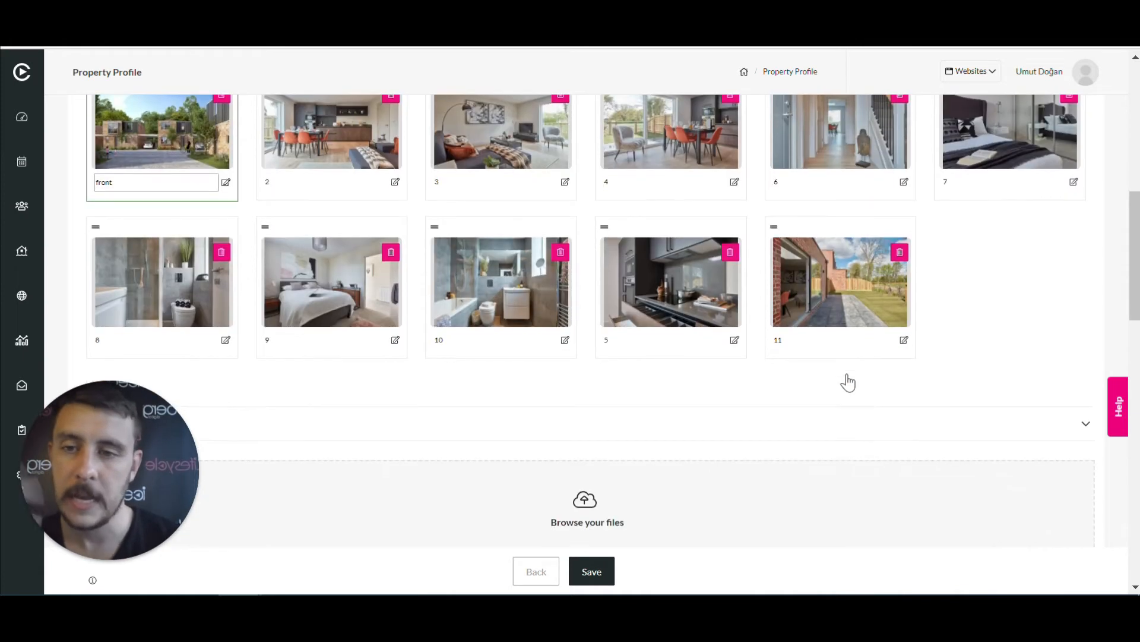
click(592, 574)
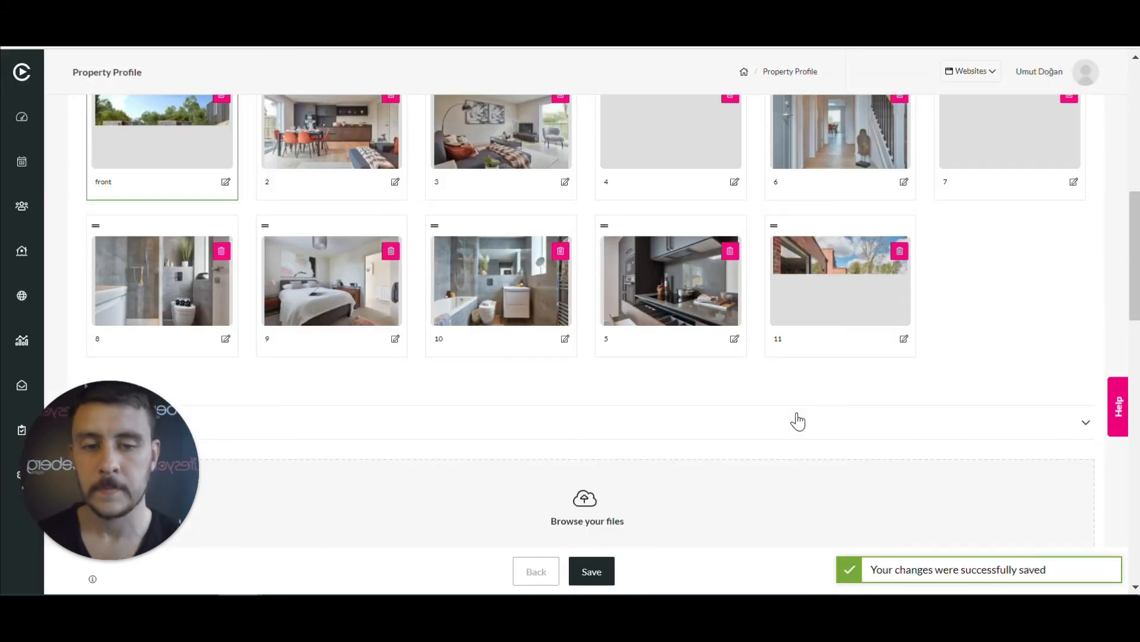
scroll(798, 420, down, 3)
scroll(799, 418, down, 2)
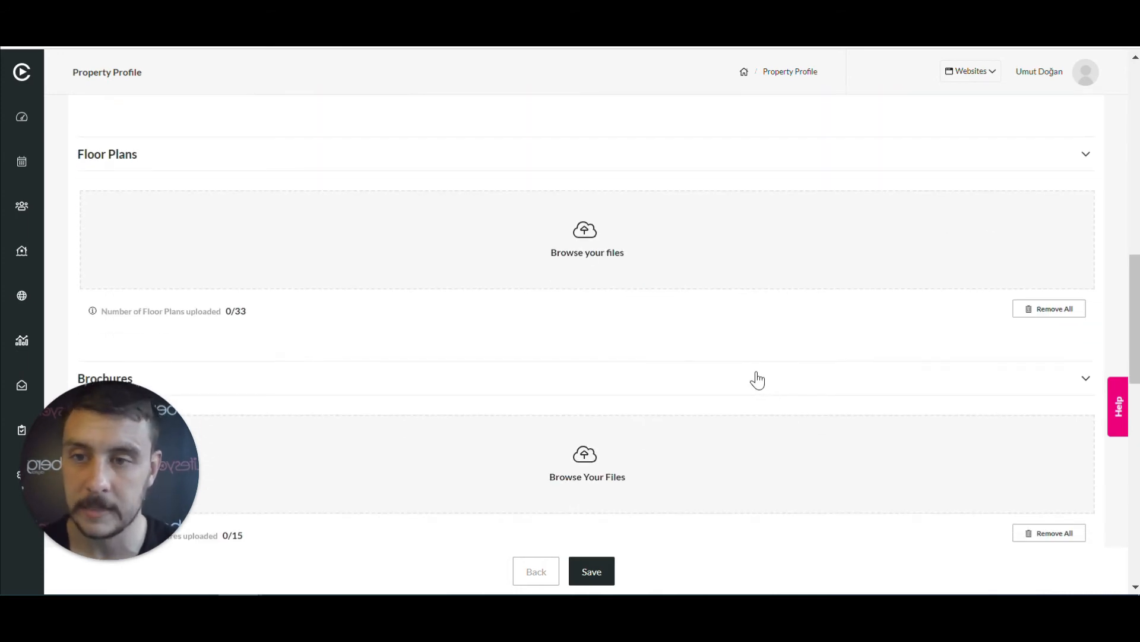
Upload the FLP image file under Floor Plans
click(595, 233)
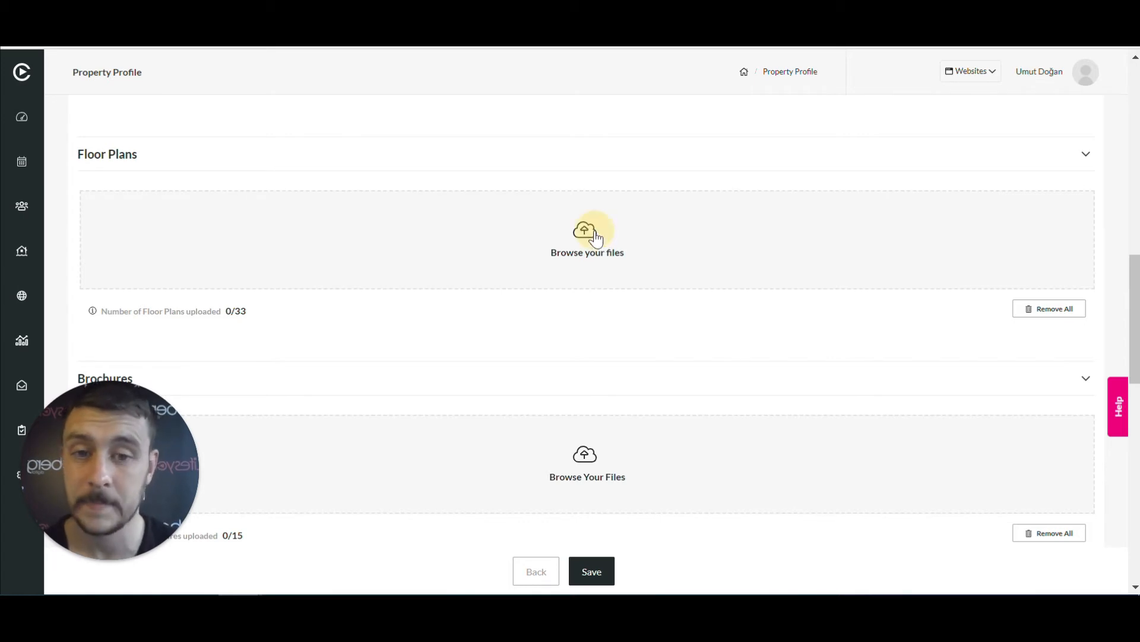
scroll(697, 285, down, 1)
scroll(698, 285, down, 10)
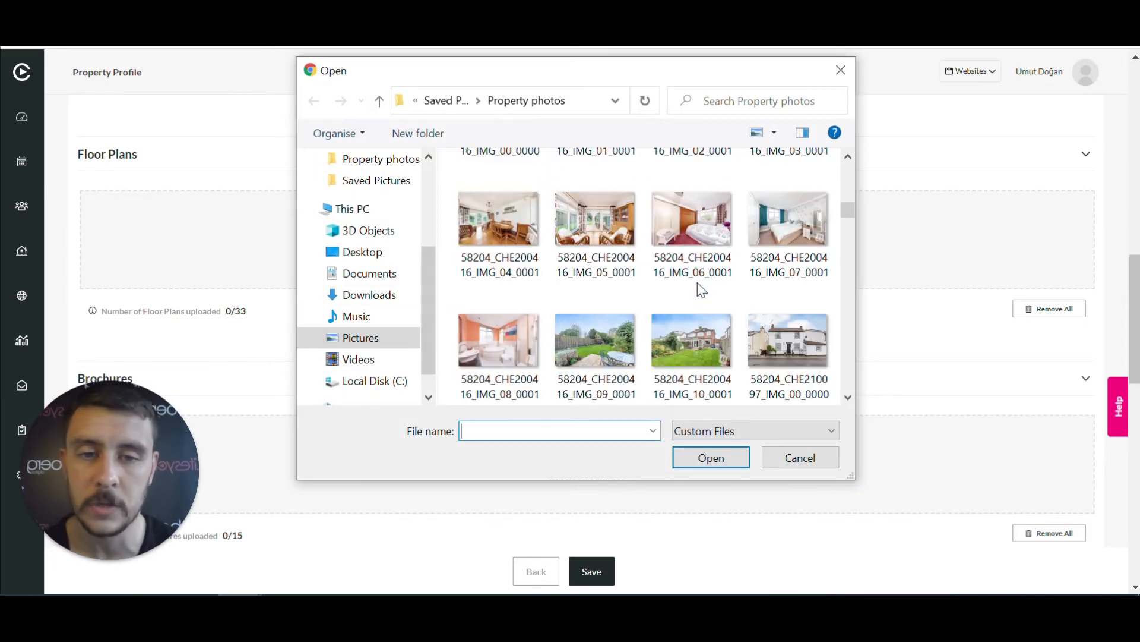
scroll(697, 282, down, 8)
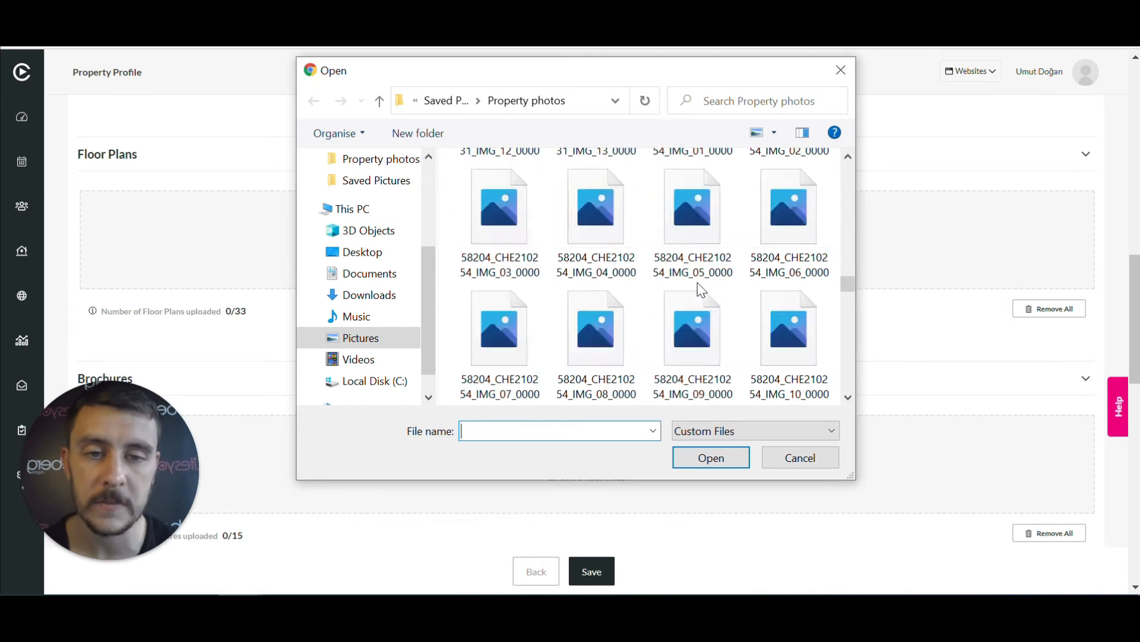
click(689, 206)
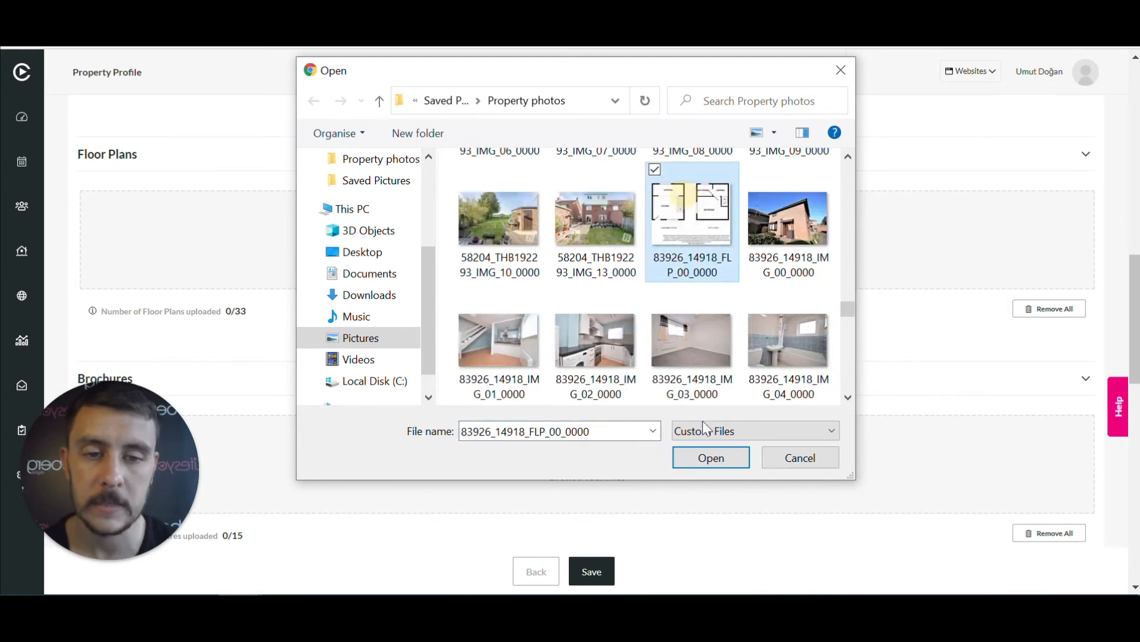
click(711, 457)
Upload the EPC rating graph image under EPC Graphs
scroll(687, 359, down, 3)
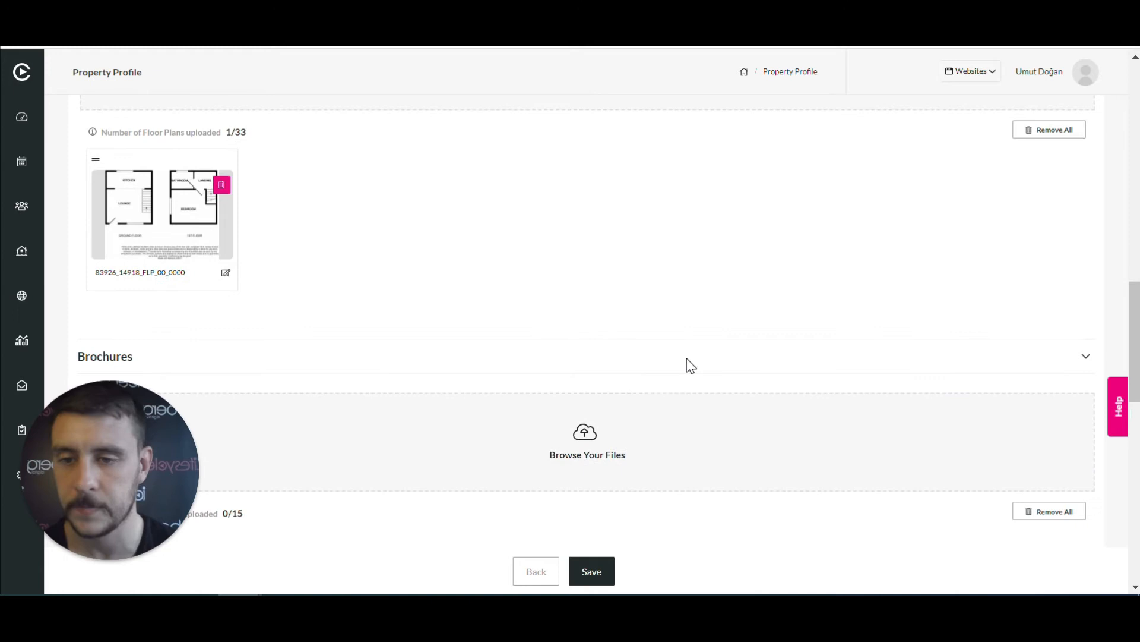
scroll(700, 247, down, 5)
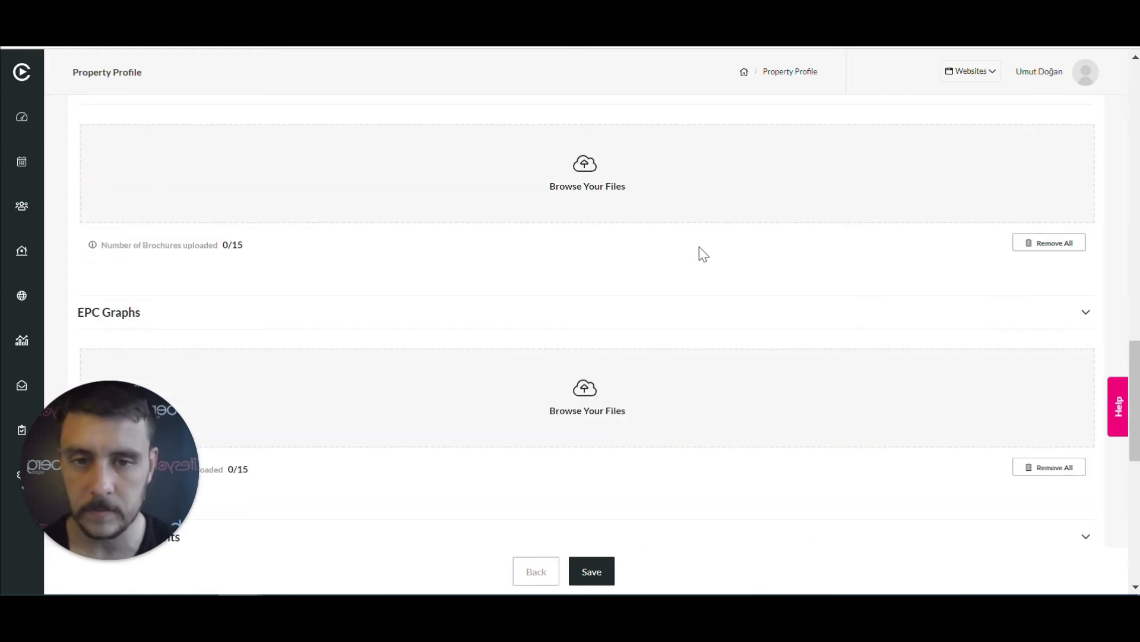
scroll(613, 193, down, 3)
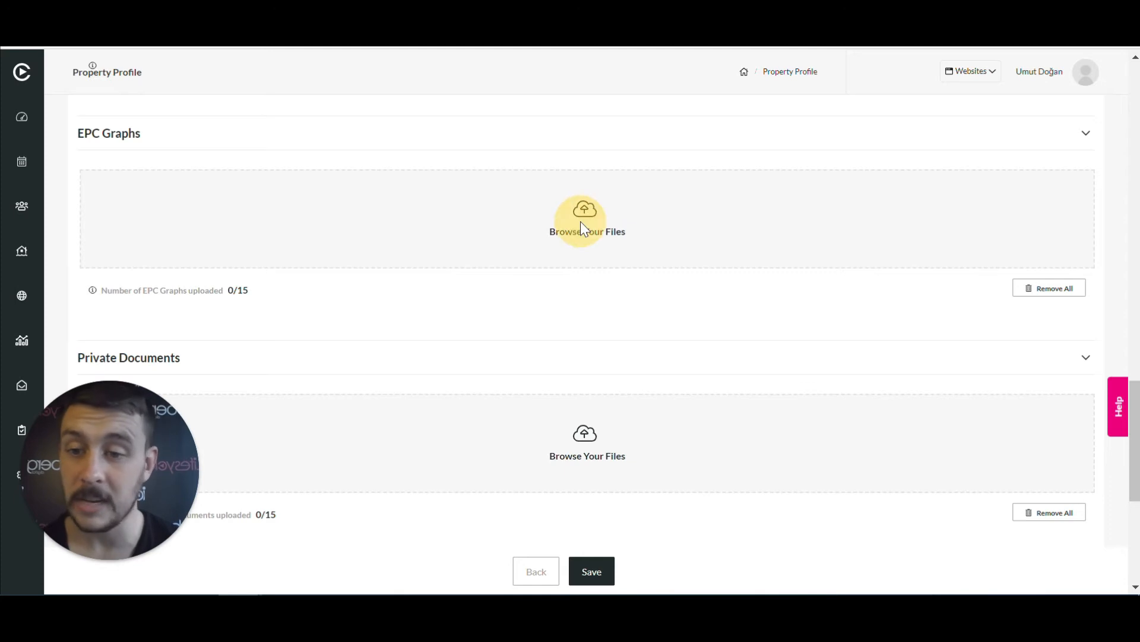
click(580, 222)
scroll(685, 282, down, 10)
scroll(685, 282, down, 10)
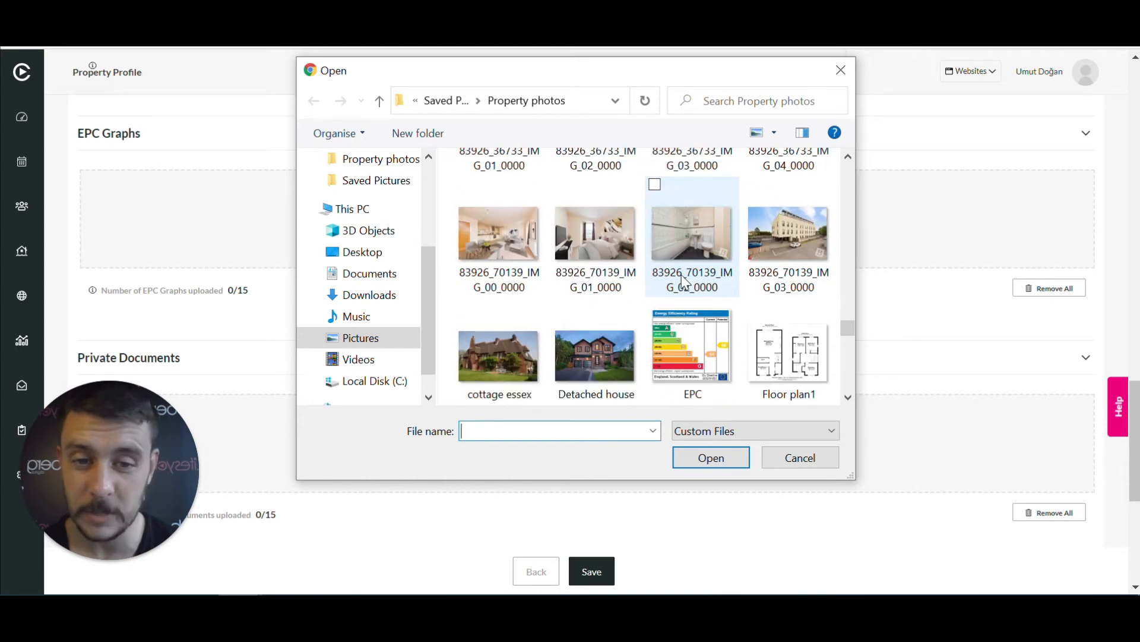
click(684, 340)
click(717, 463)
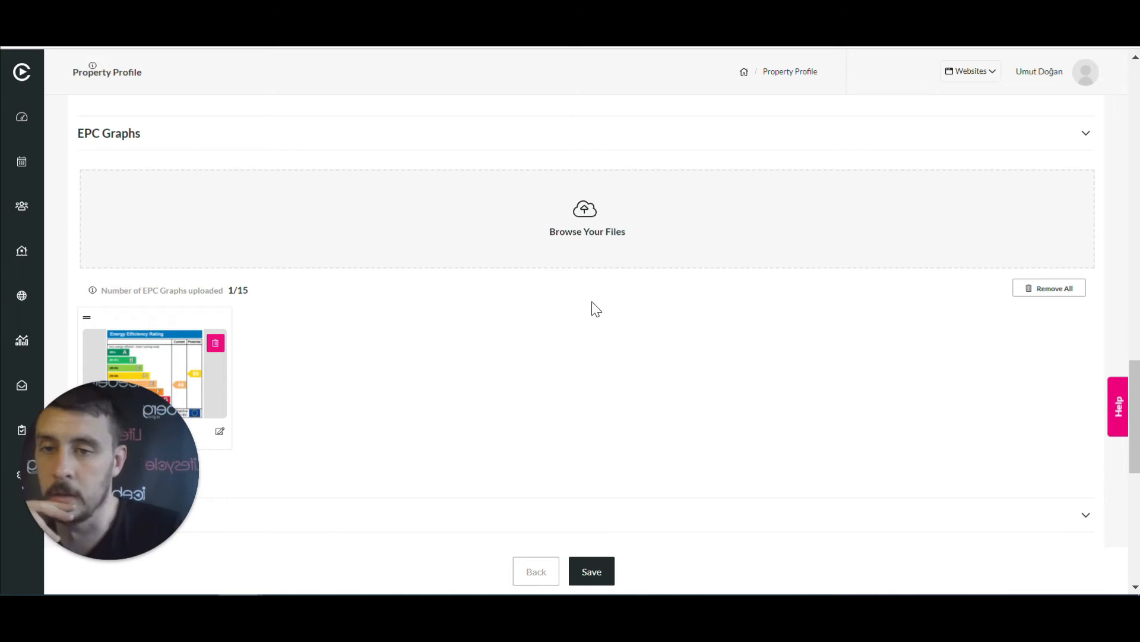
scroll(596, 308, down, 5)
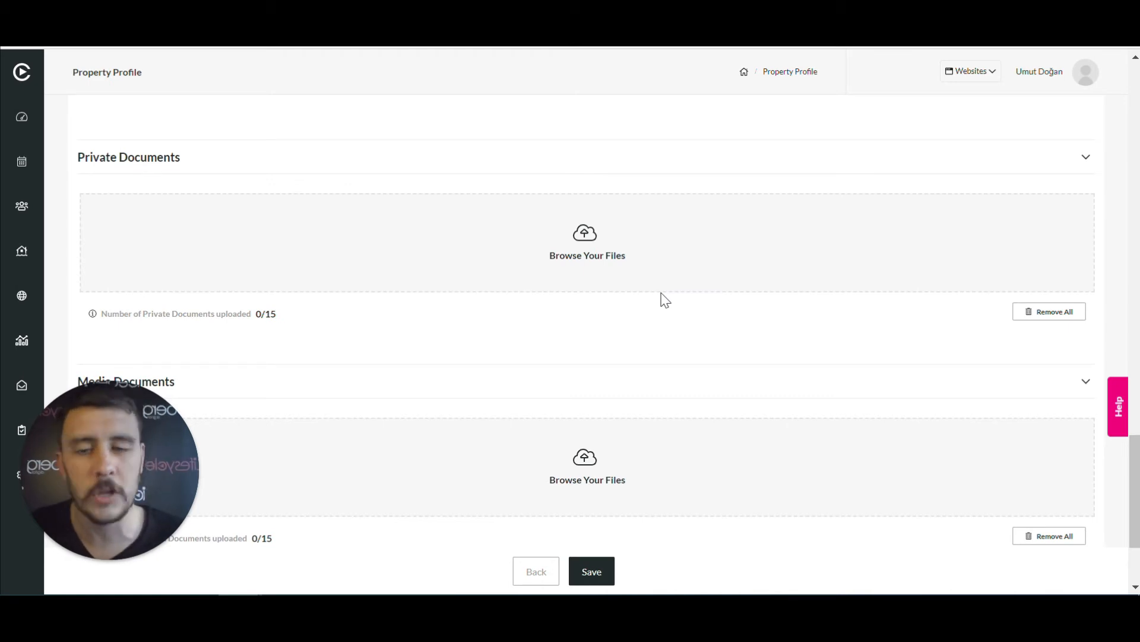
Add a media link form, leave its Name and Type blank, and save the profile
scroll(797, 153, down, 3)
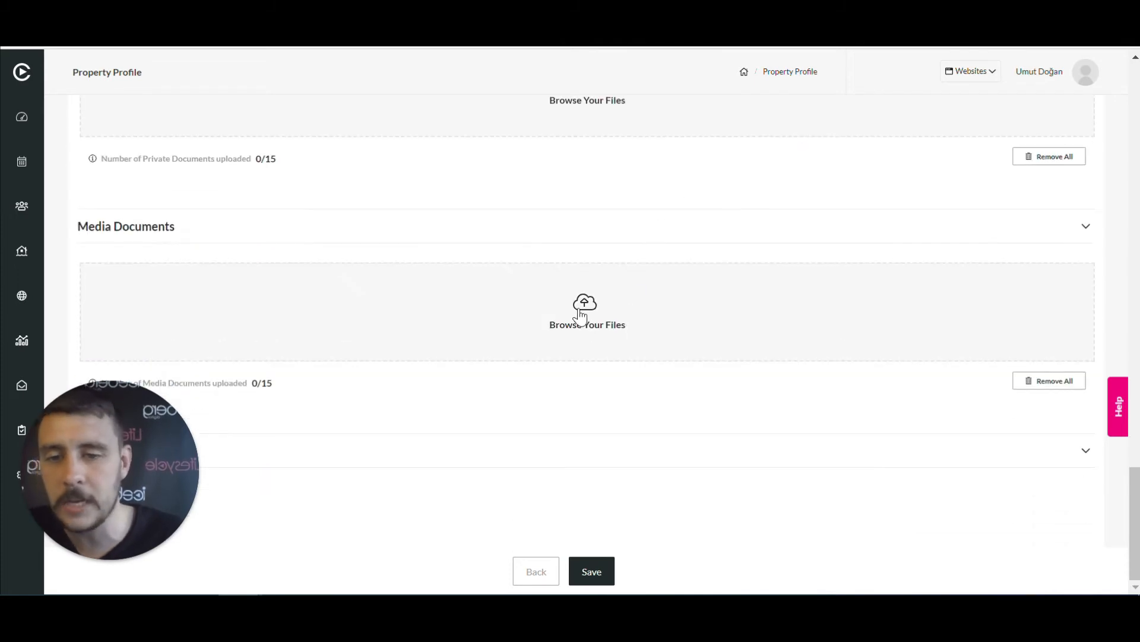
drag(130, 464, 130, 262)
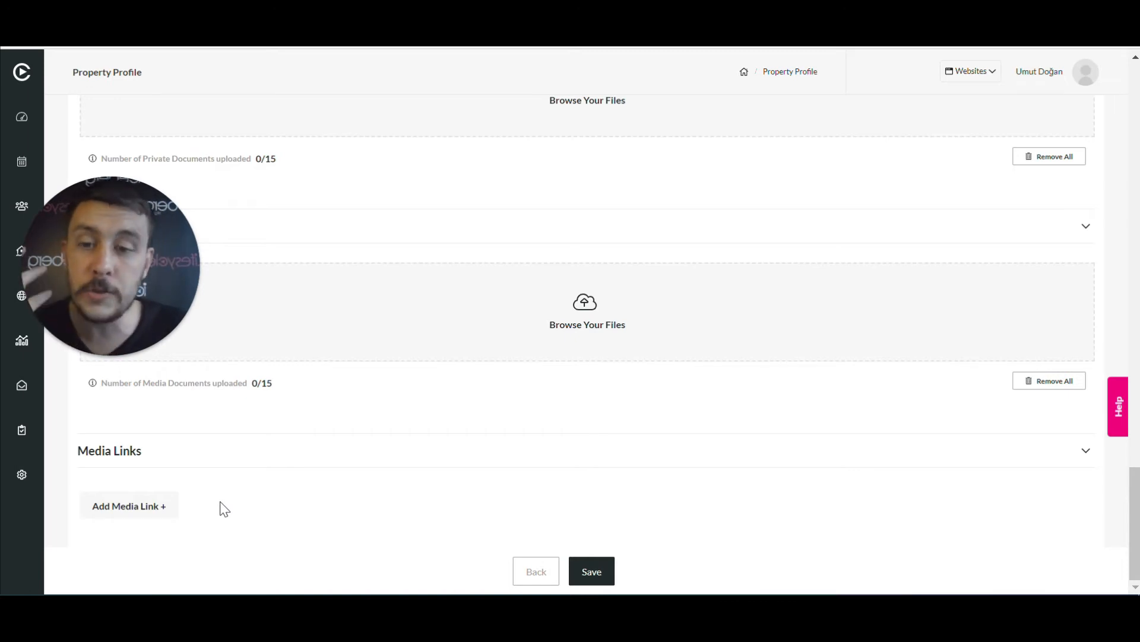
click(146, 510)
scroll(392, 440, down, 2)
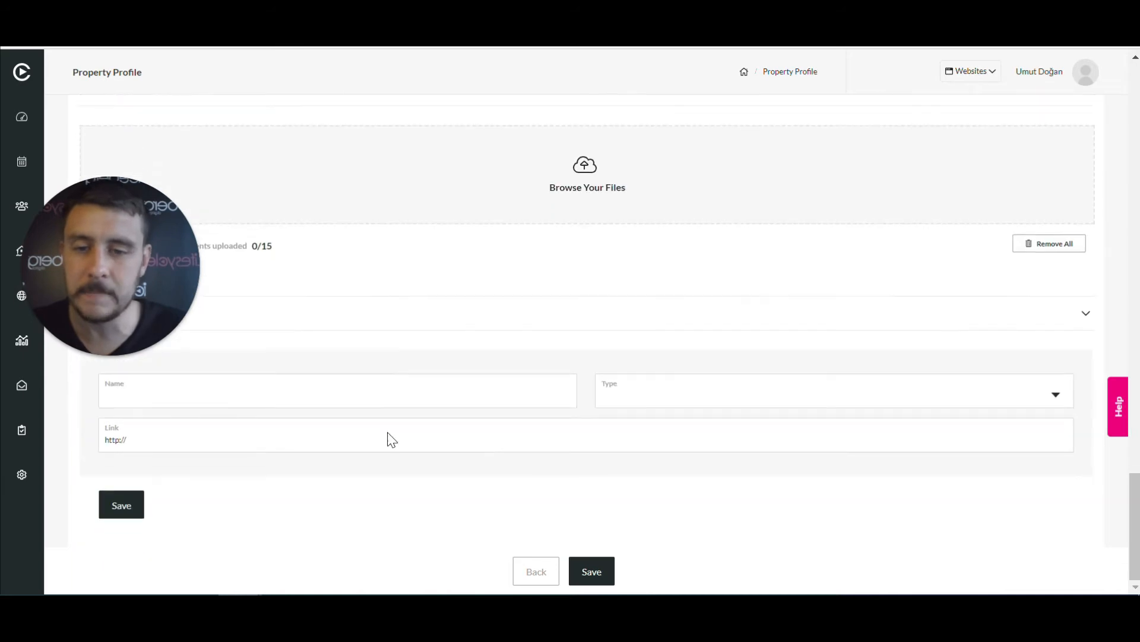
click(238, 395)
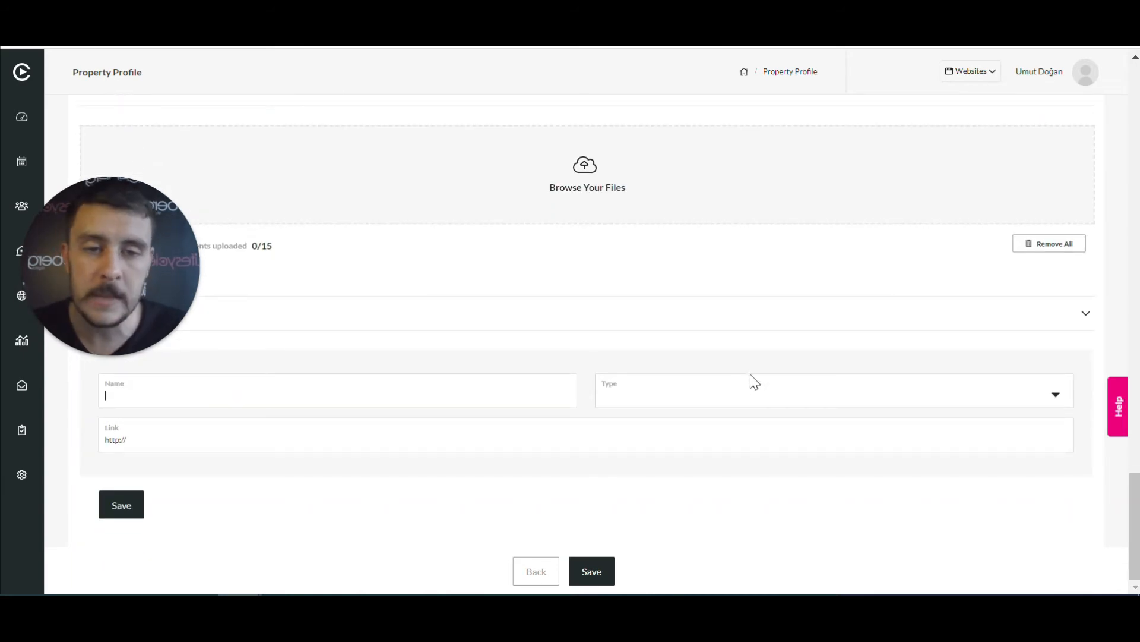
click(1056, 398)
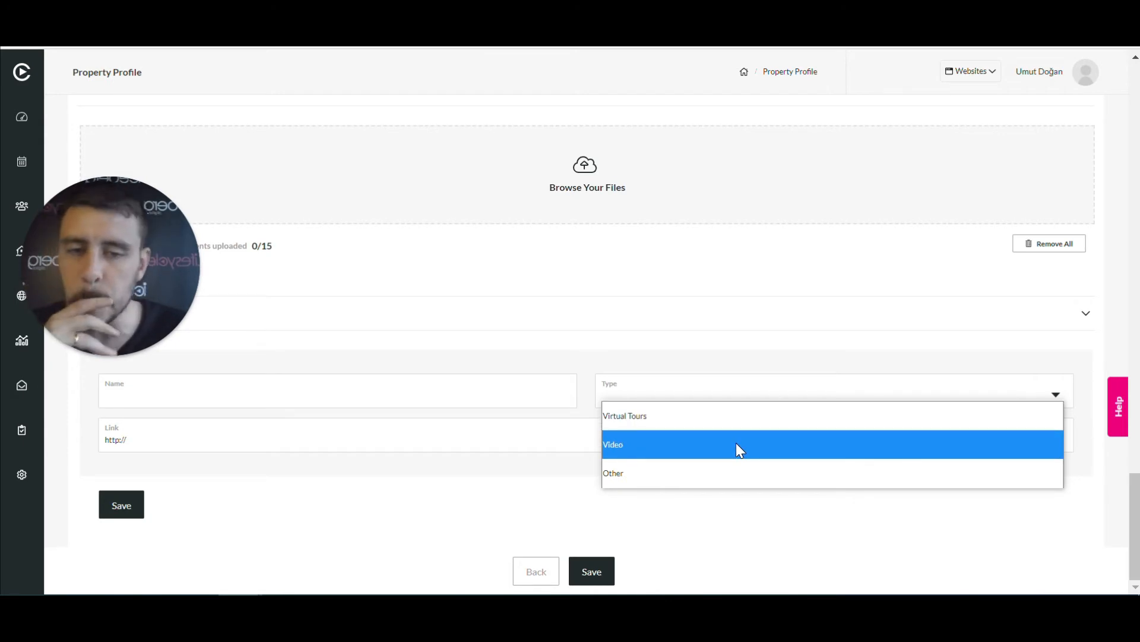
click(562, 499)
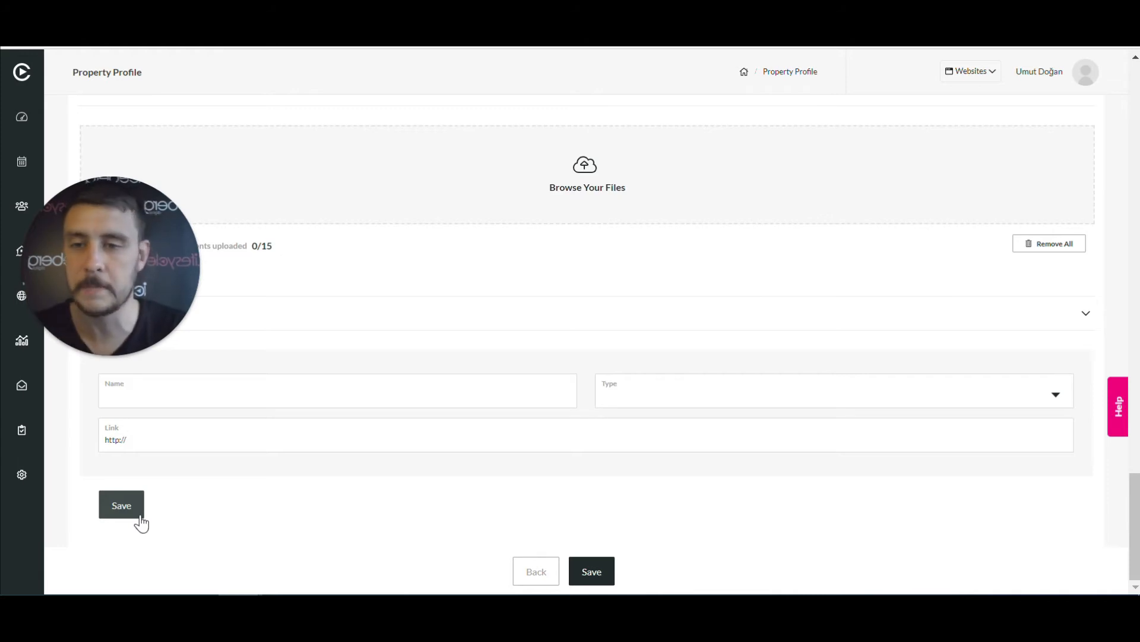
click(594, 573)
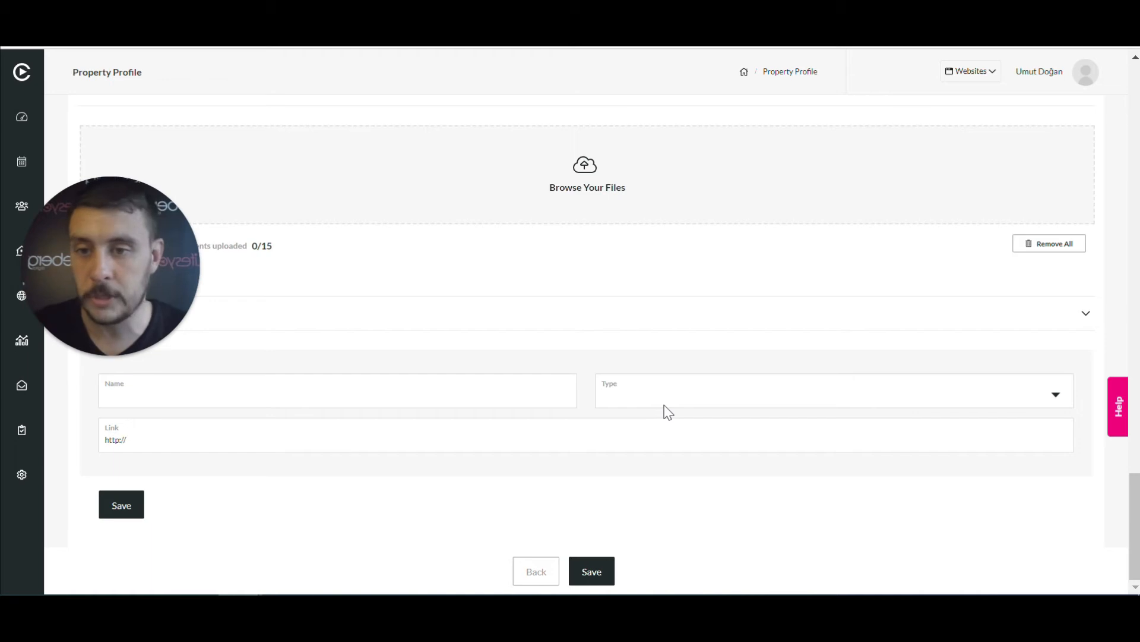
Scroll back up and switch to the property's Details tab
scroll(666, 413, up, 10)
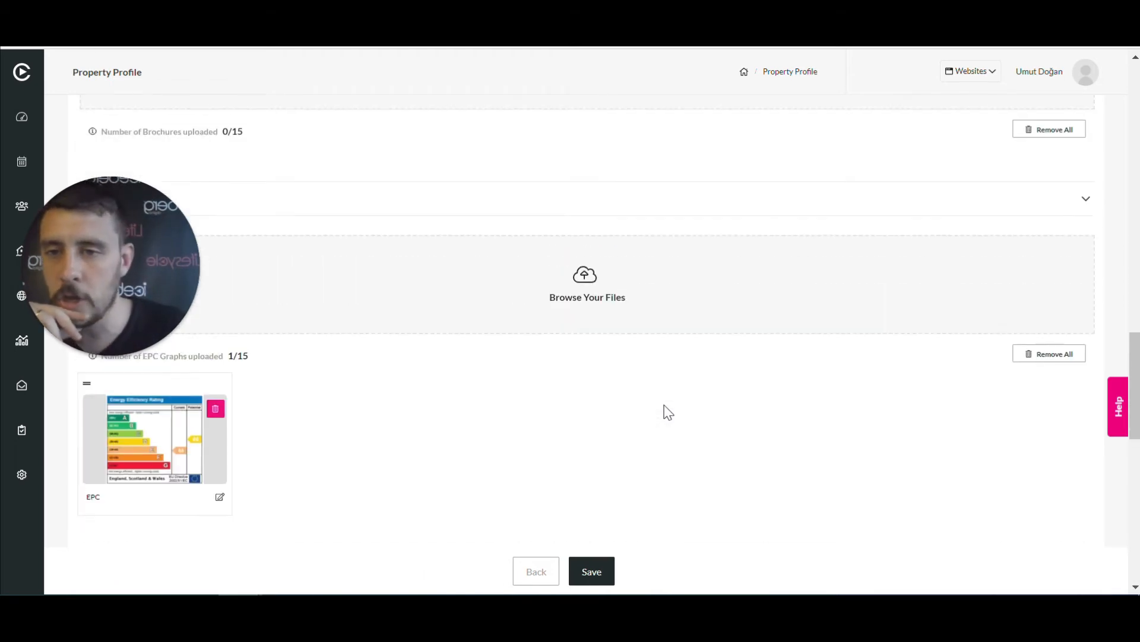
scroll(664, 413, up, 3)
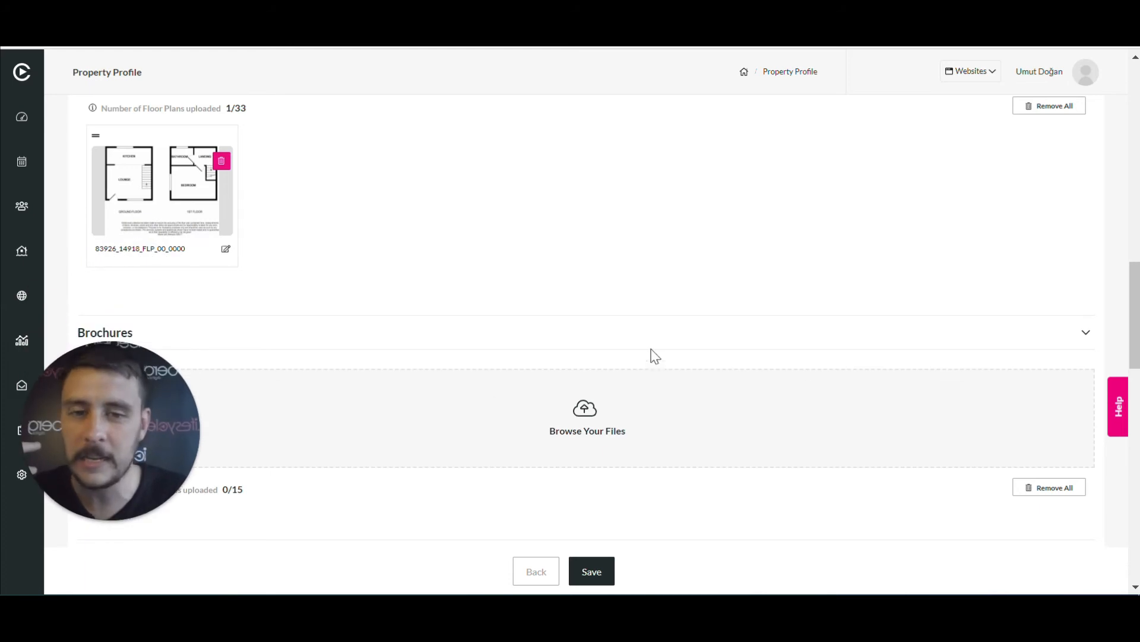
scroll(654, 354, up, 6)
scroll(661, 352, up, 5)
scroll(386, 297, down, 3)
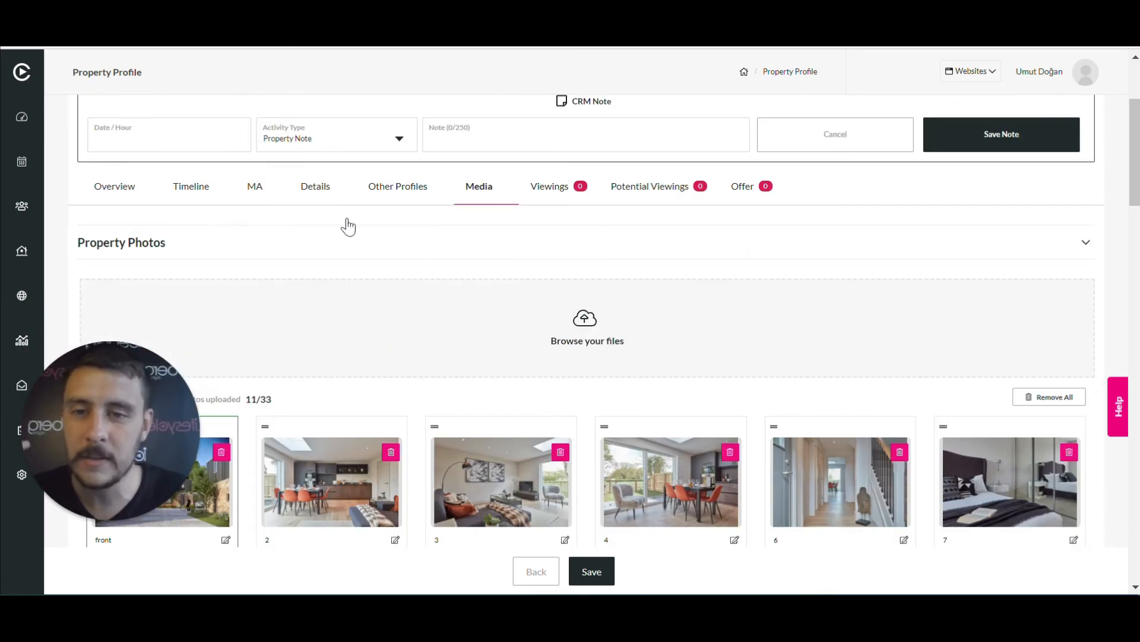
click(310, 199)
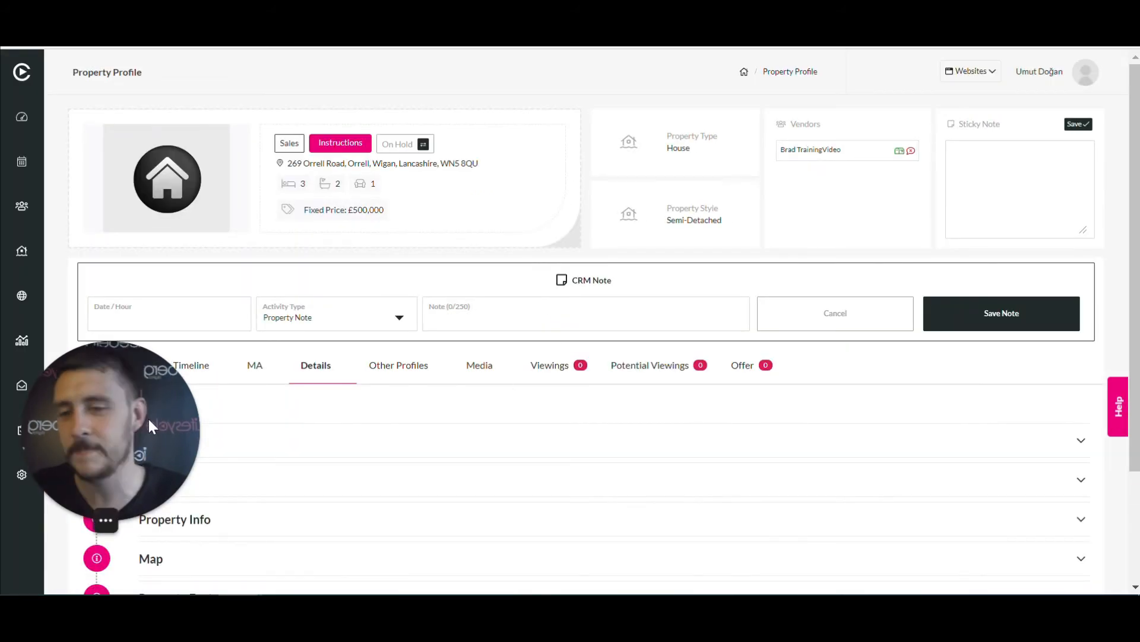
Check the Vendor contact and the empty Tenant section, then expand Property Info
scroll(573, 382, down, 2)
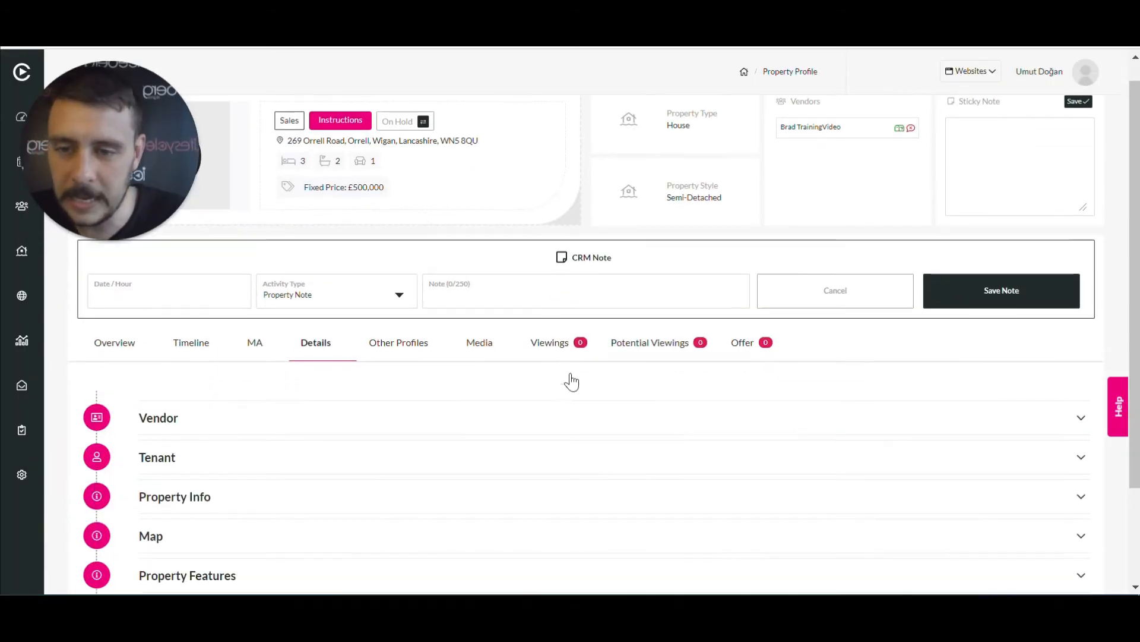
scroll(586, 406, down, 1)
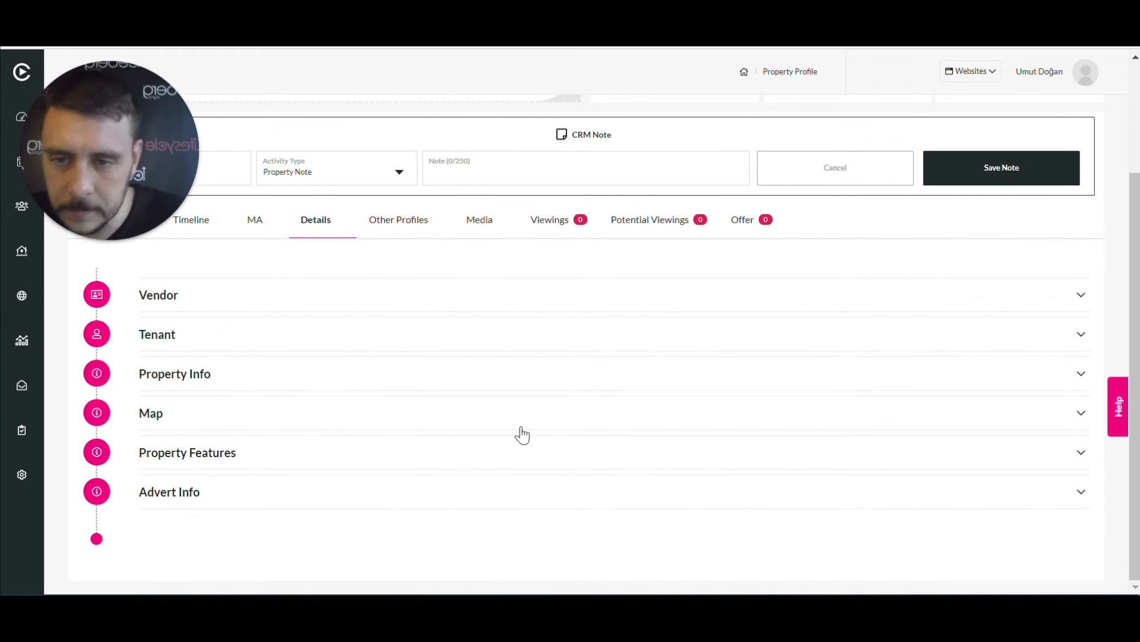
click(874, 294)
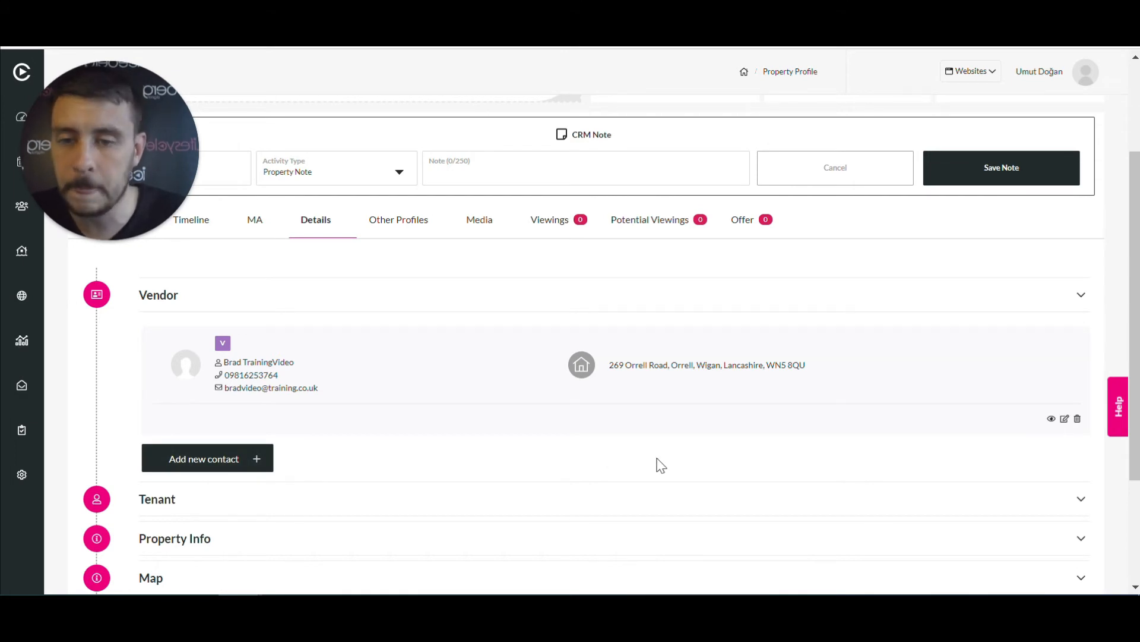
click(1086, 300)
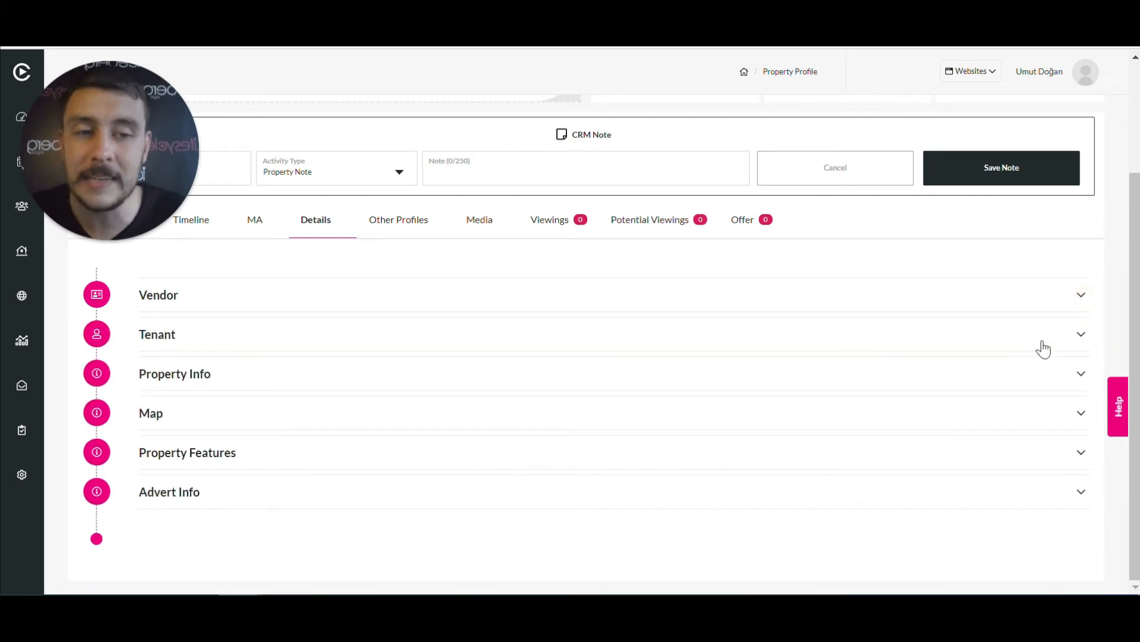
click(1044, 347)
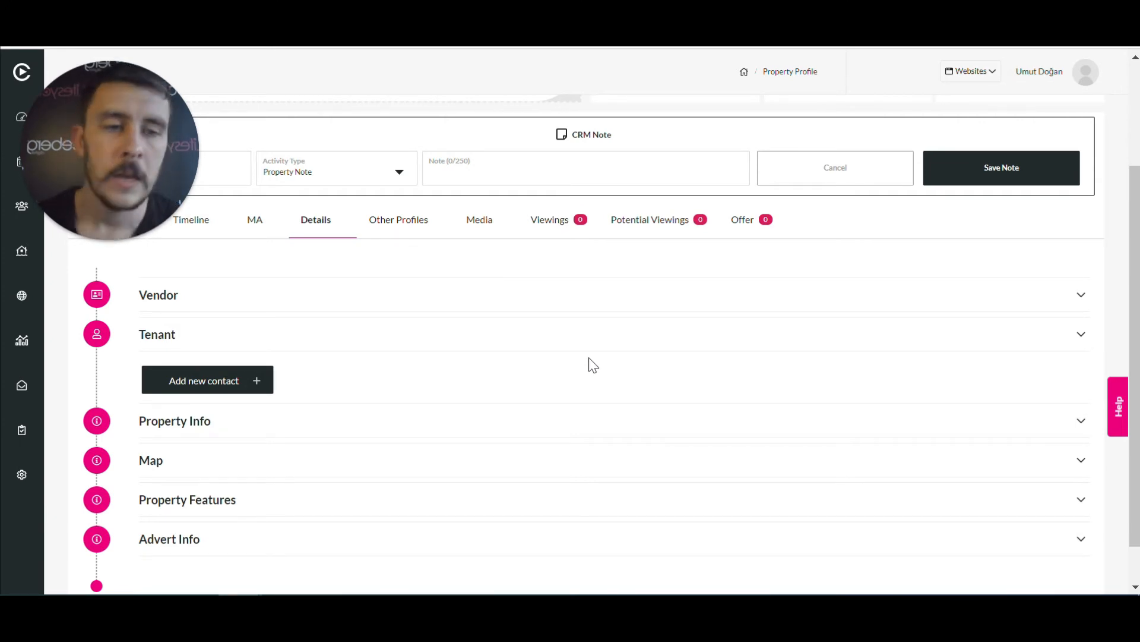
click(1073, 335)
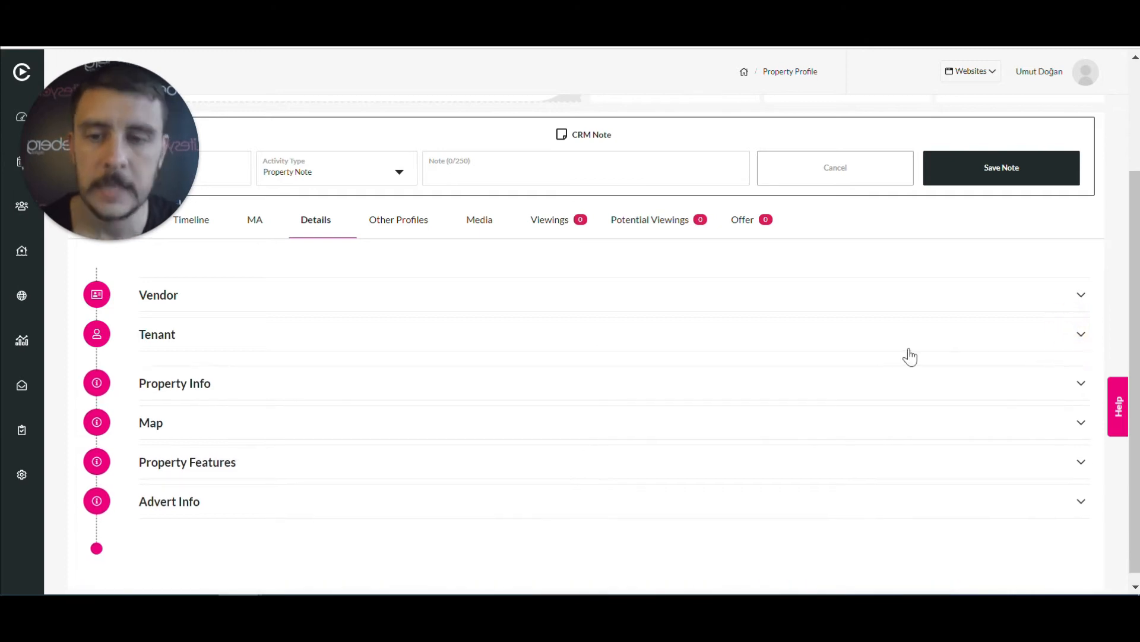
click(878, 378)
scroll(880, 378, down, 2)
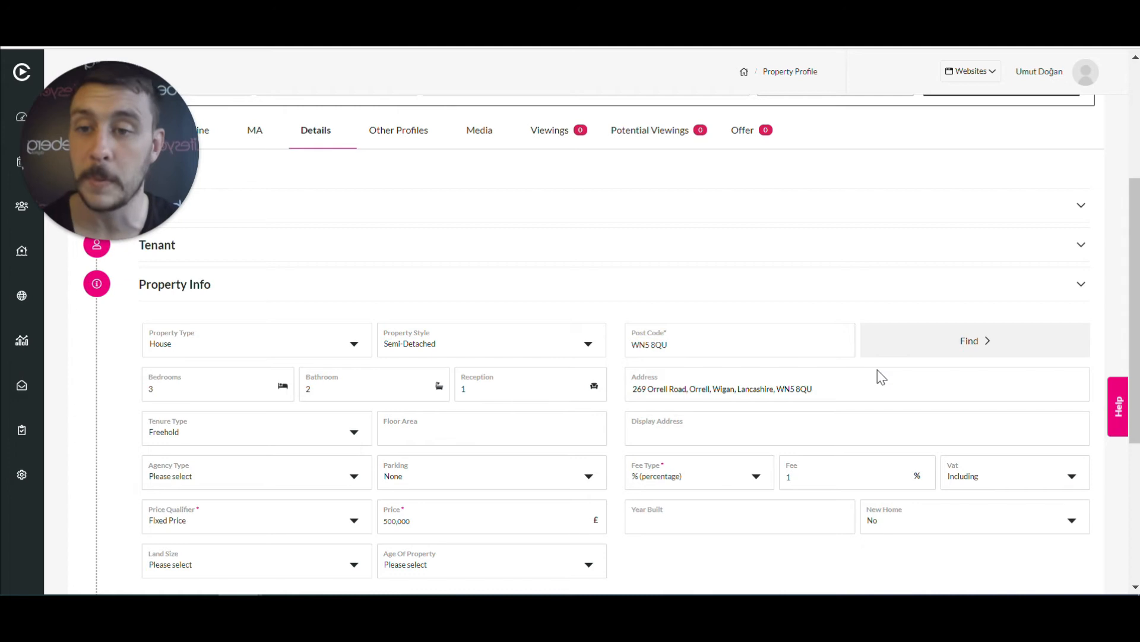
scroll(878, 370, down, 2)
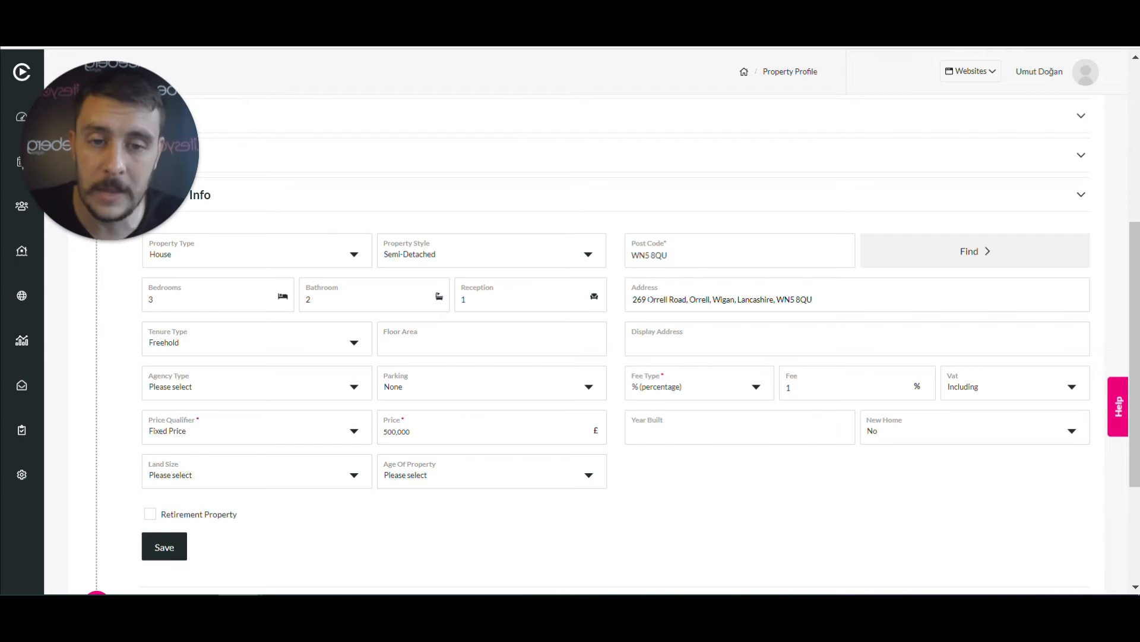
double_click(639, 299)
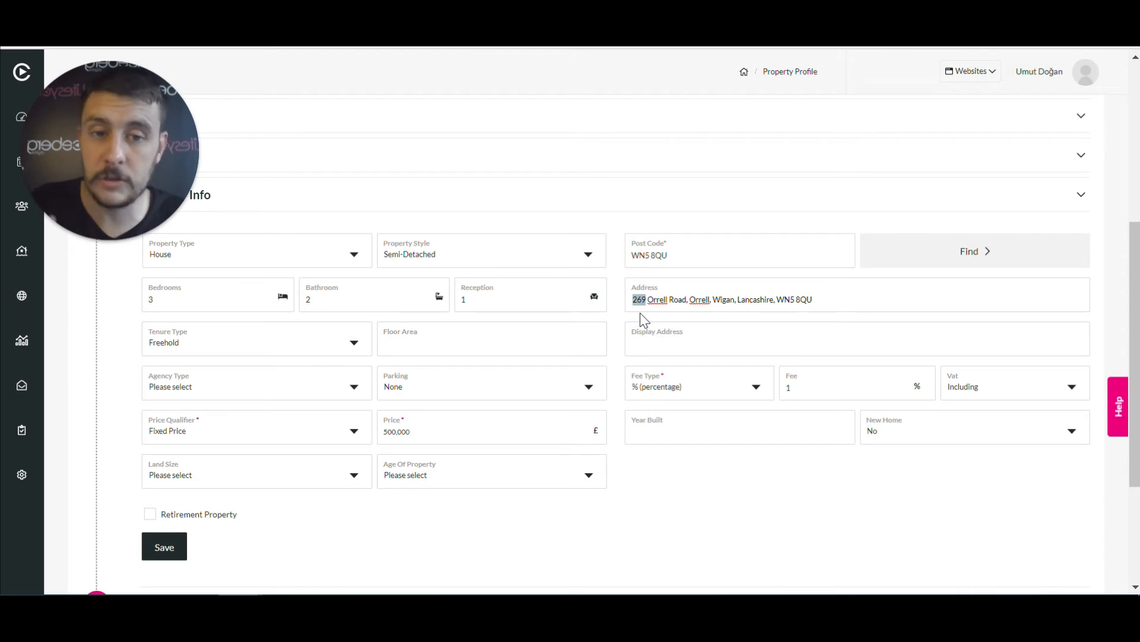
drag(648, 299, 814, 298)
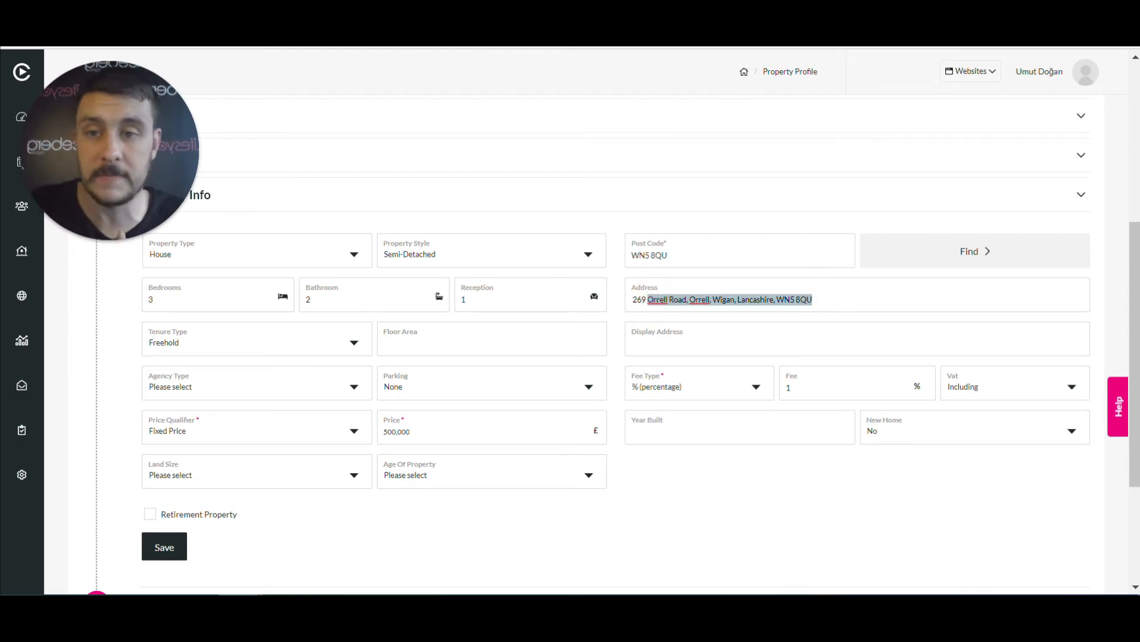
click(618, 318)
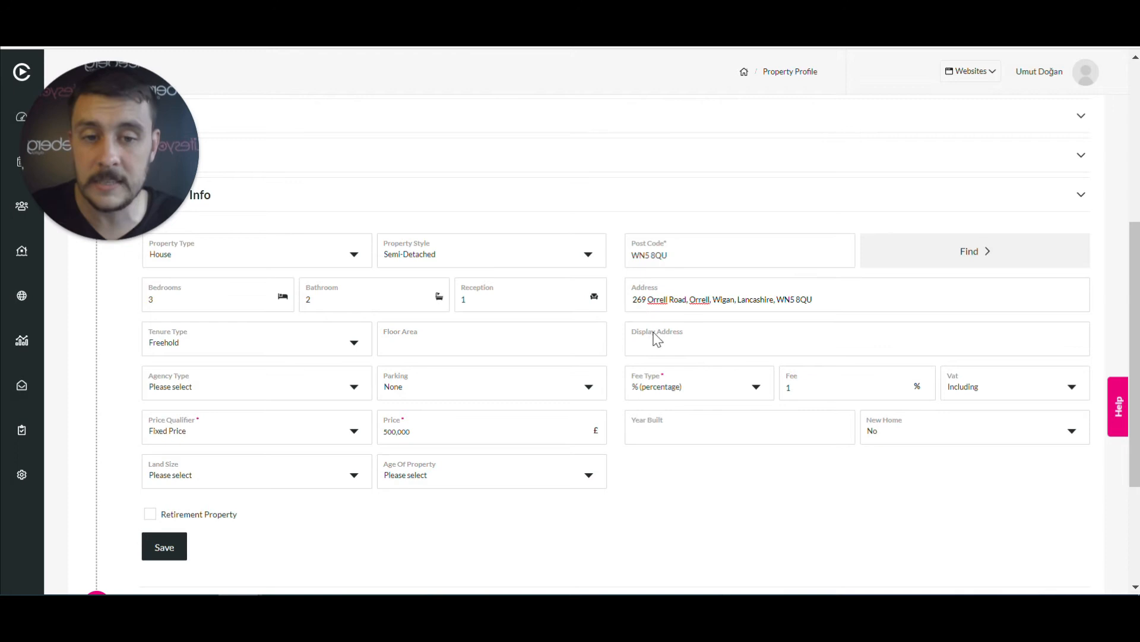
drag(648, 299, 821, 305)
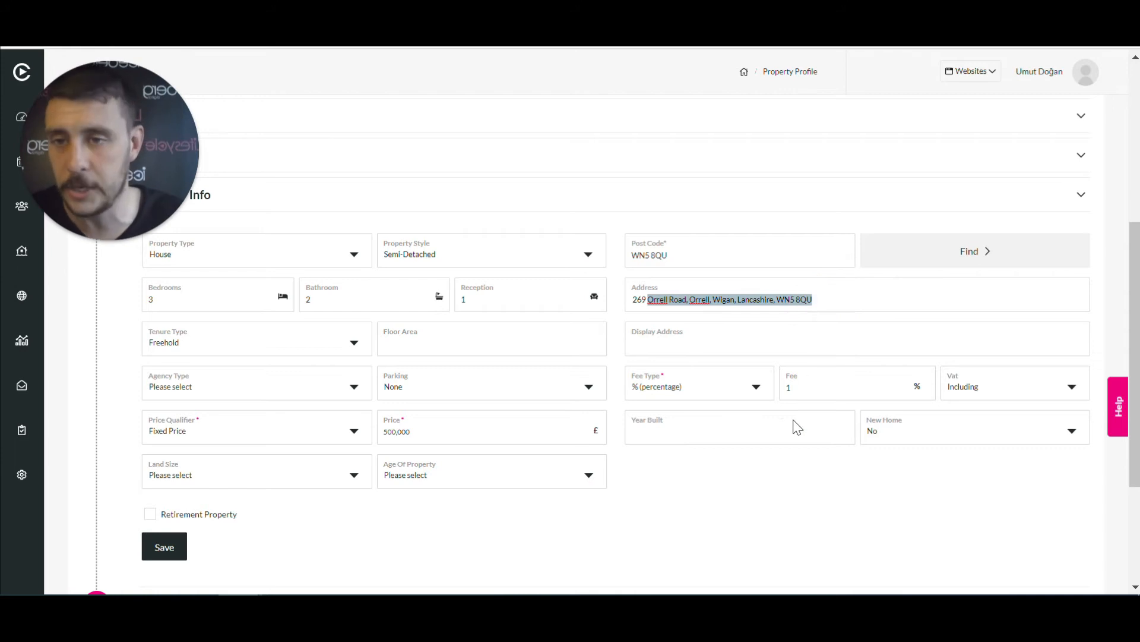
click(752, 510)
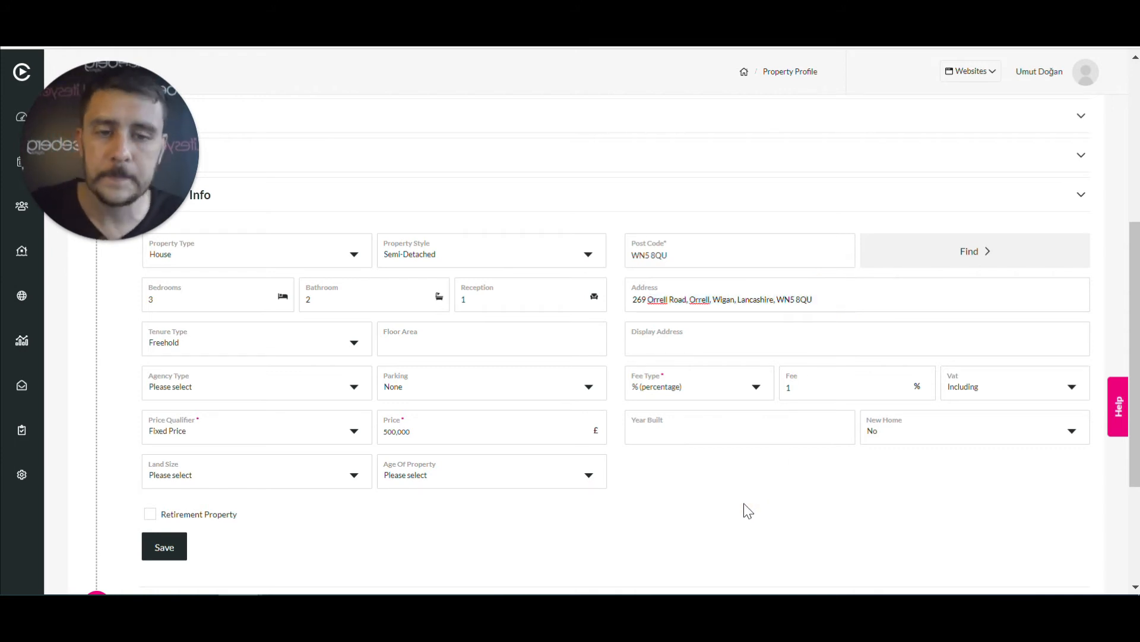
Save the Property Info so the profile reports as updated
scroll(739, 499, down, 2)
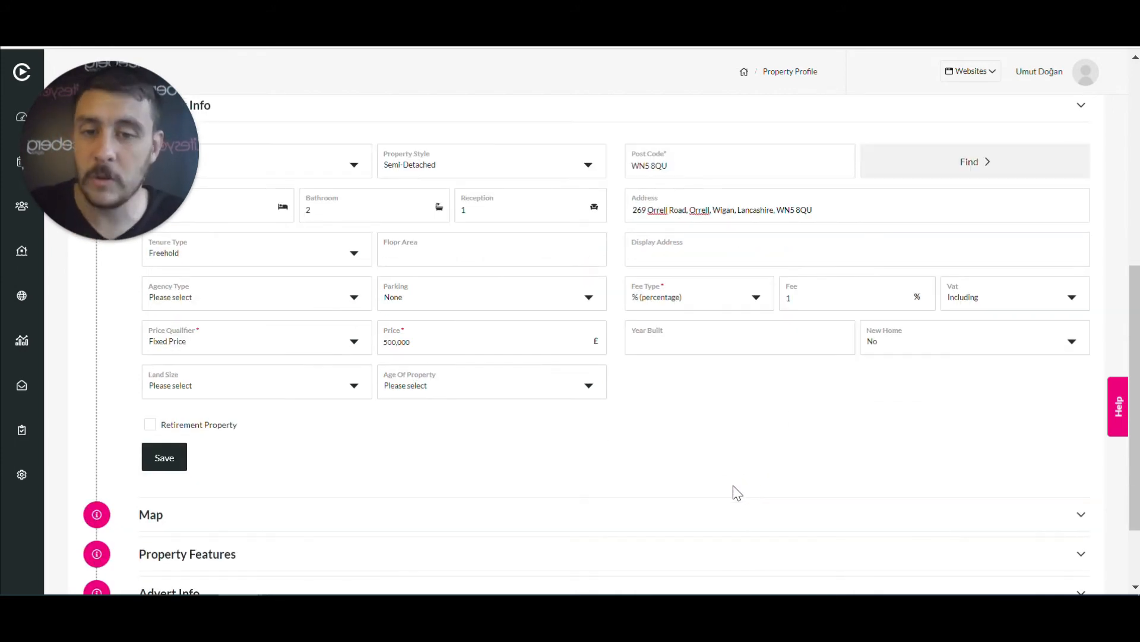
scroll(630, 199, up, 4)
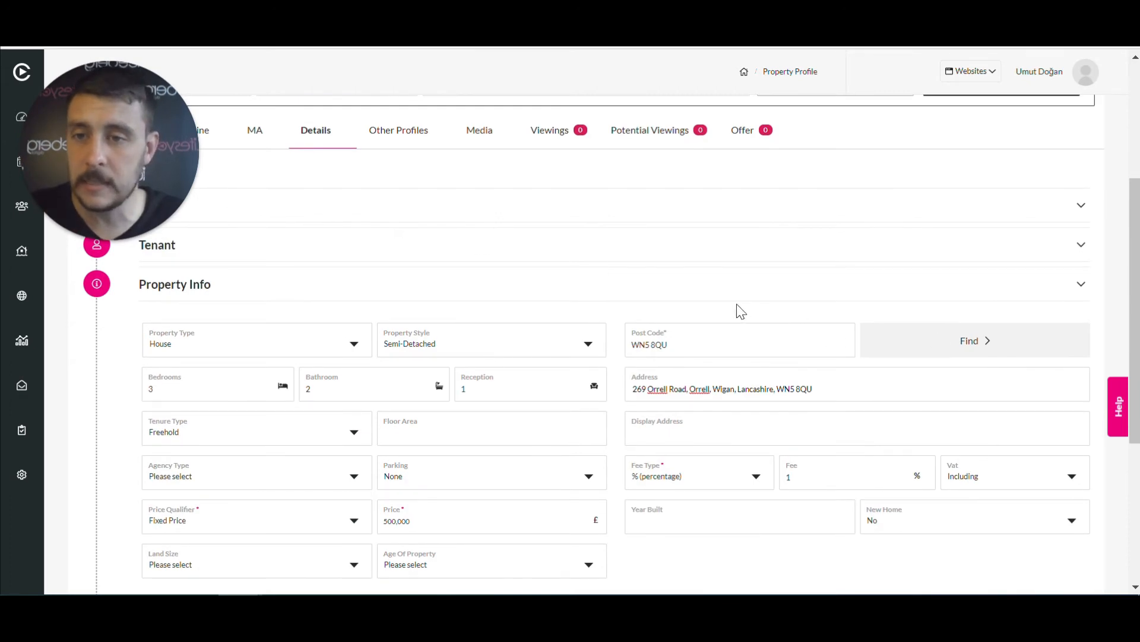
scroll(738, 310, down, 2)
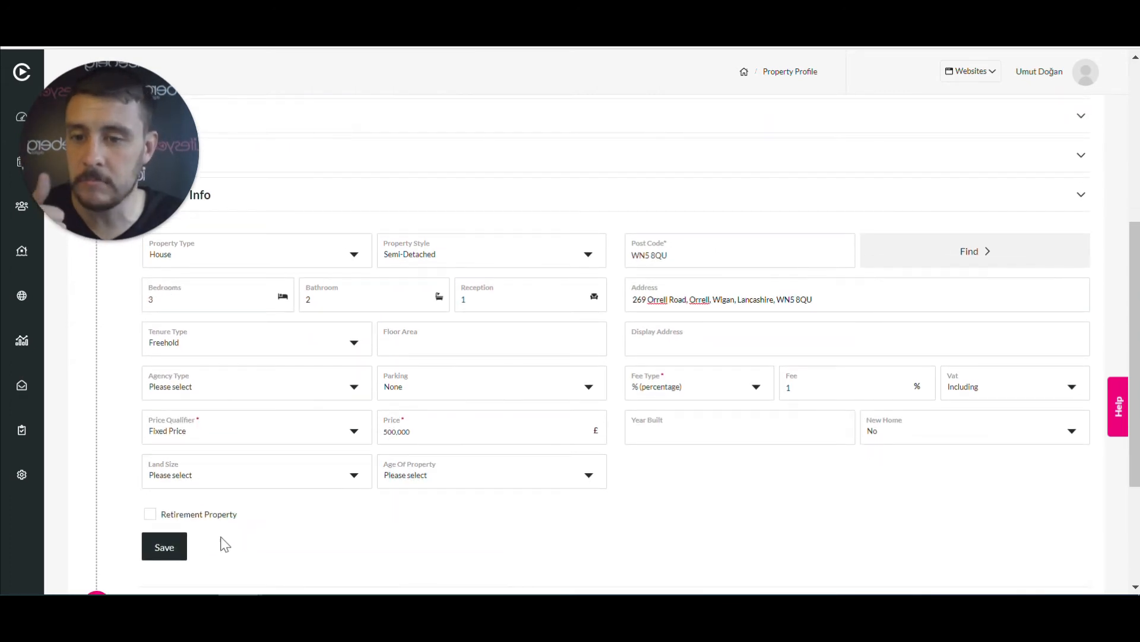
click(163, 547)
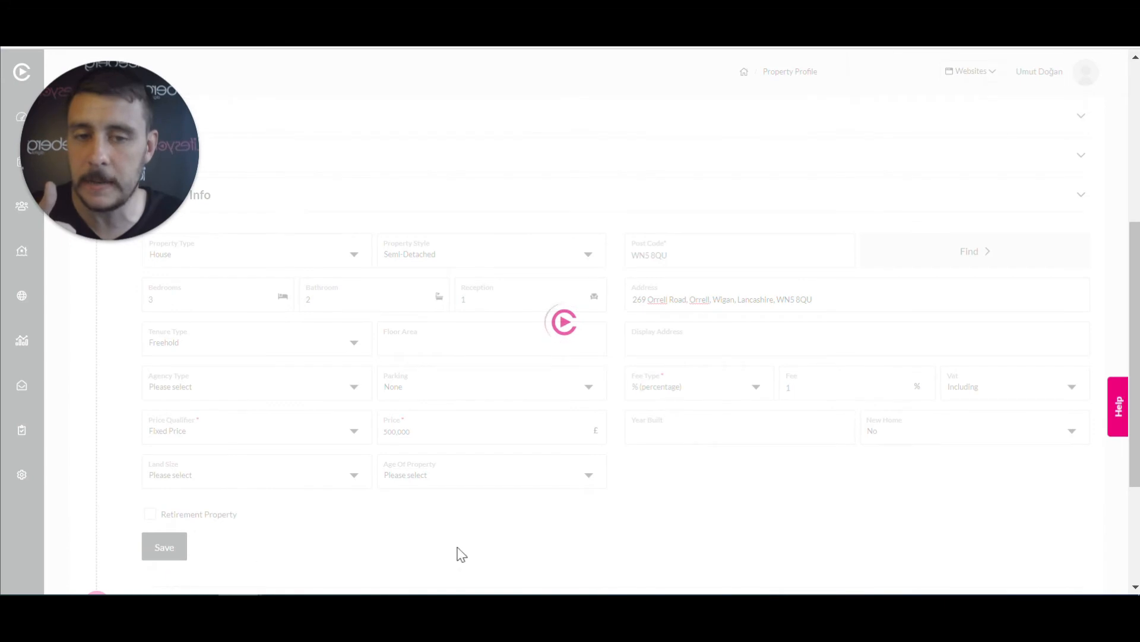
scroll(632, 438, down, 3)
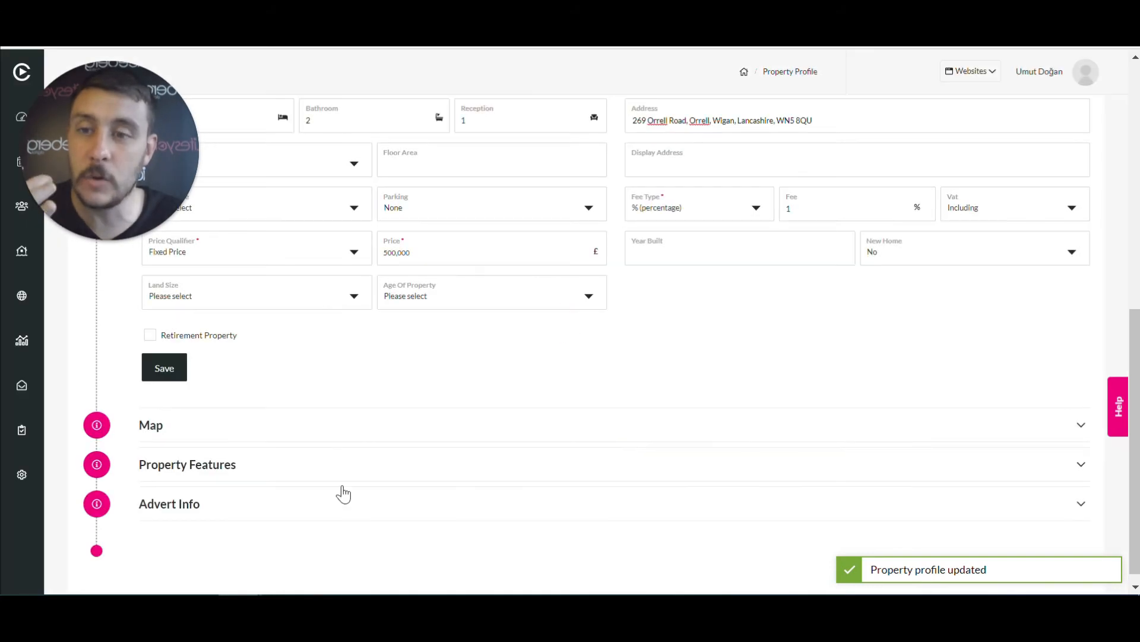
Drag the map pin onto the Orrell Rd and Moor Rd junction and save the location
click(354, 424)
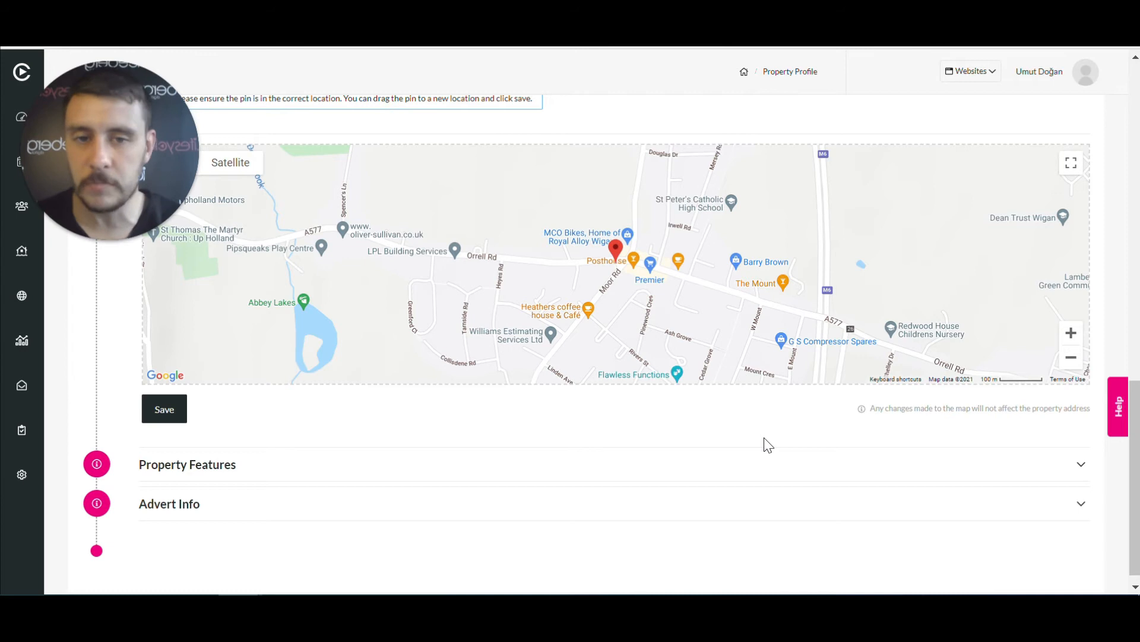
scroll(789, 422, up, 2)
scroll(790, 420, down, 1)
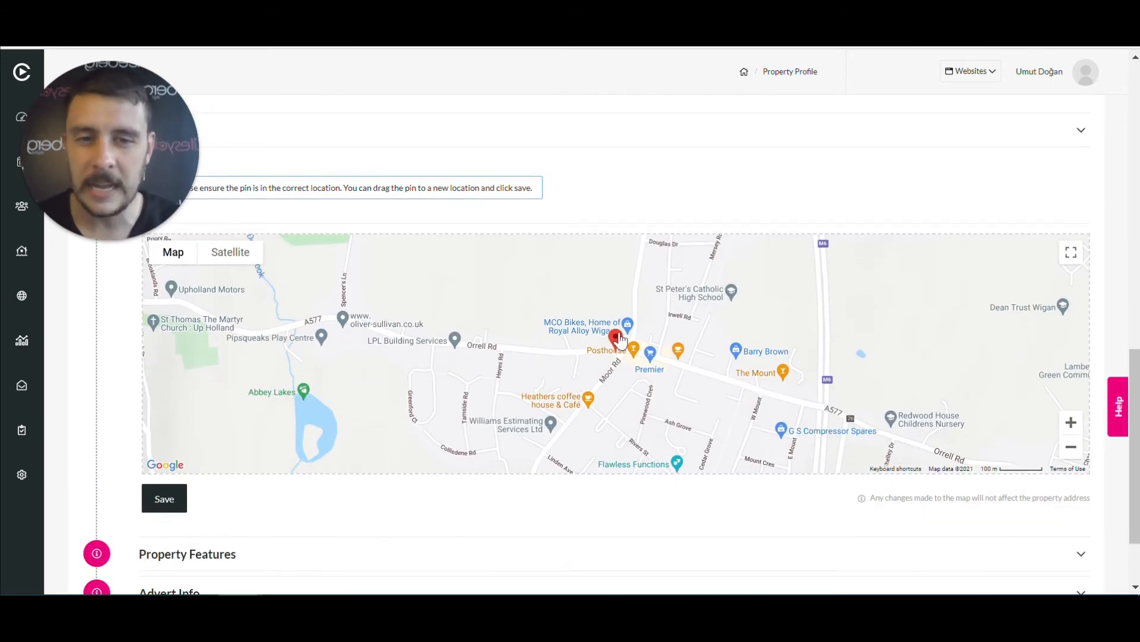
drag(621, 347, 526, 304)
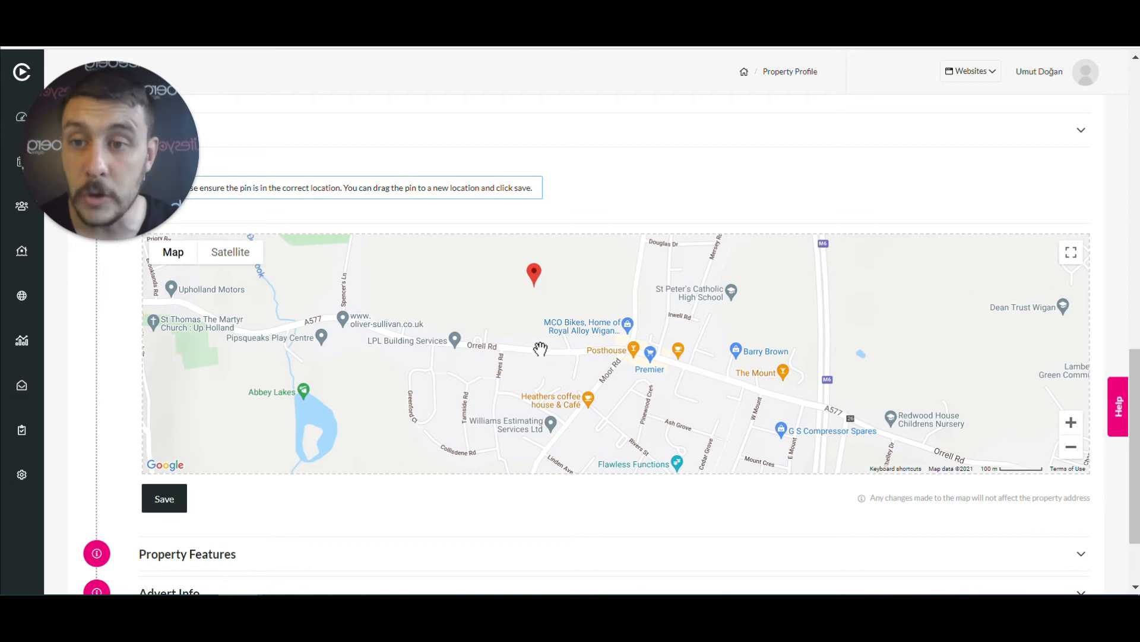
drag(536, 277, 598, 335)
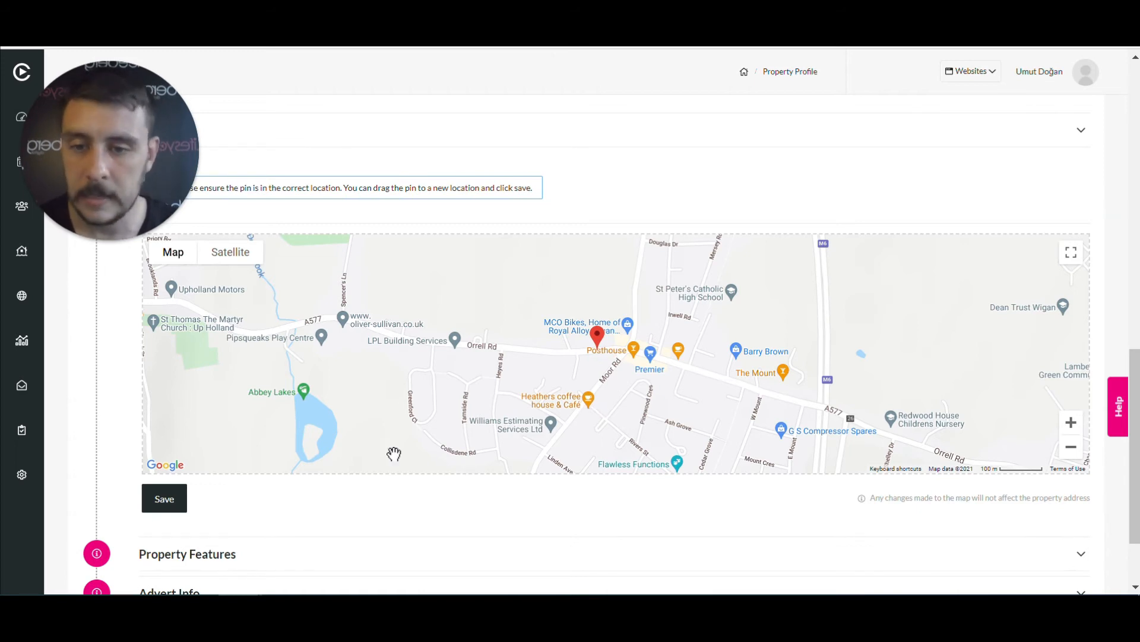
click(176, 499)
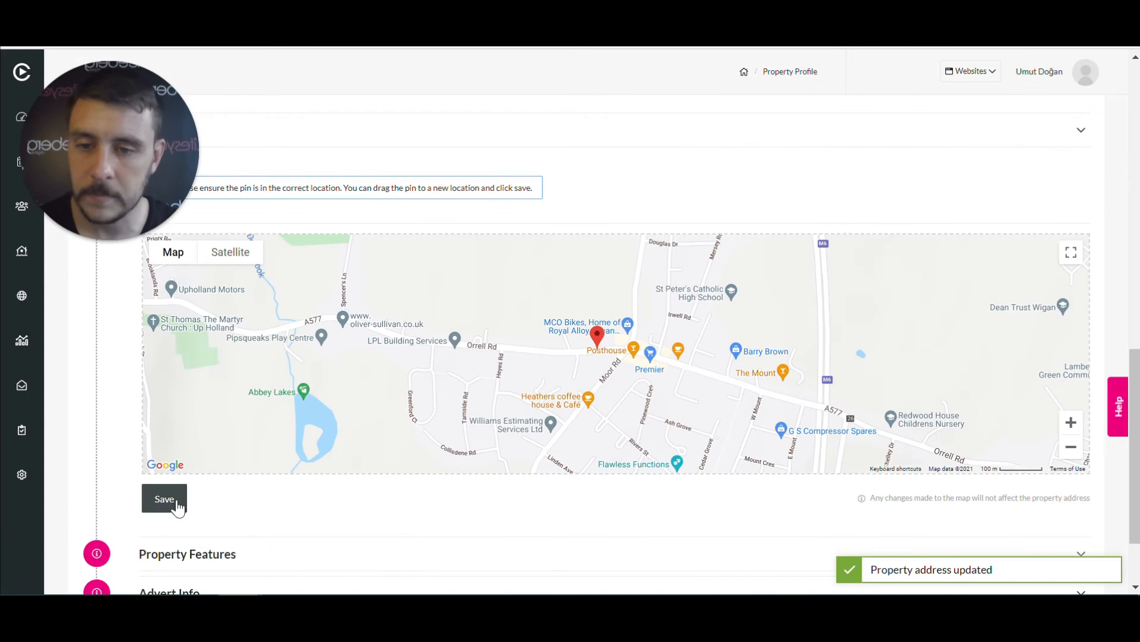
scroll(505, 390, down, 2)
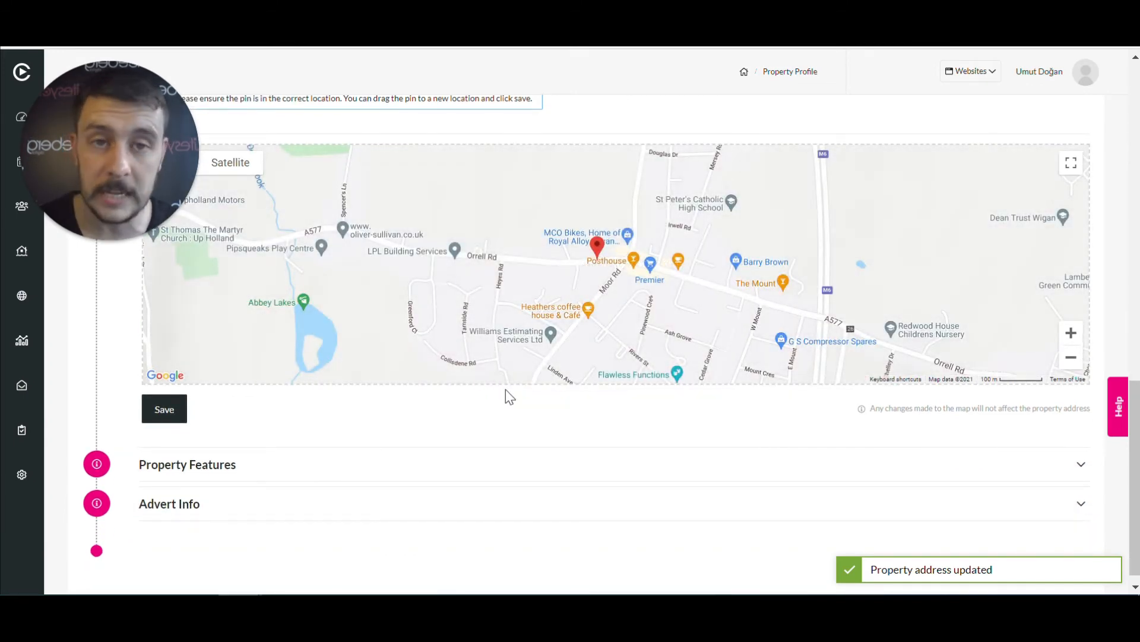
Save Features 1–5: large south facing garden, ensuite master bedroom, large cloakroom, spacious bedrooms, 2-vehicle driveway
click(500, 473)
scroll(502, 471, up, 2)
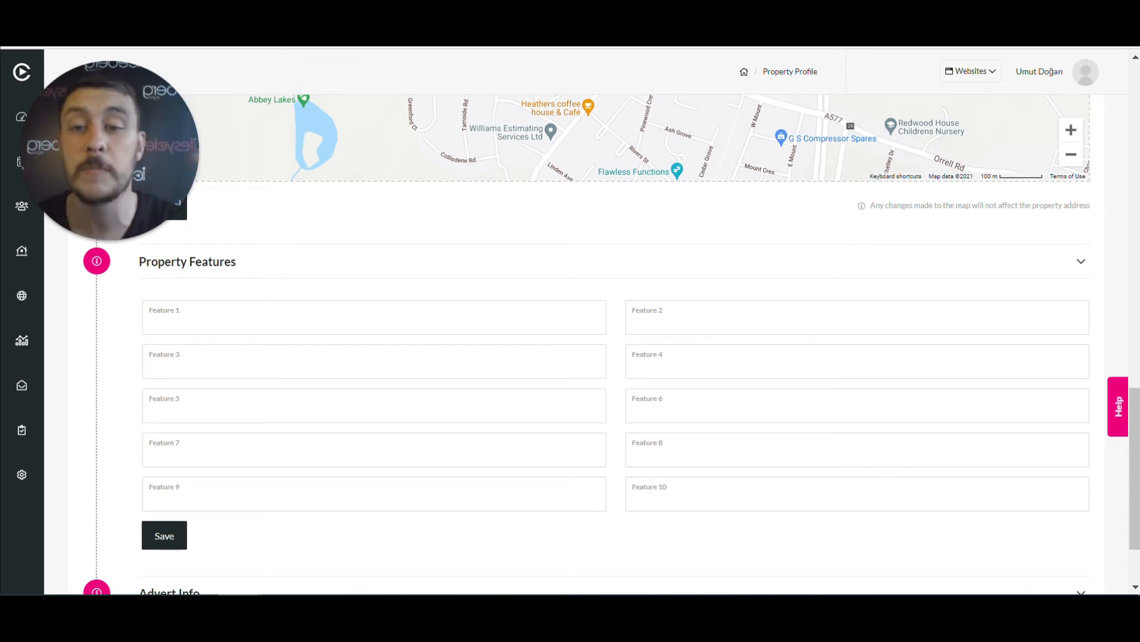
click(296, 325)
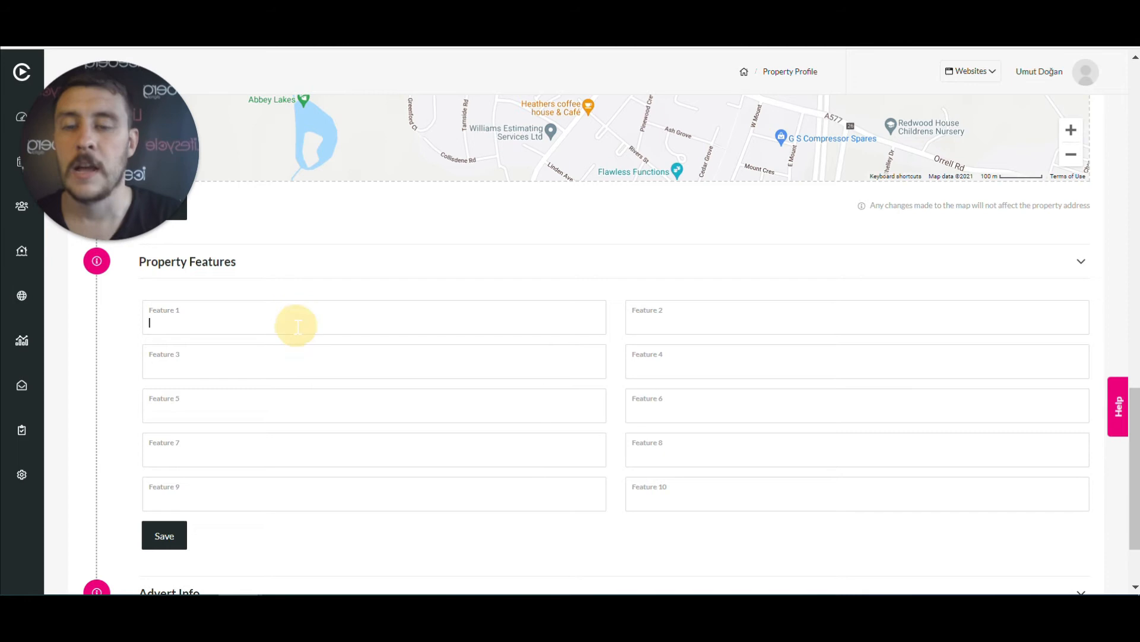
text(Large south facing garden)
key(Tab)
text(Master bedroom with ensuite)
key(Tab)
text(Large cloakroom)
key(Tab)
text(spacious bedrooms)
key(Tab)
text(Driveway large enough for 2 vehicles.)
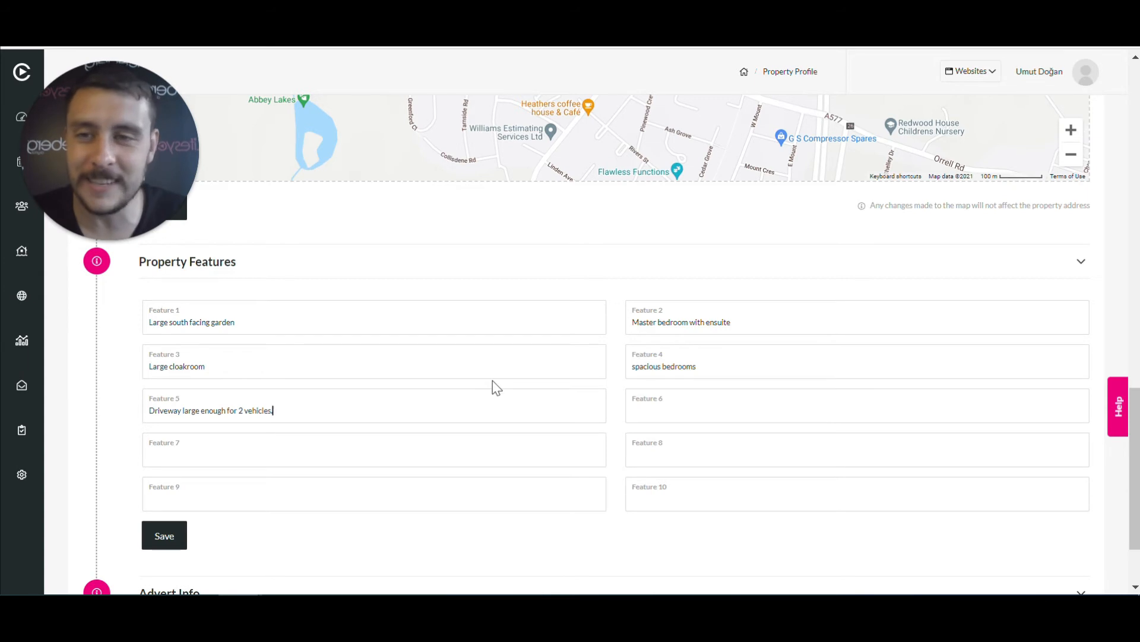
scroll(494, 383, down, 2)
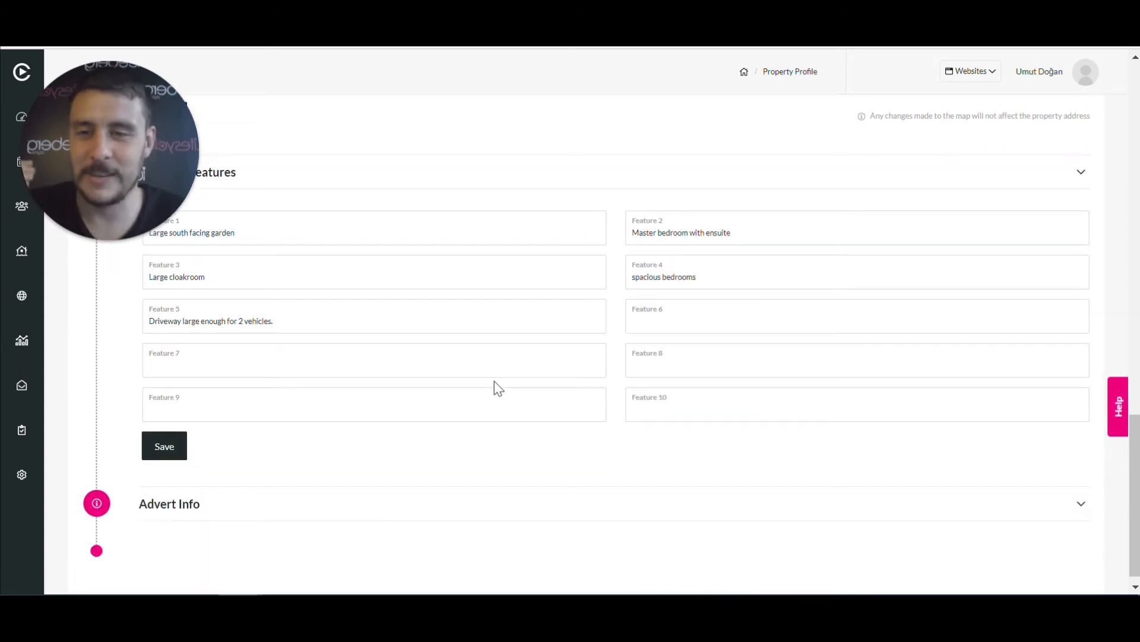
click(177, 447)
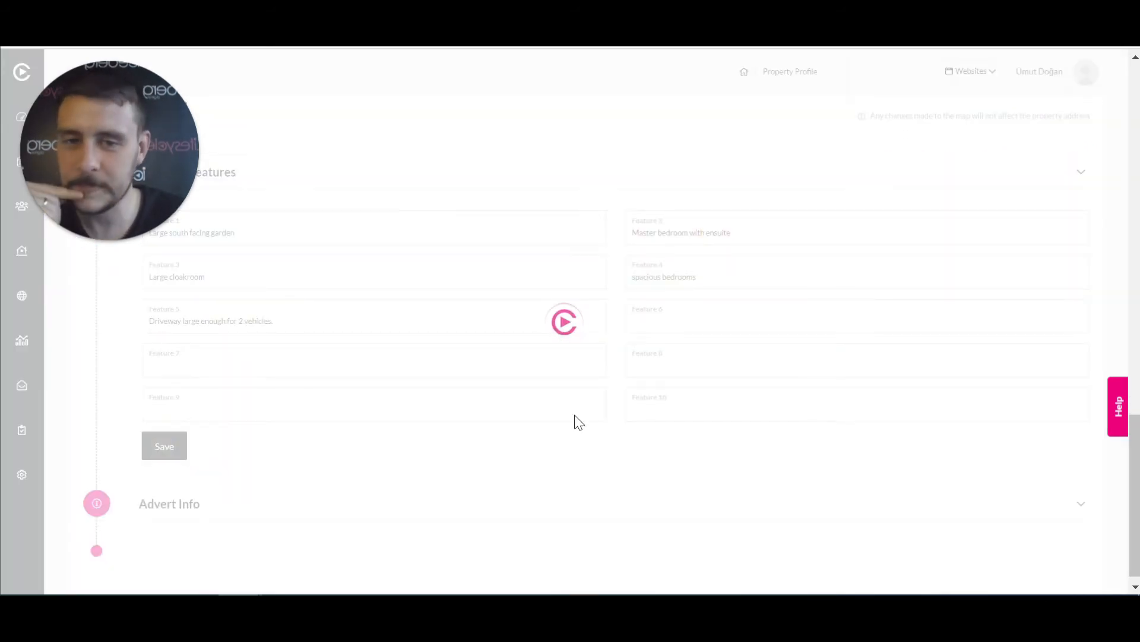
scroll(575, 415, down, 1)
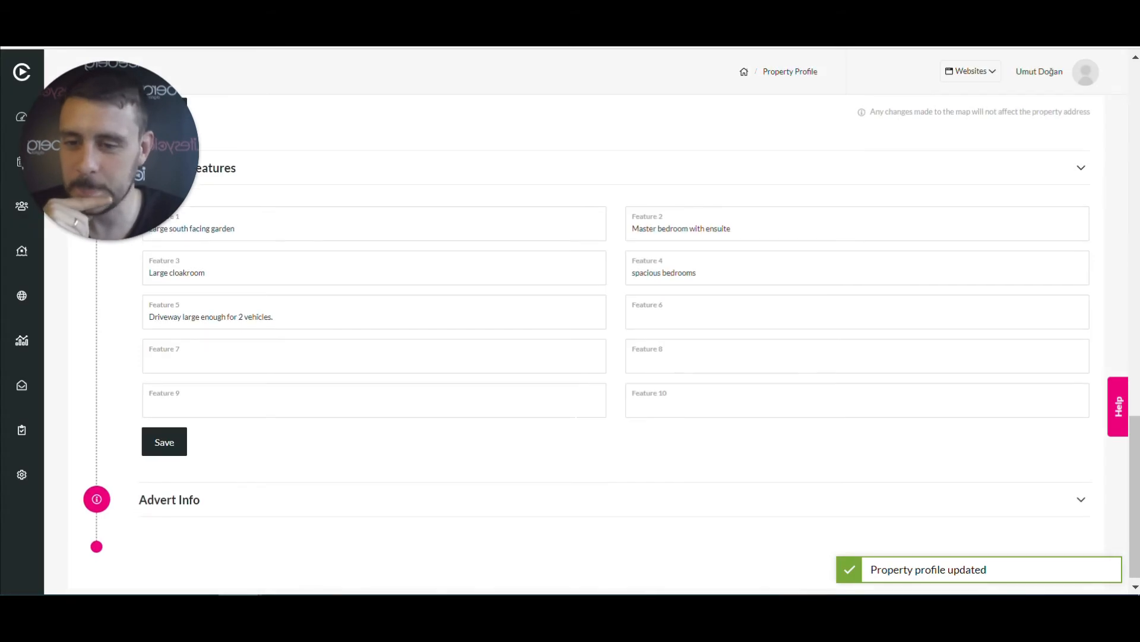
Enter heading 'Spacious home in sought after area' and summary 'Spacious potential family home with opportunity to extend.'
click(222, 497)
scroll(260, 334, down, 5)
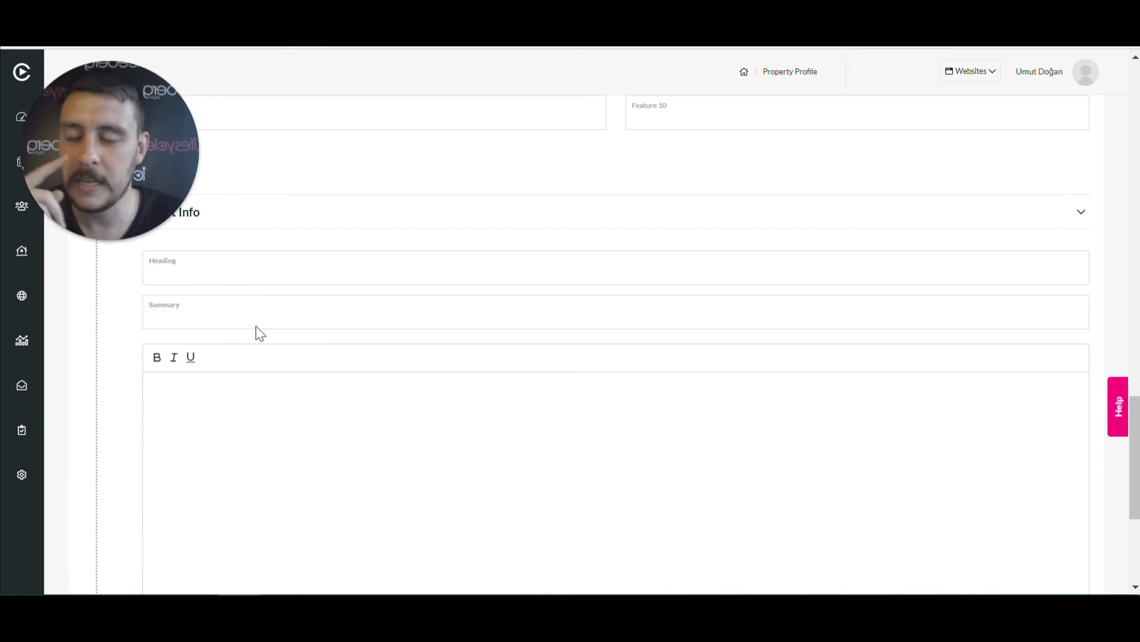
scroll(258, 331, up, 2)
click(211, 356)
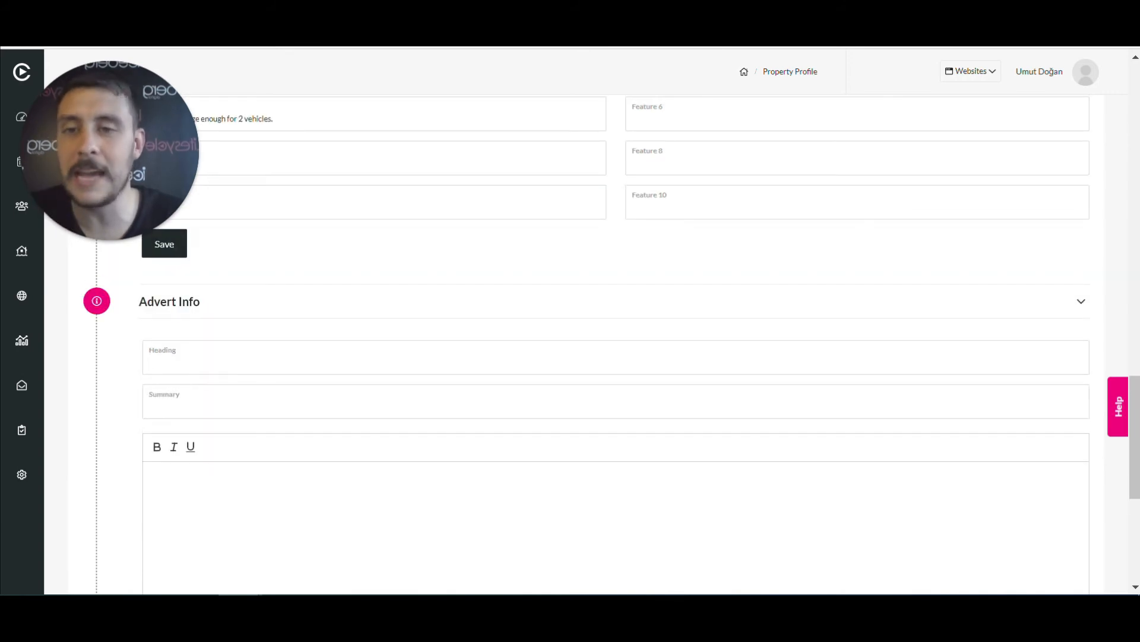
text(Spac)
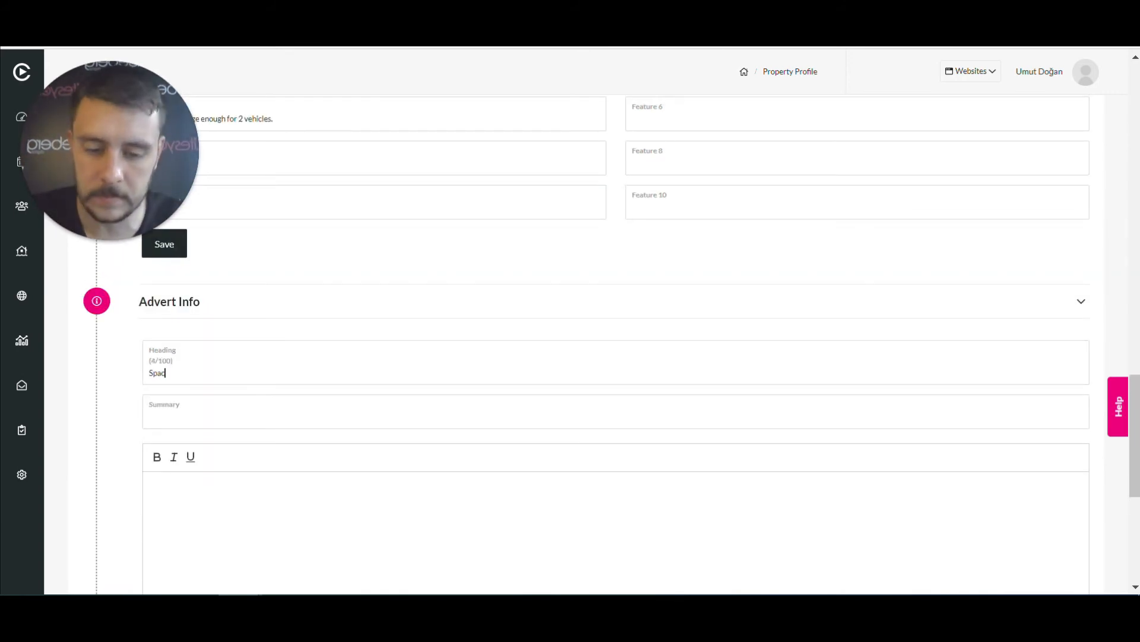
text(ious home in sought after area)
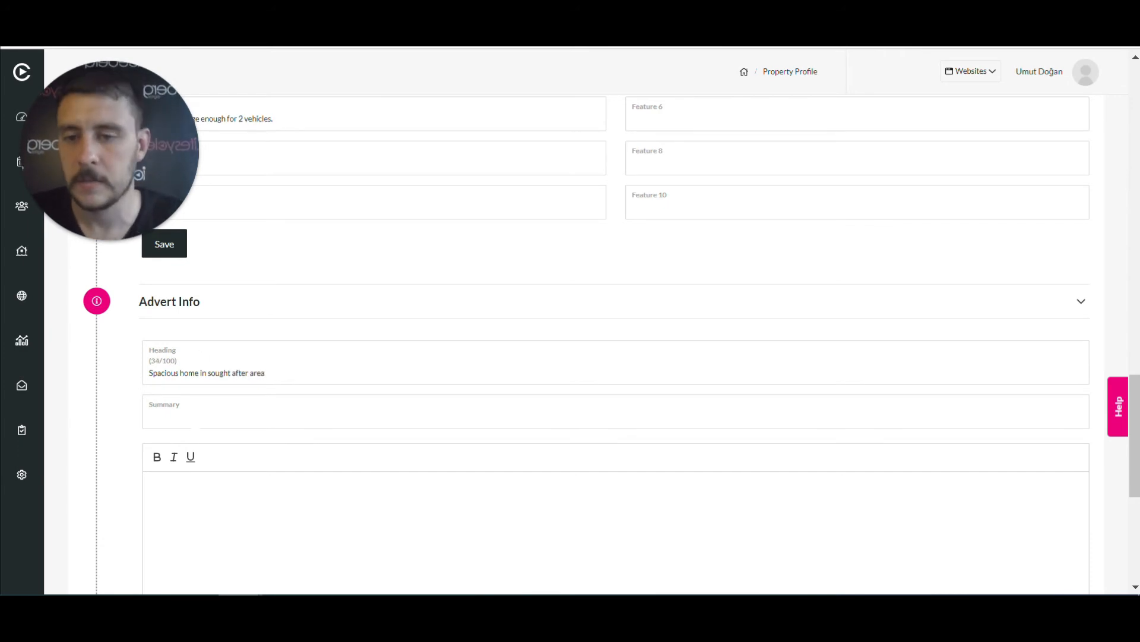
click(189, 418)
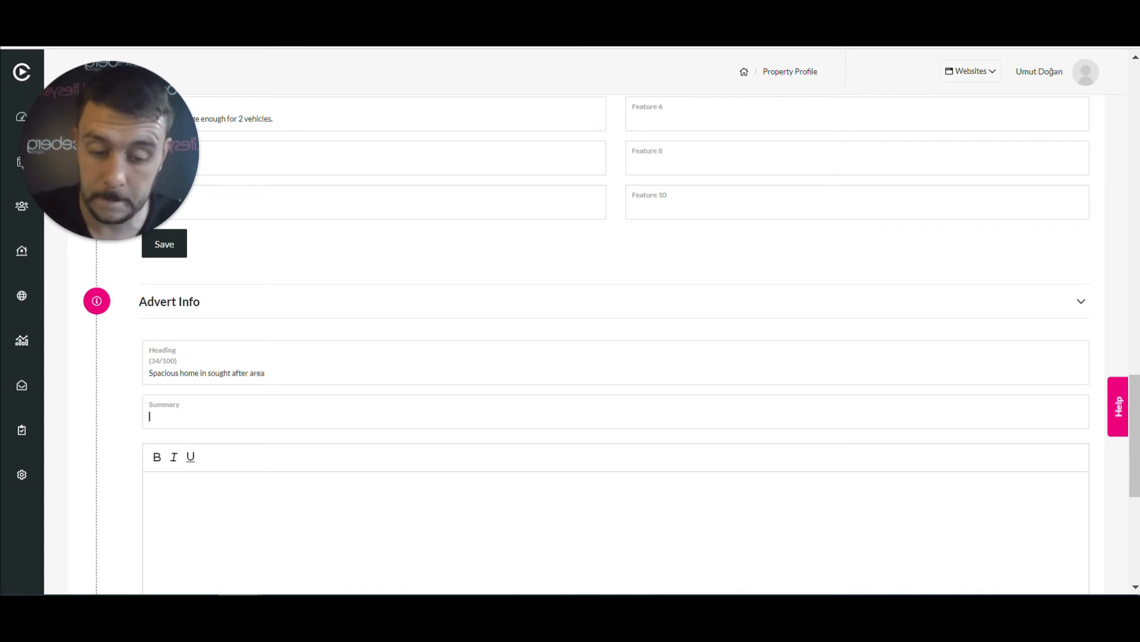
text(Spacious potential family home with opportunity to extend.)
click(360, 438)
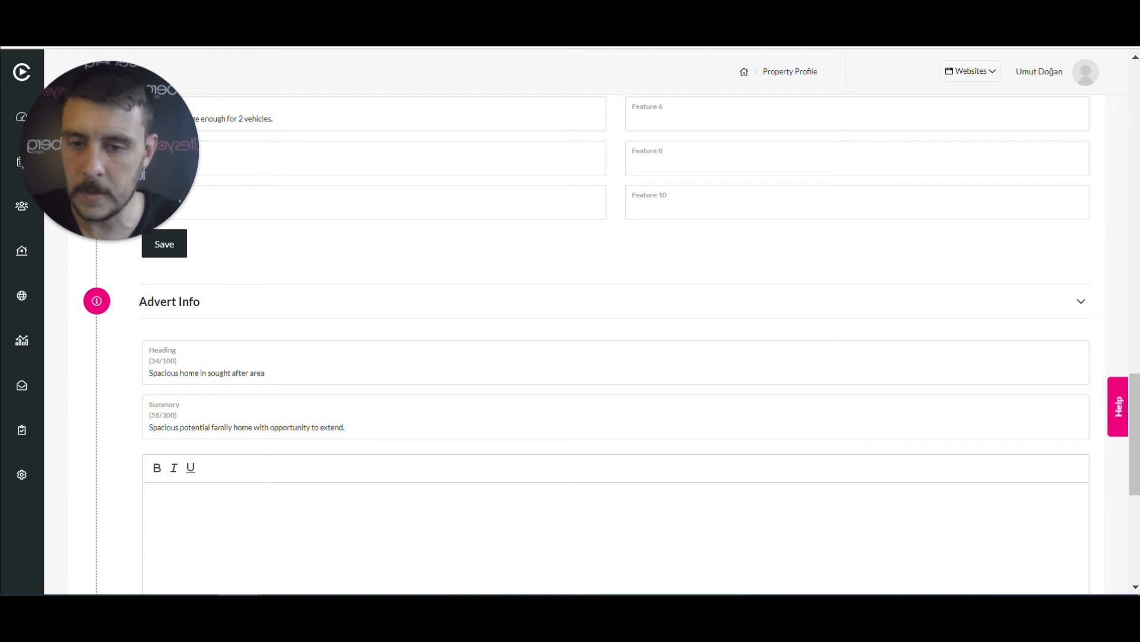
Write the description 'Please buy me now!!!!' and save the advert info
scroll(360, 438, down, 5)
scroll(361, 438, up, 3)
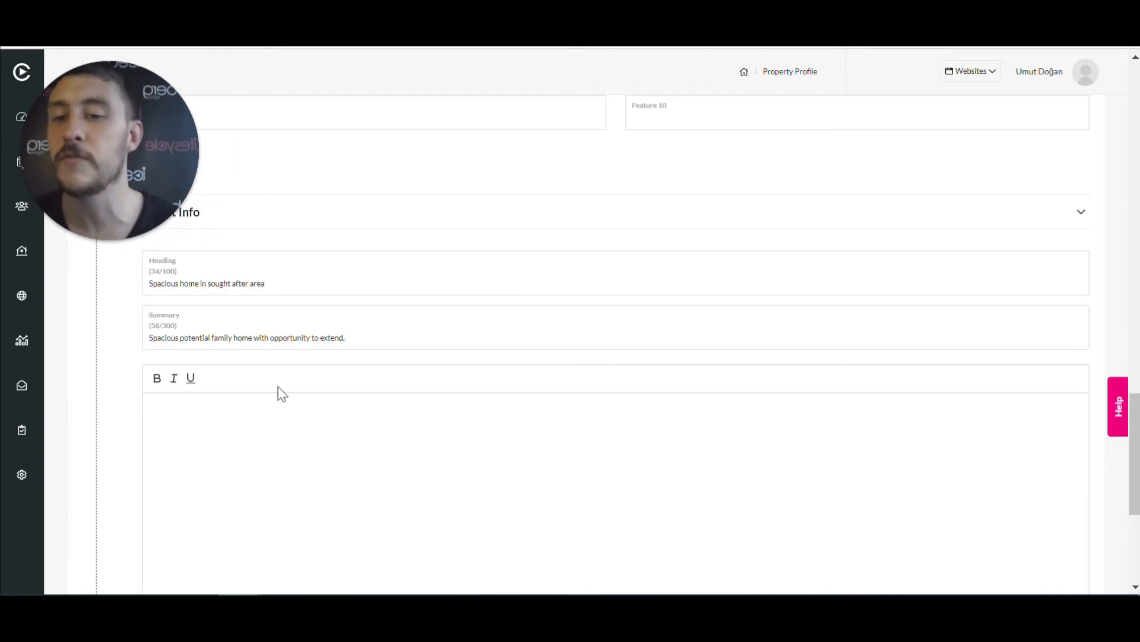
click(253, 413)
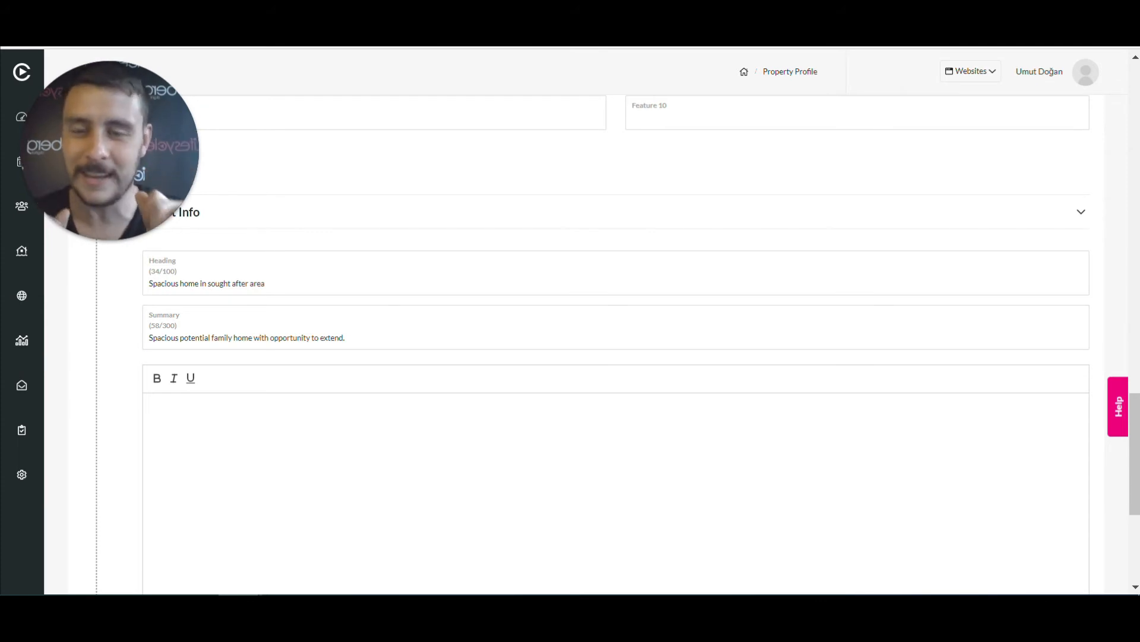
text(Please buy me now!!!!)
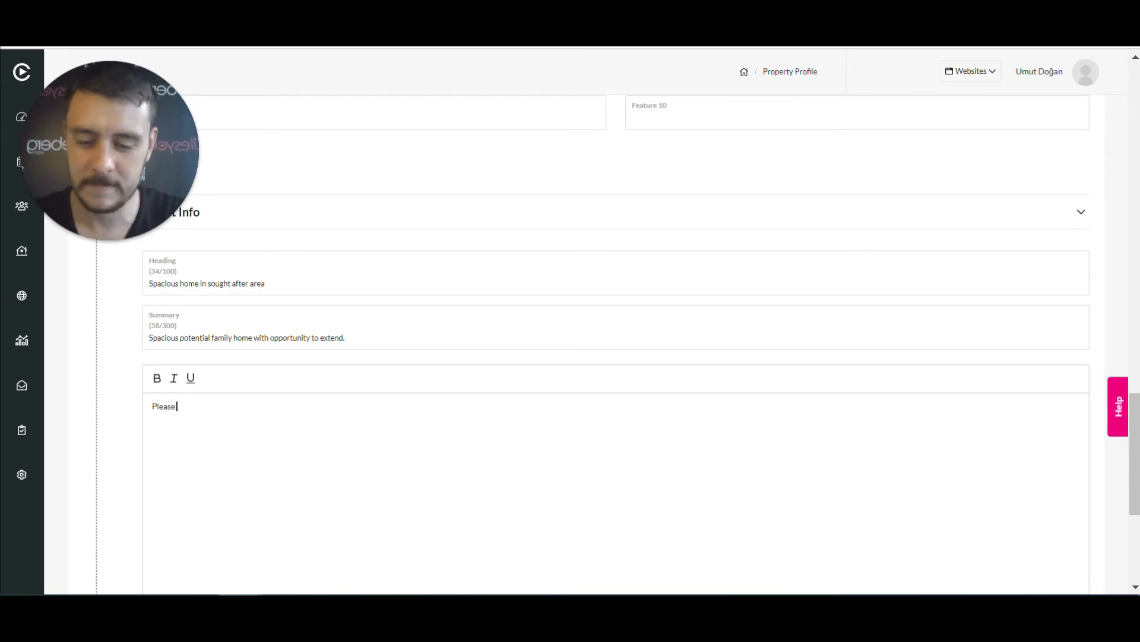
scroll(351, 453, down, 5)
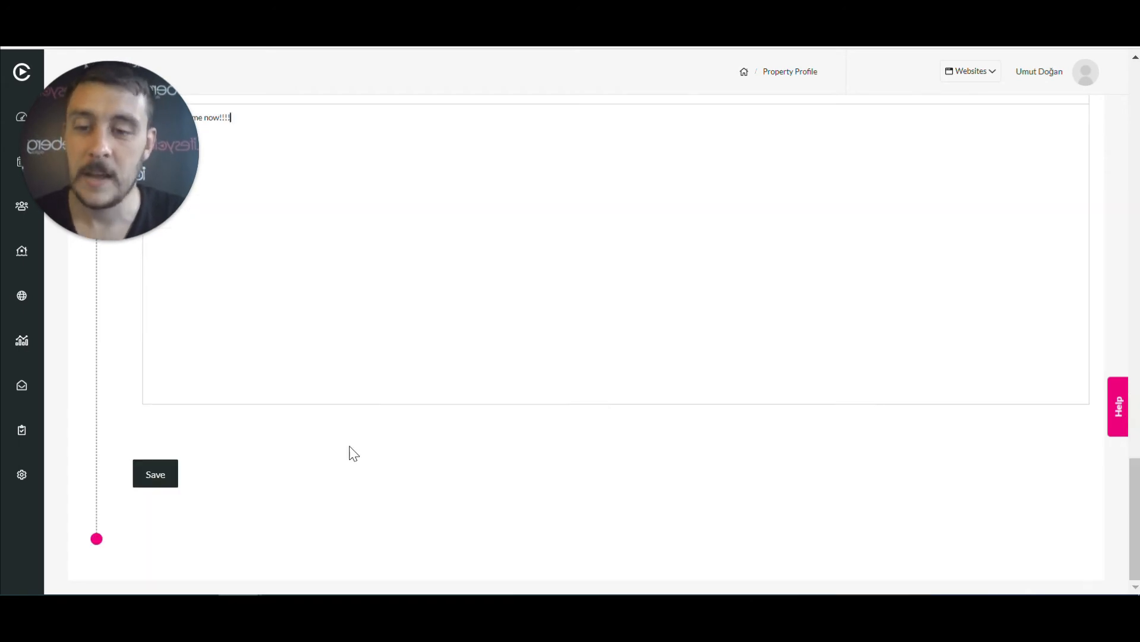
scroll(351, 454, up, 2)
scroll(194, 509, down, 2)
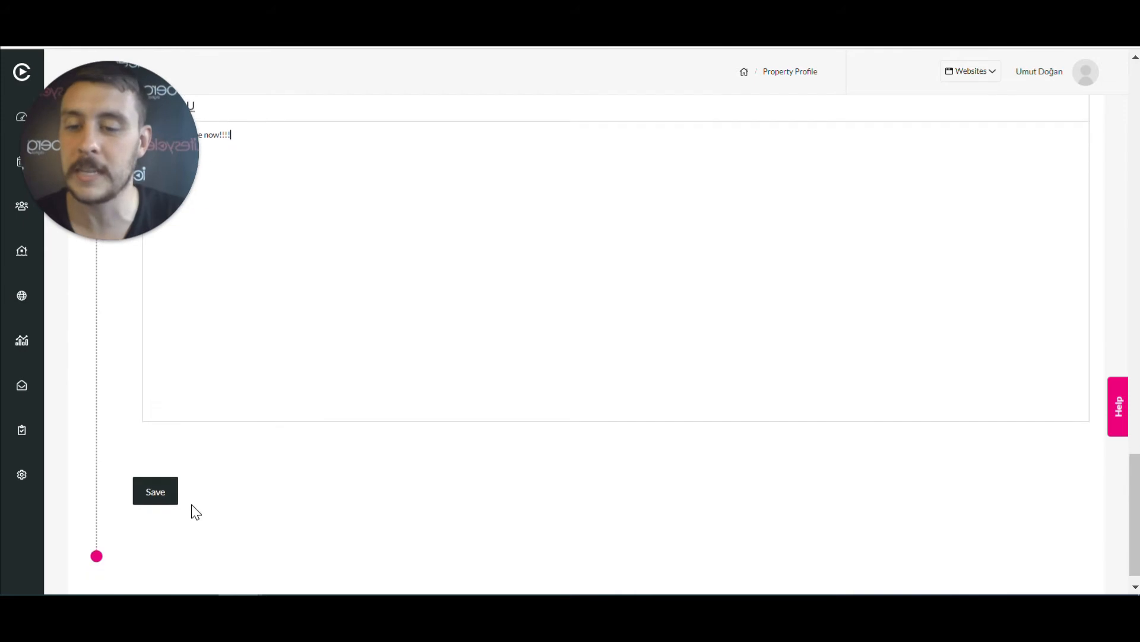
click(150, 473)
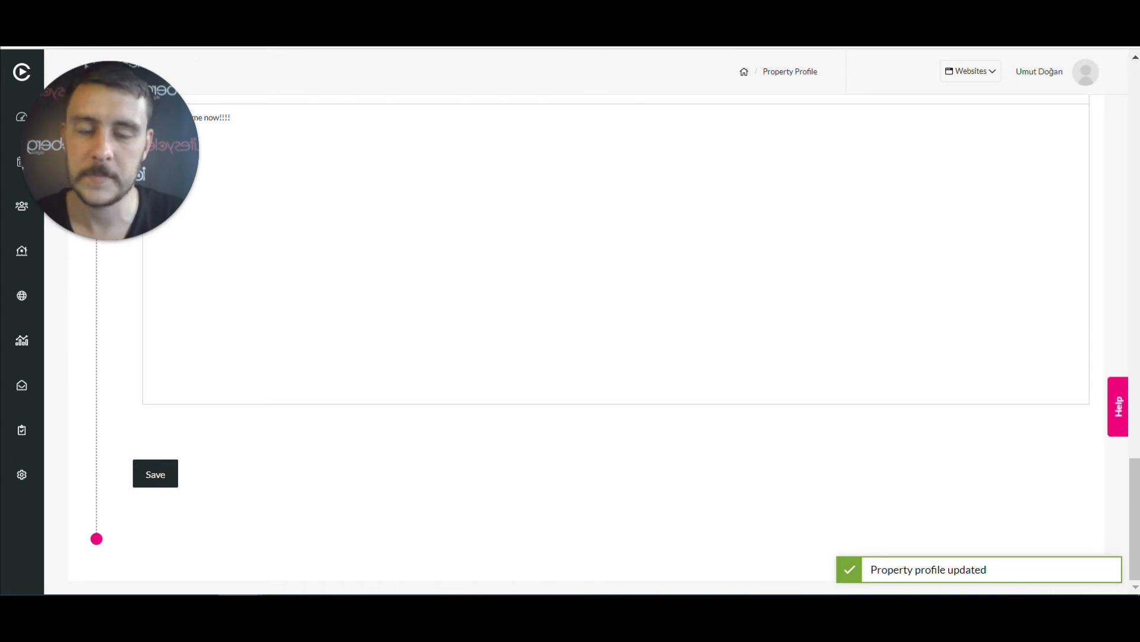
scroll(612, 395, up, 15)
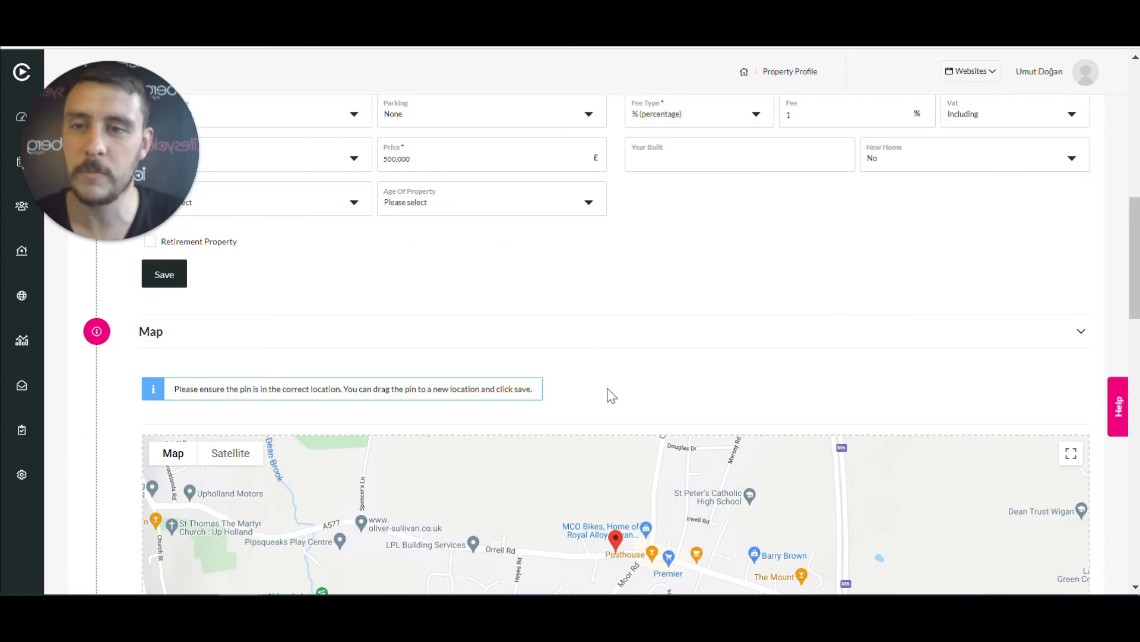
scroll(612, 395, up, 10)
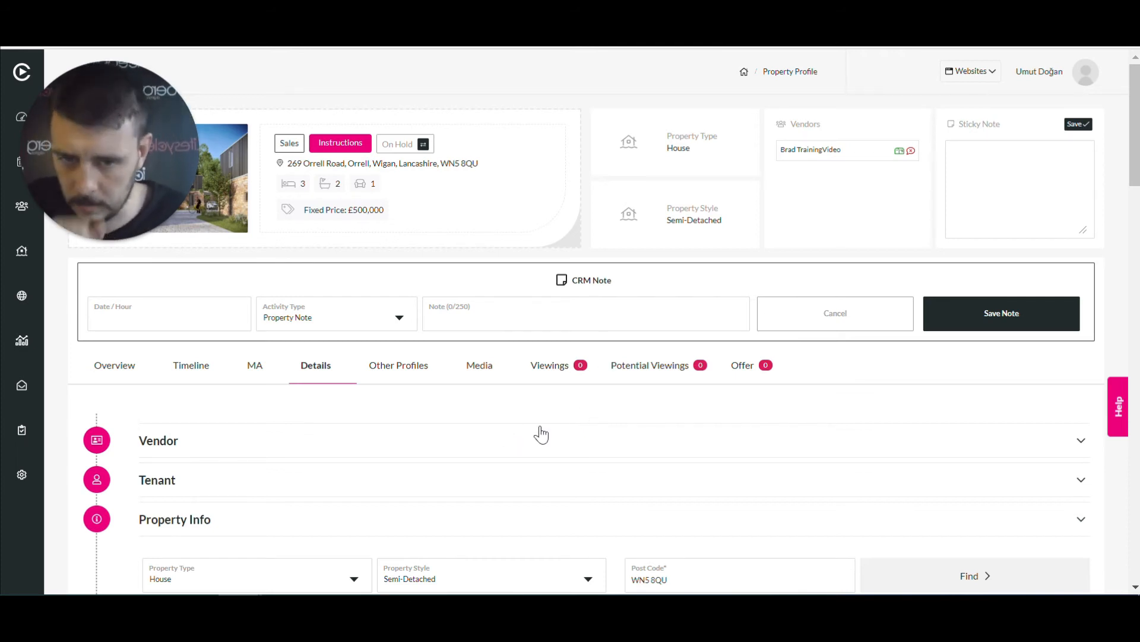
Open the Overview and scroll through offers, features and the Property Publish panel
click(103, 375)
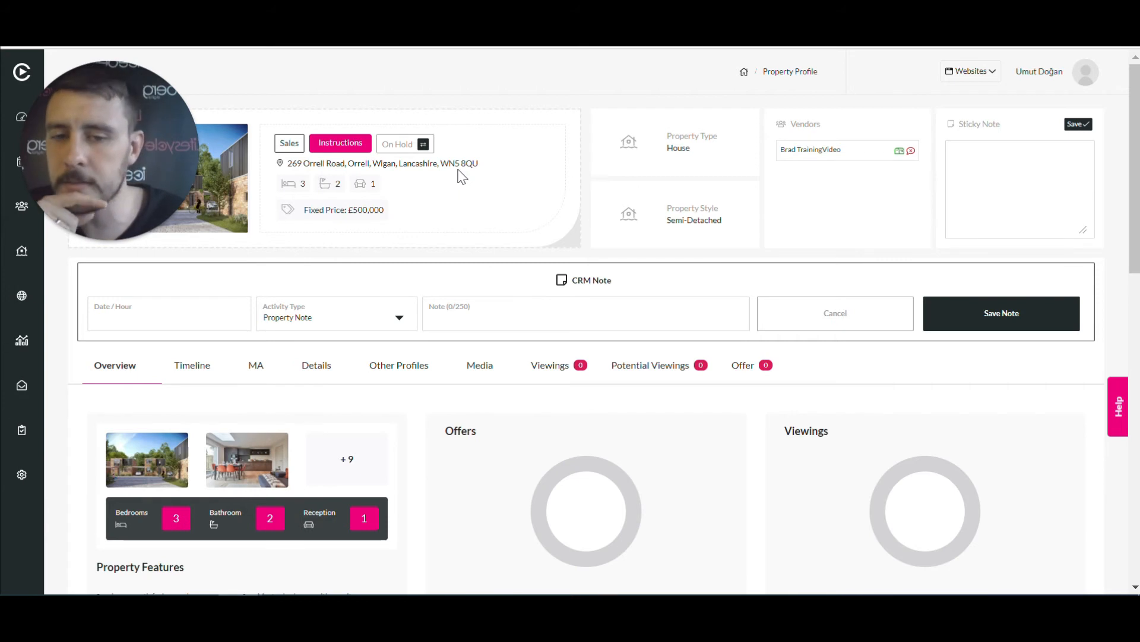
scroll(596, 339, down, 6)
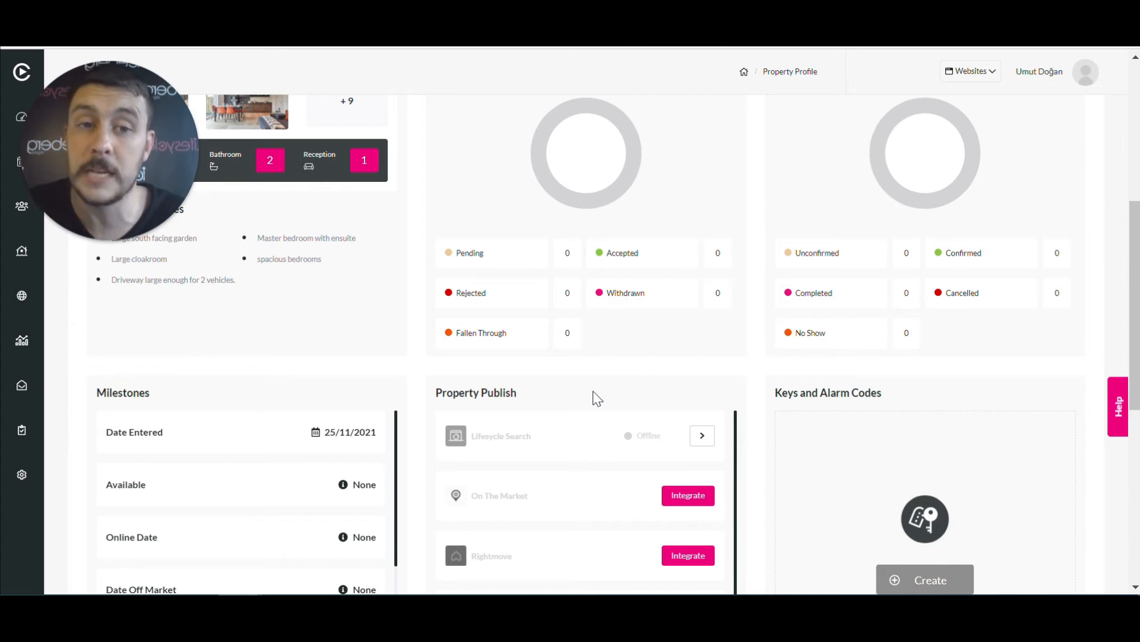
scroll(593, 392, up, 5)
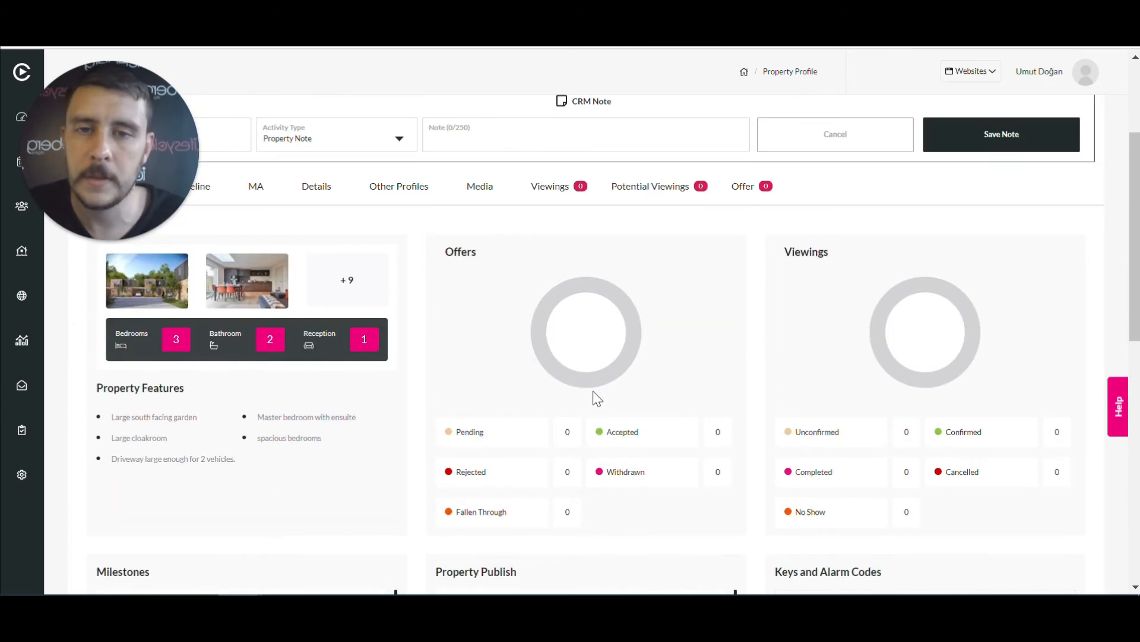
scroll(597, 398, up, 2)
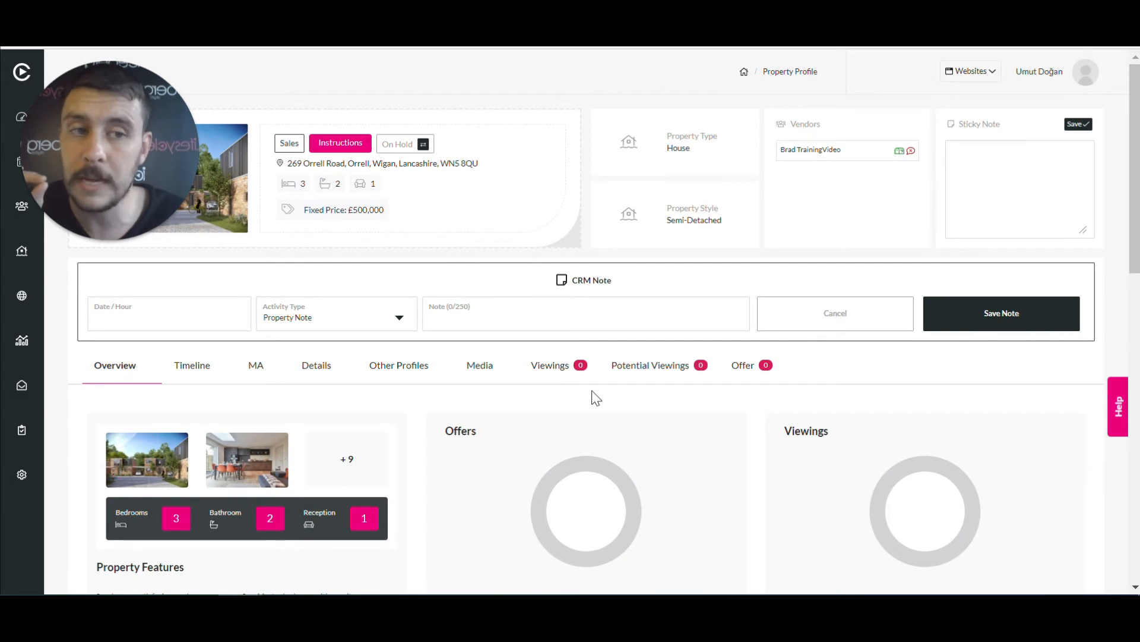
scroll(596, 398, down, 8)
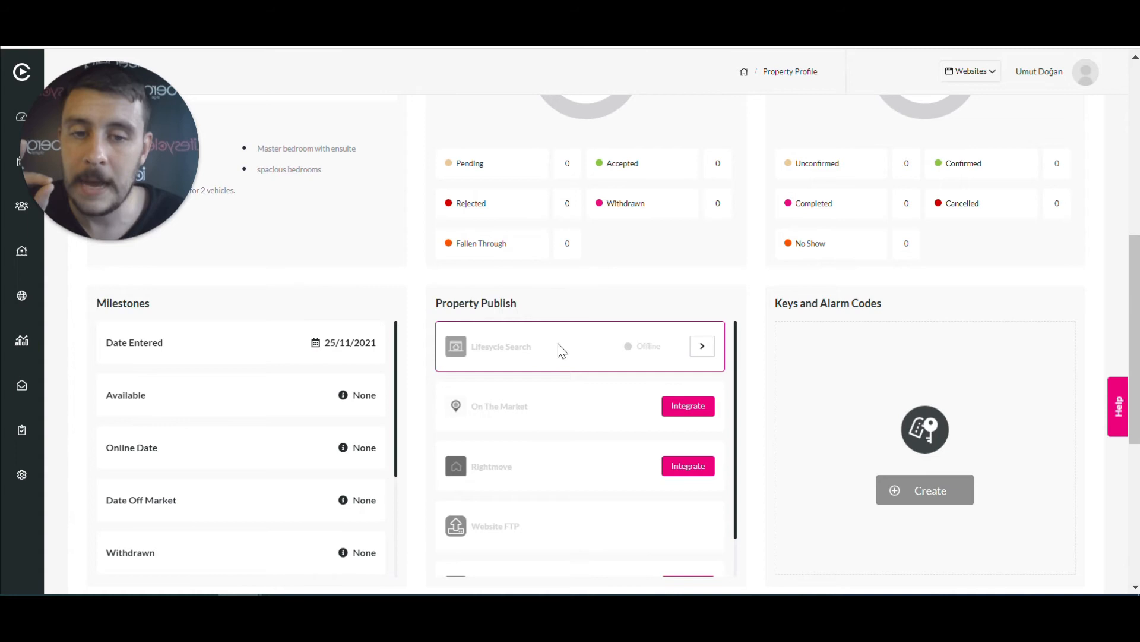
Publish the property via the Lifesycle Search Website modal, then open its live listing
click(707, 351)
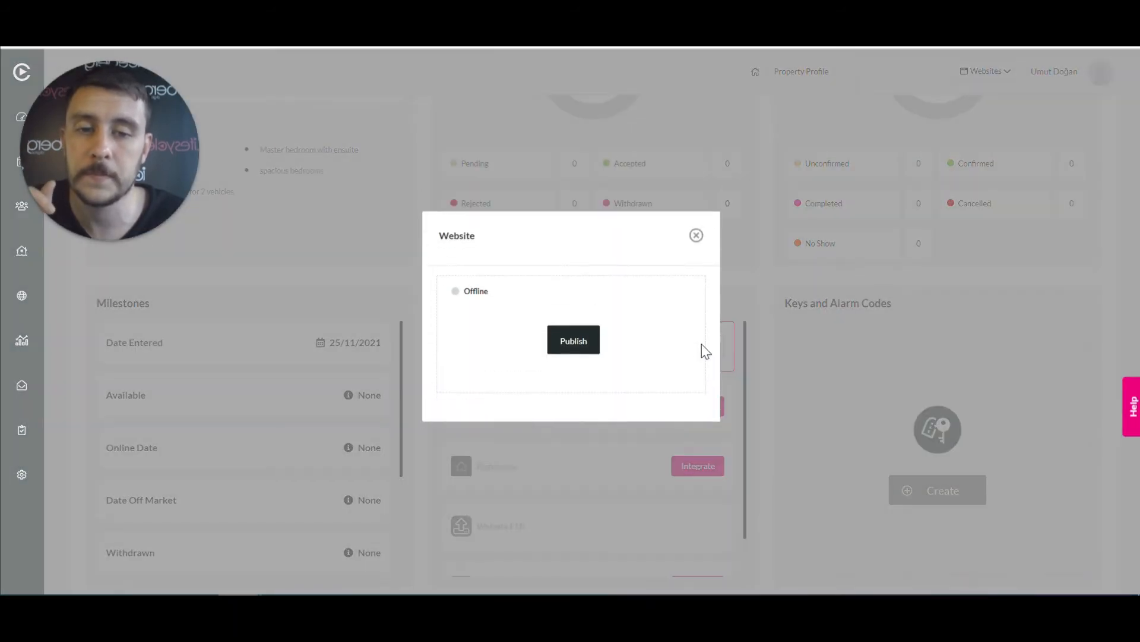
click(579, 348)
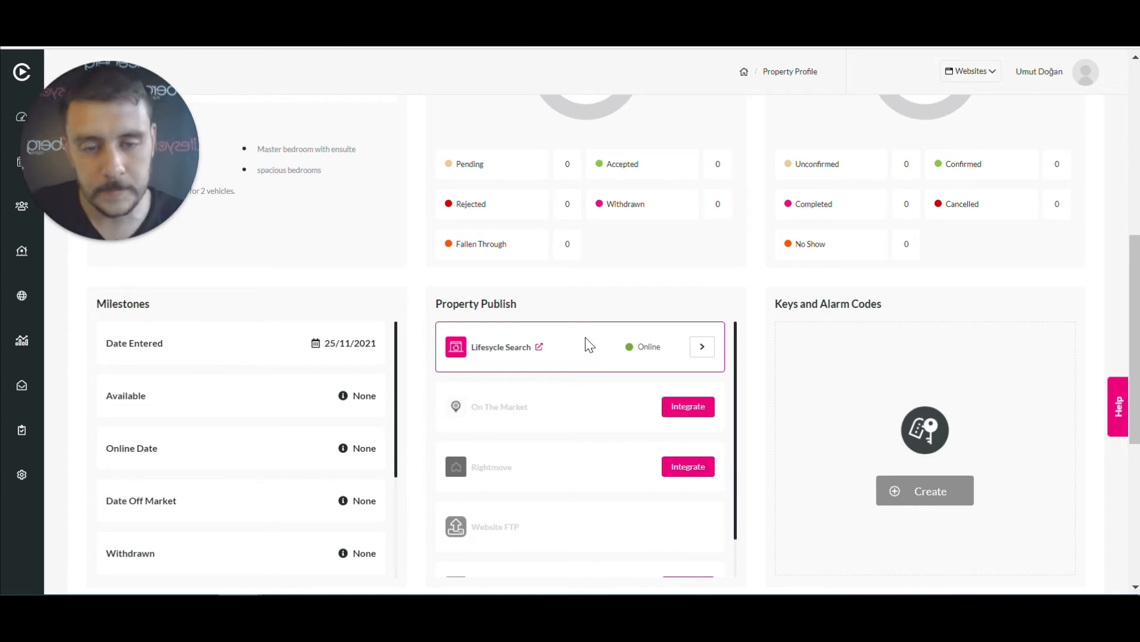
click(541, 353)
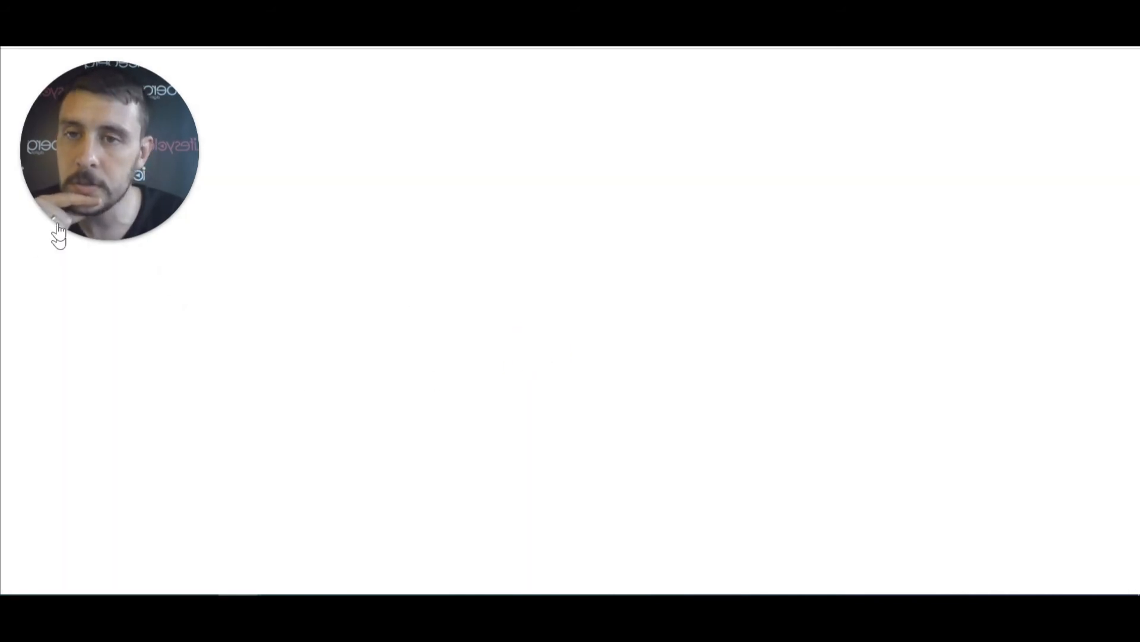
Scroll through the £500,000 'Spacious home in sought after area' listing on the ERGN website
drag(114, 142, 84, 468)
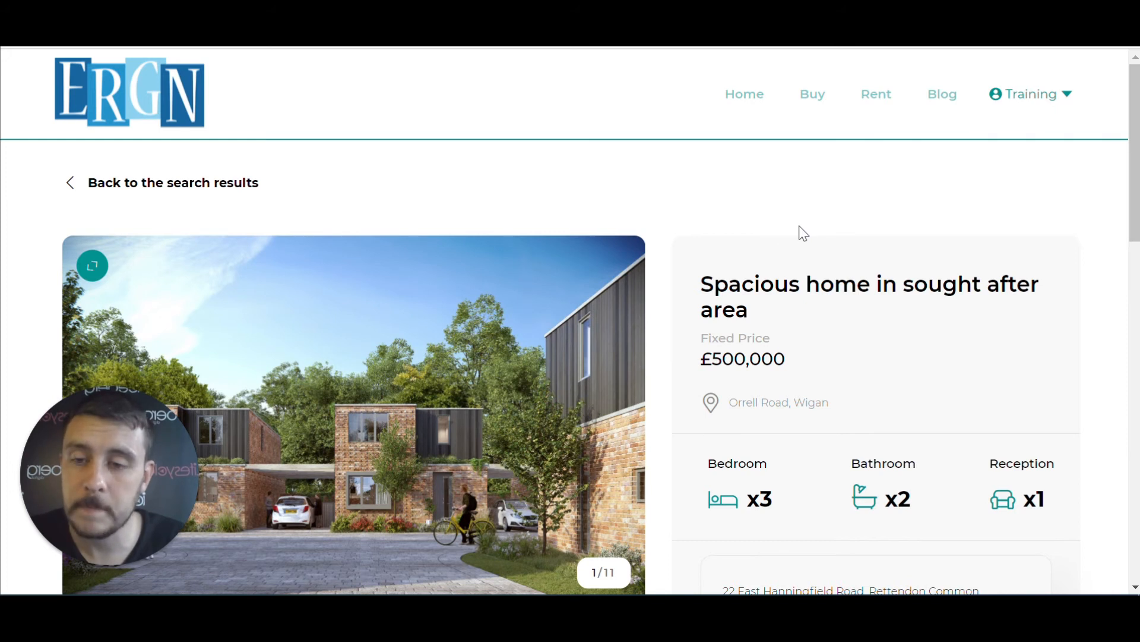
scroll(803, 233, down, 2)
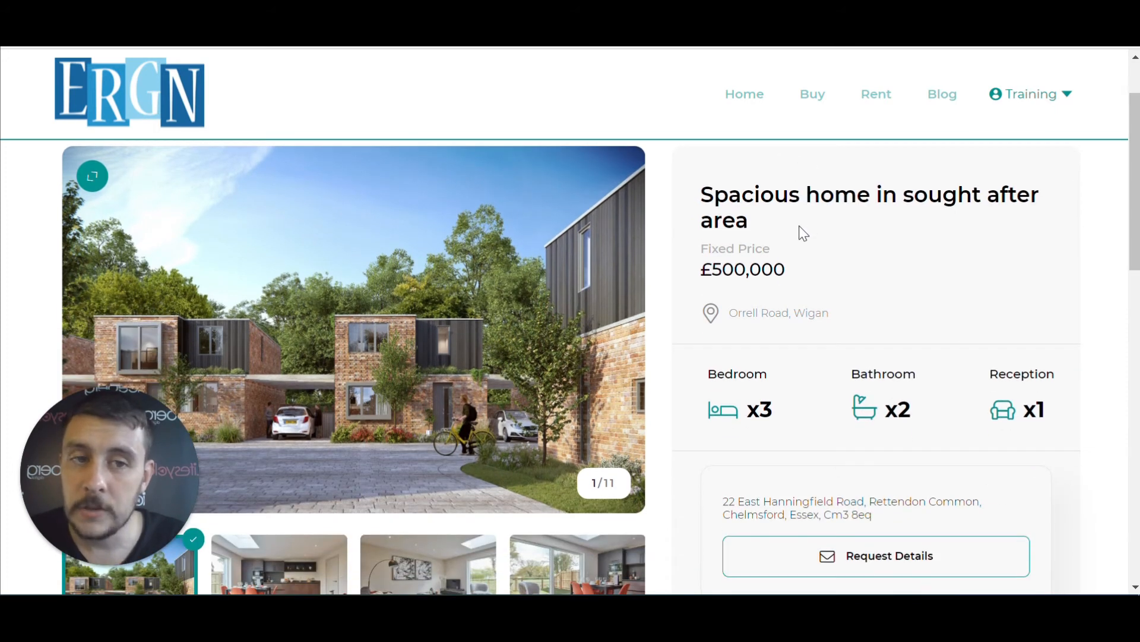
scroll(801, 233, up, 2)
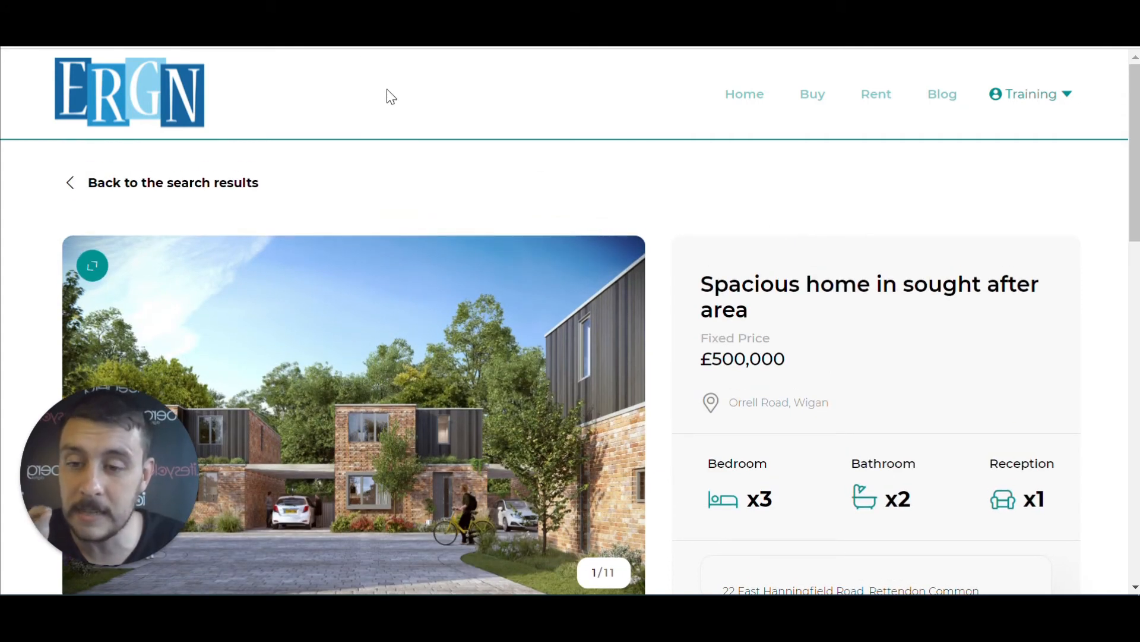
scroll(647, 170, down, 2)
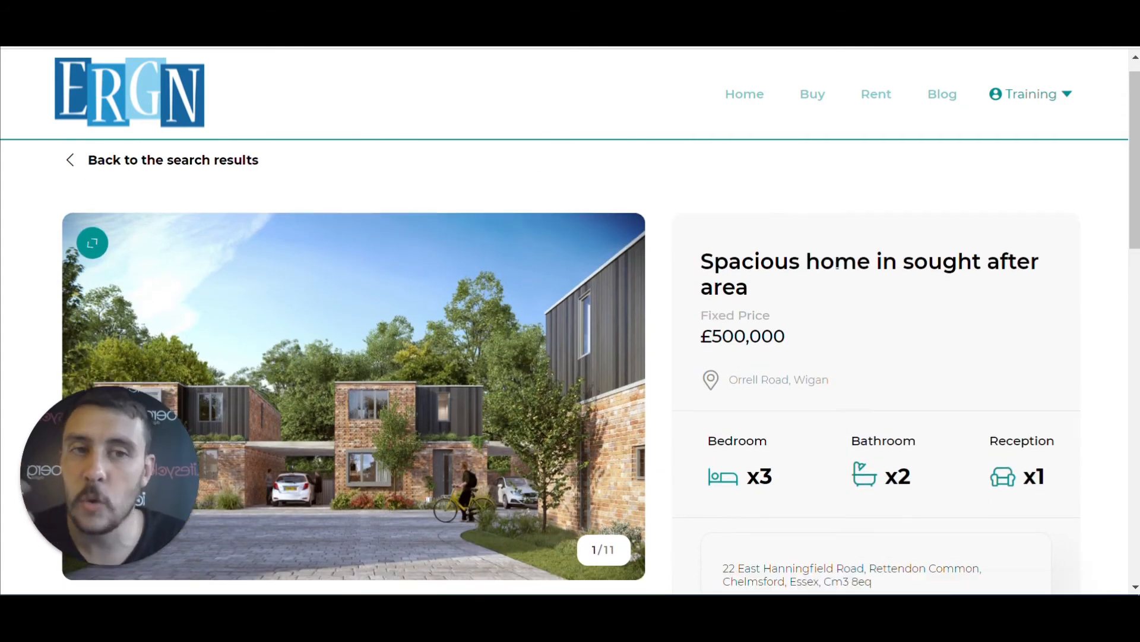
scroll(547, 287, down, 8)
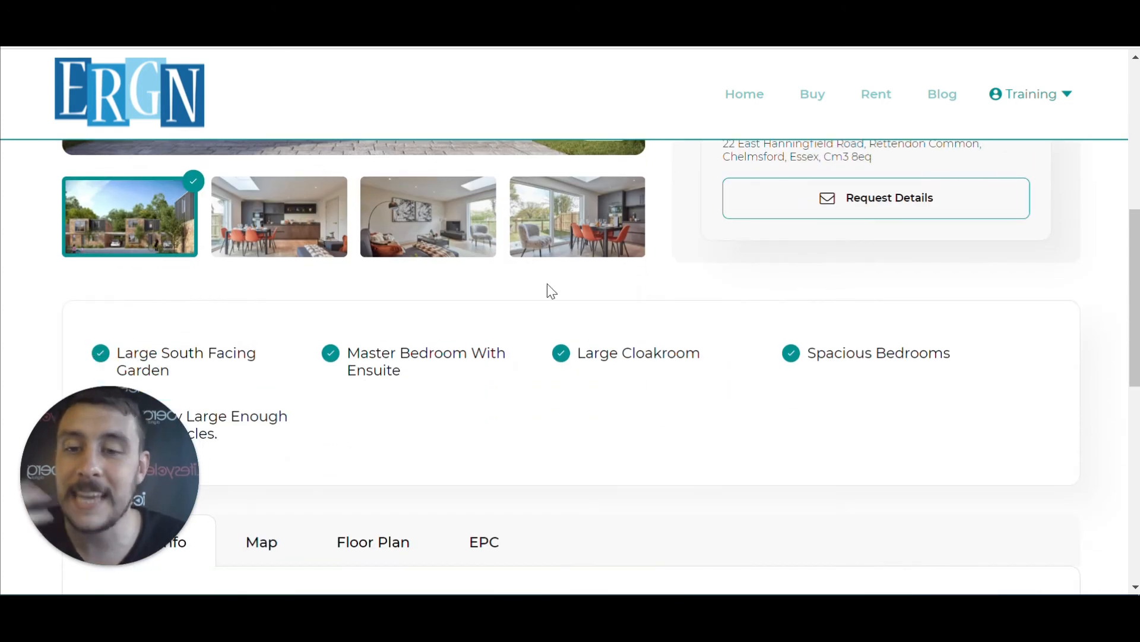
scroll(546, 266, up, 2)
scroll(544, 264, up, 6)
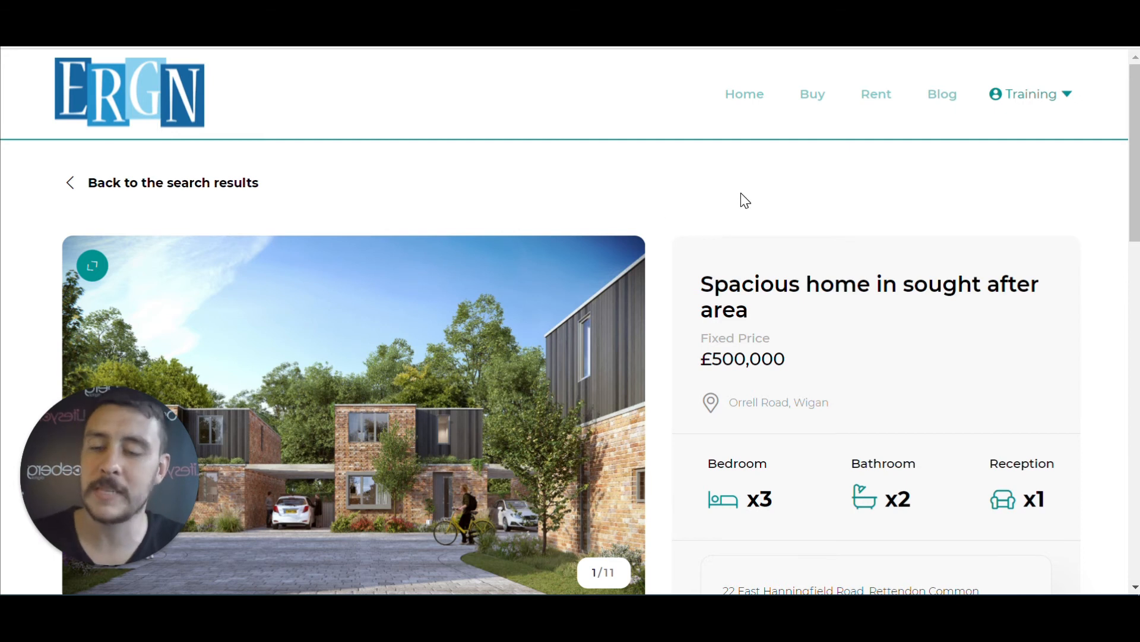
scroll(726, 188, down, 2)
mouse_move(653, 255)
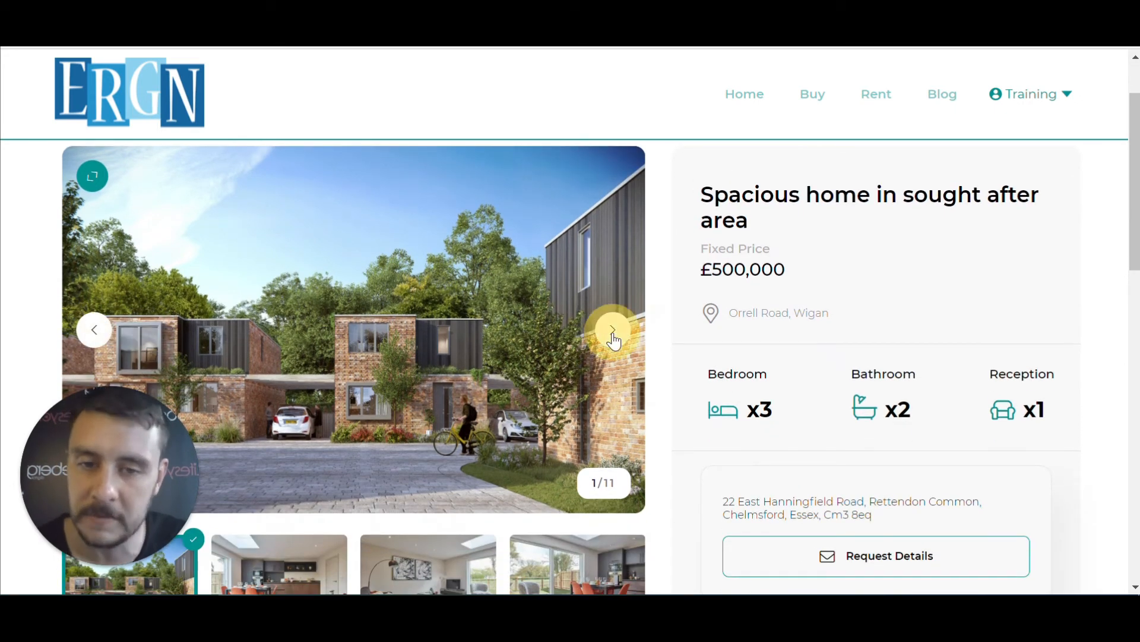
Advance the listing's photo gallery to the fourth photo and scroll the description
scroll(620, 309, down, 2)
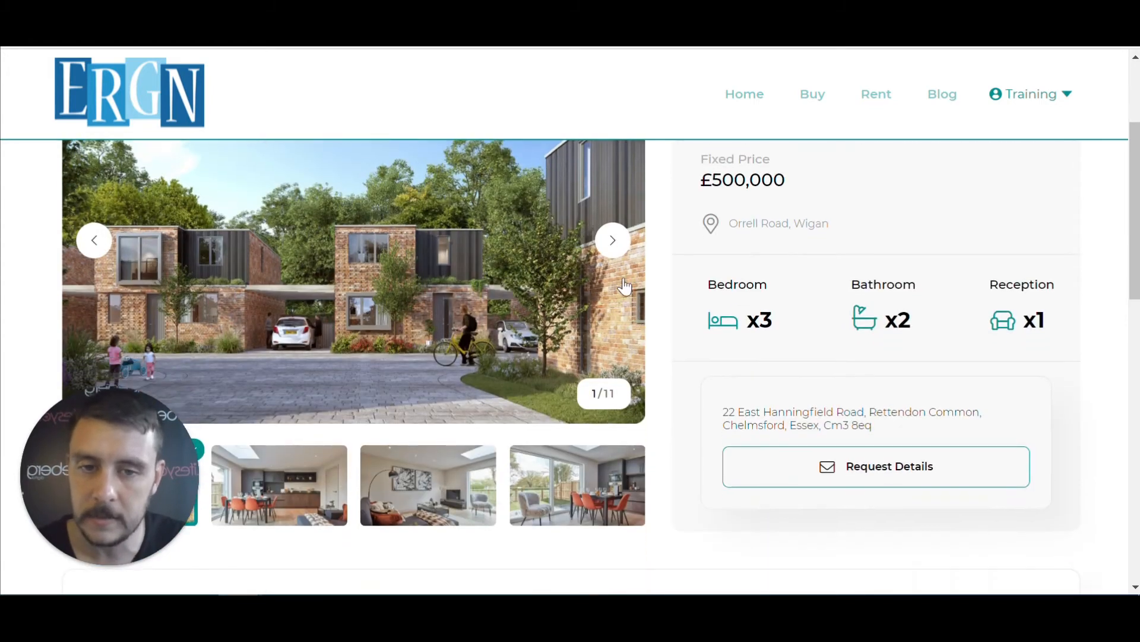
click(614, 245)
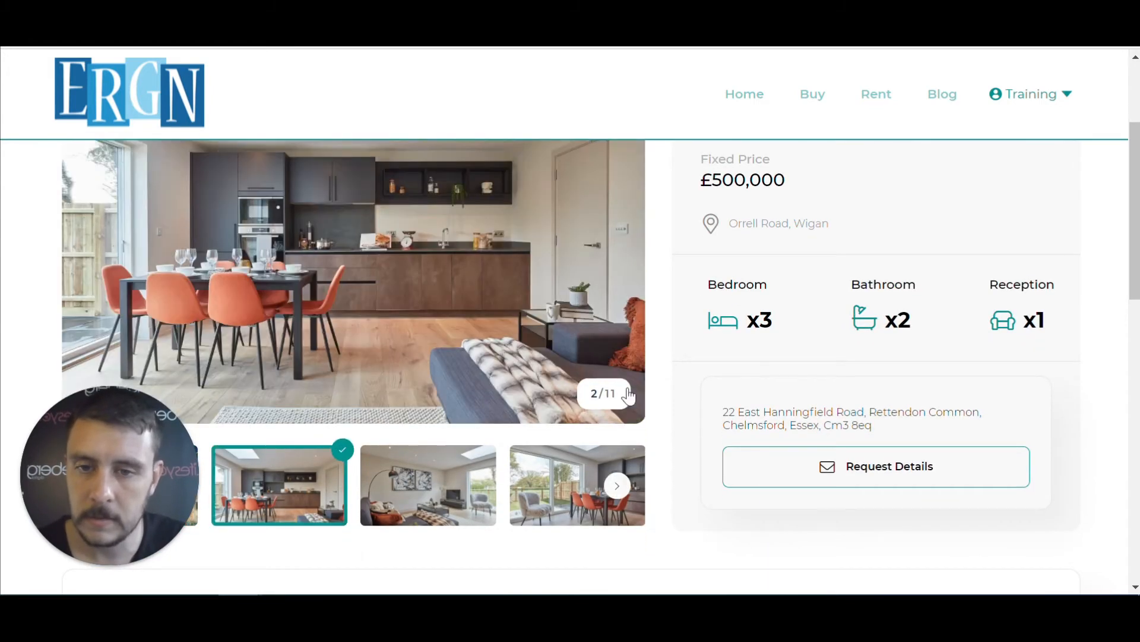
scroll(614, 484, up, 3)
click(613, 420)
scroll(617, 416, down, 2)
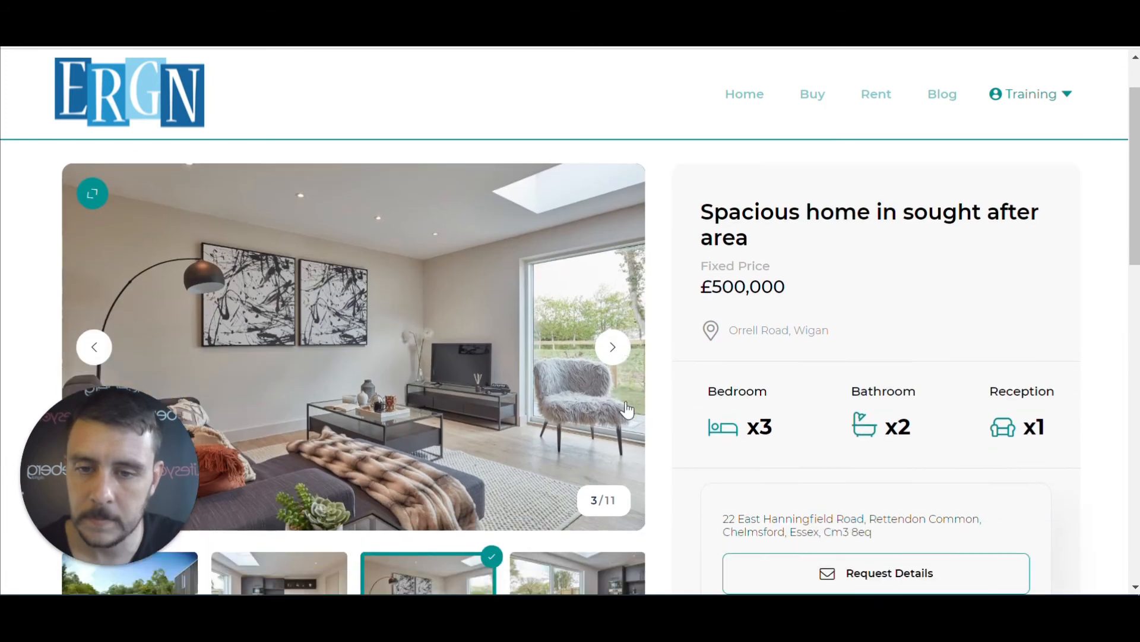
click(614, 329)
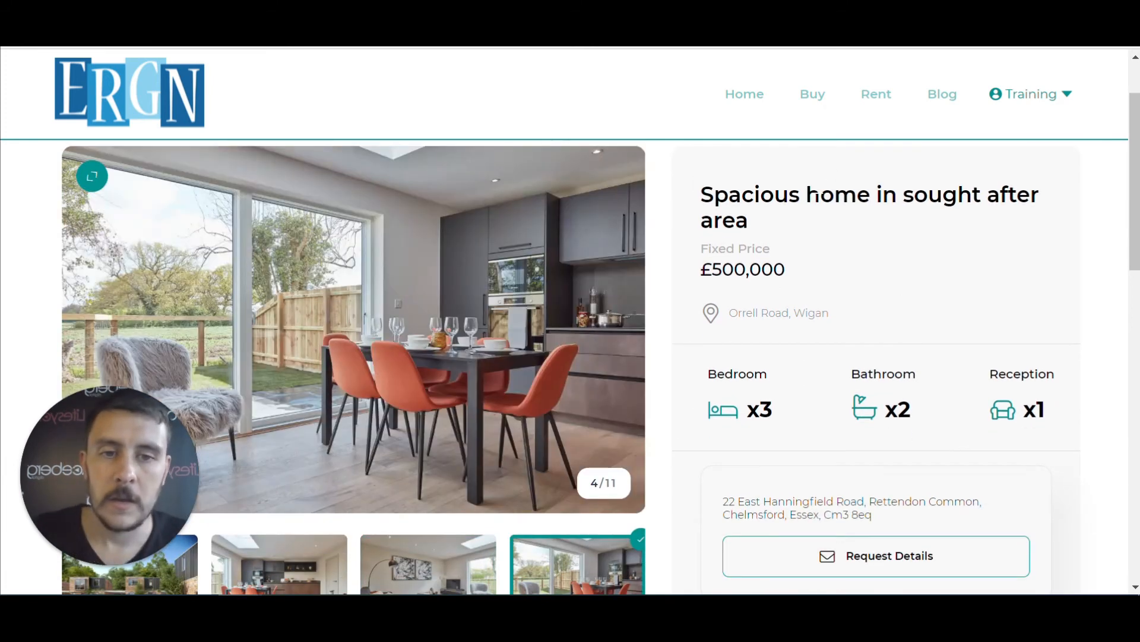
scroll(818, 218, down, 3)
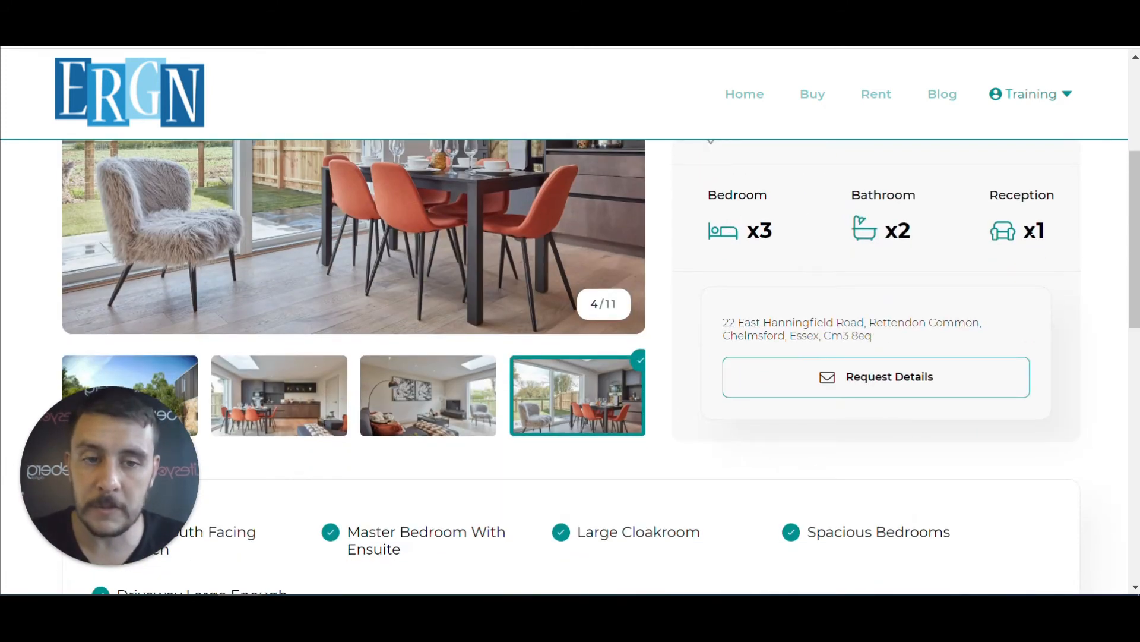
scroll(1034, 237, down, 5)
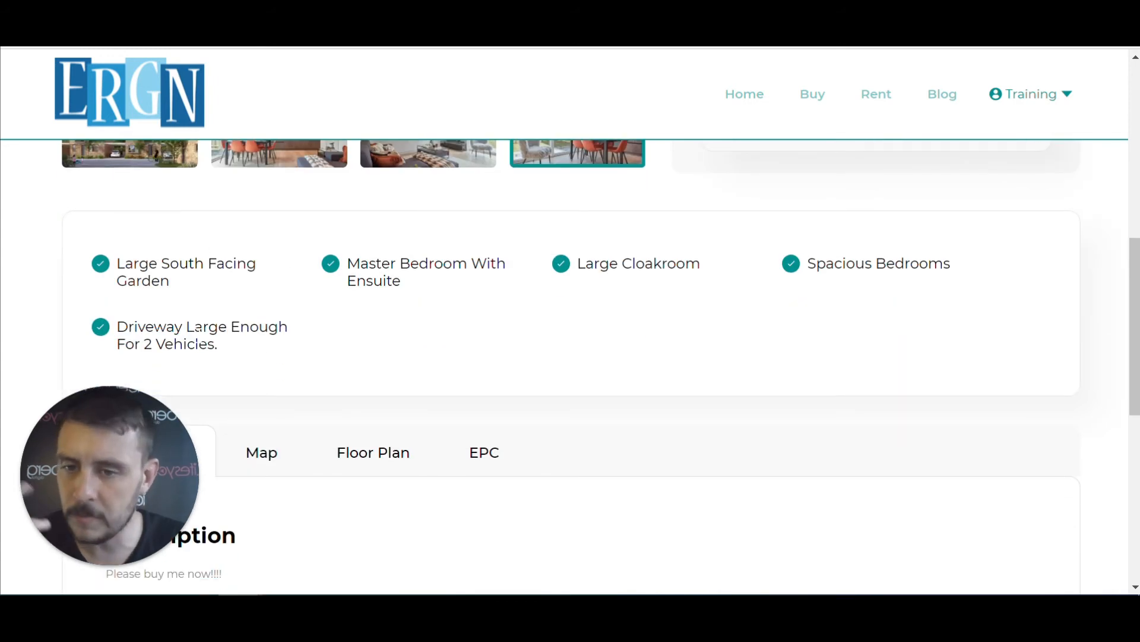
scroll(500, 383, down, 3)
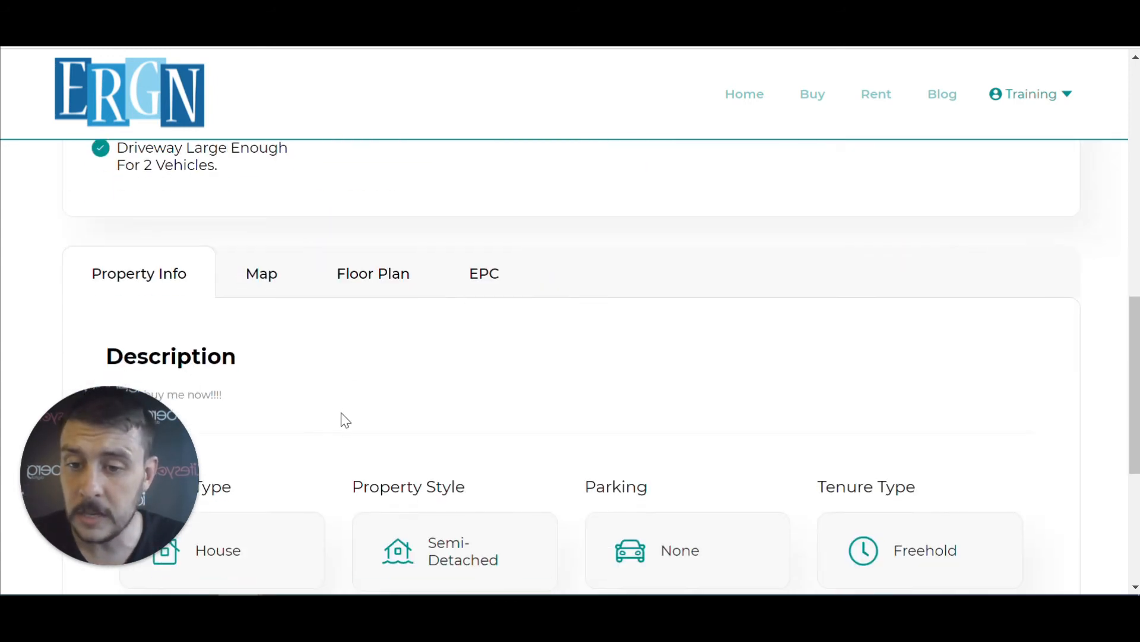
scroll(351, 364, down, 3)
scroll(359, 344, up, 1)
scroll(416, 369, down, 1)
scroll(617, 247, up, 2)
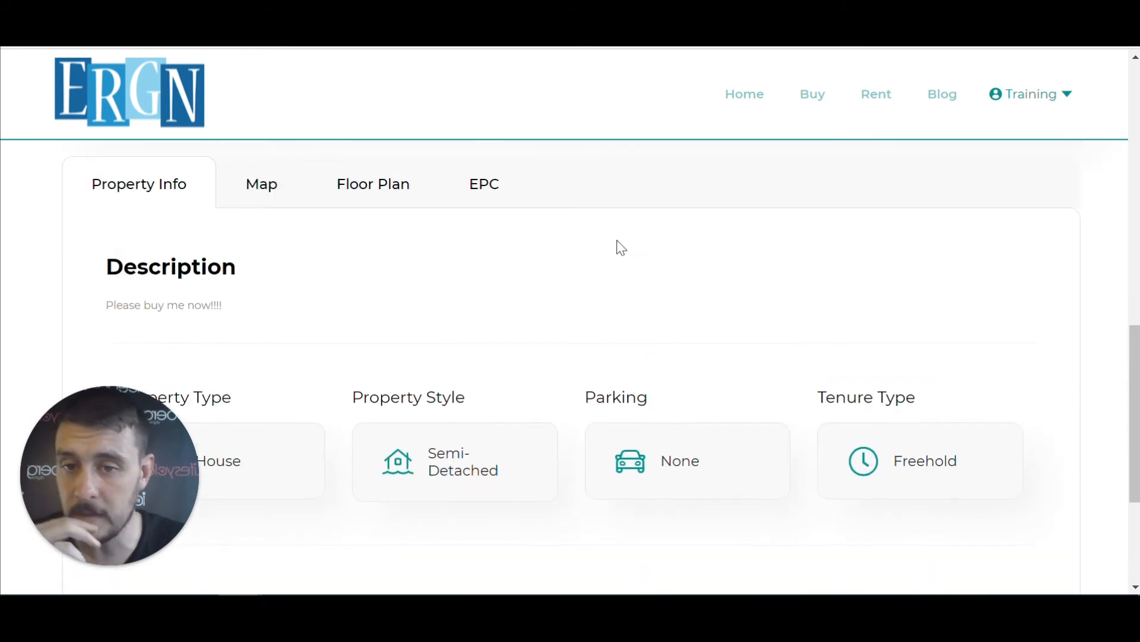
View the listing's Floor Plan, Map and EPC, then return to Property Info
click(393, 192)
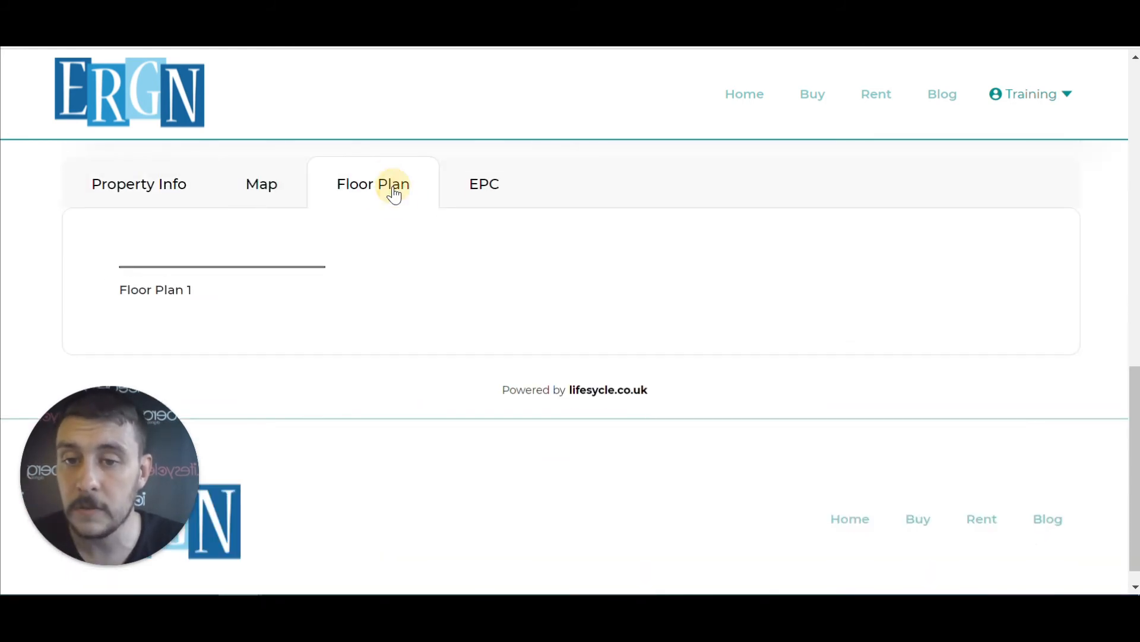
click(260, 188)
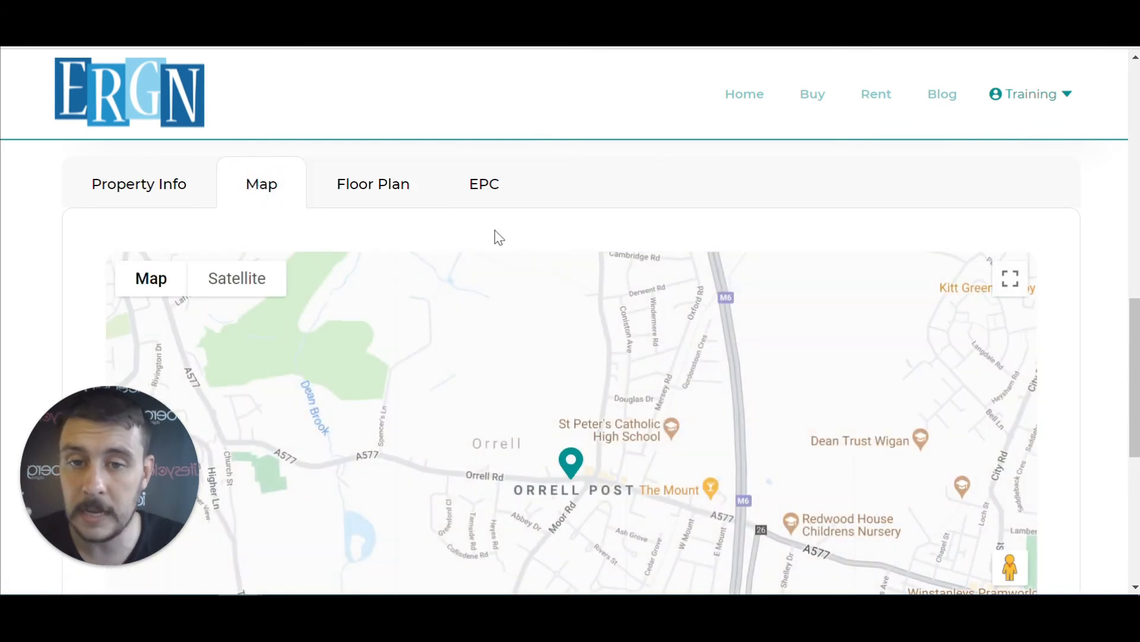
click(486, 191)
click(149, 195)
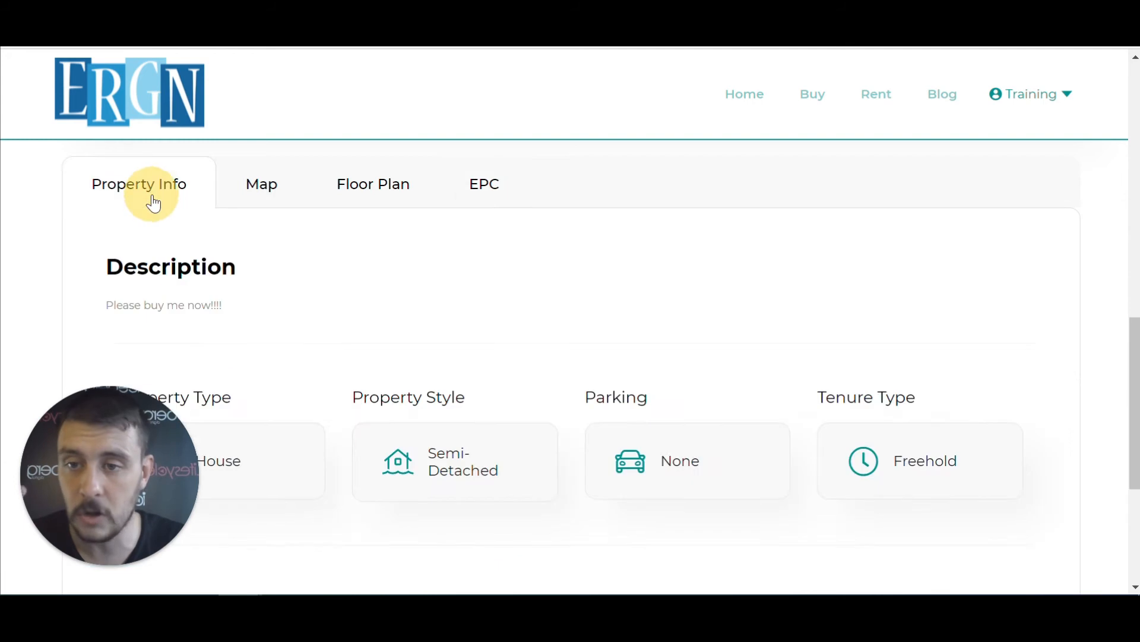
scroll(784, 325, up, 1)
scroll(784, 324, up, 10)
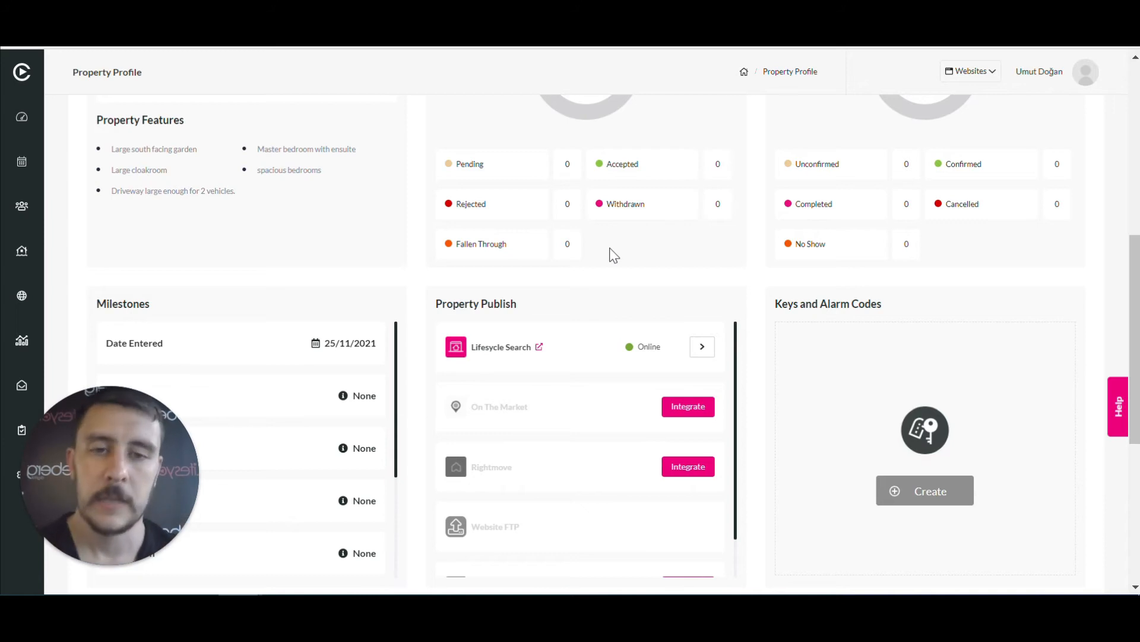
Switch the Orrell Road property's status from On Hold to Available
scroll(568, 230, up, 8)
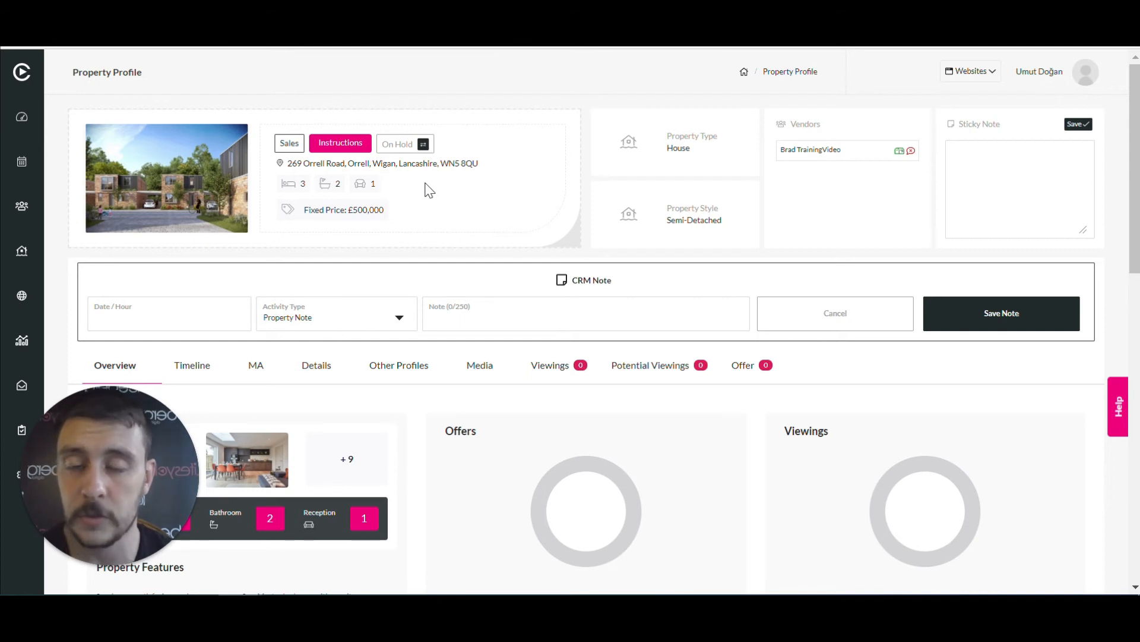
click(423, 146)
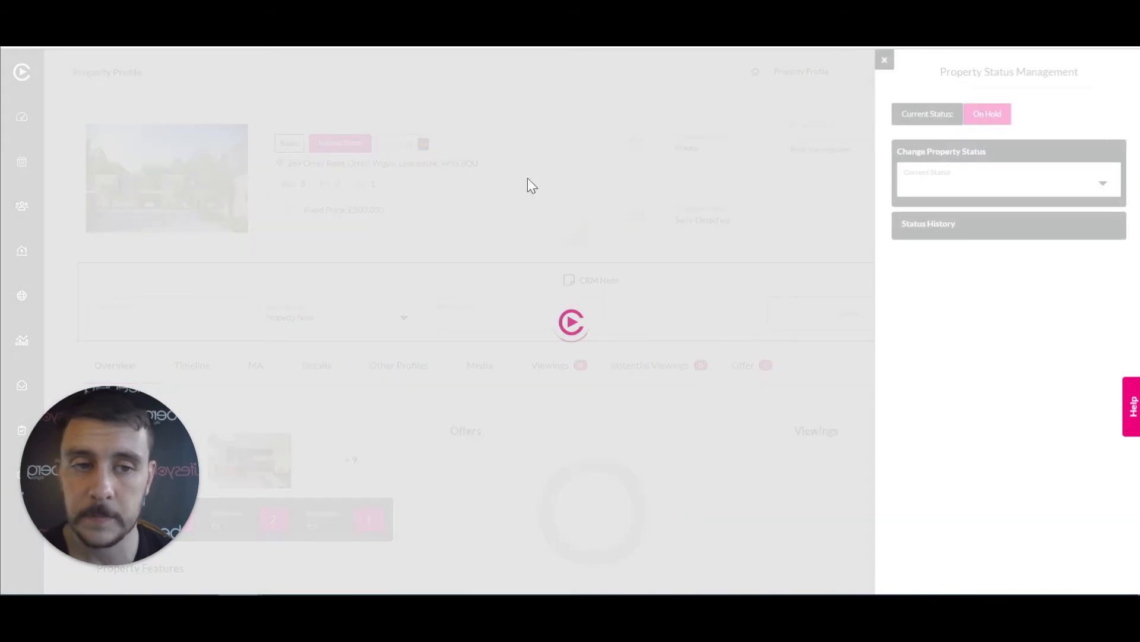
click(1103, 184)
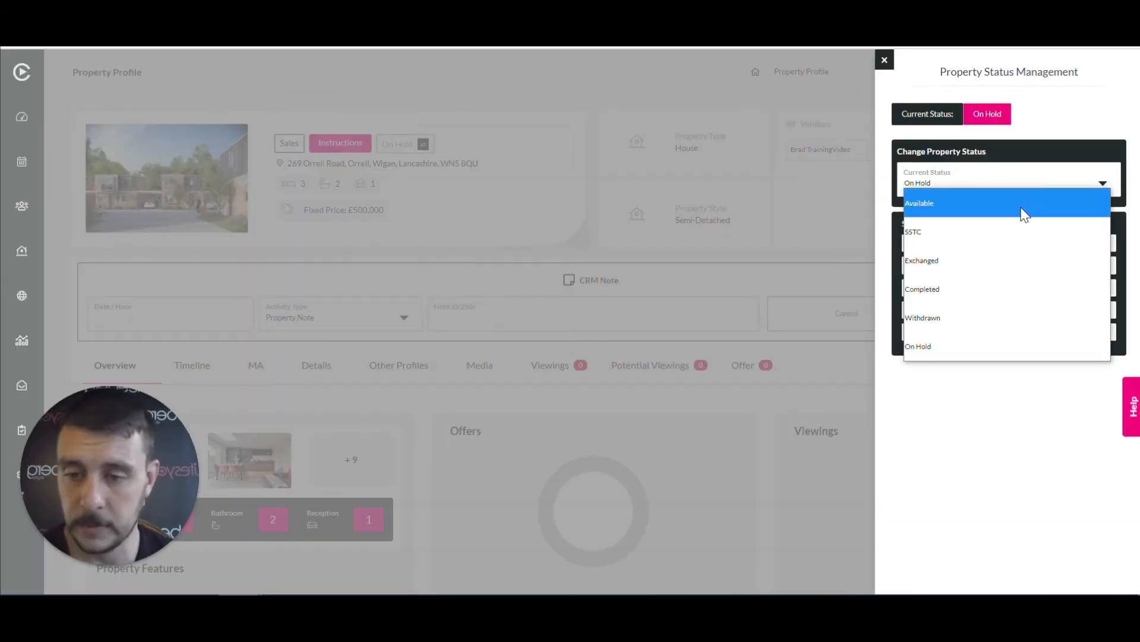
click(1023, 212)
click(1003, 302)
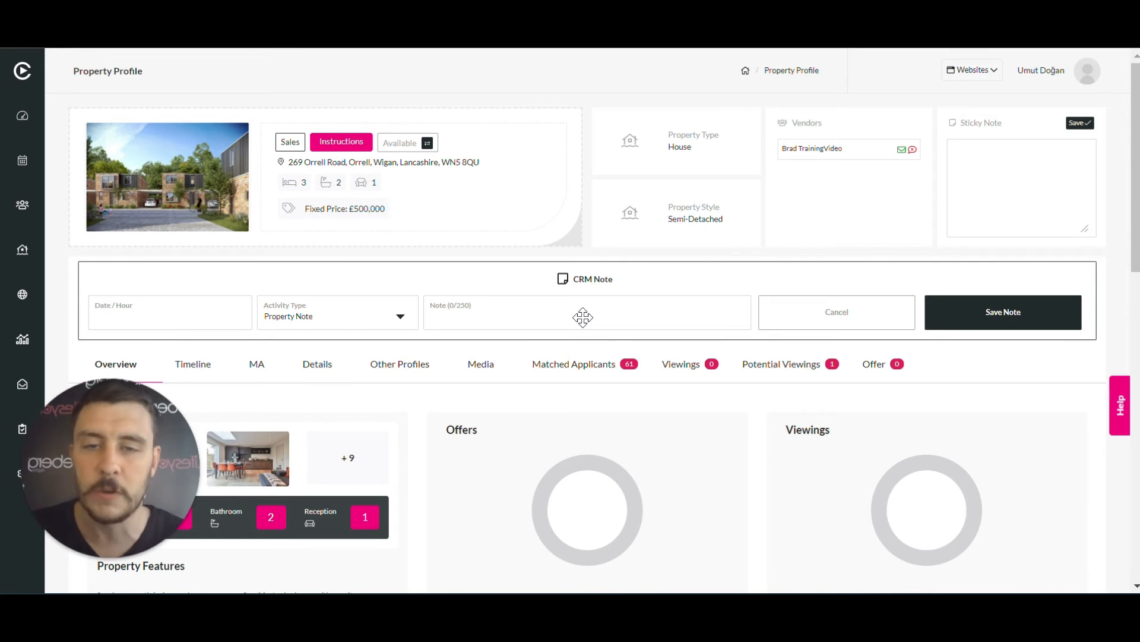
On the ERGN website, start a registration as someone looking to buy
key(ctrl+Tab)
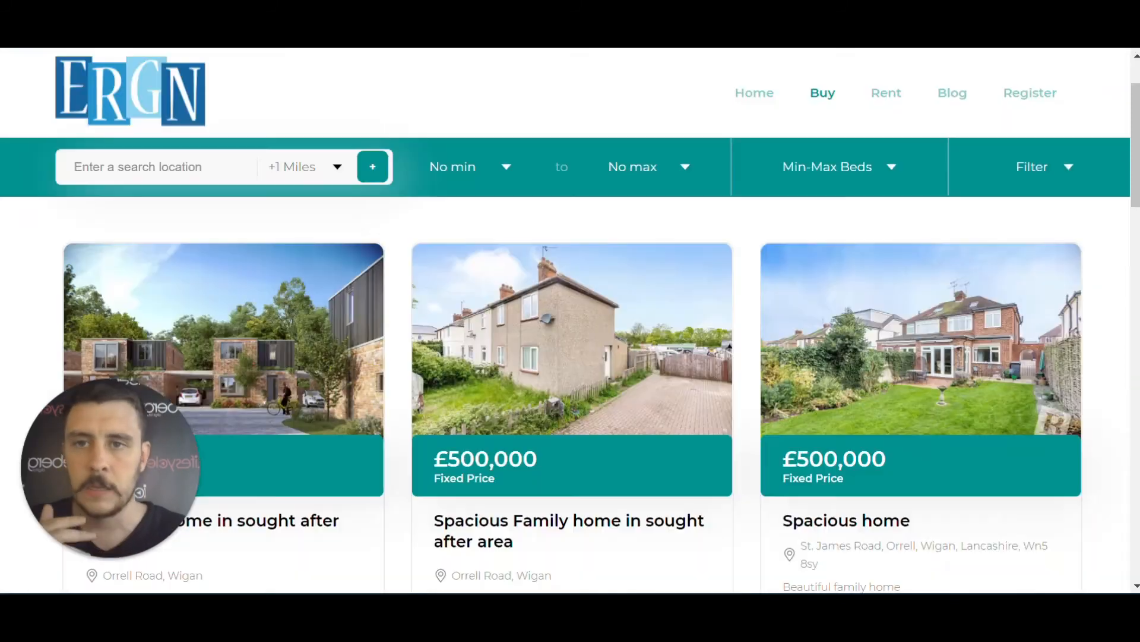
click(1031, 95)
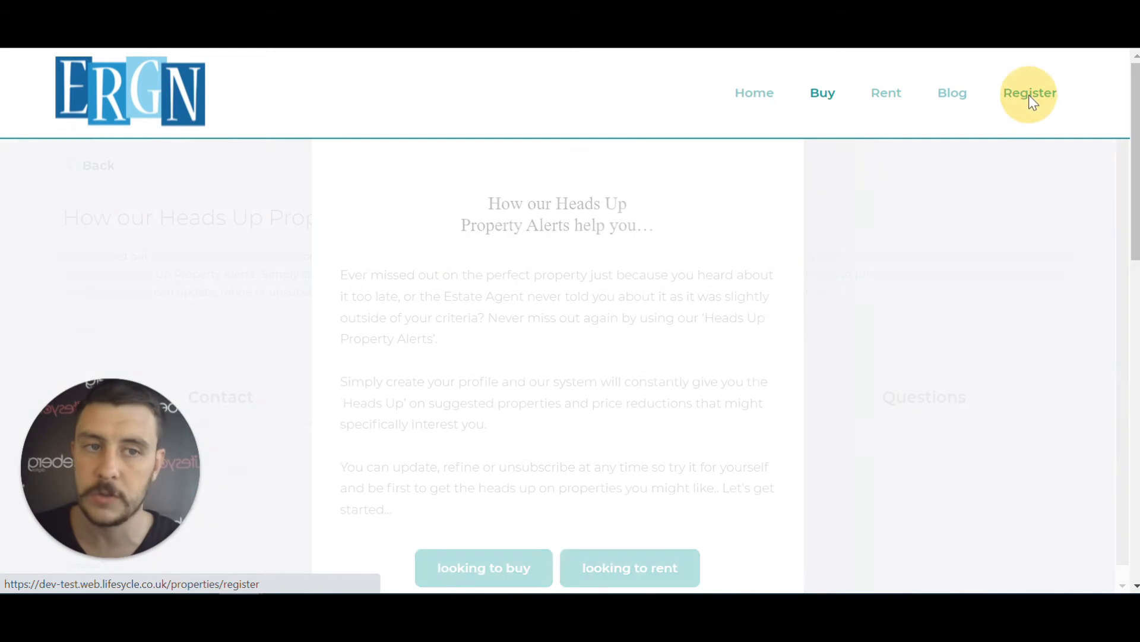
click(507, 570)
scroll(357, 344, down, 6)
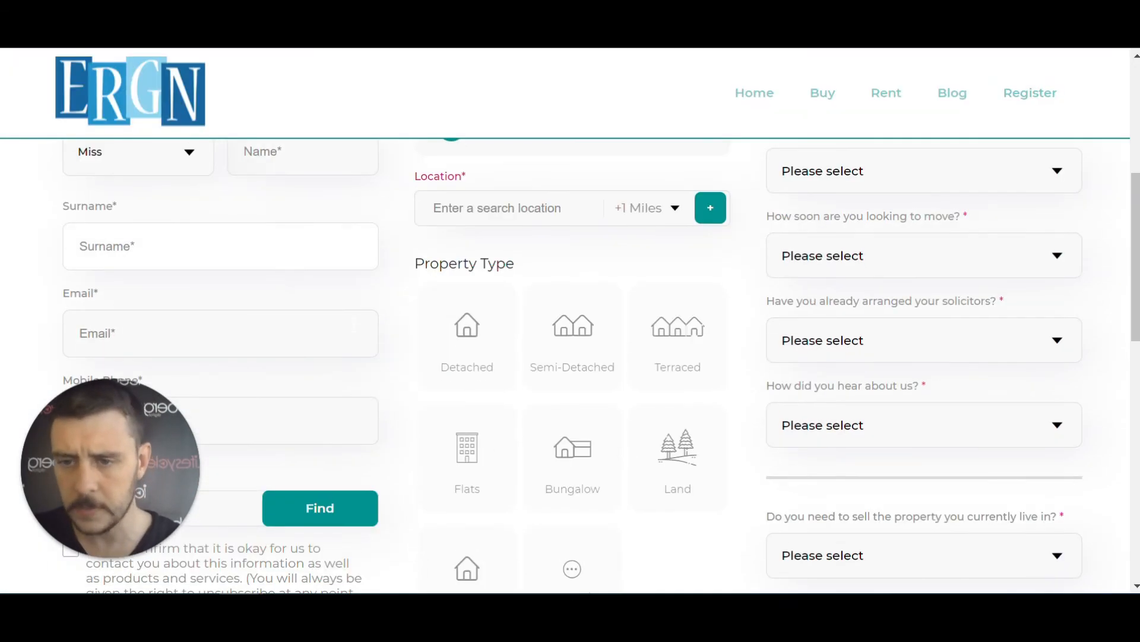
drag(131, 454, 587, 458)
scroll(330, 392, up, 1)
scroll(330, 392, down, 1)
scroll(328, 392, up, 1)
Set title Mr and enter the buyer's first name, surname, e-mail and mobile number
click(288, 250)
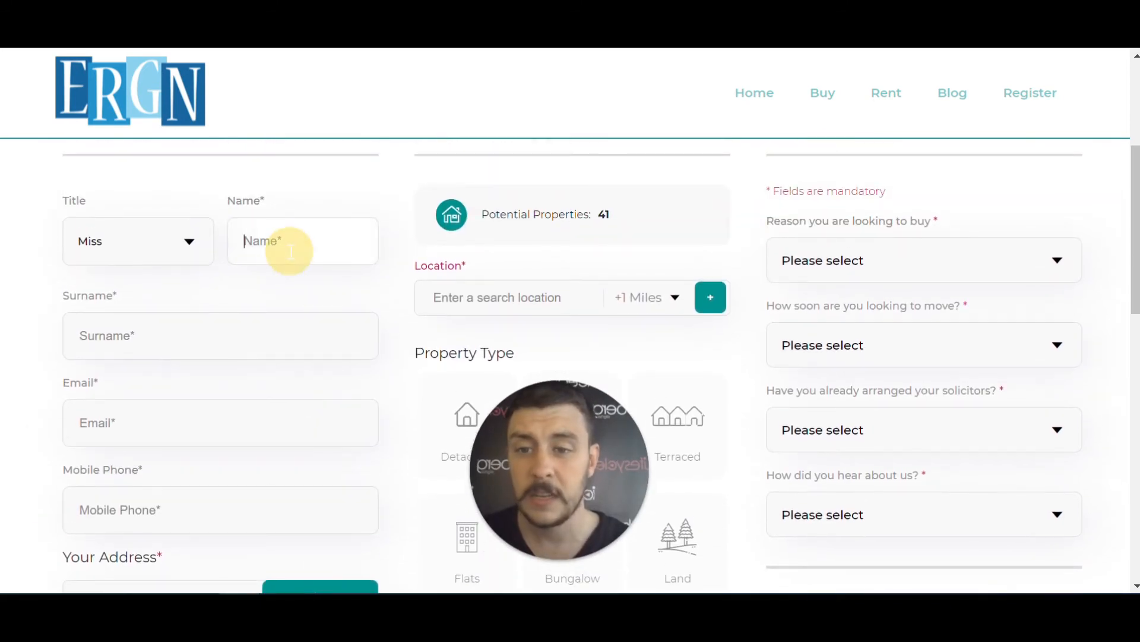
click(192, 245)
click(134, 328)
click(261, 249)
text(training)
key(Tab)
text(video)
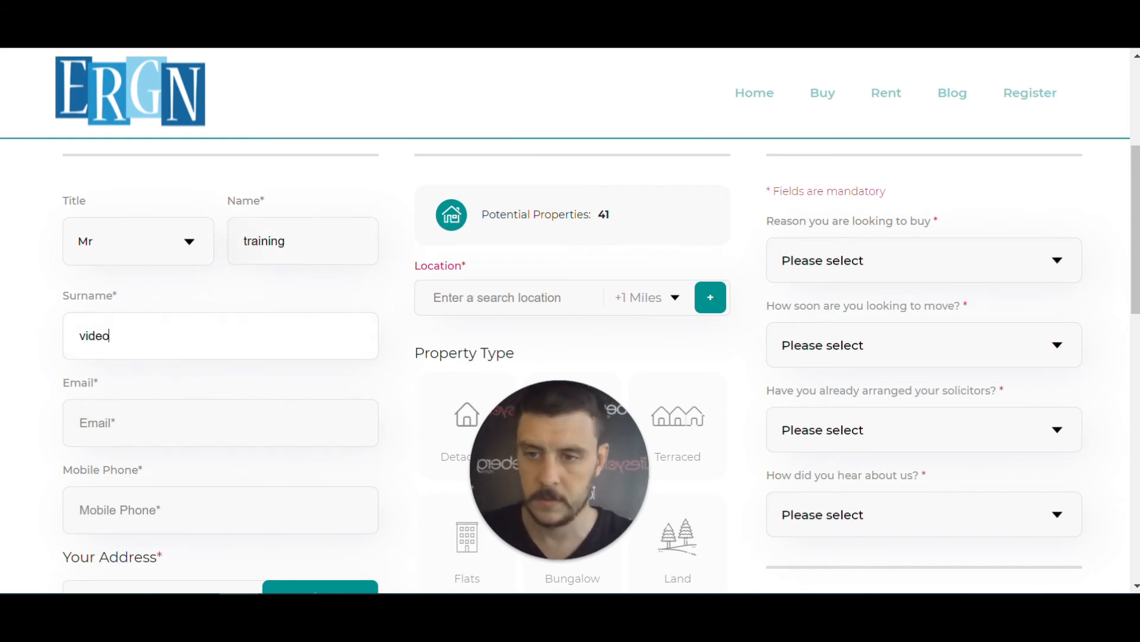
key(Tab)
key(Tab)
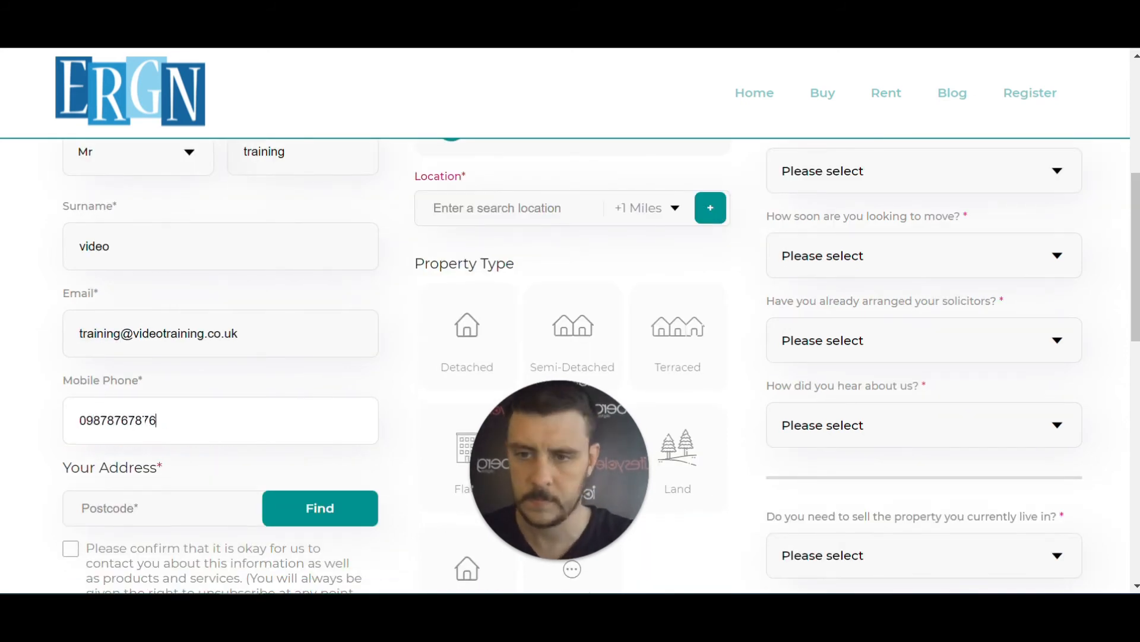
Enter the buyer's postcode, pick their address, tick consent and save the contact
key(Tab)
text(wn5 8qu)
click(213, 434)
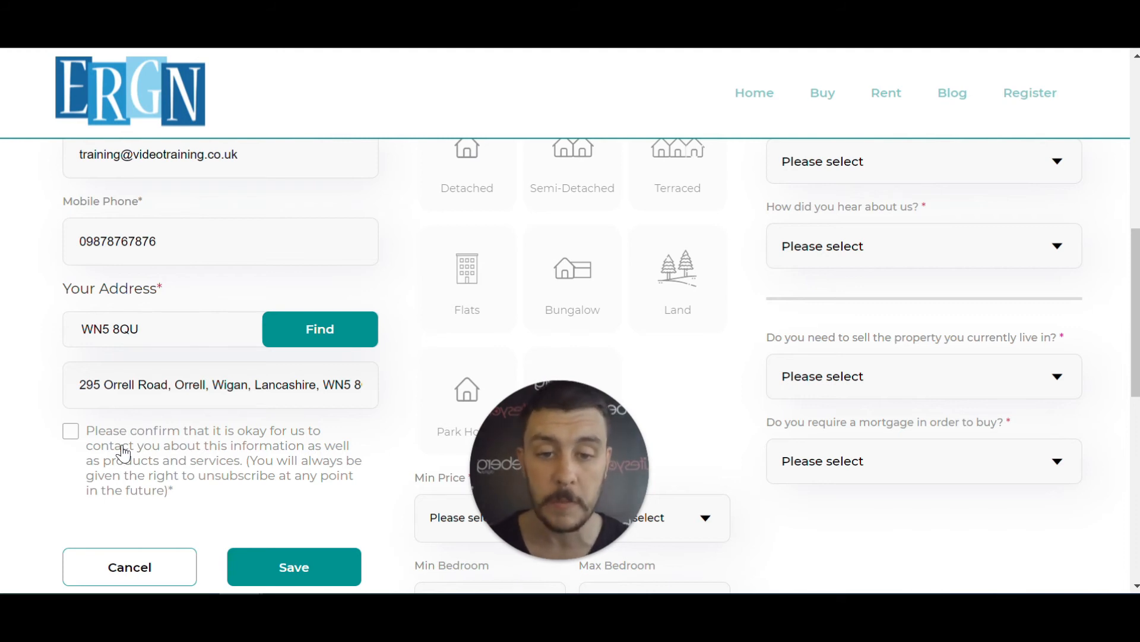
click(71, 432)
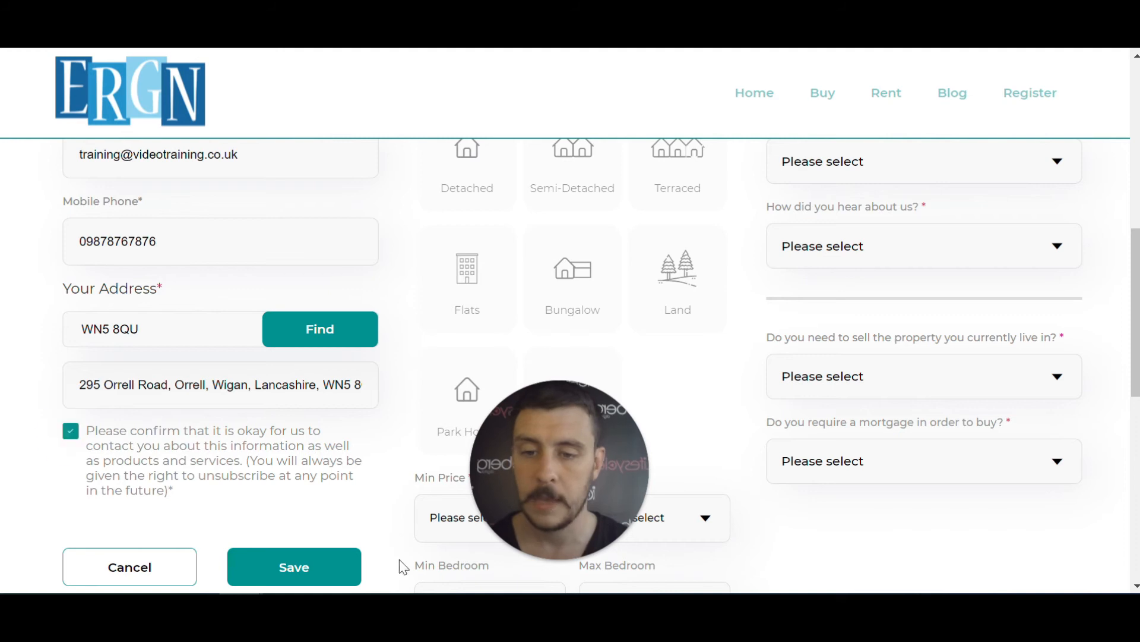
click(315, 570)
scroll(319, 530, up, 3)
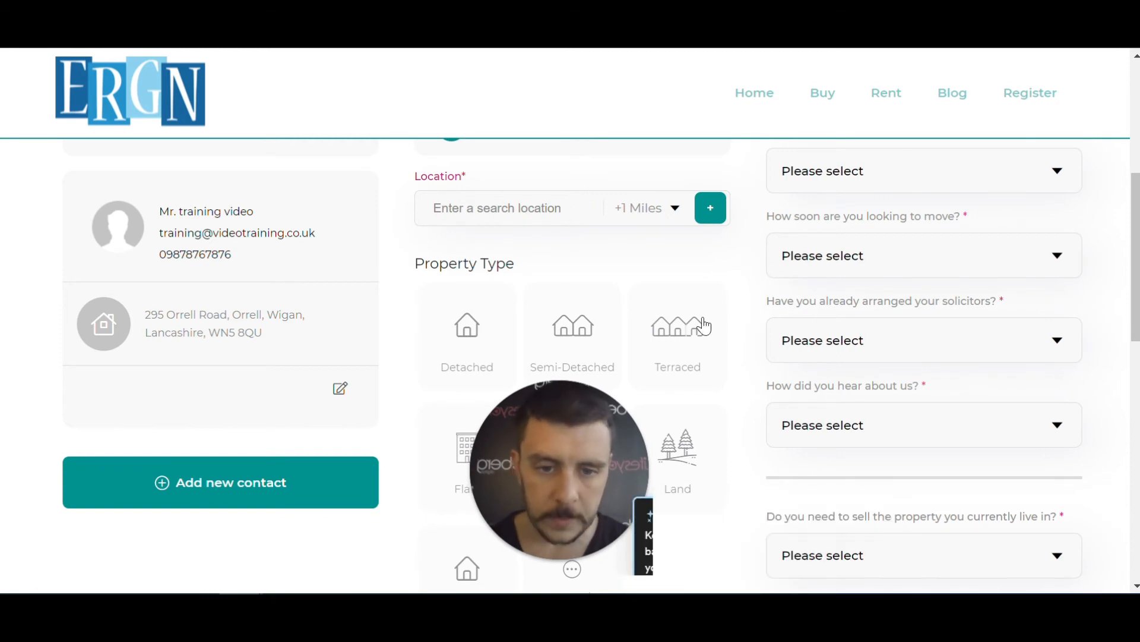
drag(562, 449, 238, 453)
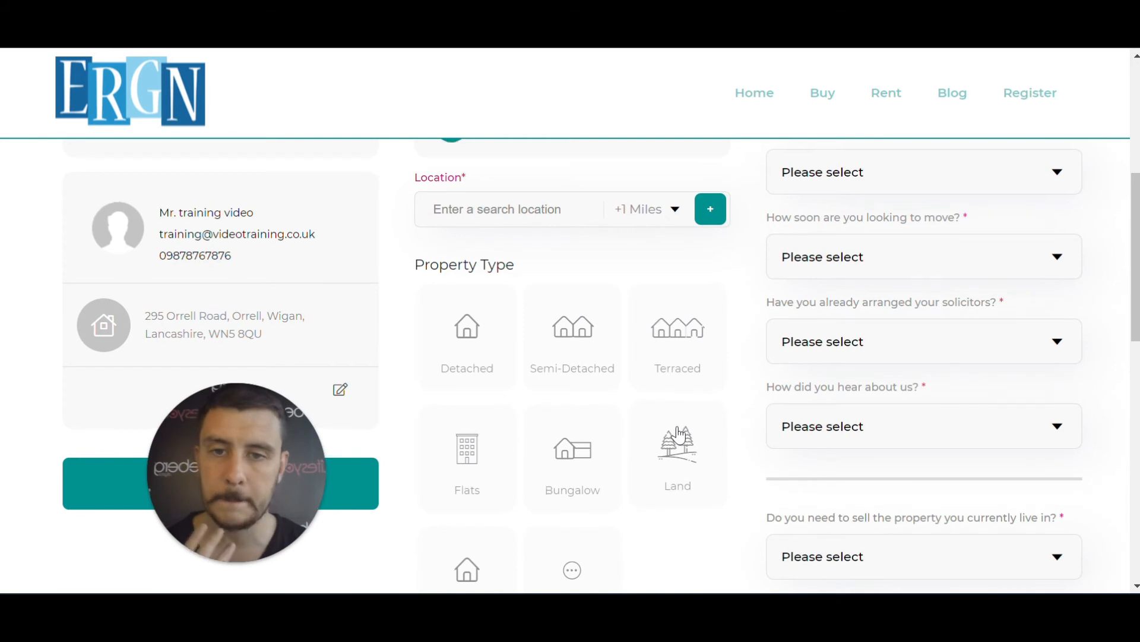
scroll(679, 435, up, 3)
scroll(644, 292, down, 2)
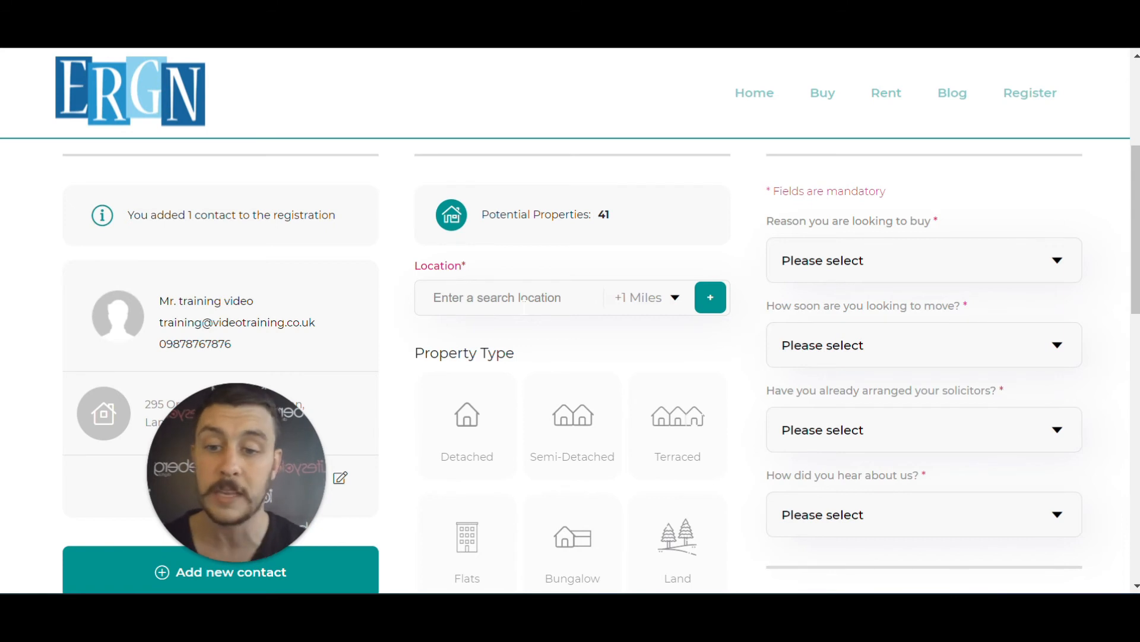
Add St Peter's Catholic High School as a search location with a 5-mile radius
click(523, 299)
text(St)
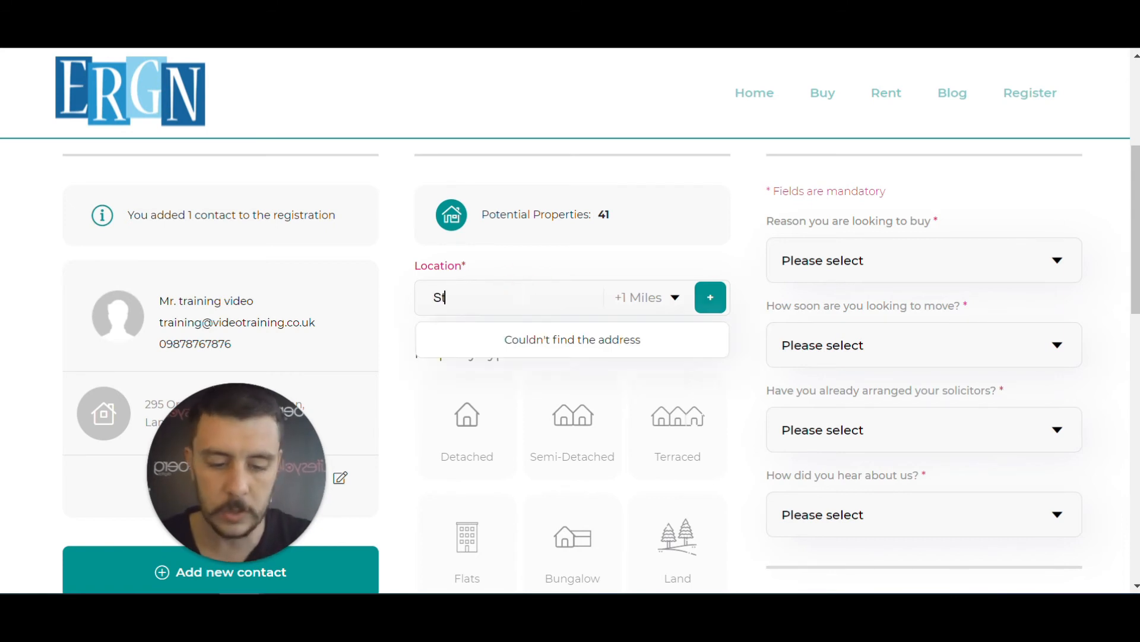
text(.peters c)
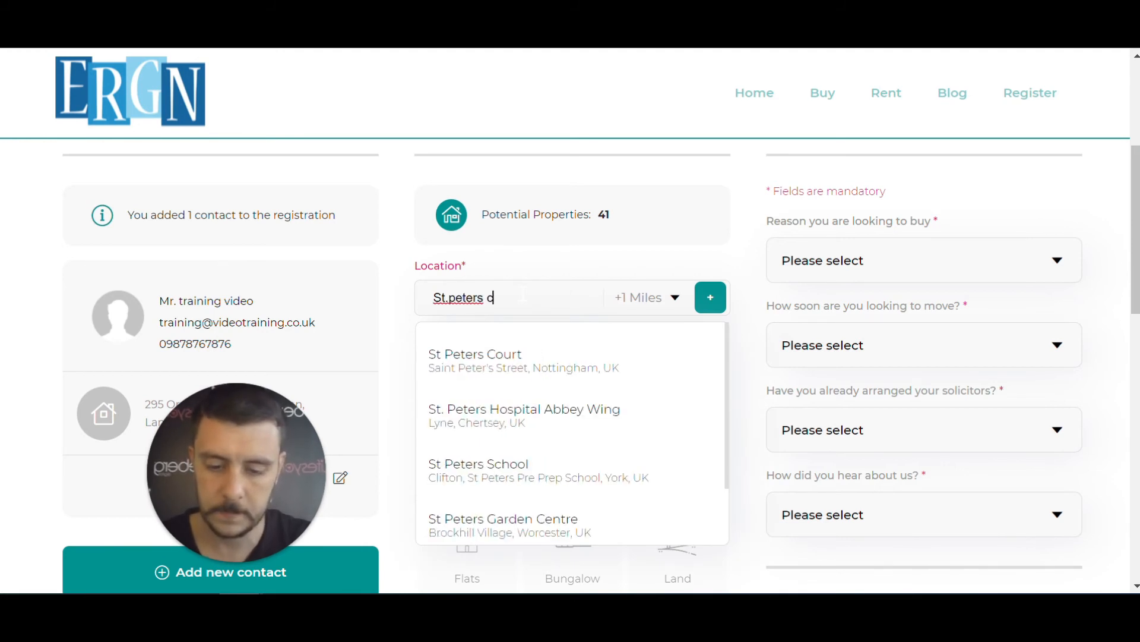
text(atholic high)
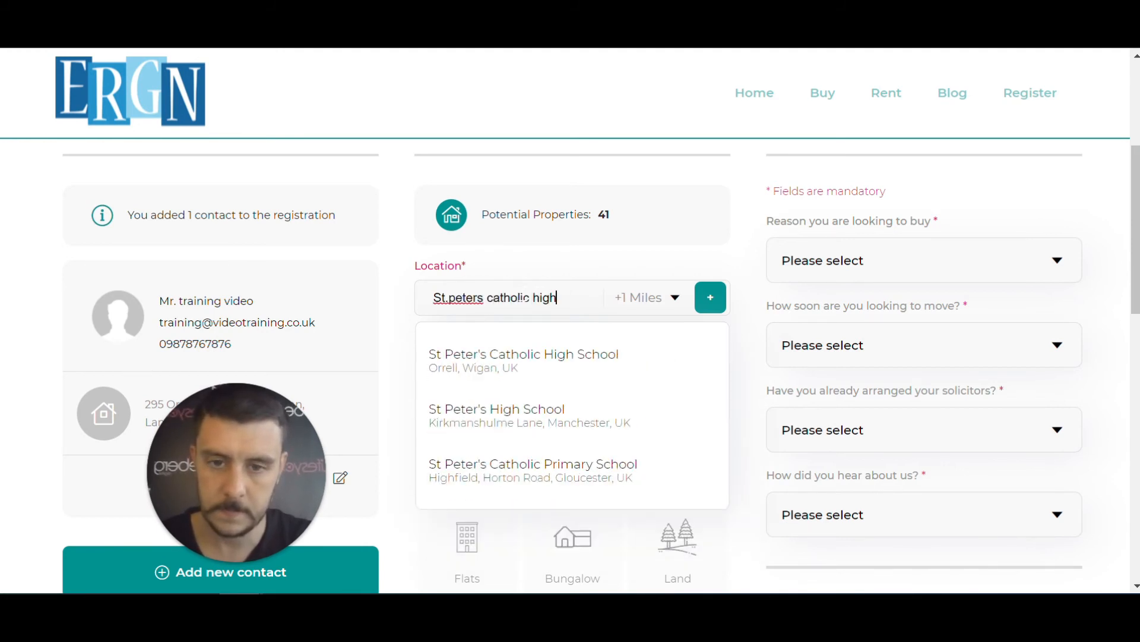
click(555, 359)
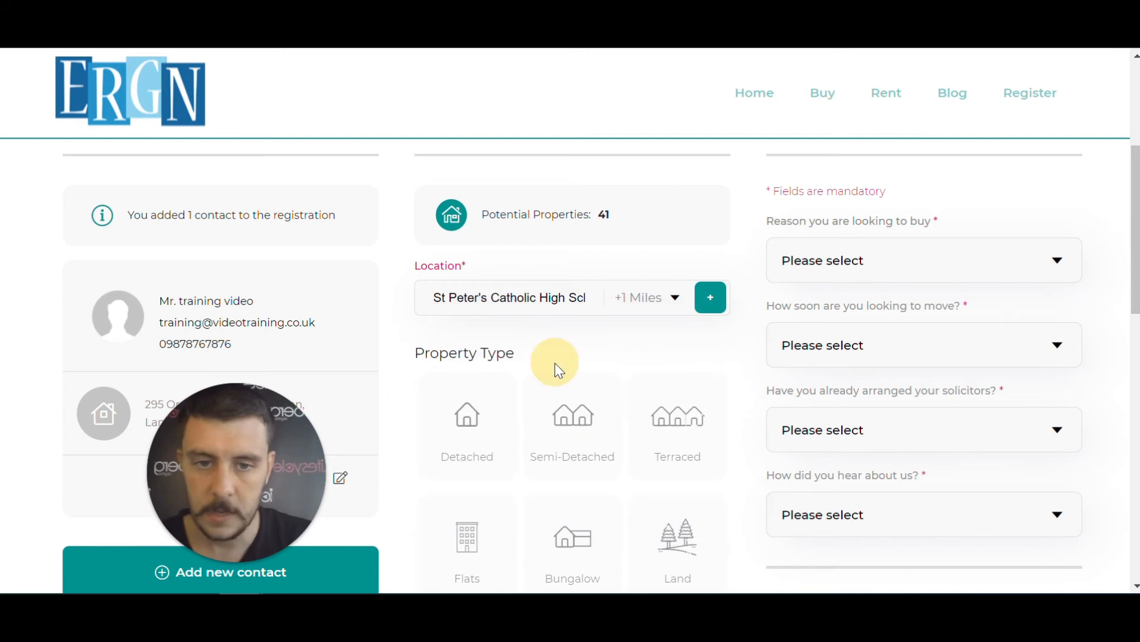
click(673, 300)
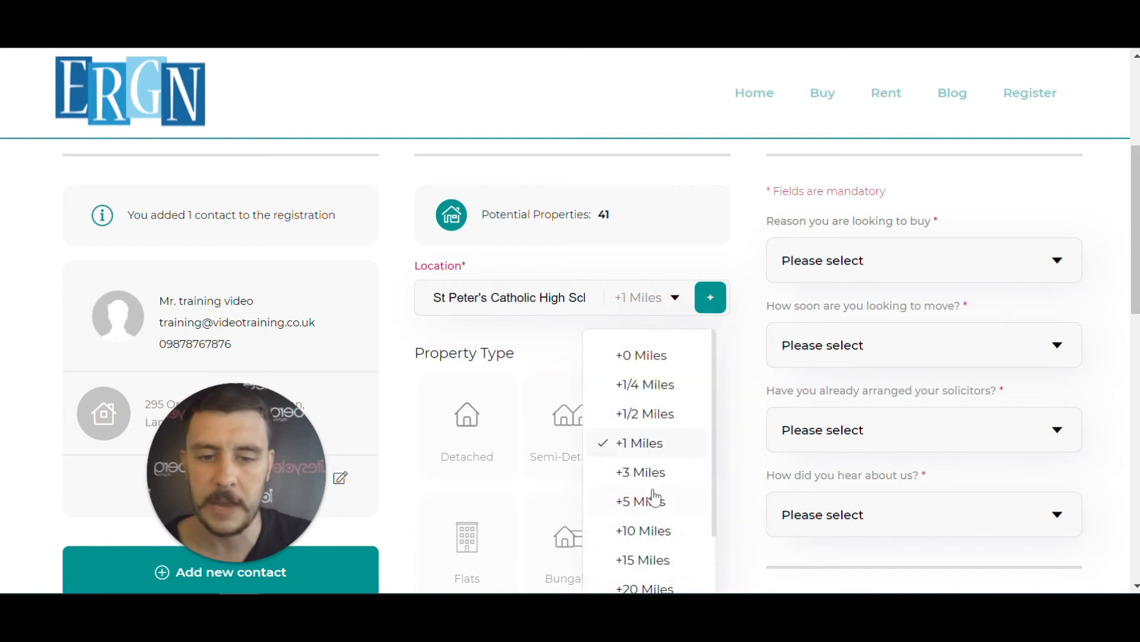
click(656, 497)
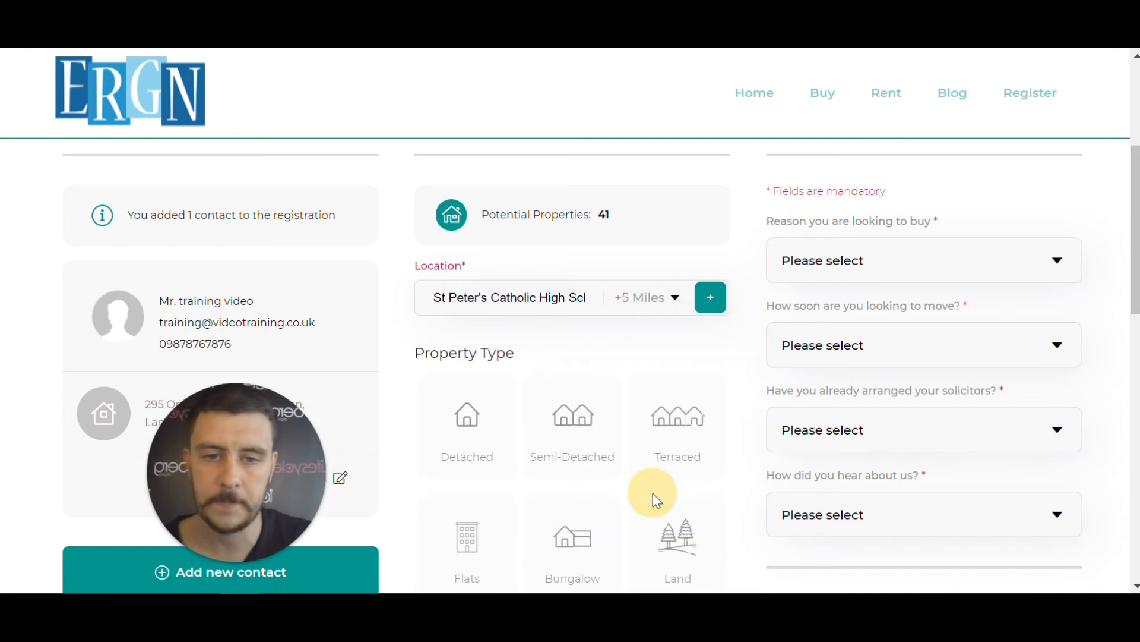
click(712, 305)
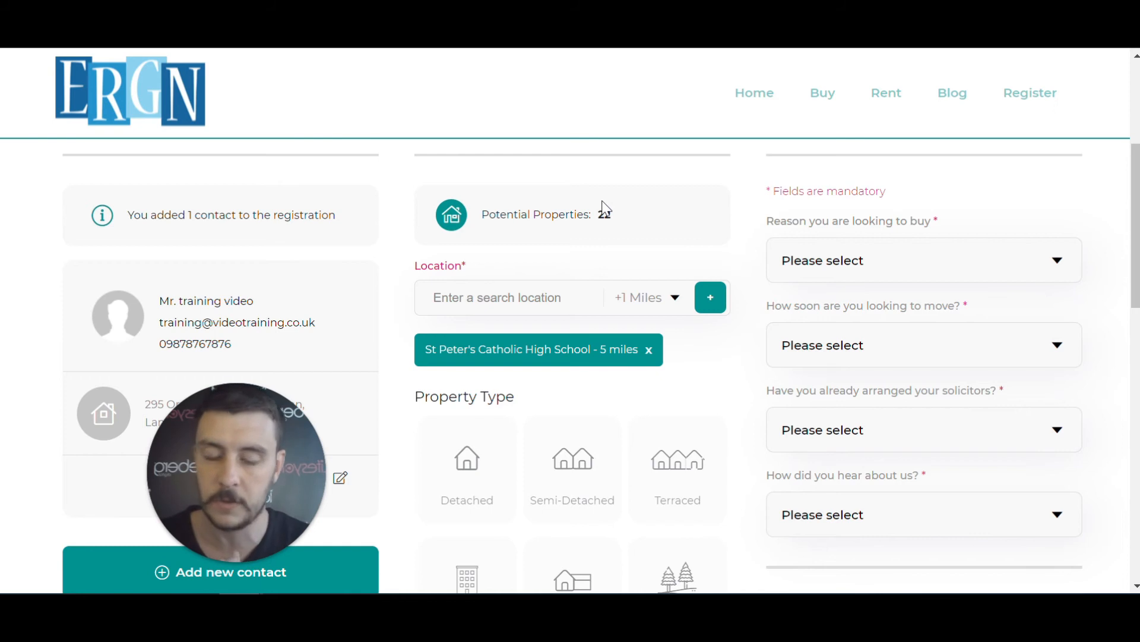
Add Stag Inn Wigan as a second search location with a 5-mile radius
click(503, 286)
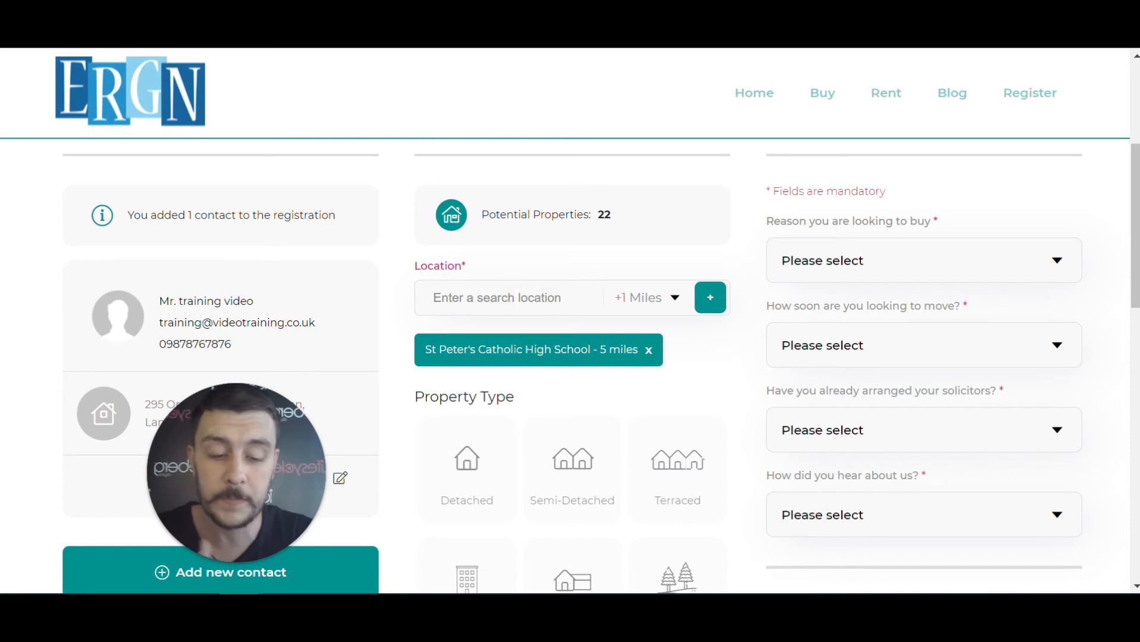
text(the stag inn)
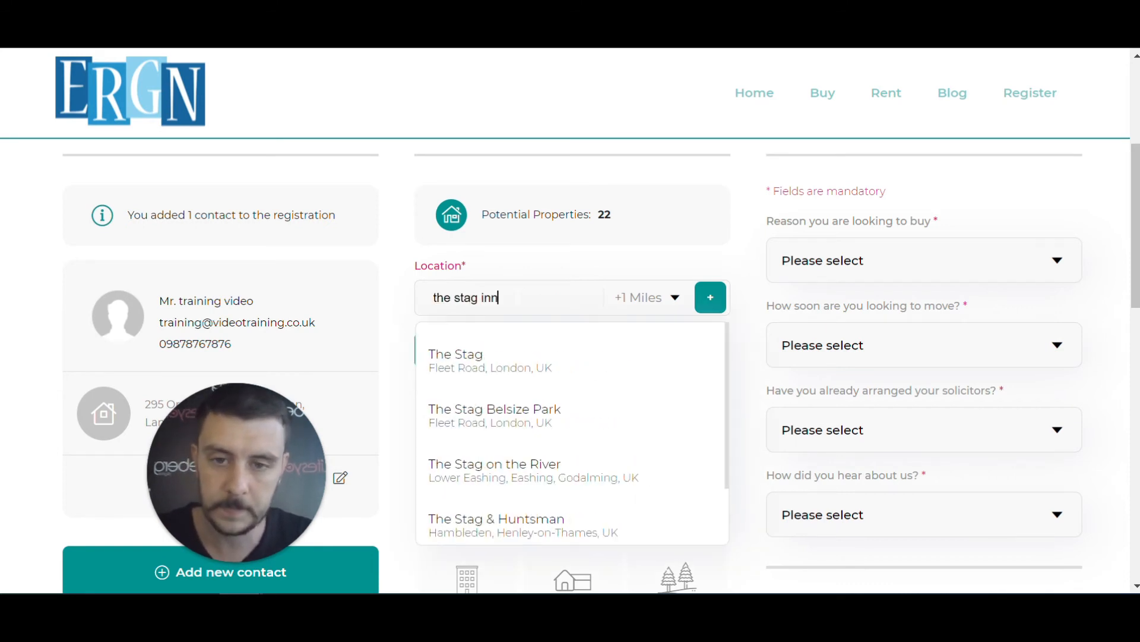
text( orr)
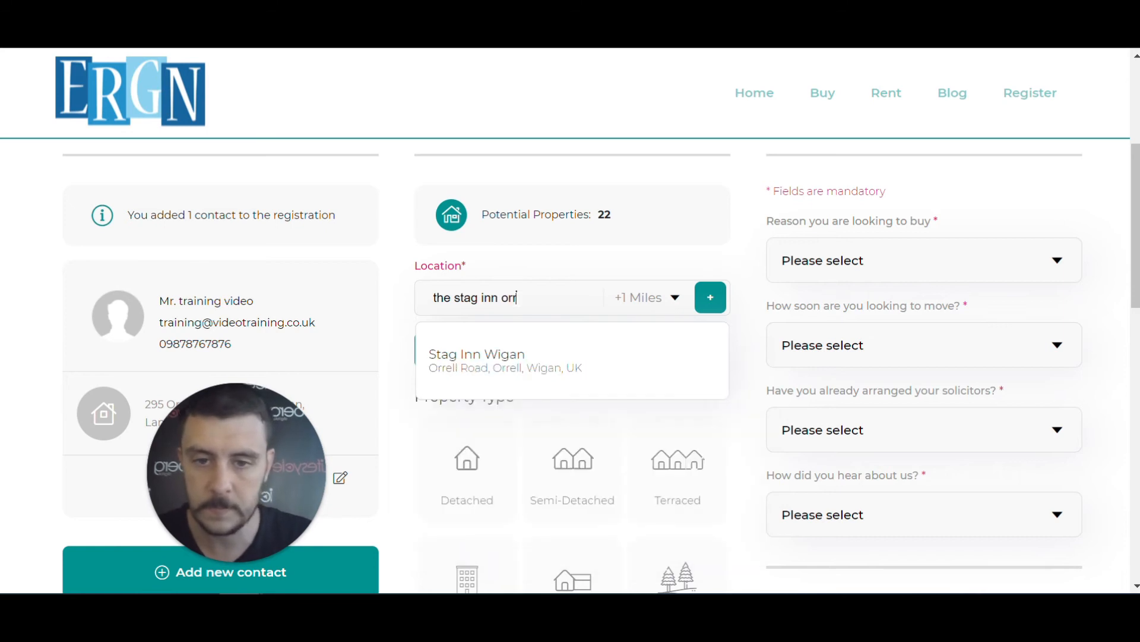
click(582, 356)
click(675, 302)
click(654, 501)
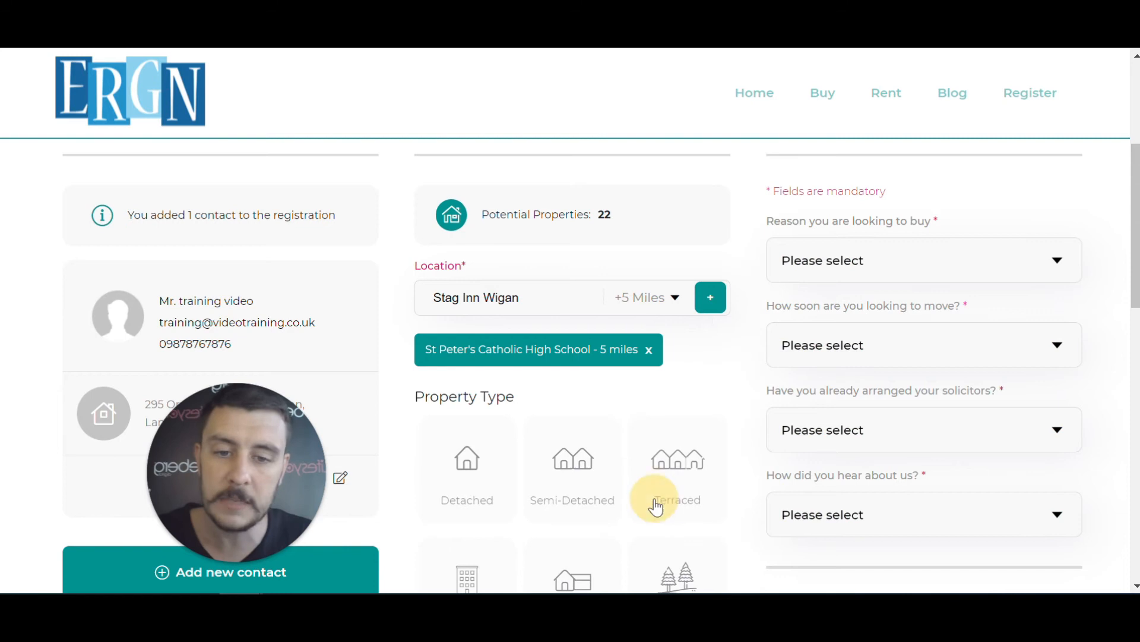
click(712, 303)
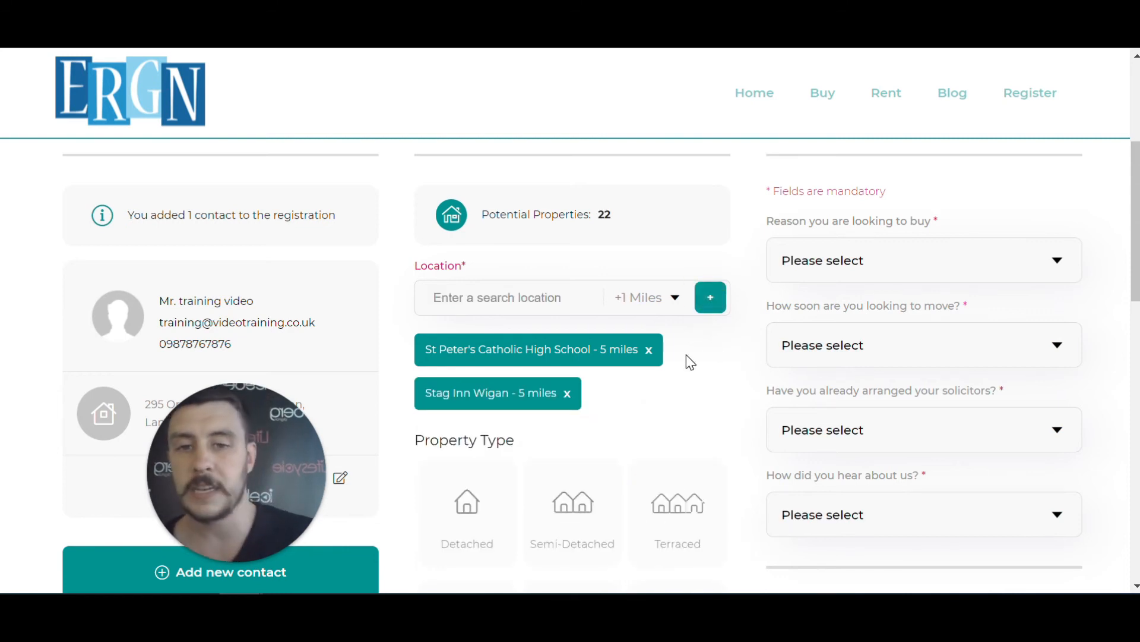
scroll(686, 358, down, 4)
scroll(692, 355, down, 3)
scroll(690, 351, up, 3)
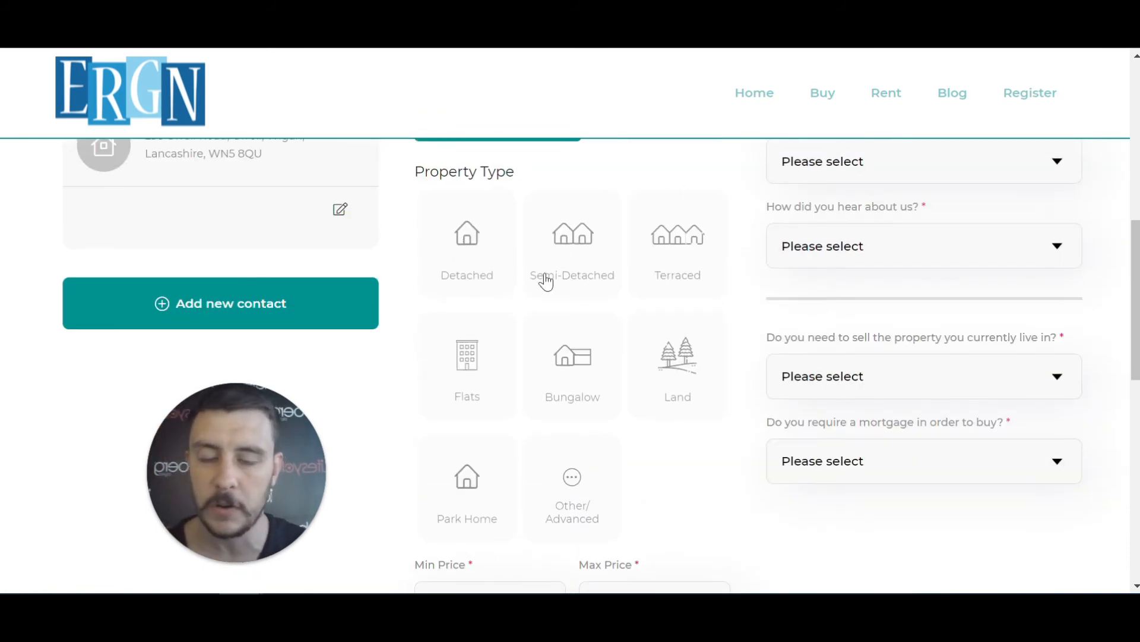
Select Detached and Semi-Detached as the wanted property types
click(462, 252)
click(581, 259)
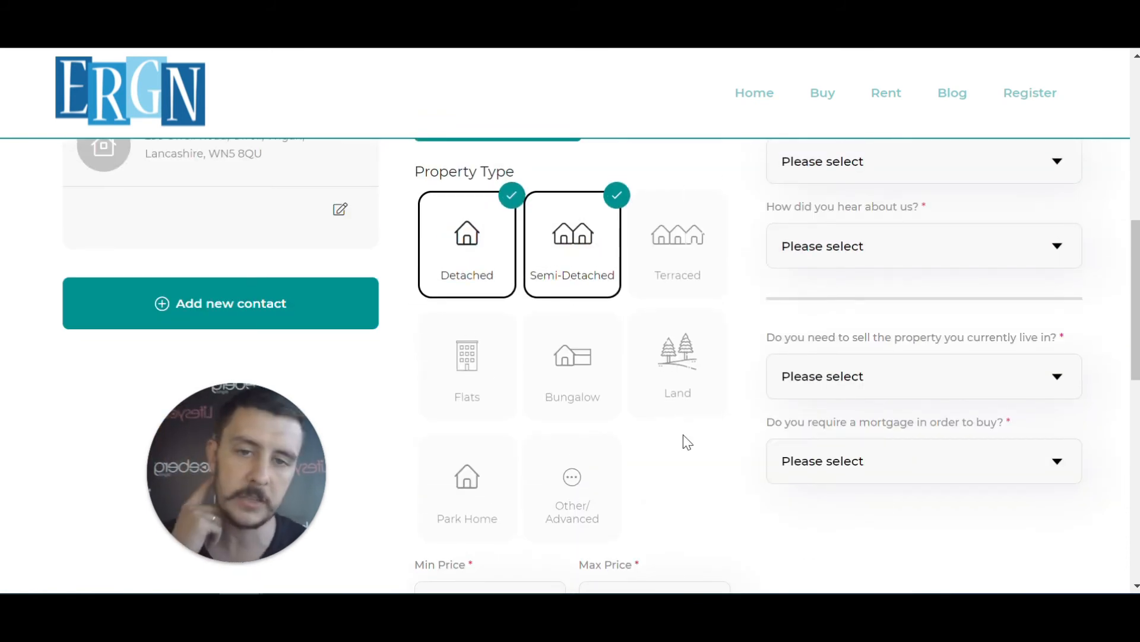
scroll(682, 438, down, 3)
scroll(751, 336, up, 9)
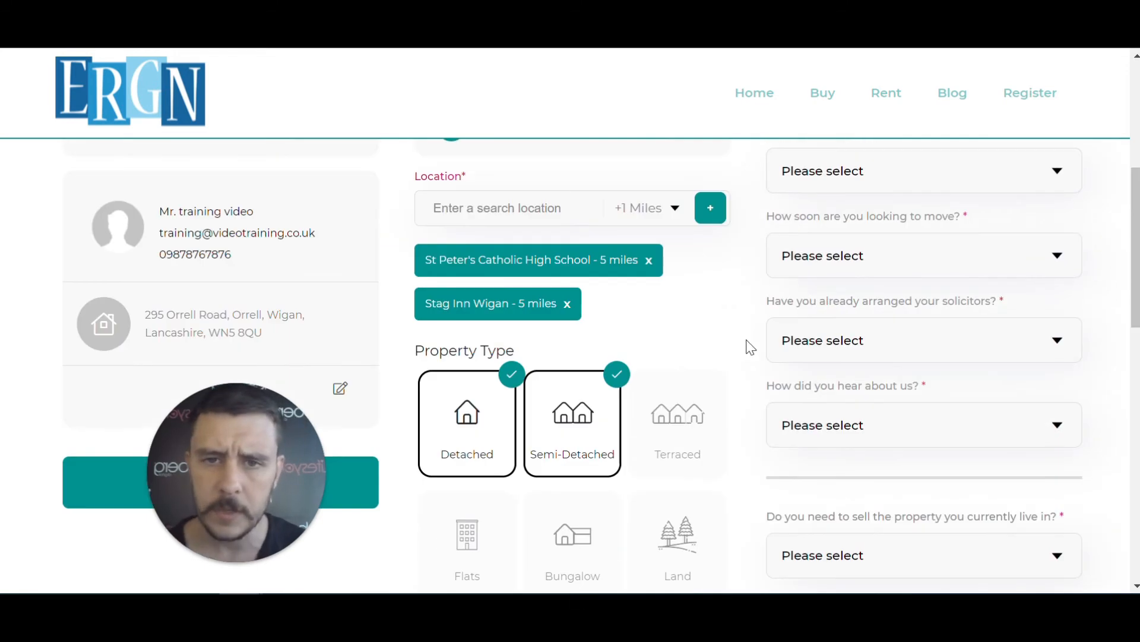
scroll(750, 344, down, 5)
scroll(750, 347, up, 5)
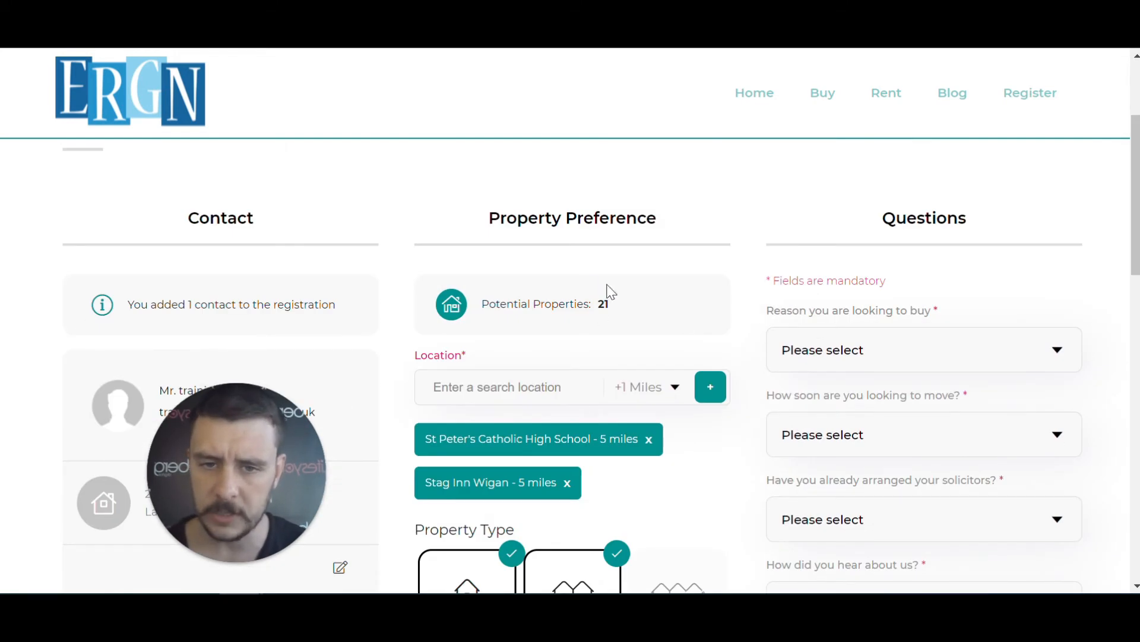
scroll(633, 320, down, 13)
scroll(634, 323, up, 3)
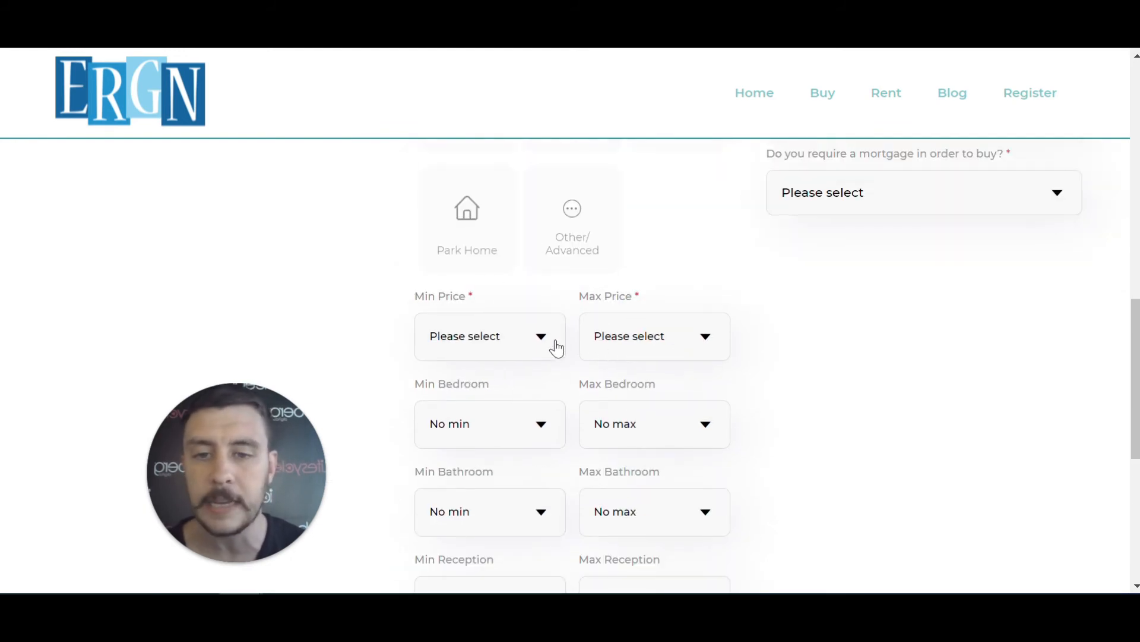
Set Min Price to No min and Max Price to £700,000
click(537, 351)
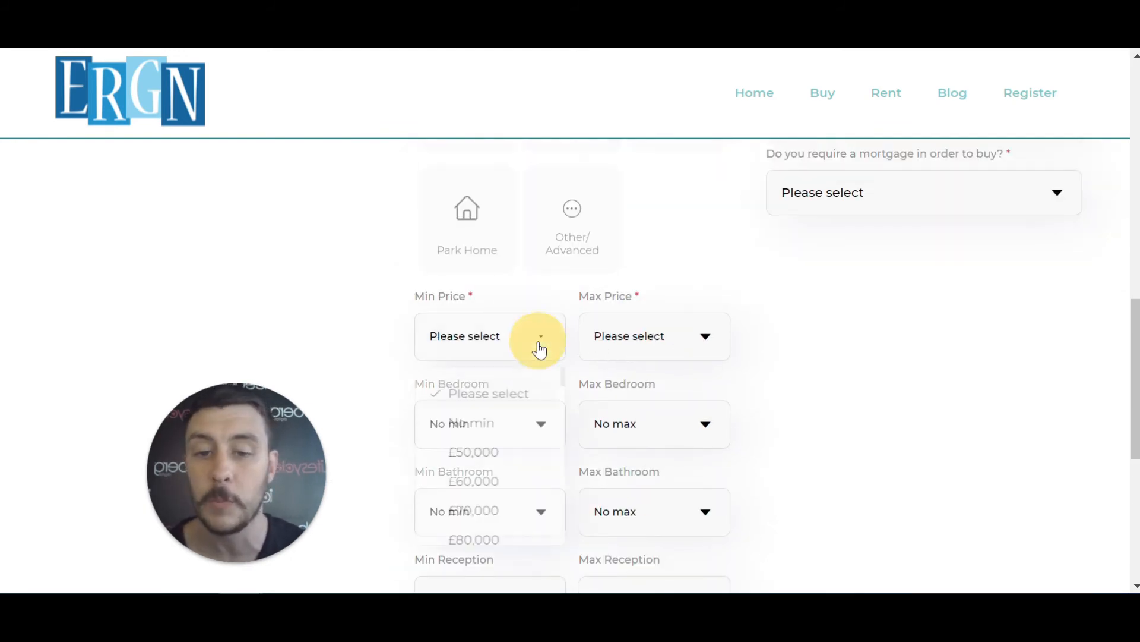
click(476, 424)
click(669, 352)
scroll(658, 458, down, 12)
scroll(660, 458, down, 9)
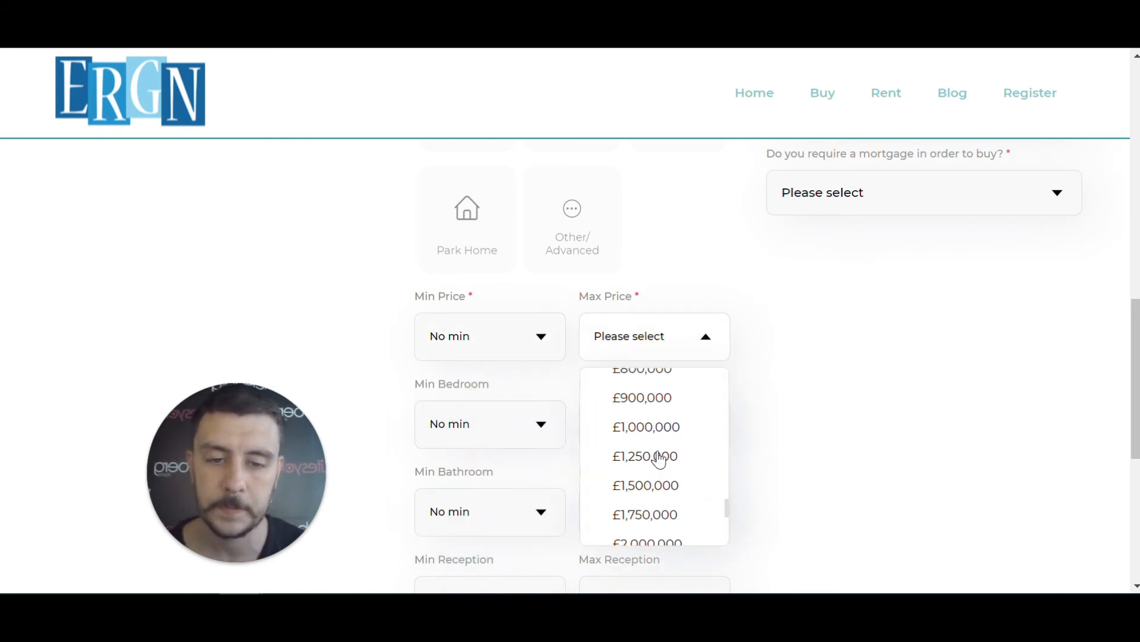
scroll(657, 450, up, 7)
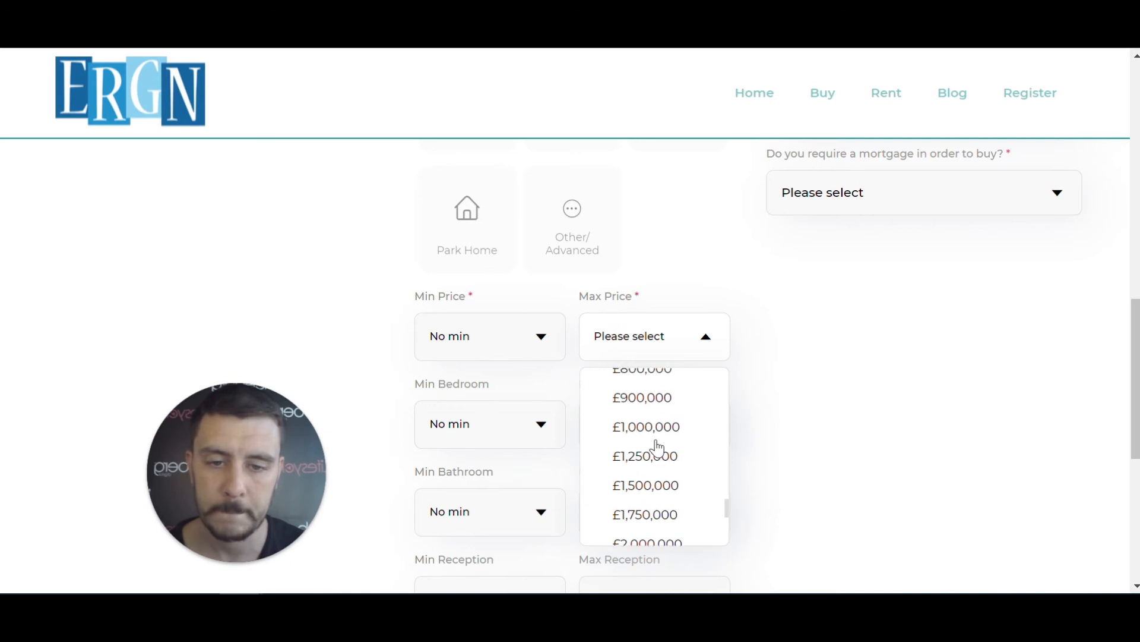
click(654, 432)
scroll(778, 425, down, 2)
scroll(778, 426, down, 3)
scroll(832, 451, up, 12)
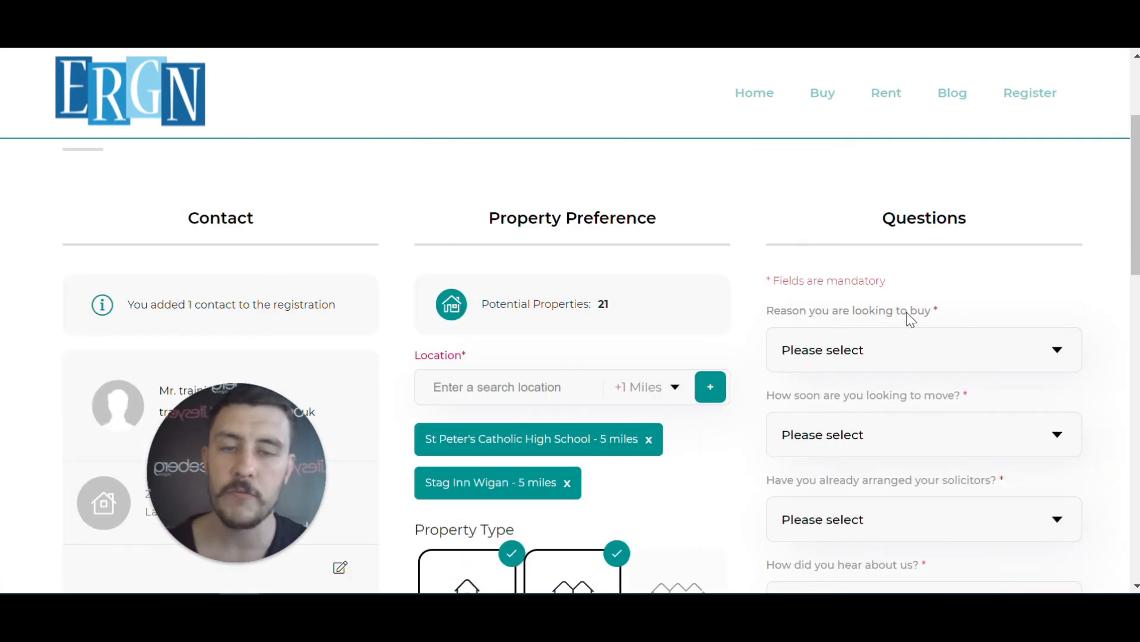
Answer first time buyer, ready to move now, solicitors provided, heard via E-mail, buying with cash
scroll(952, 270, down, 3)
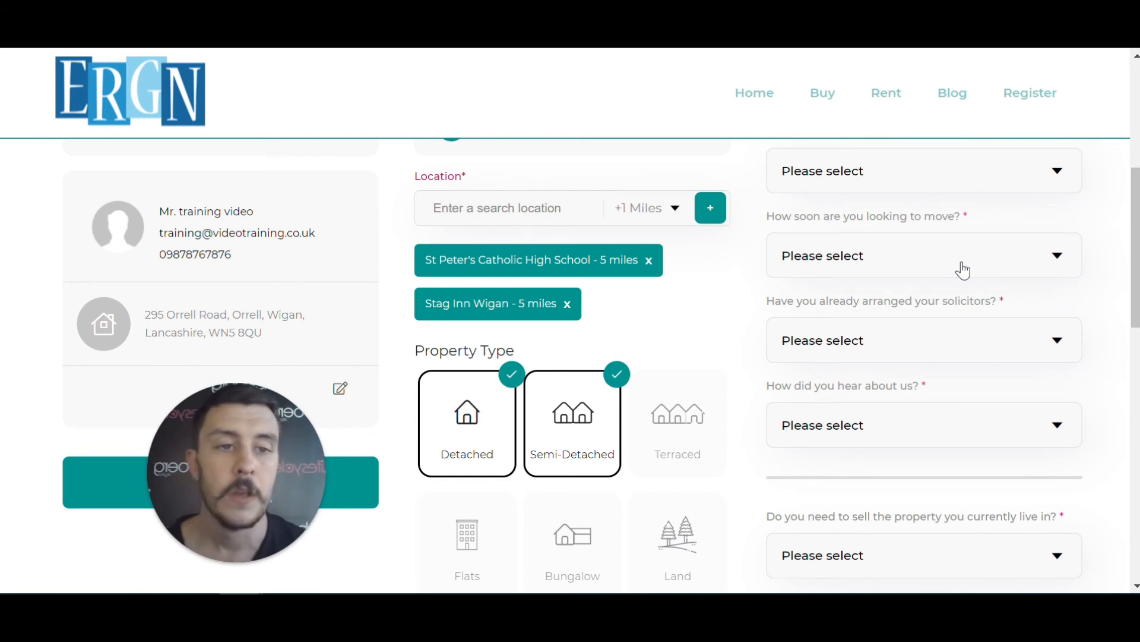
scroll(963, 267, up, 2)
click(1057, 260)
click(956, 313)
click(891, 400)
click(885, 394)
click(878, 299)
click(874, 422)
click(872, 513)
scroll(893, 453, down, 9)
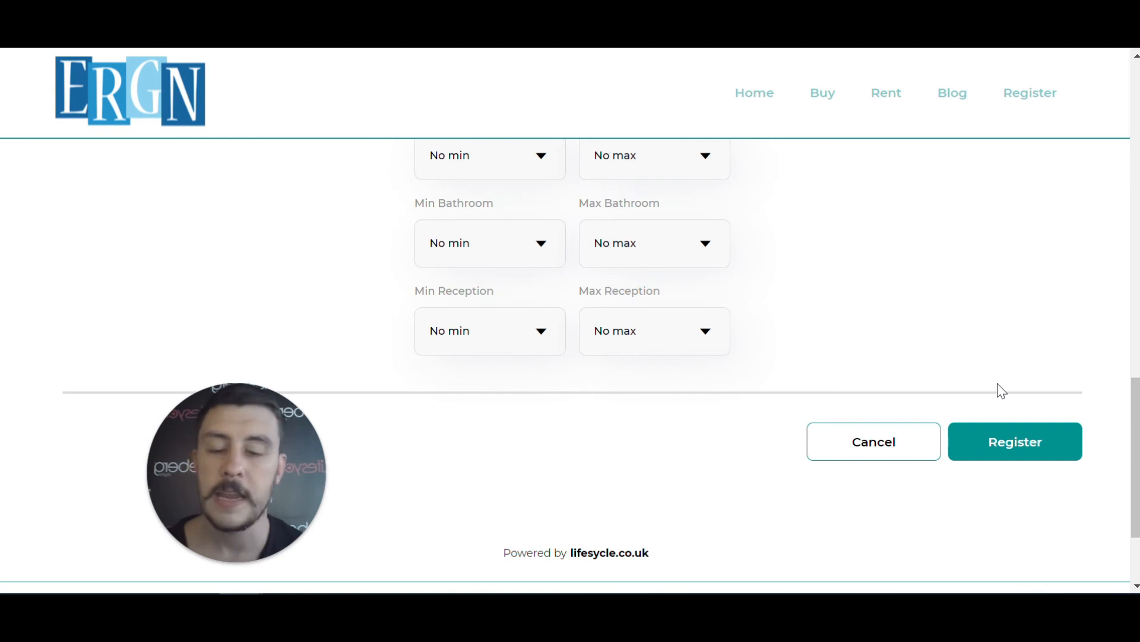
Submit the registration, dismiss the success message, and scroll to the 100% Match property cards
click(1014, 447)
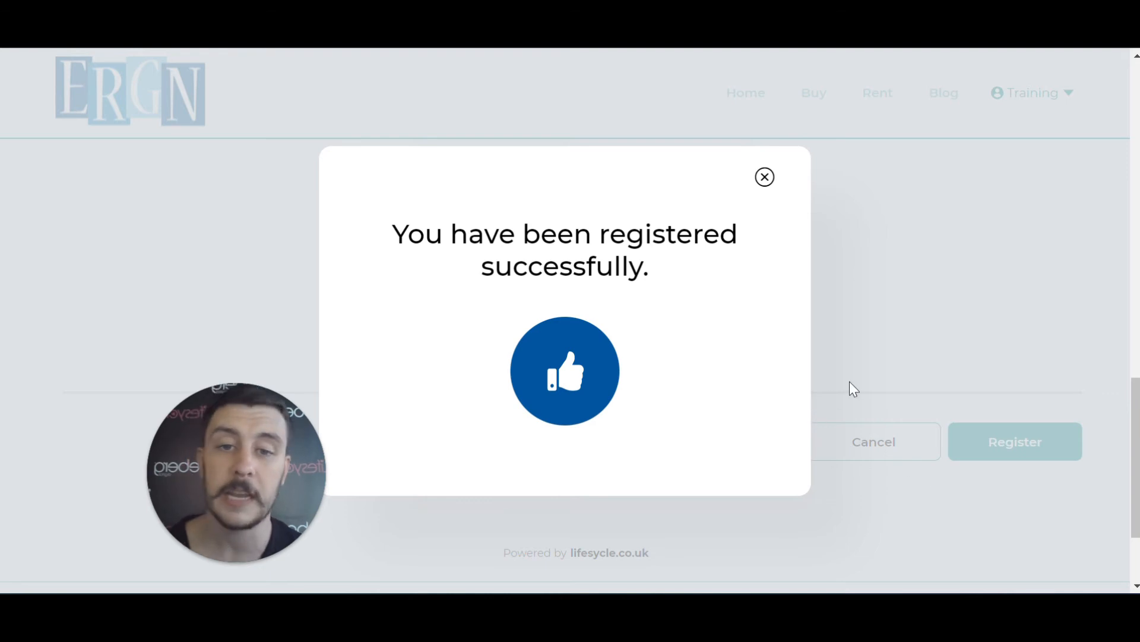
click(765, 177)
scroll(766, 184, down, 3)
scroll(768, 184, up, 1)
scroll(767, 184, down, 1)
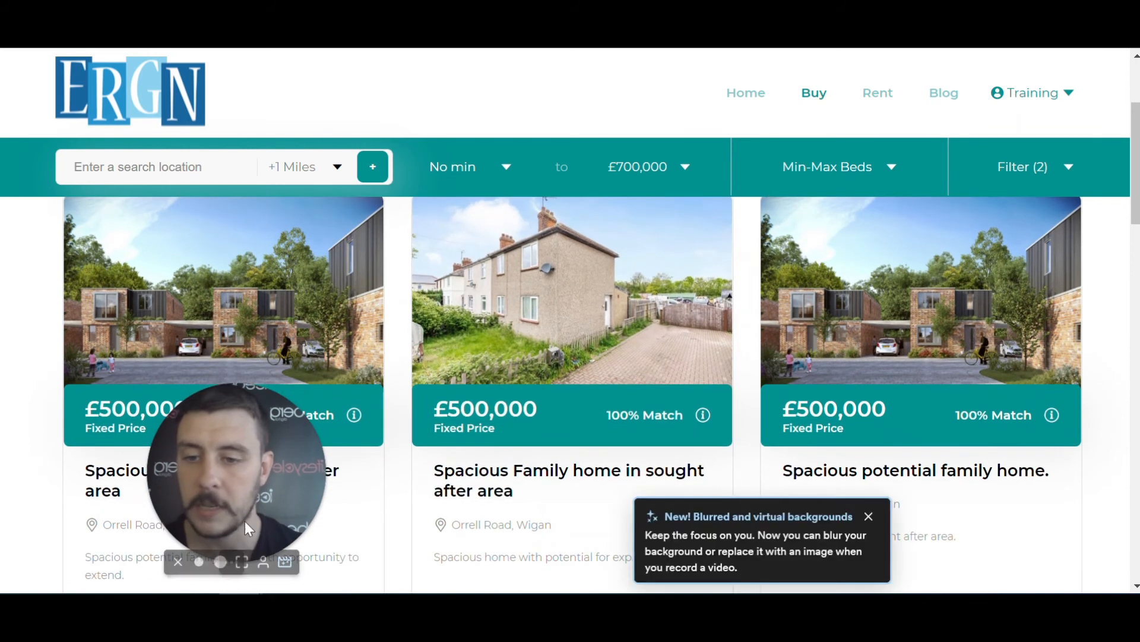
drag(266, 459, 1072, 490)
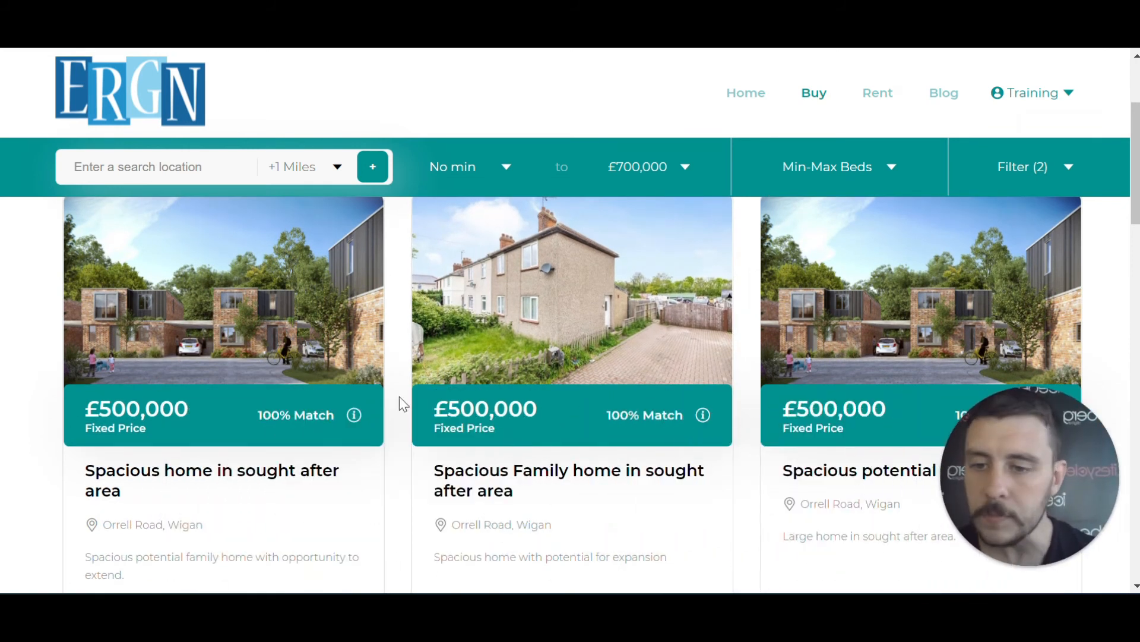
scroll(119, 416, up, 2)
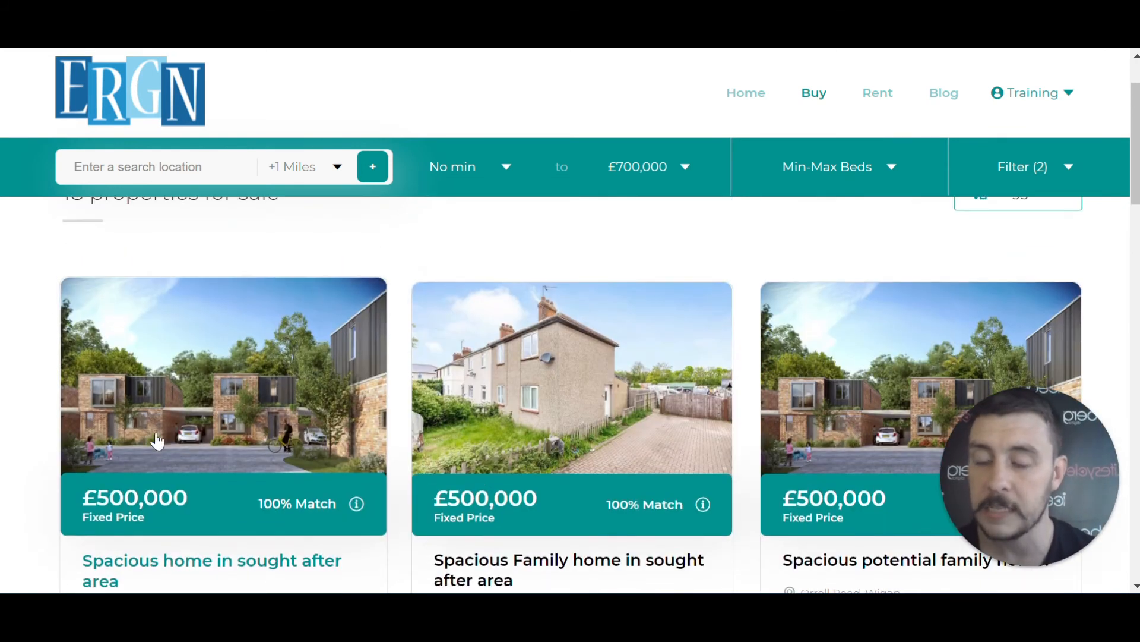
scroll(157, 440, down, 2)
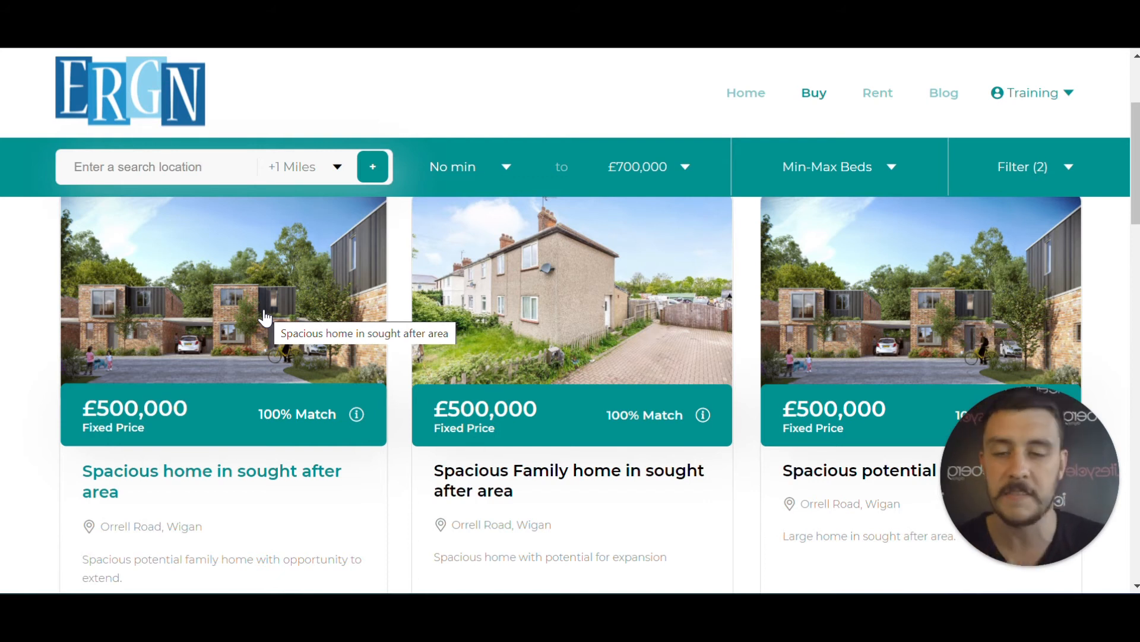
Open the 'Spacious home in sought after area' card and scroll through its details
click(246, 479)
scroll(541, 213, down, 3)
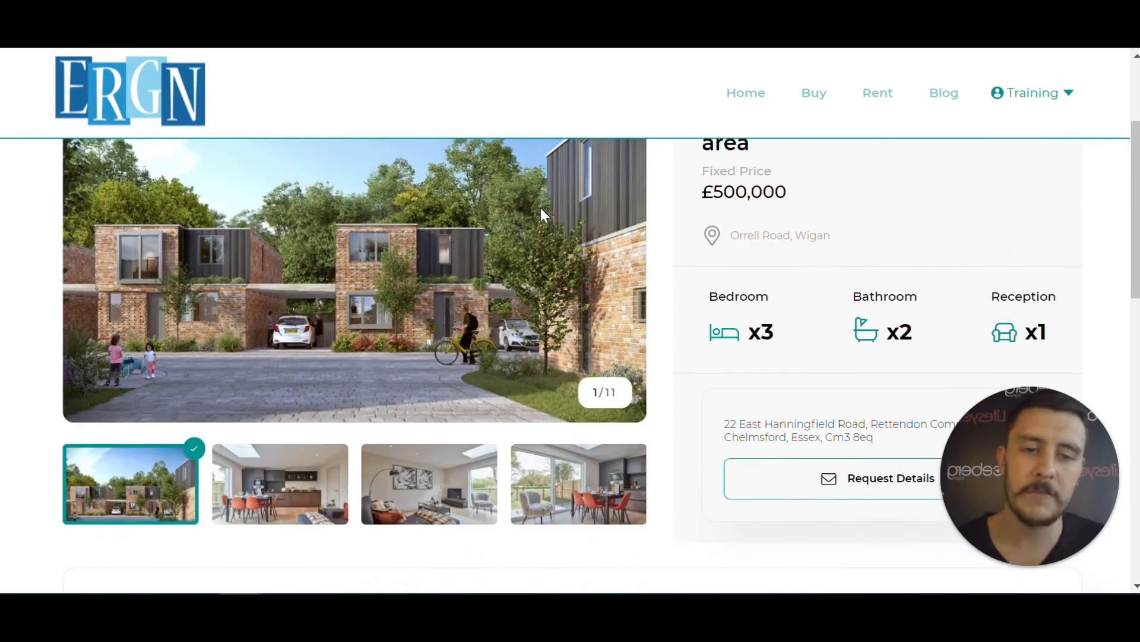
scroll(763, 229, up, 2)
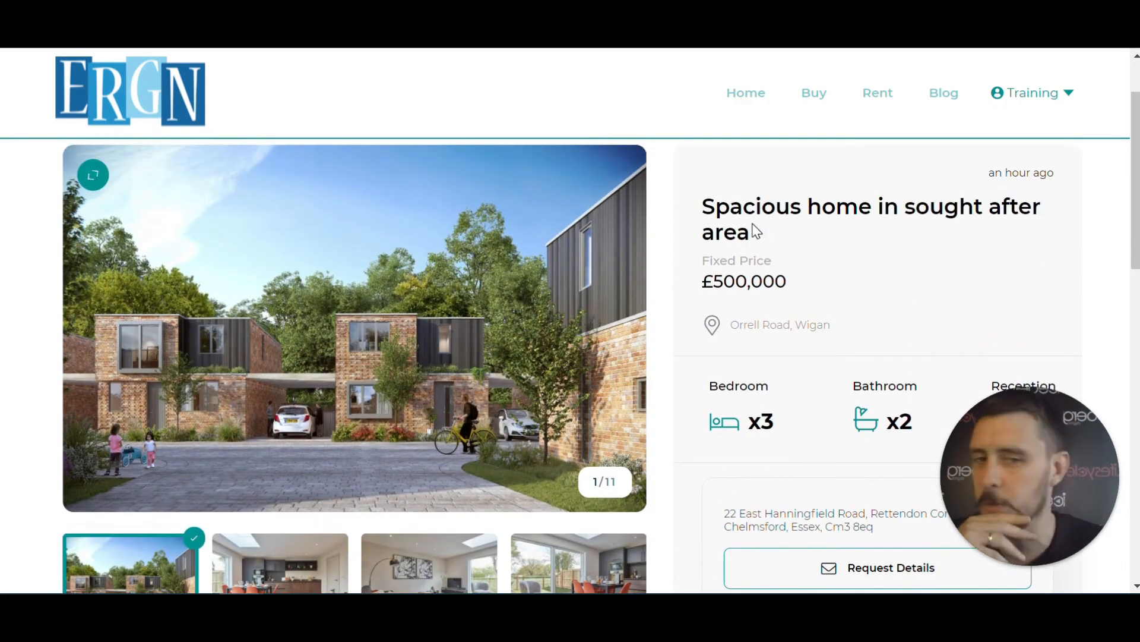
scroll(755, 230, down, 3)
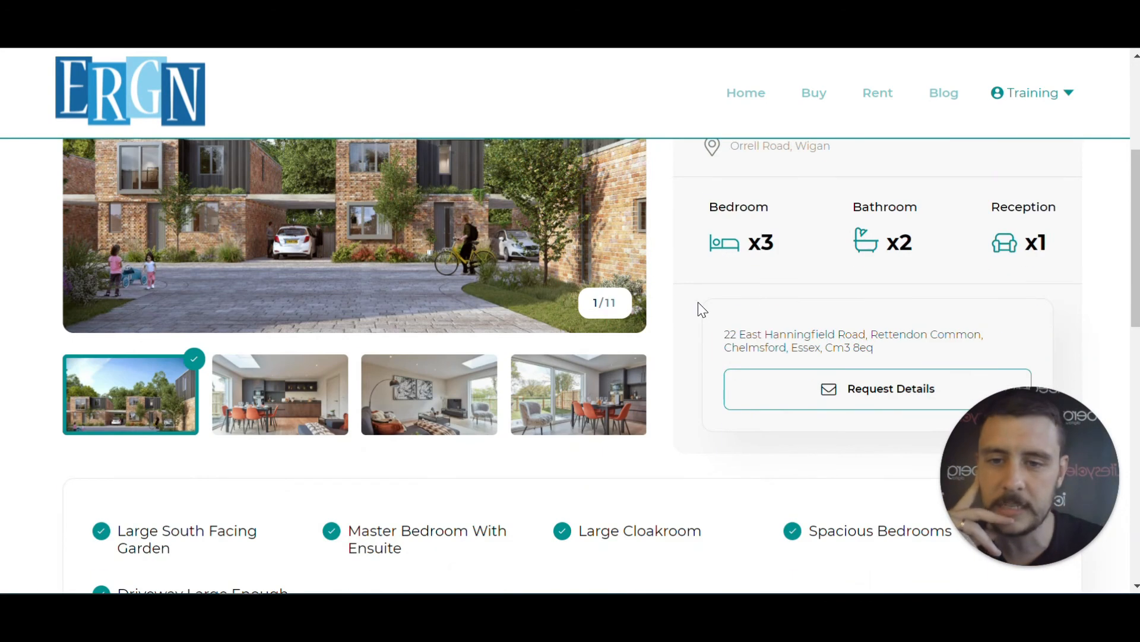
scroll(695, 307, up, 3)
scroll(677, 311, down, 9)
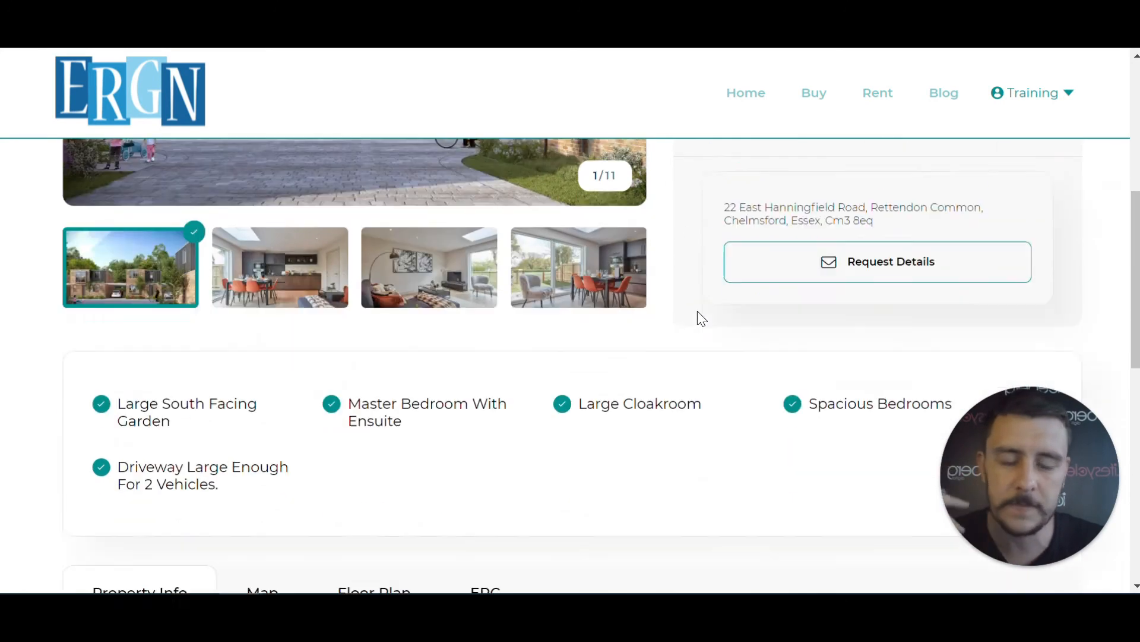
scroll(697, 315, up, 5)
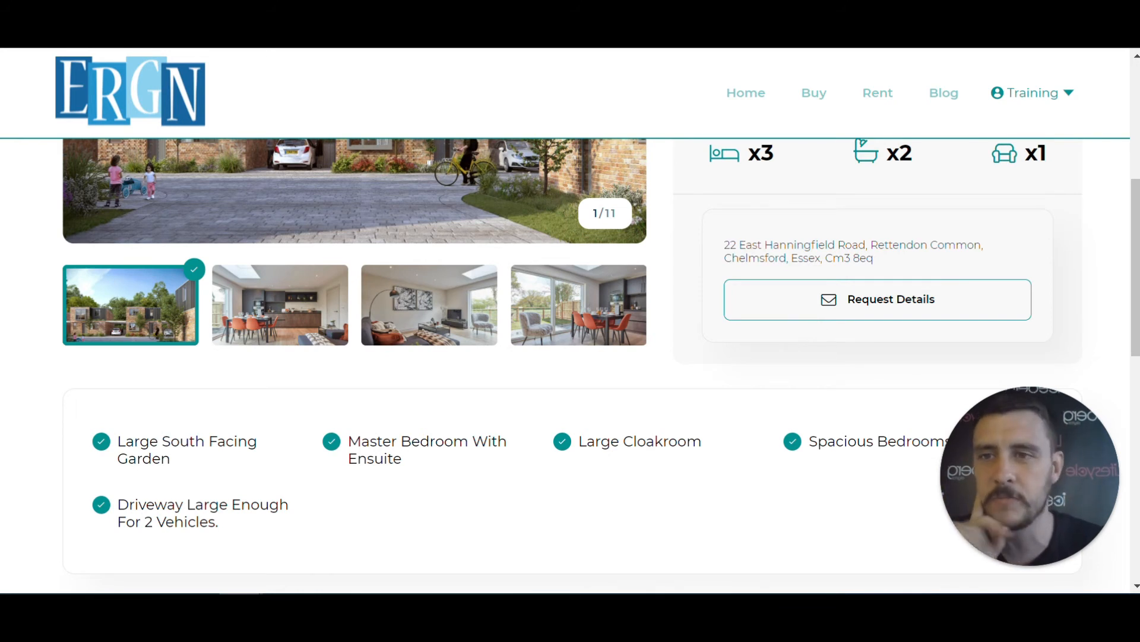
Go back to the results, reopen the £500,000 Orrell Road listing and return to its top
key(alt+Left)
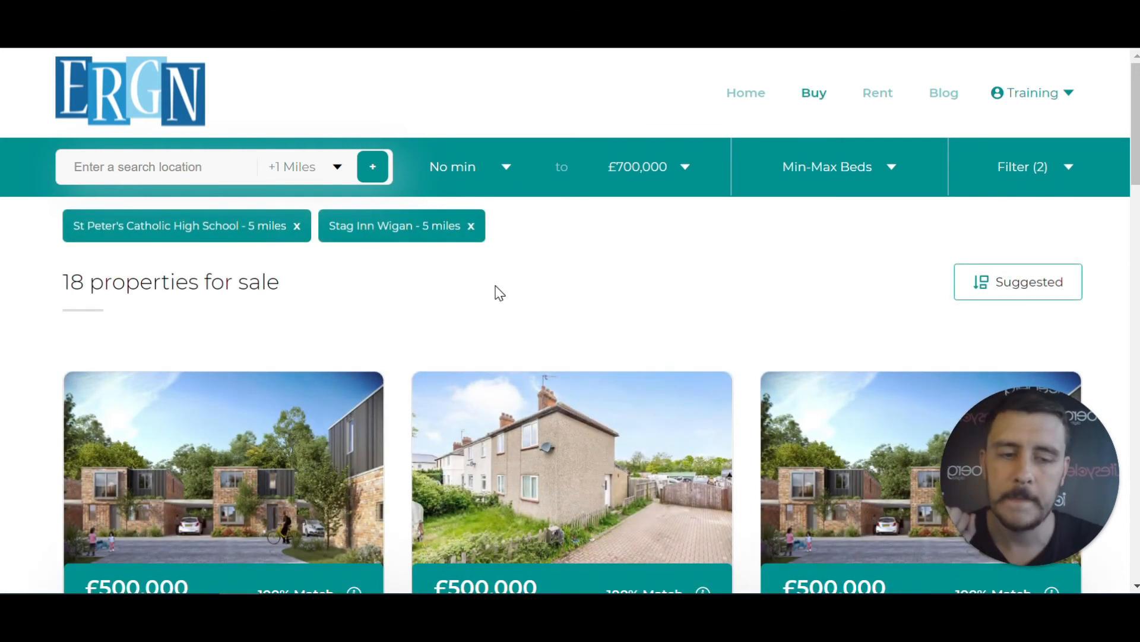
scroll(529, 277, down, 3)
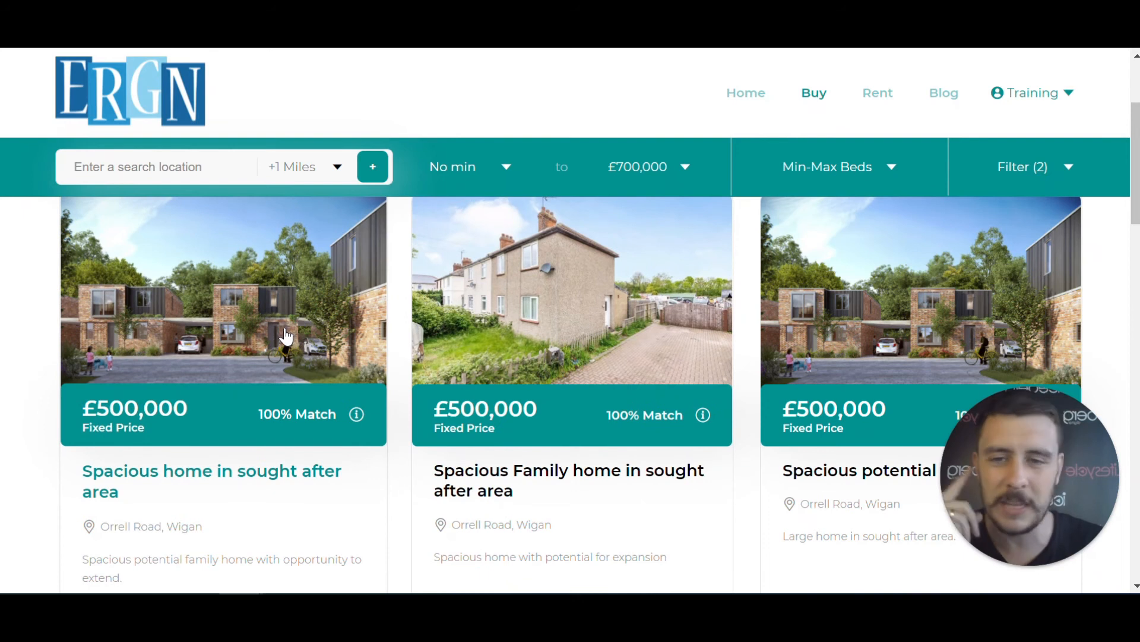
click(289, 333)
scroll(620, 261, down, 4)
scroll(620, 262, down, 7)
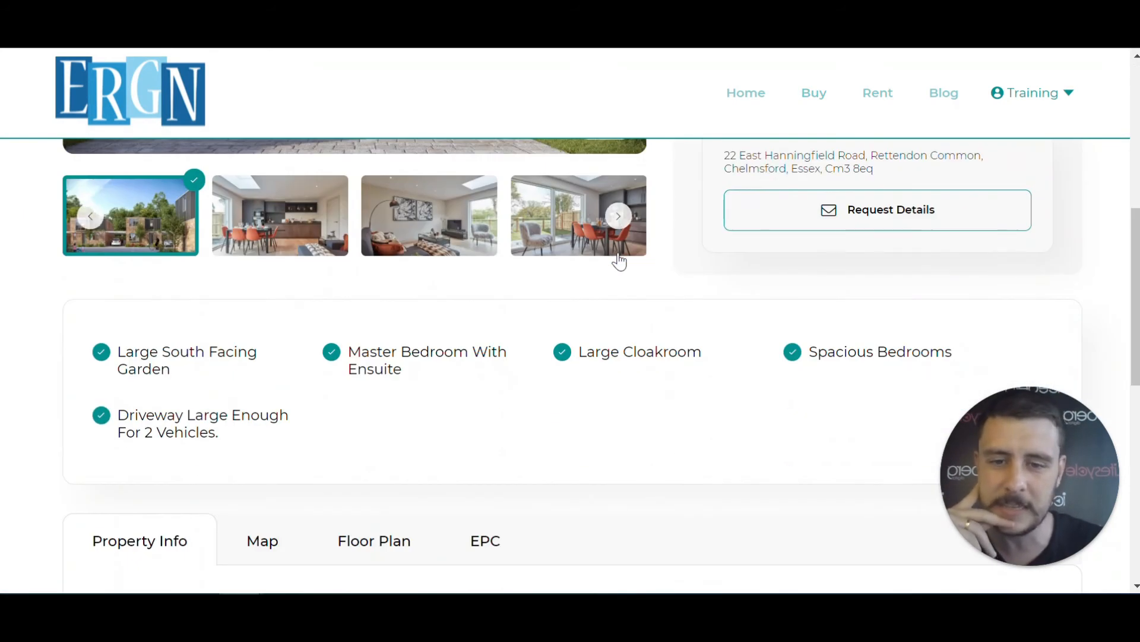
scroll(730, 247, up, 4)
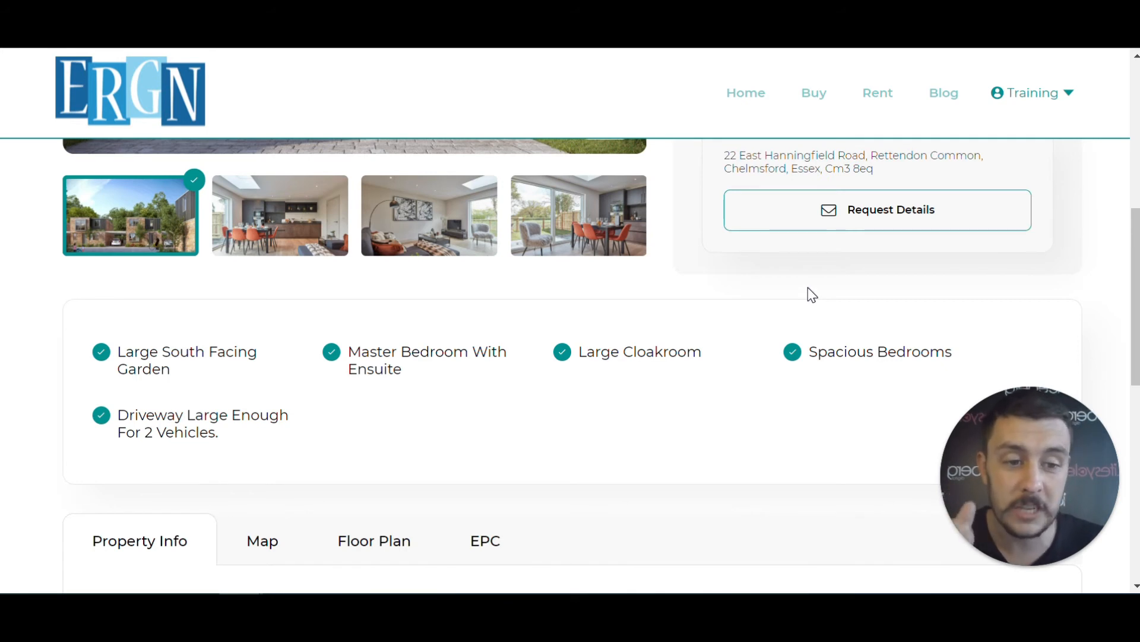
scroll(809, 293, up, 8)
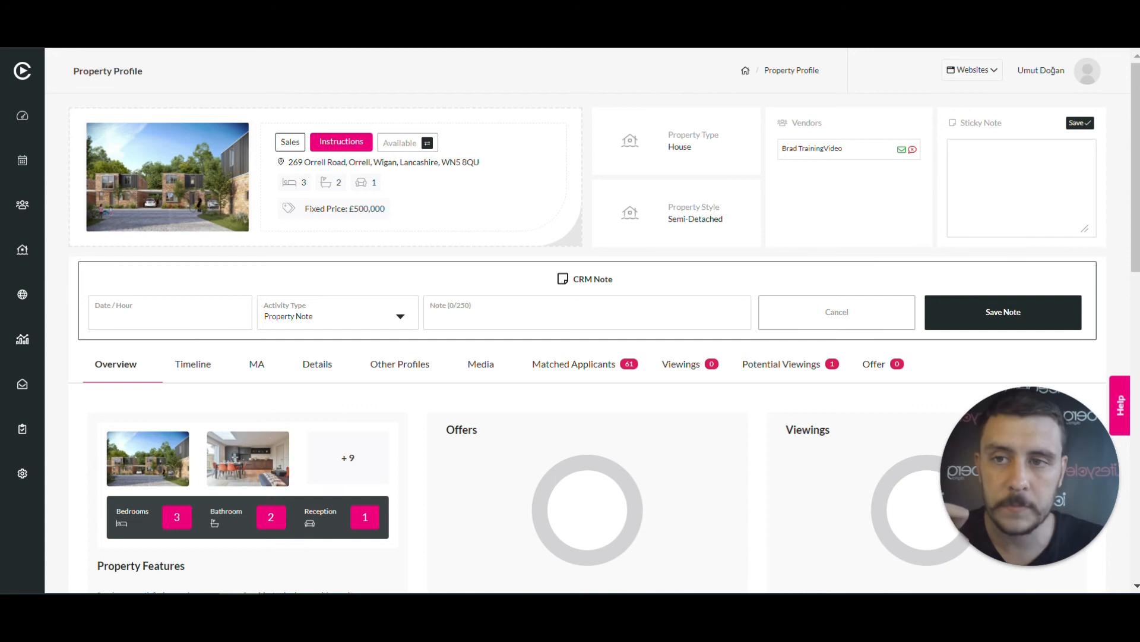
In the CRM property profile, review the 62 matched applicants and the 2 potential viewings
click(74, 35)
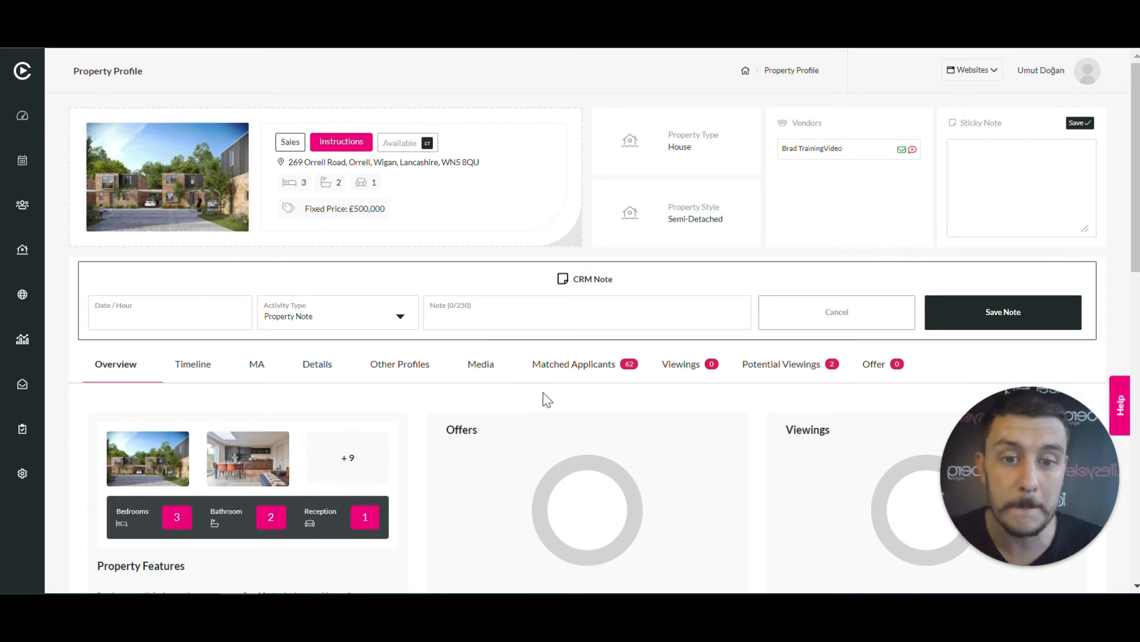
click(588, 365)
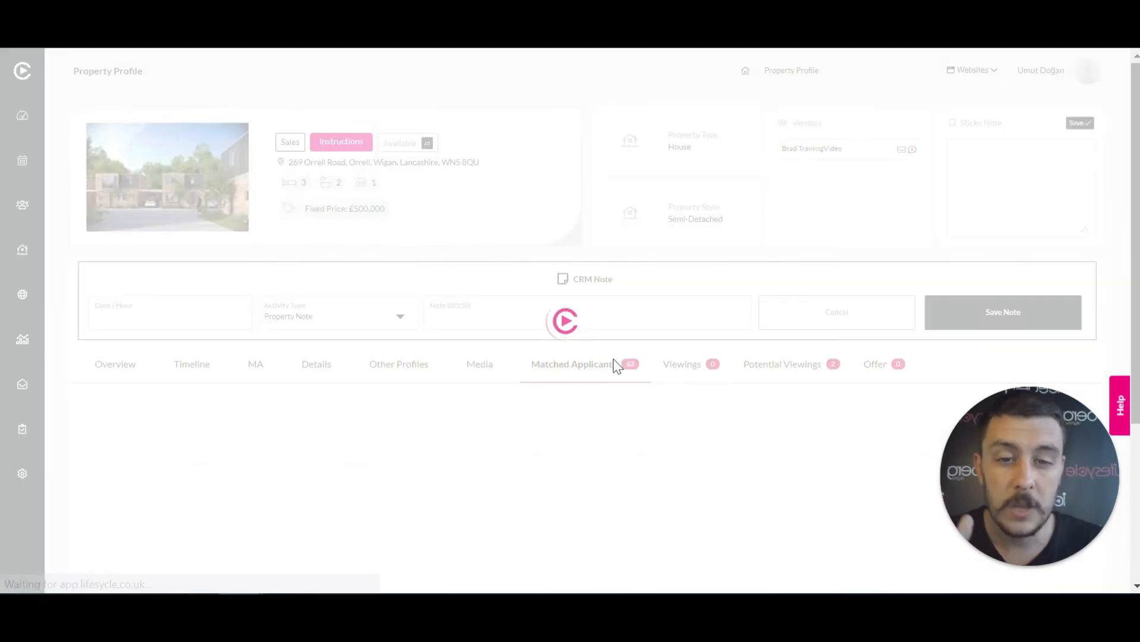
scroll(594, 380, down, 2)
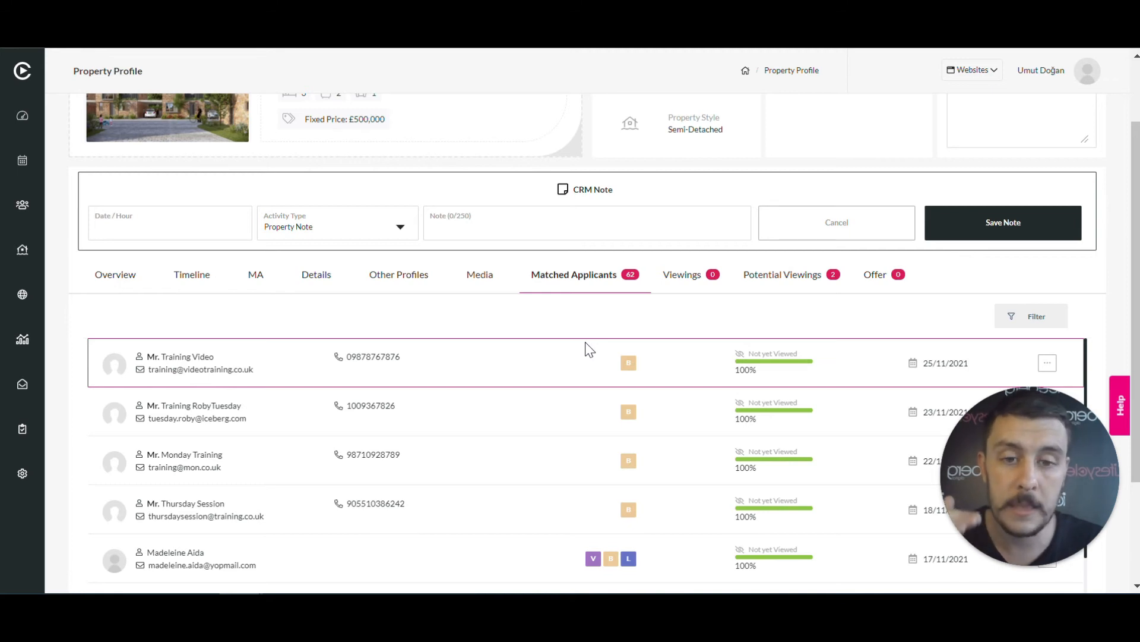
scroll(592, 380, down, 4)
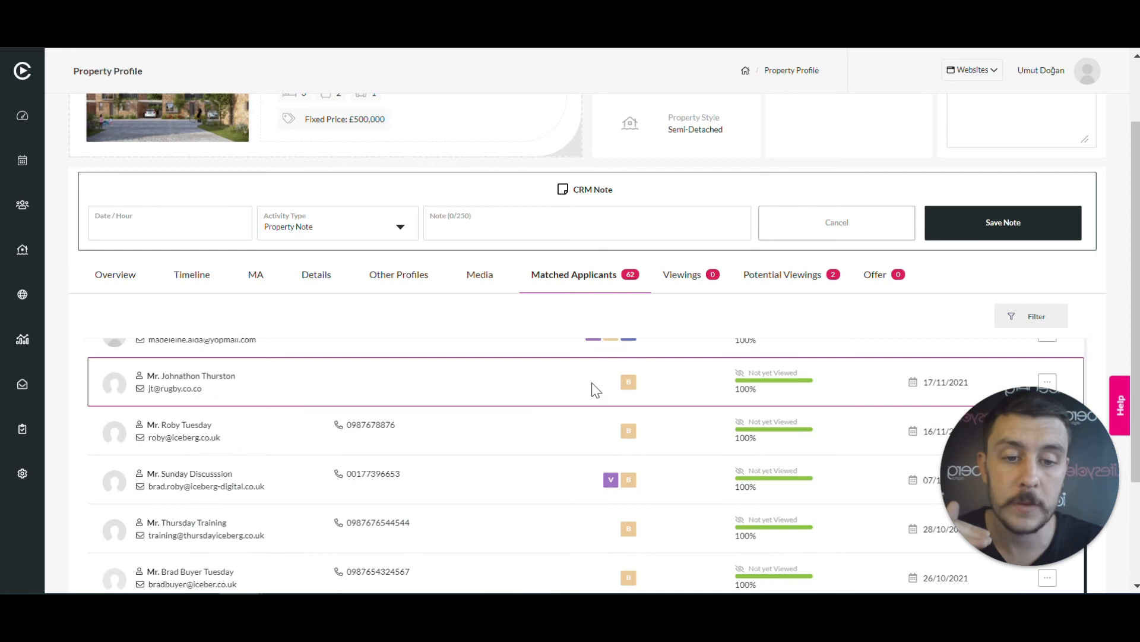
scroll(606, 493, up, 4)
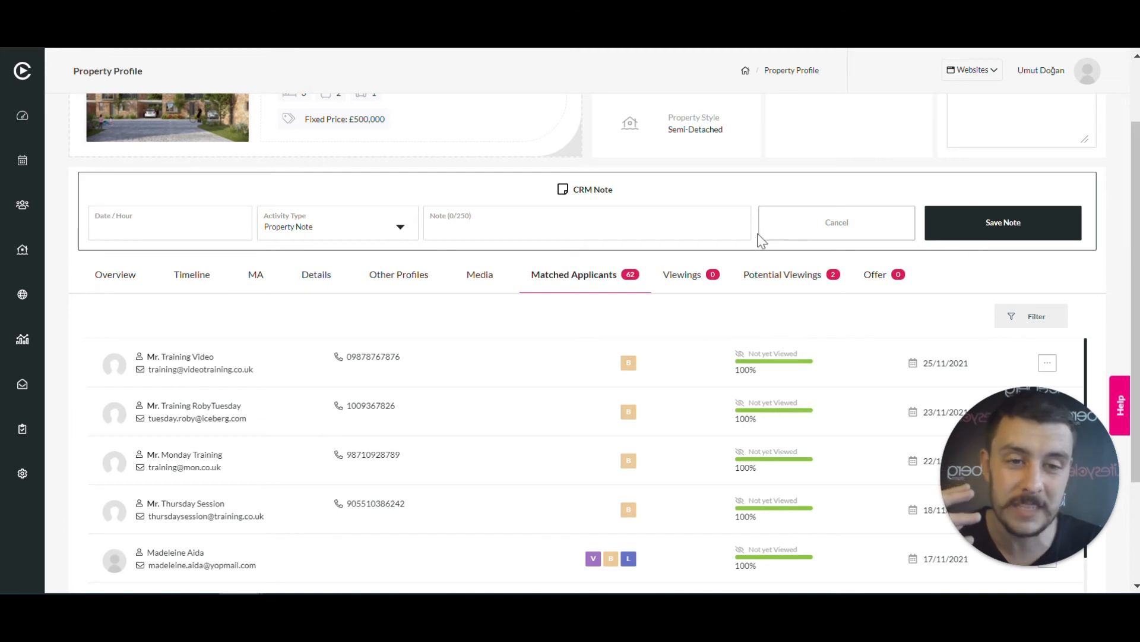
click(792, 275)
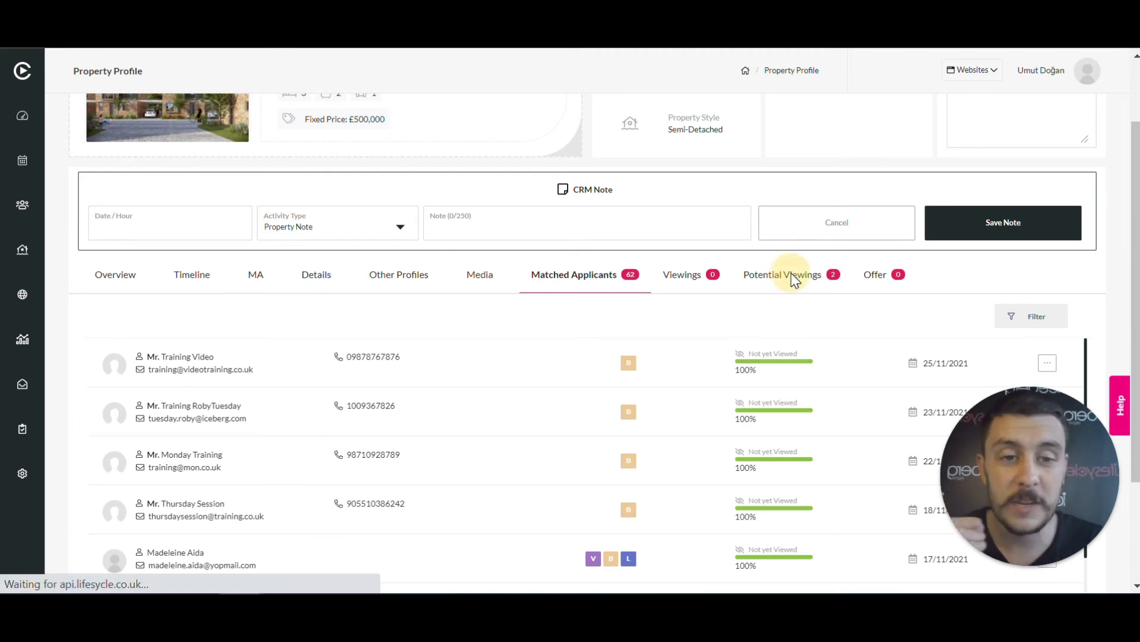
scroll(612, 383, down, 3)
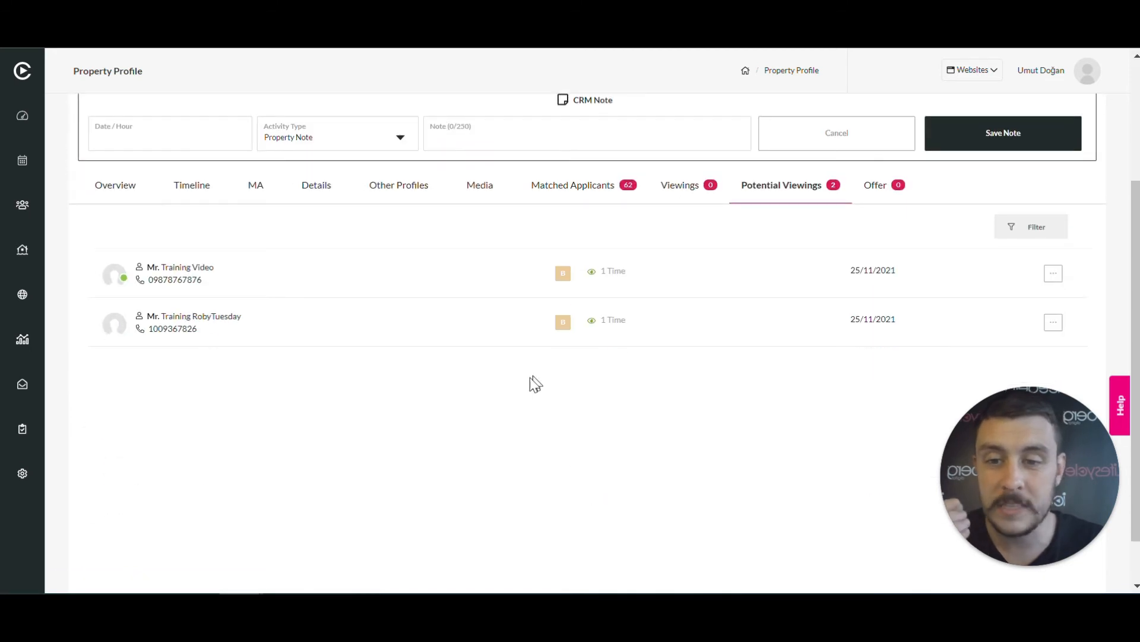
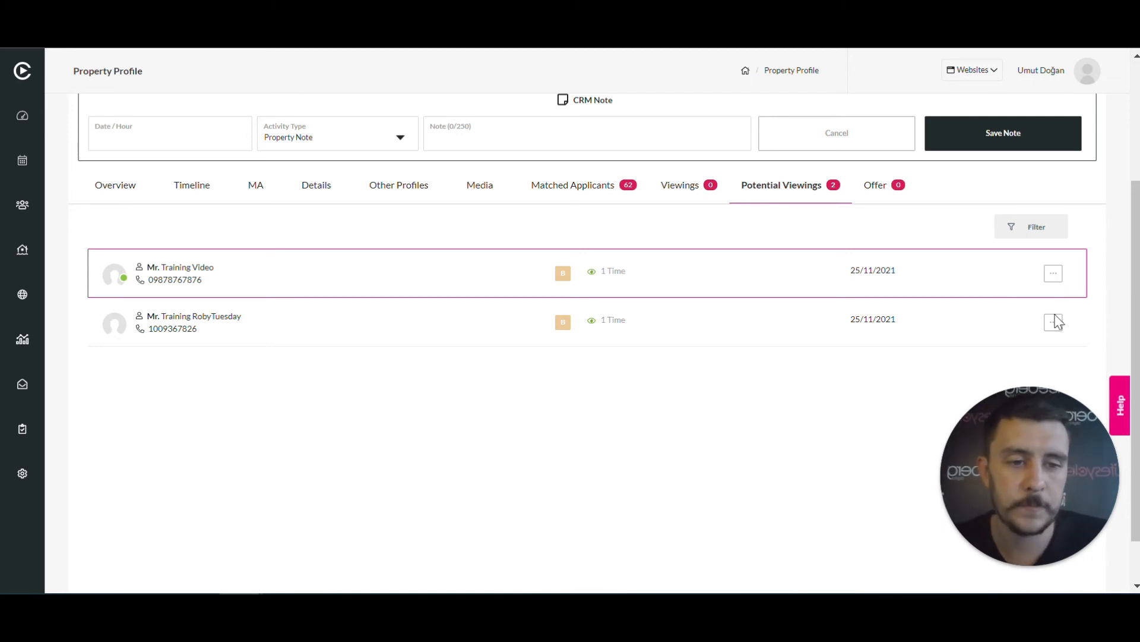
Open the actions menu on the first applicant's row in Potential Viewings
drag(1034, 462, 180, 454)
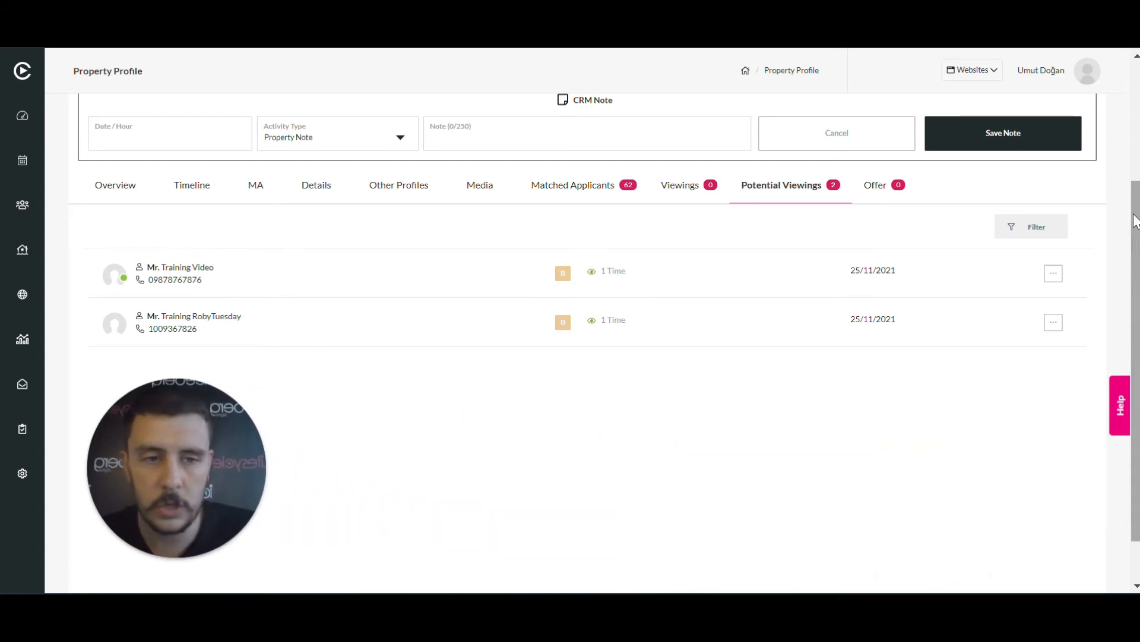
click(1054, 277)
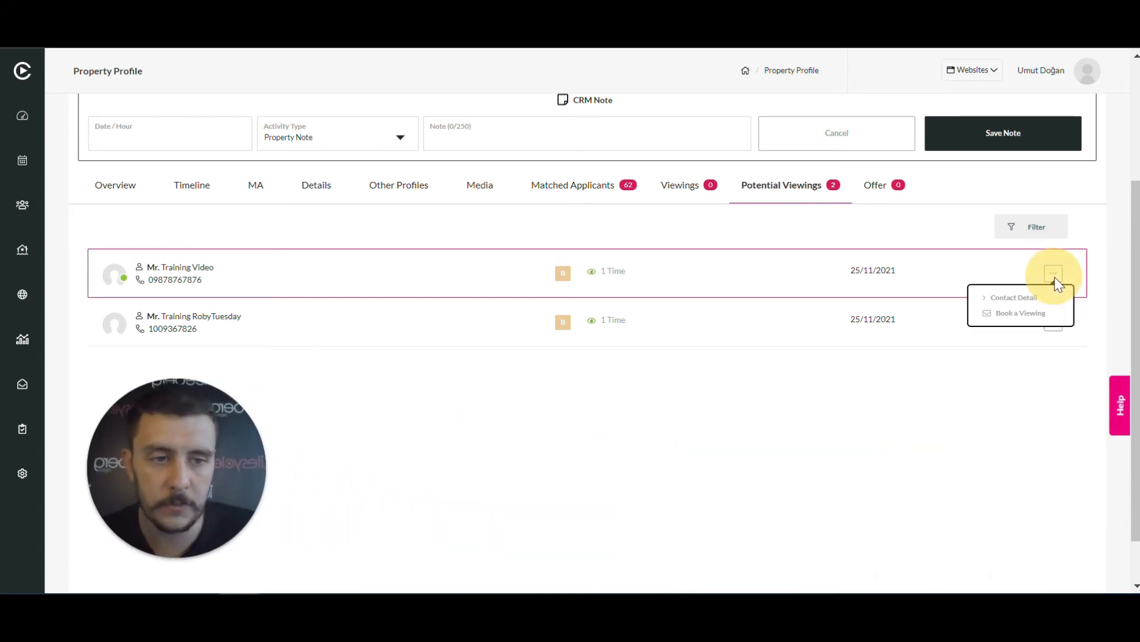
Start booking an Accompanied viewing for 22/11/2021 at 12:46
click(1030, 313)
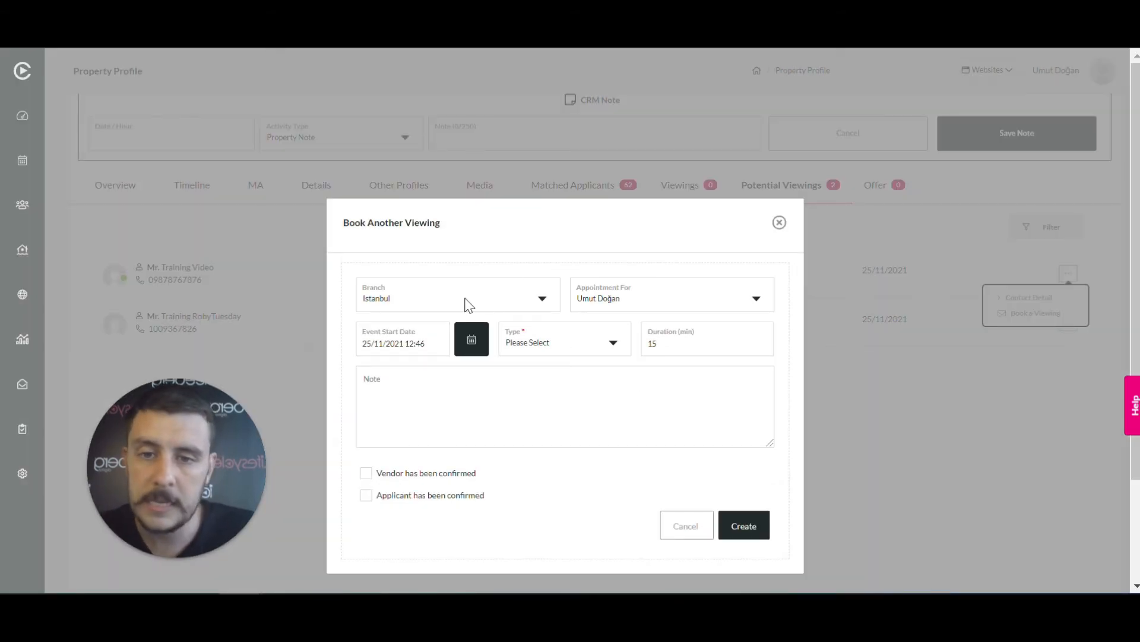
scroll(649, 295, down, 2)
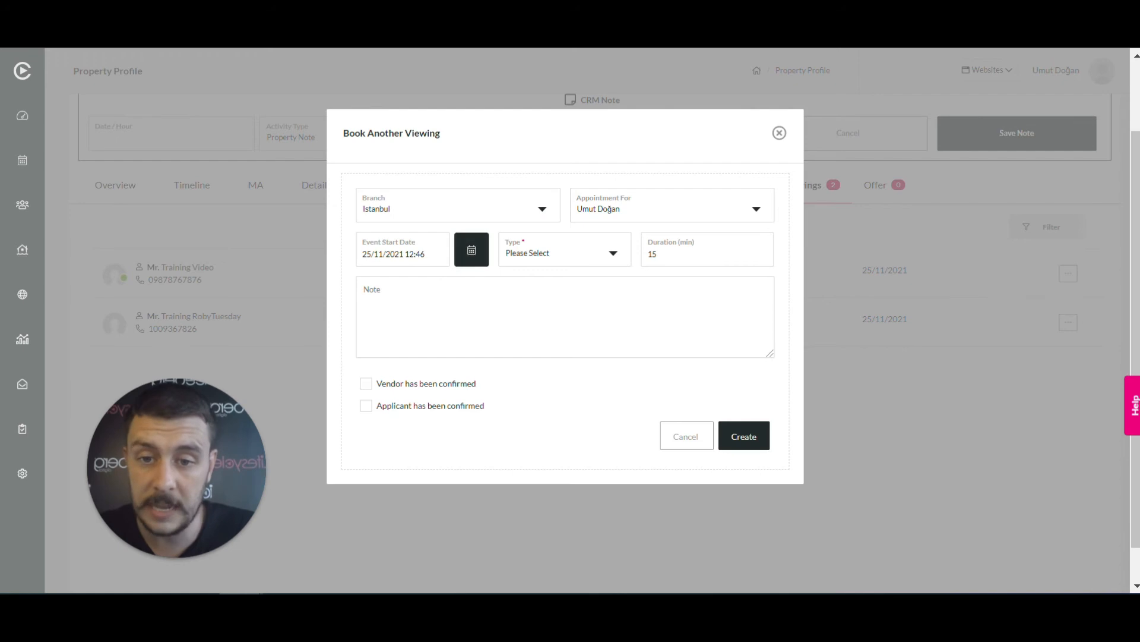
click(418, 253)
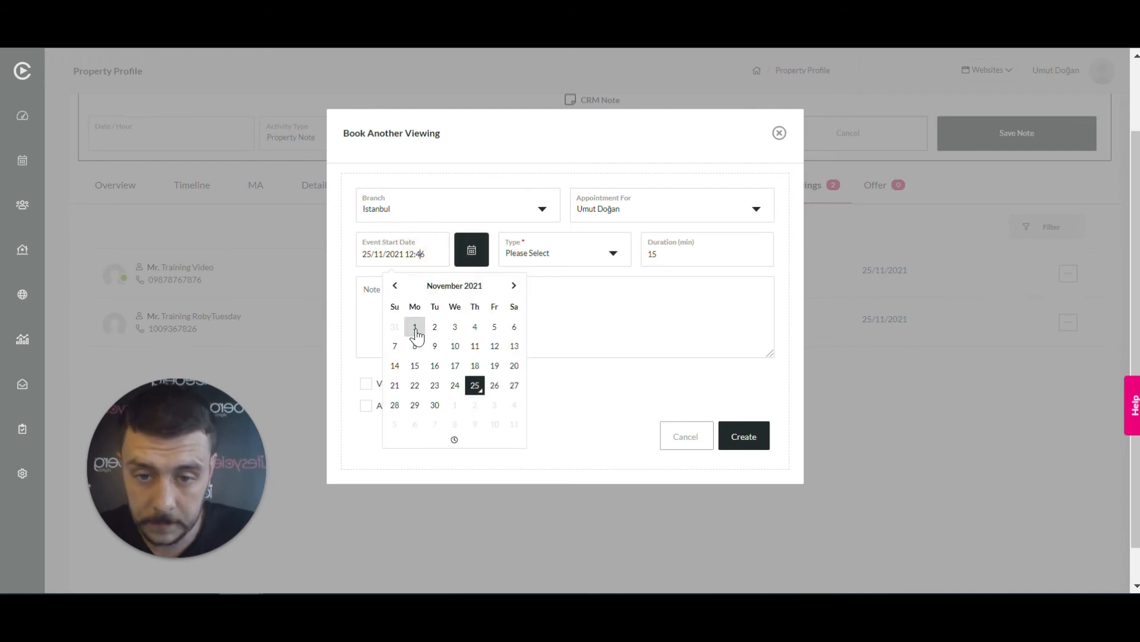
click(411, 387)
click(454, 440)
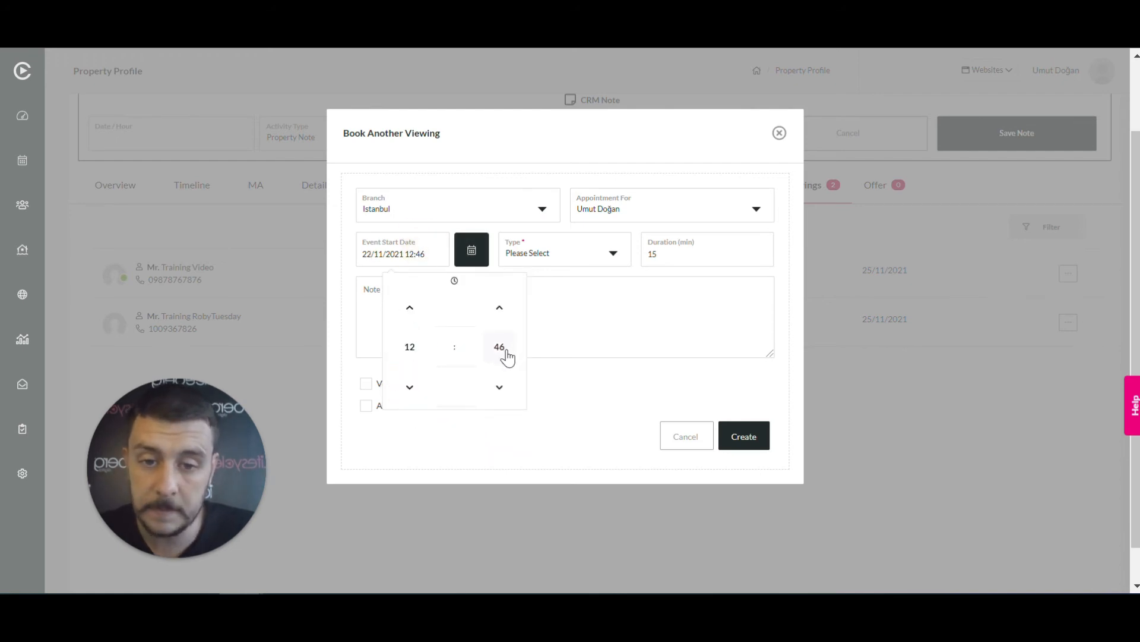
click(580, 373)
click(612, 254)
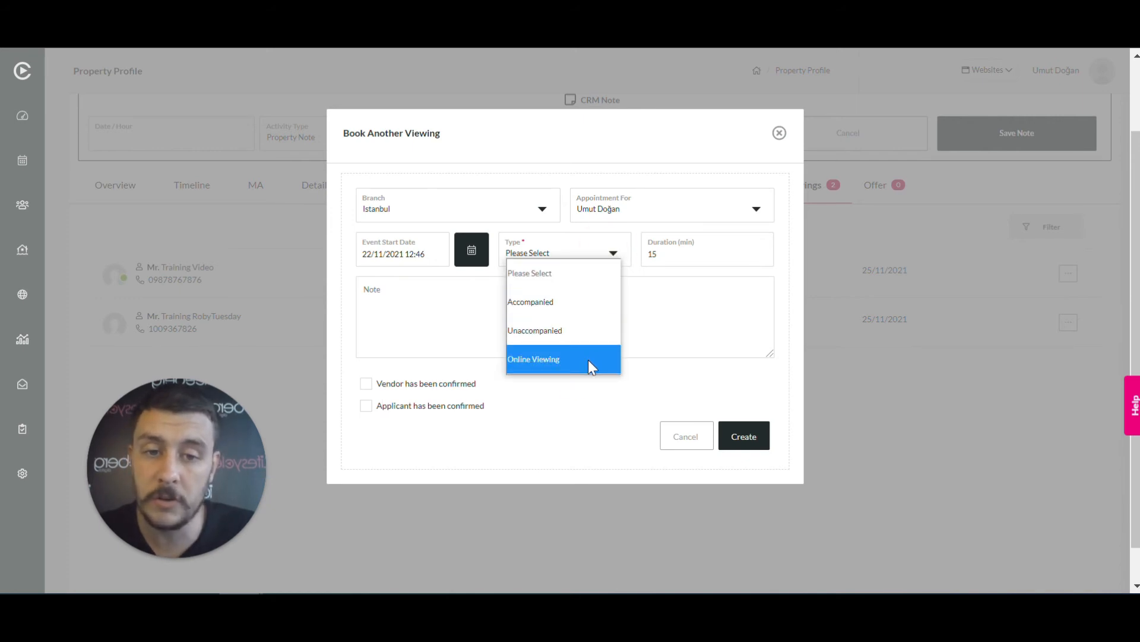
click(586, 309)
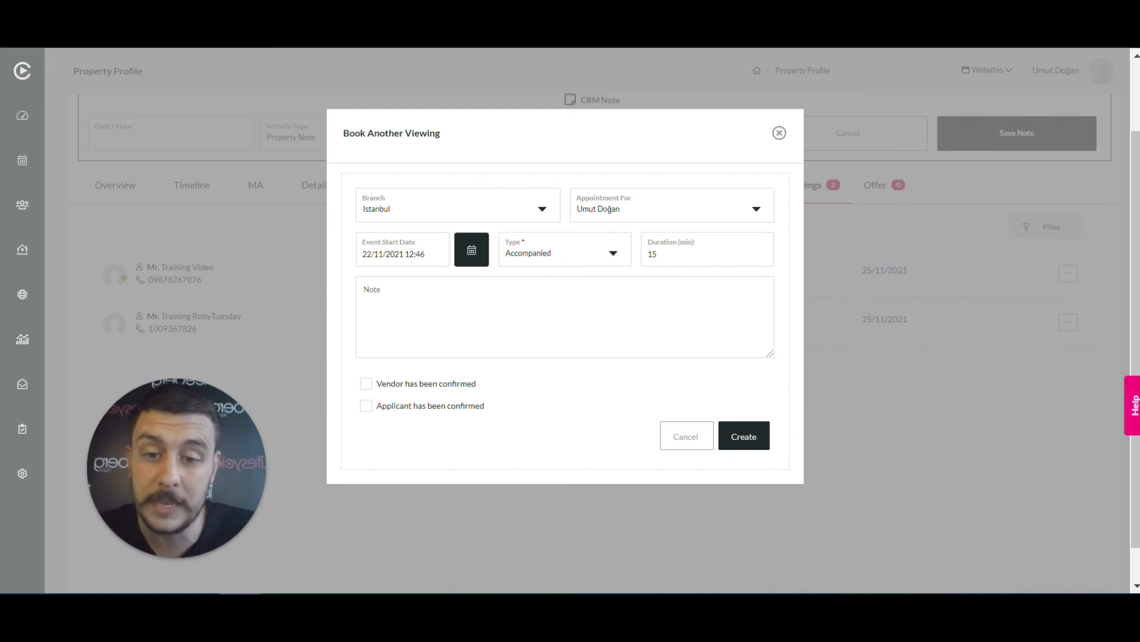
Tick then untick the vendor and applicant confirmations, and create the viewing
click(366, 383)
click(367, 407)
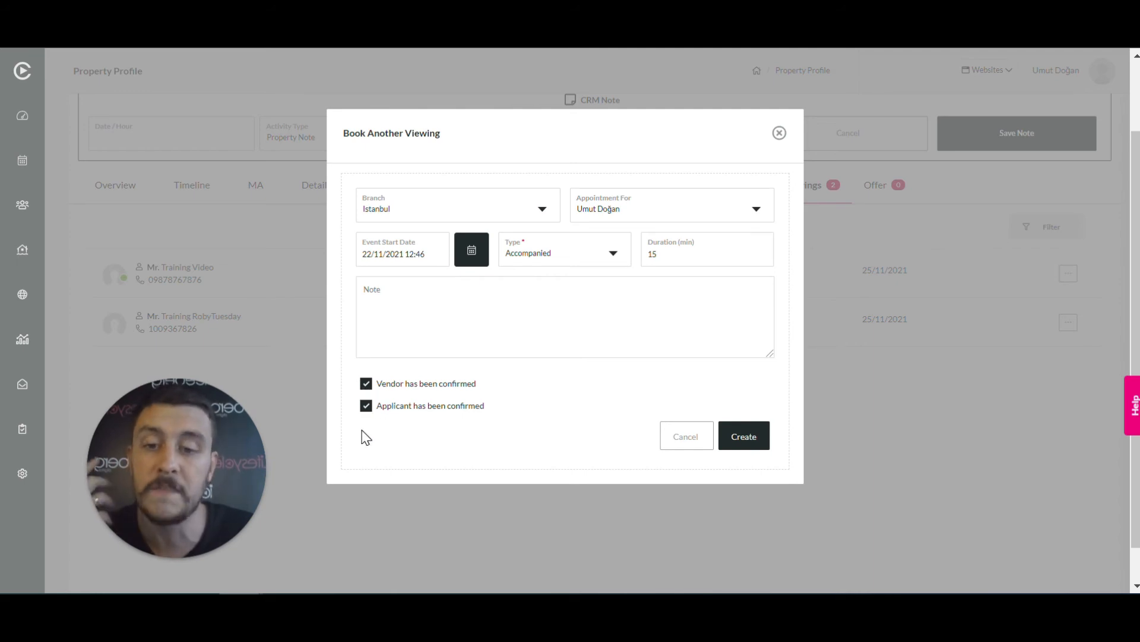
click(366, 384)
click(367, 406)
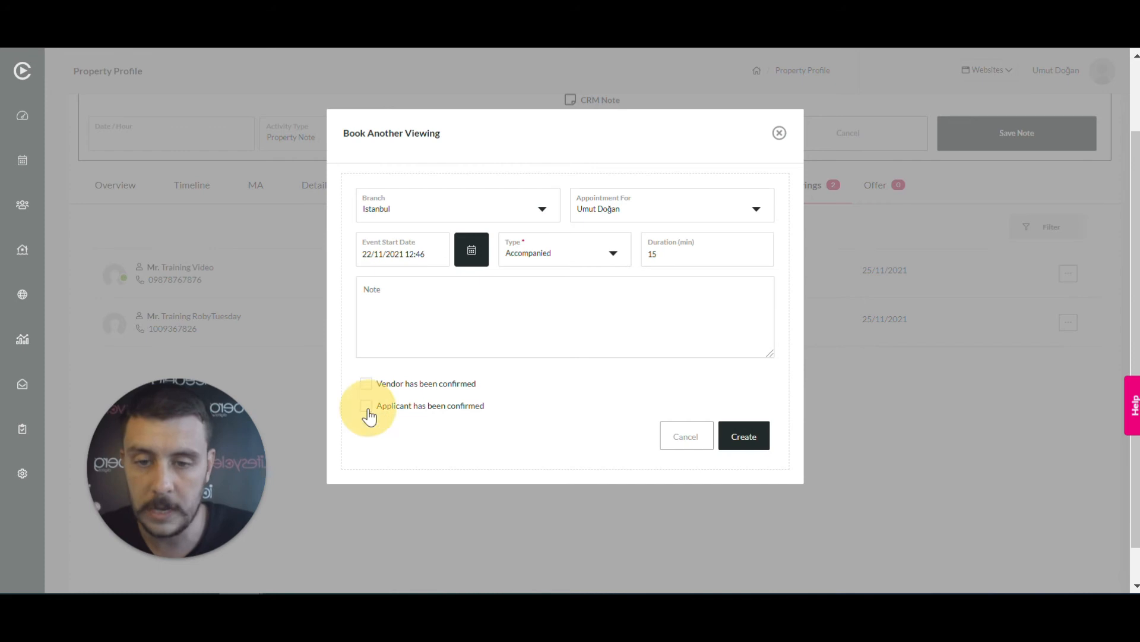
click(752, 444)
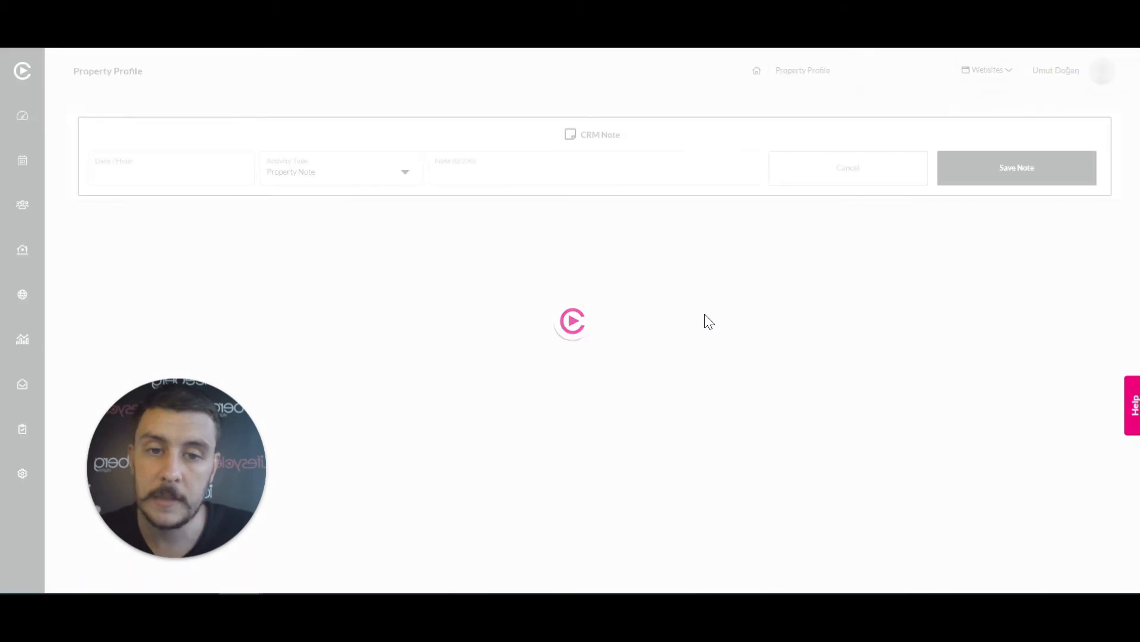
Show the Viewings tab and open the actions for the 22/11/2021 12:46 viewing
scroll(683, 208, down, 3)
click(683, 186)
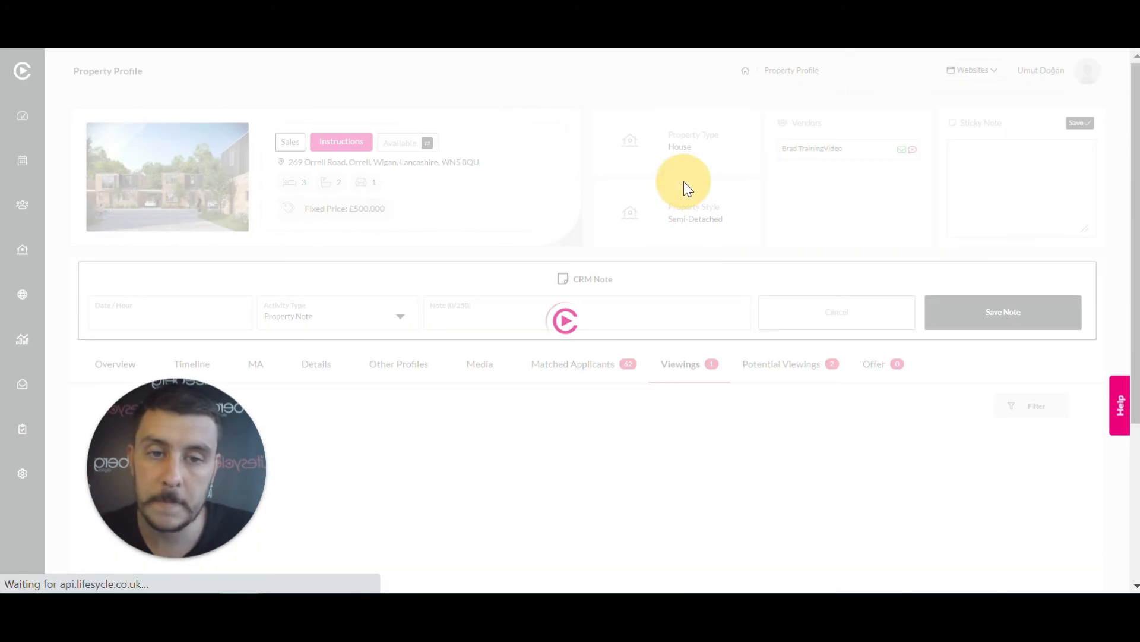
scroll(684, 293, down, 4)
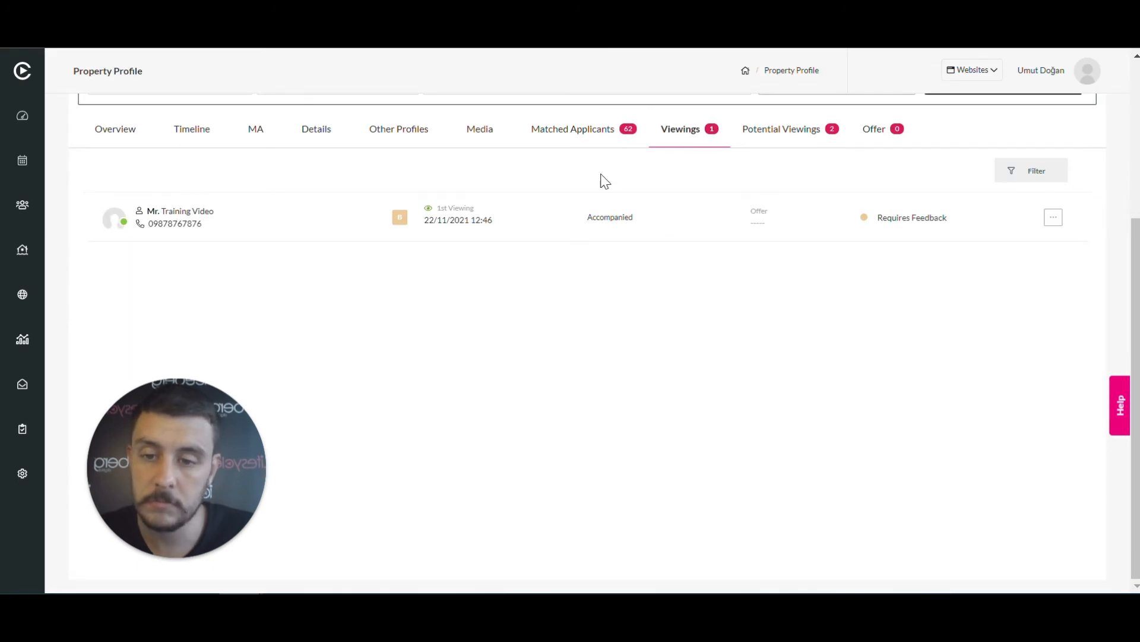
scroll(778, 280, up, 3)
scroll(779, 280, down, 3)
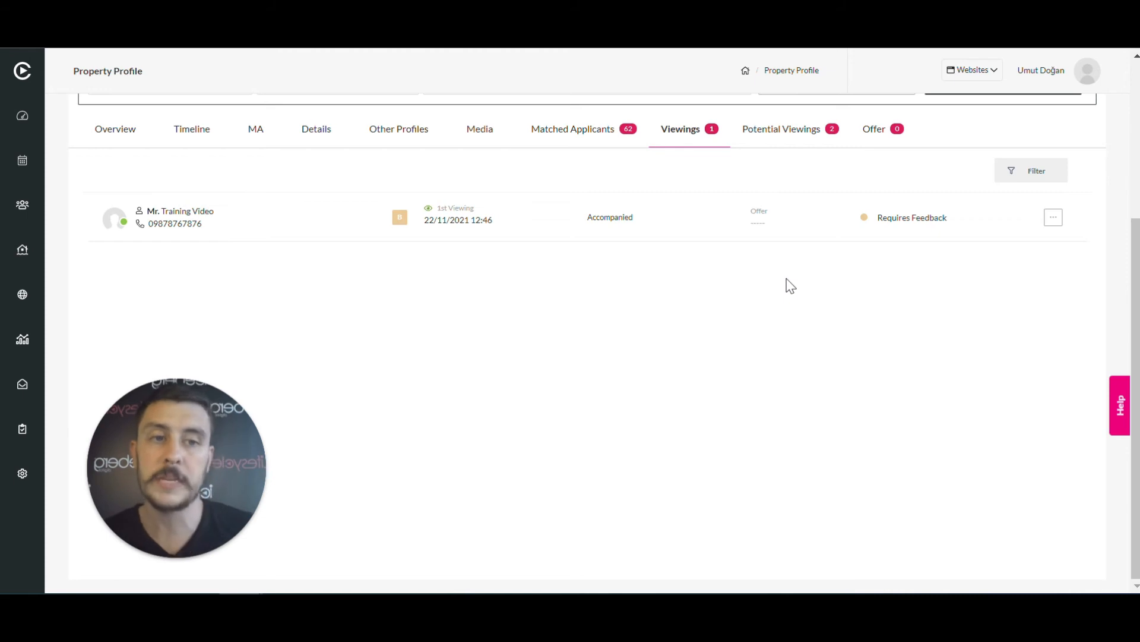
click(1053, 219)
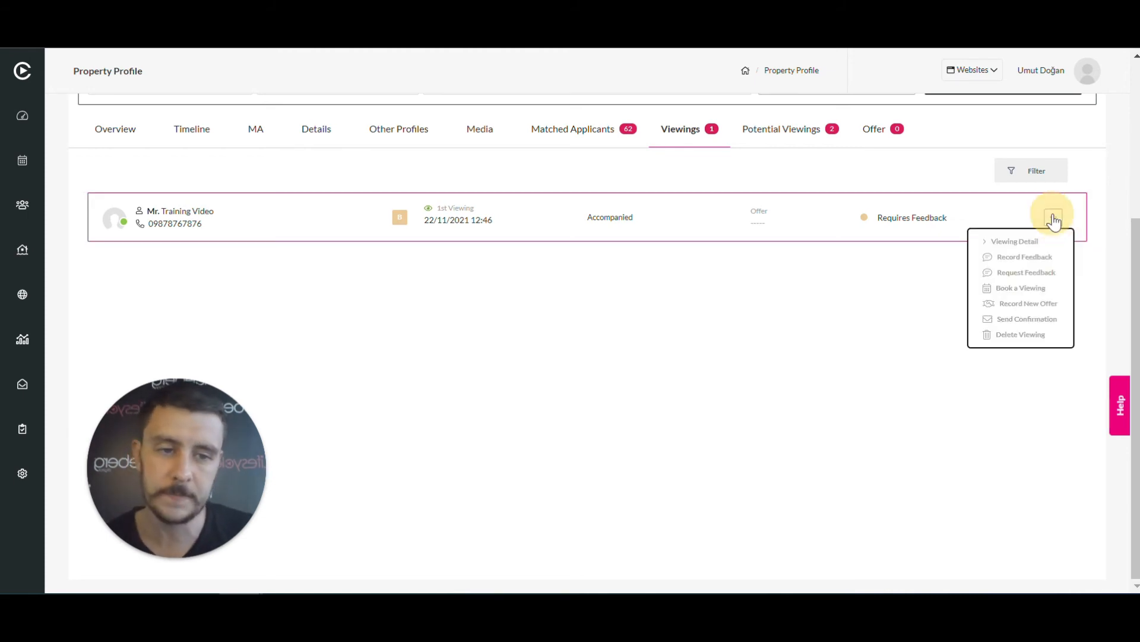
Send the viewing confirmation to All parties and dismiss the E-mail & SMS Results
click(1043, 321)
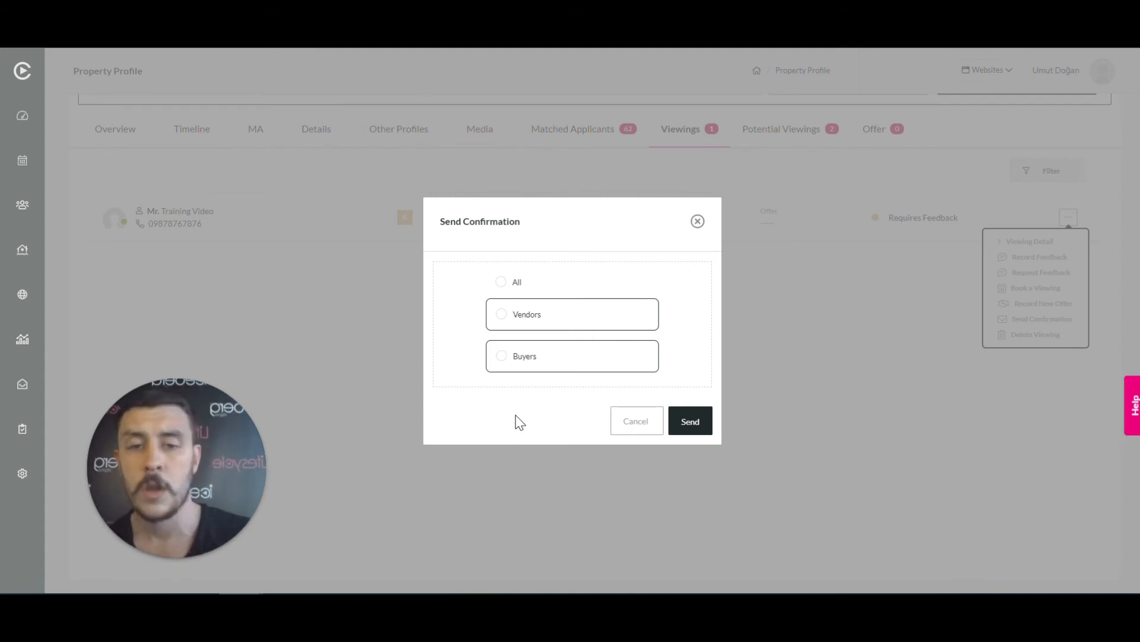
click(505, 284)
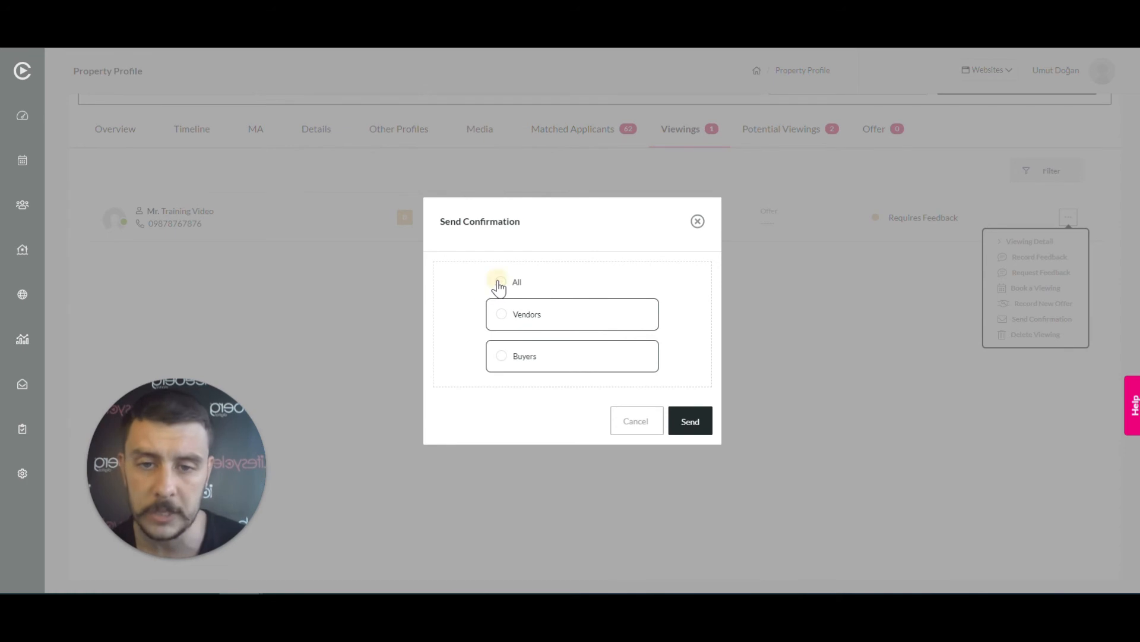
click(688, 422)
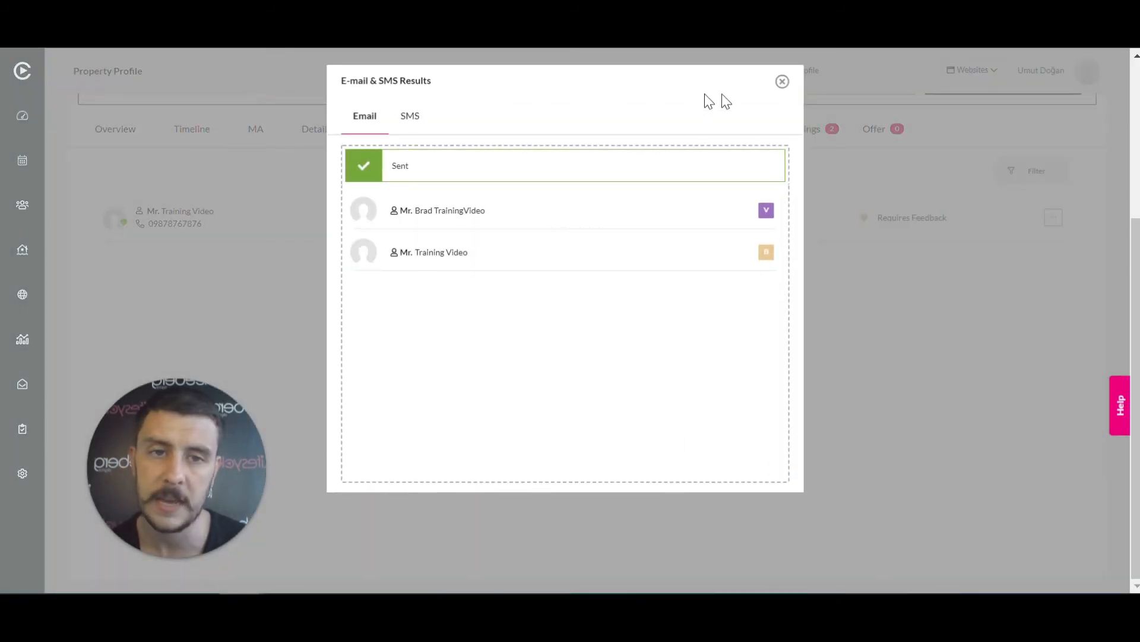
click(782, 82)
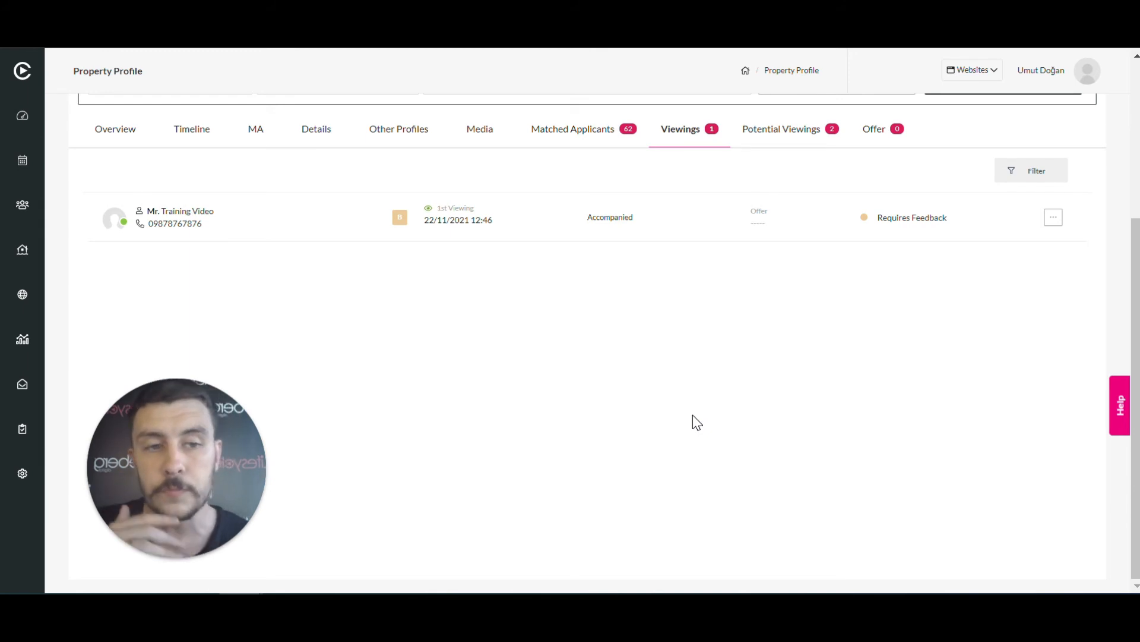
click(1054, 221)
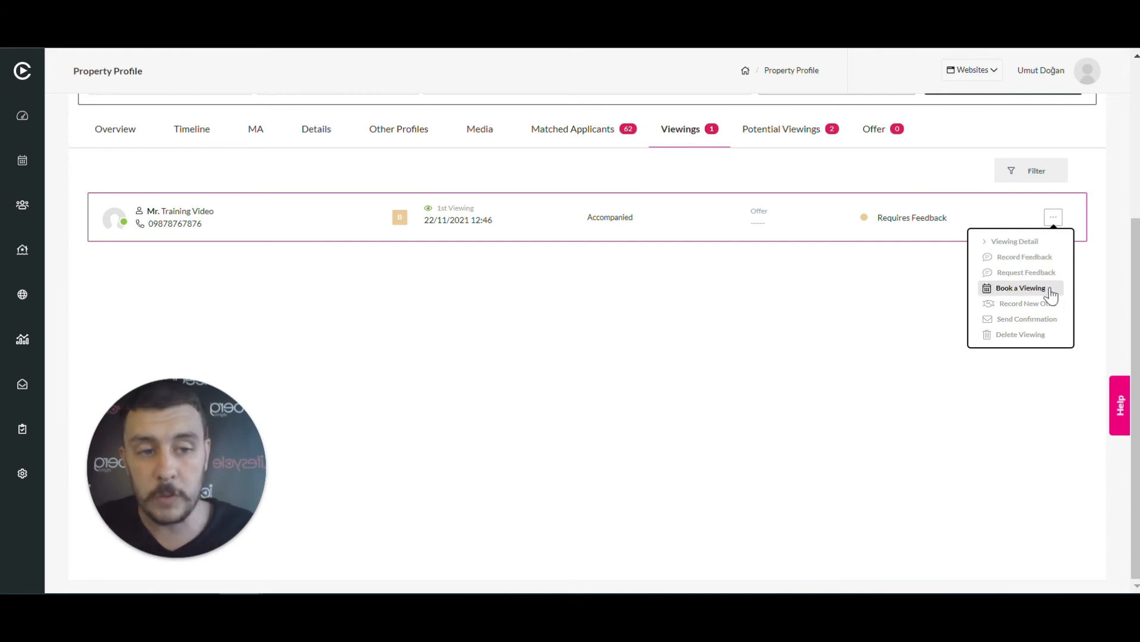
click(1027, 273)
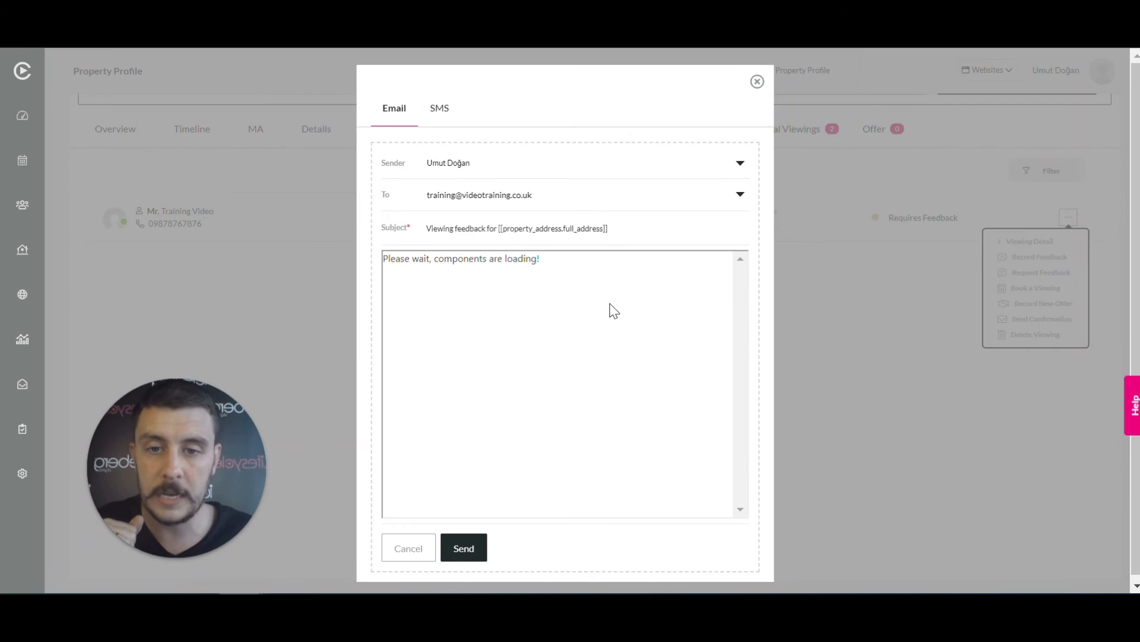
scroll(615, 311, down, 5)
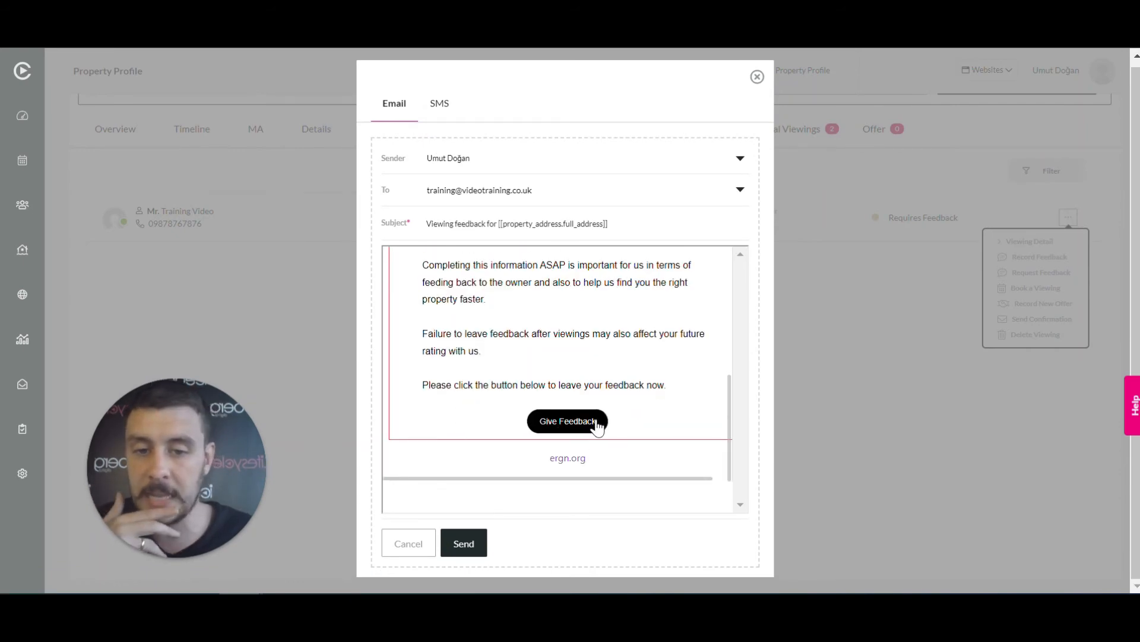
click(756, 76)
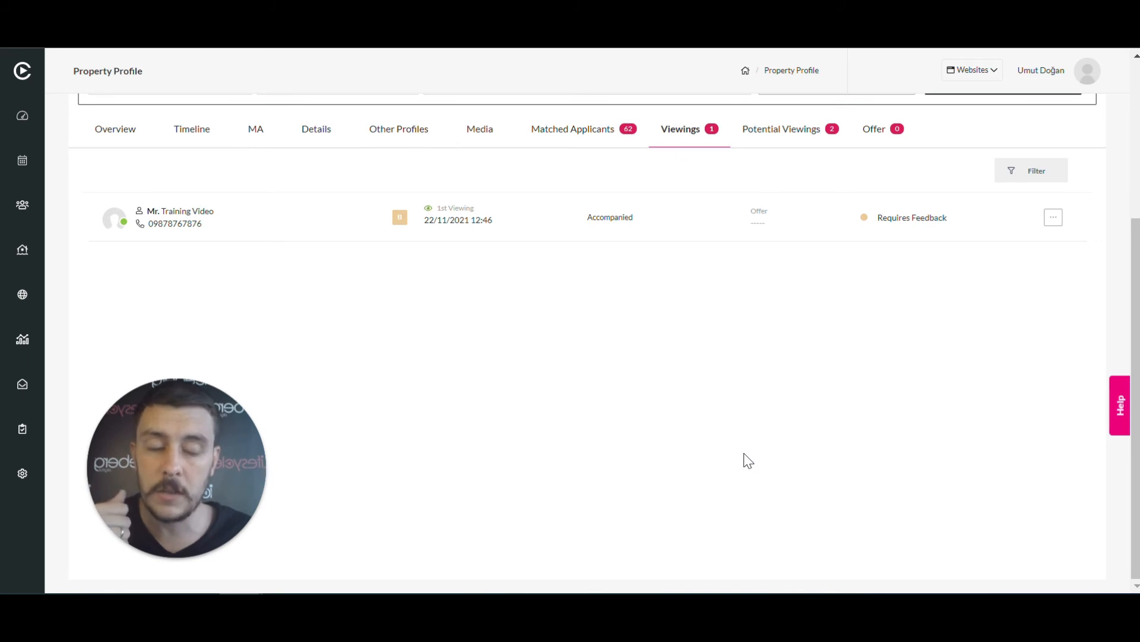
Submit viewing feedback: price seems fair, five-star location and condition, no second viewing, offer yes
click(1055, 219)
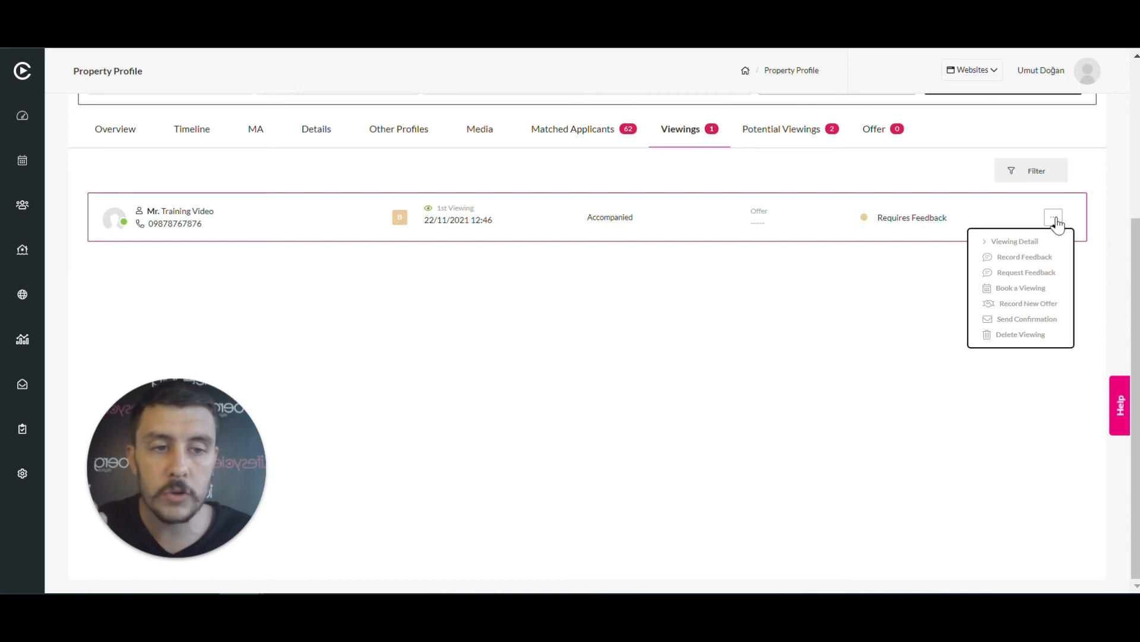
click(1017, 257)
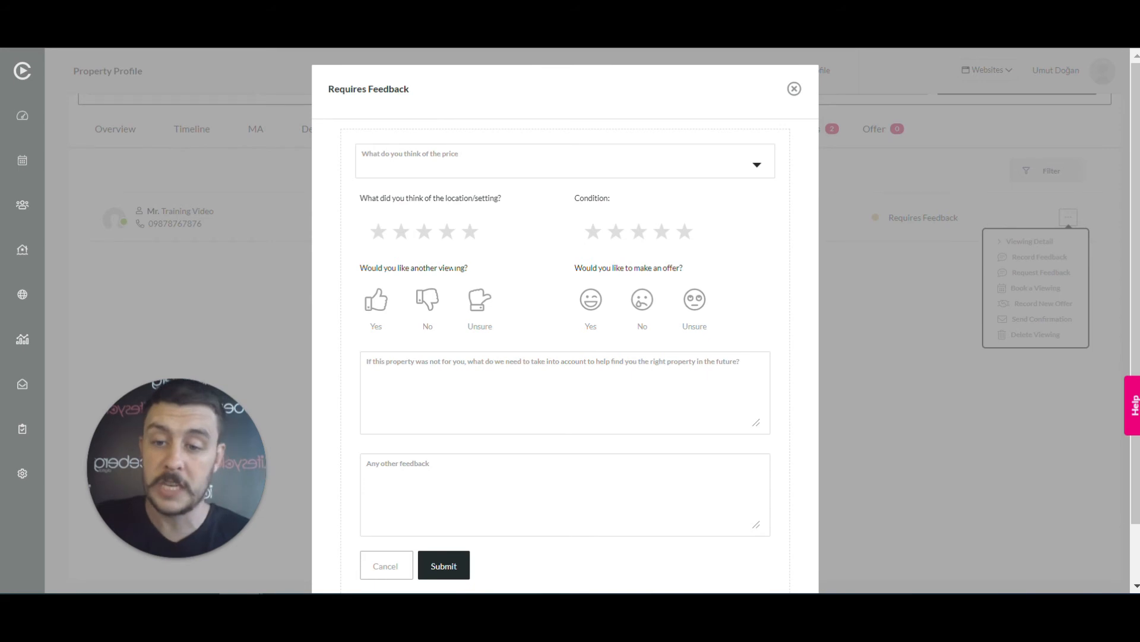
click(572, 165)
click(426, 211)
click(470, 232)
click(685, 232)
click(428, 300)
click(591, 299)
scroll(552, 305, down, 1)
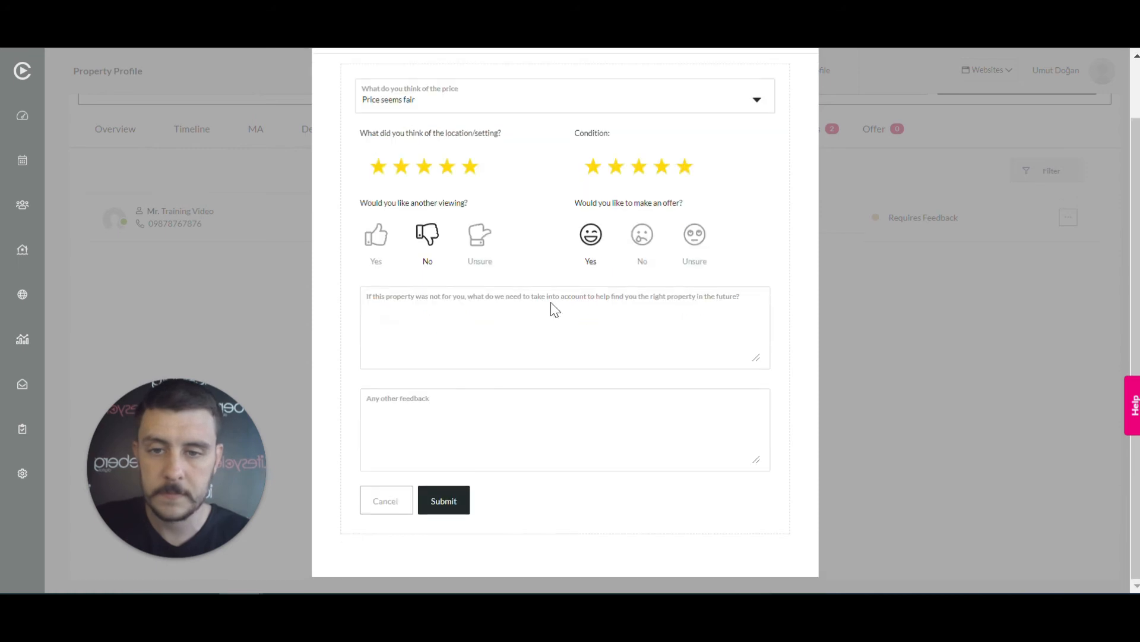
click(448, 506)
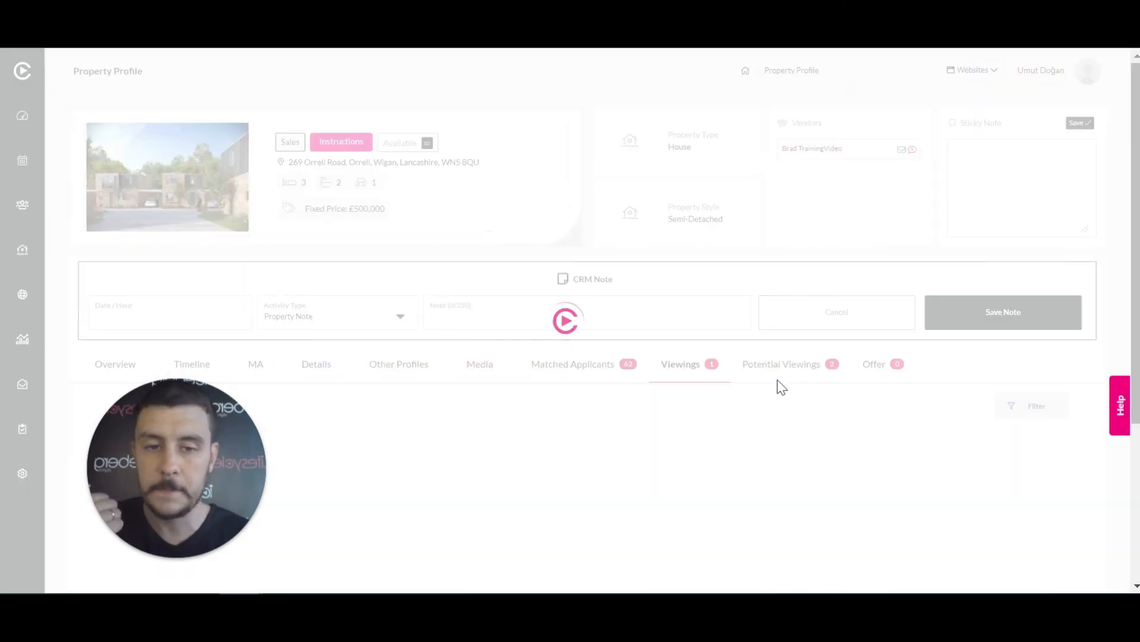
scroll(778, 386, down, 2)
Report feedback to the applicant, replacing the placeholder with 'report your feed', and send
scroll(782, 387, down, 3)
scroll(850, 343, up, 2)
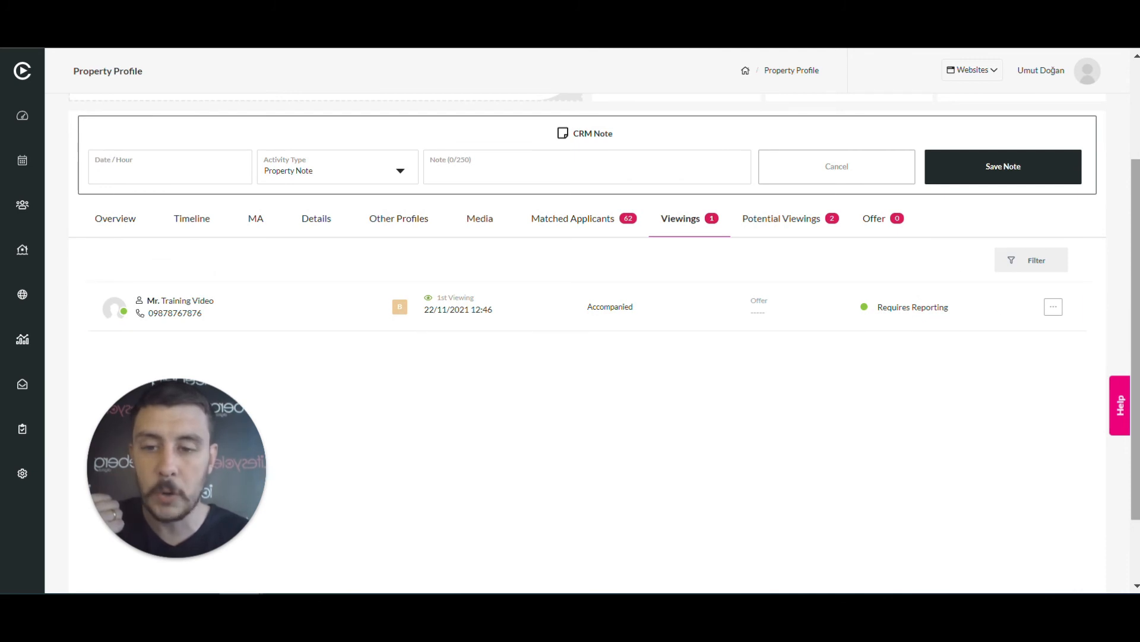
click(1052, 309)
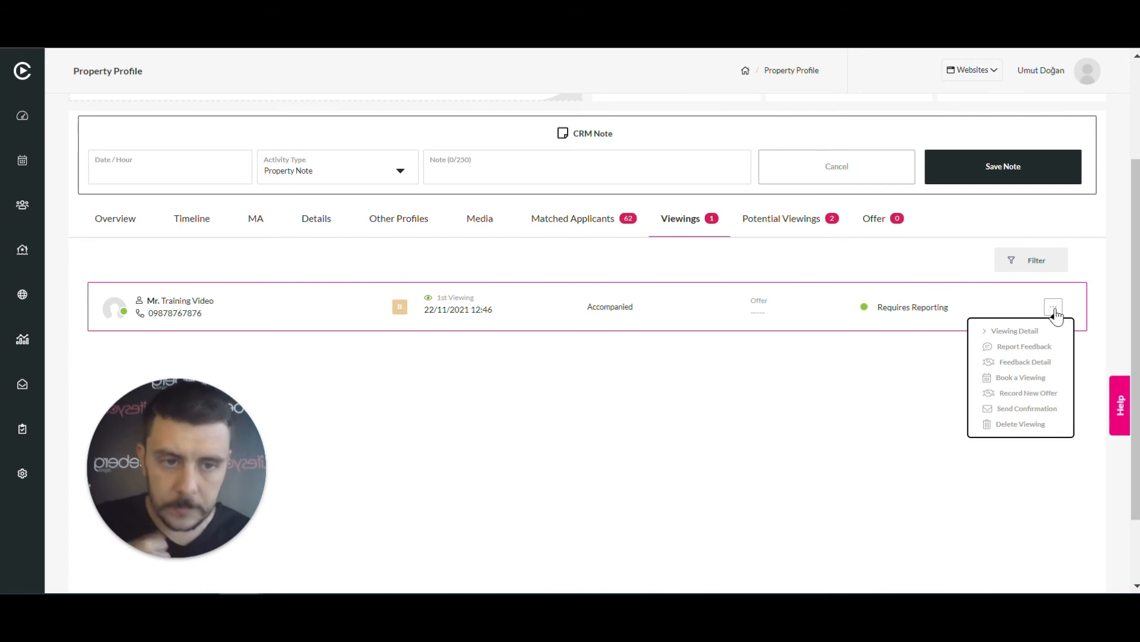
click(1050, 348)
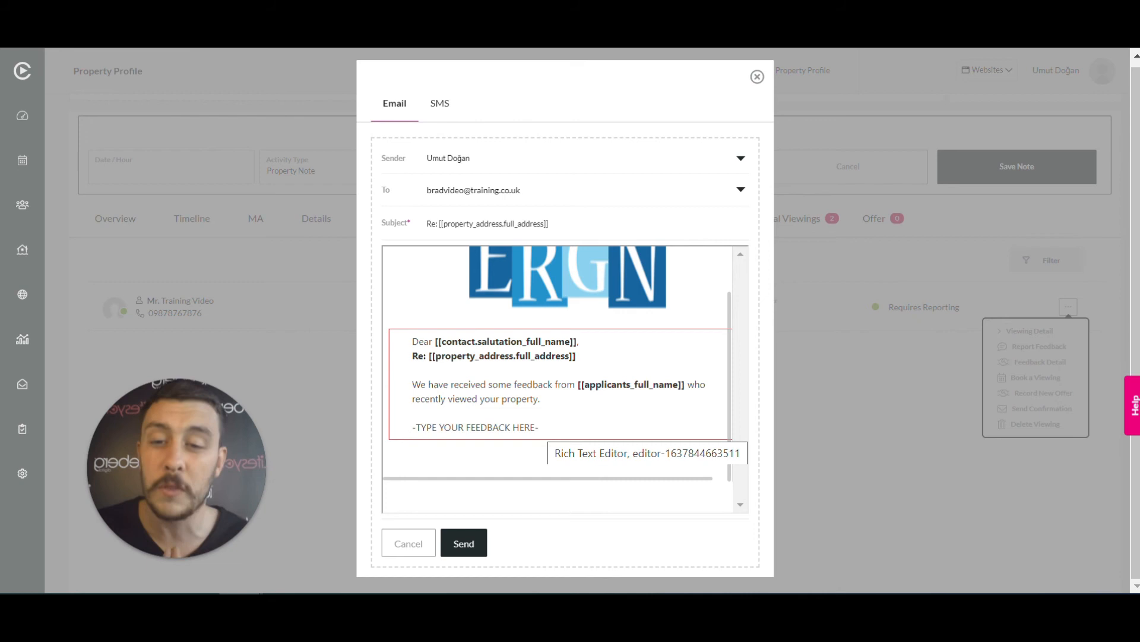
drag(536, 427, 415, 426)
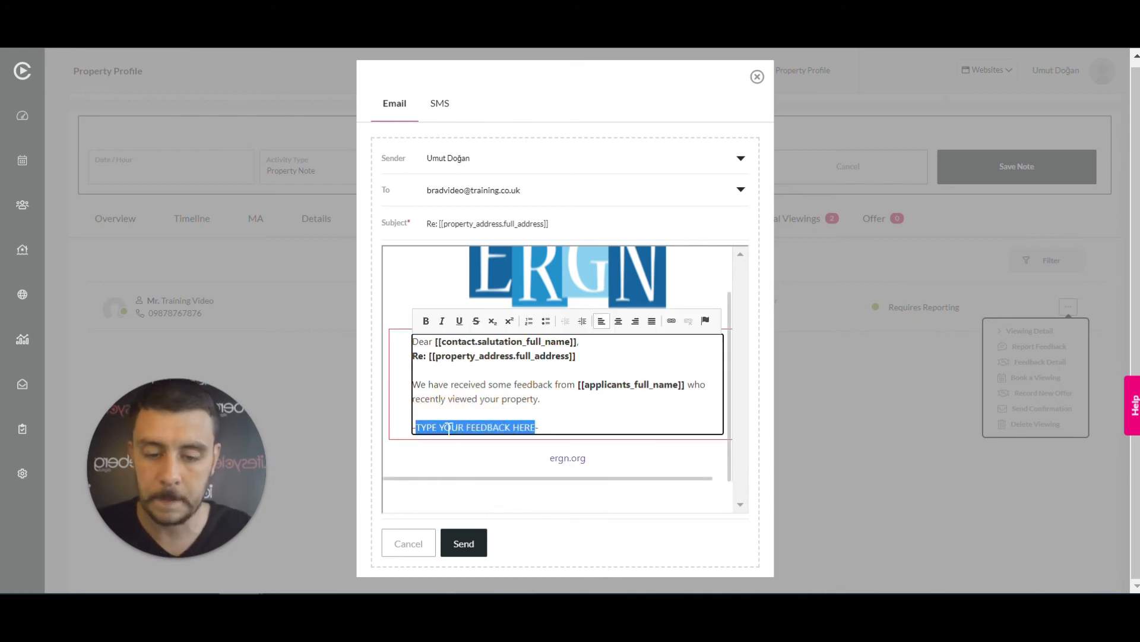
text(re)
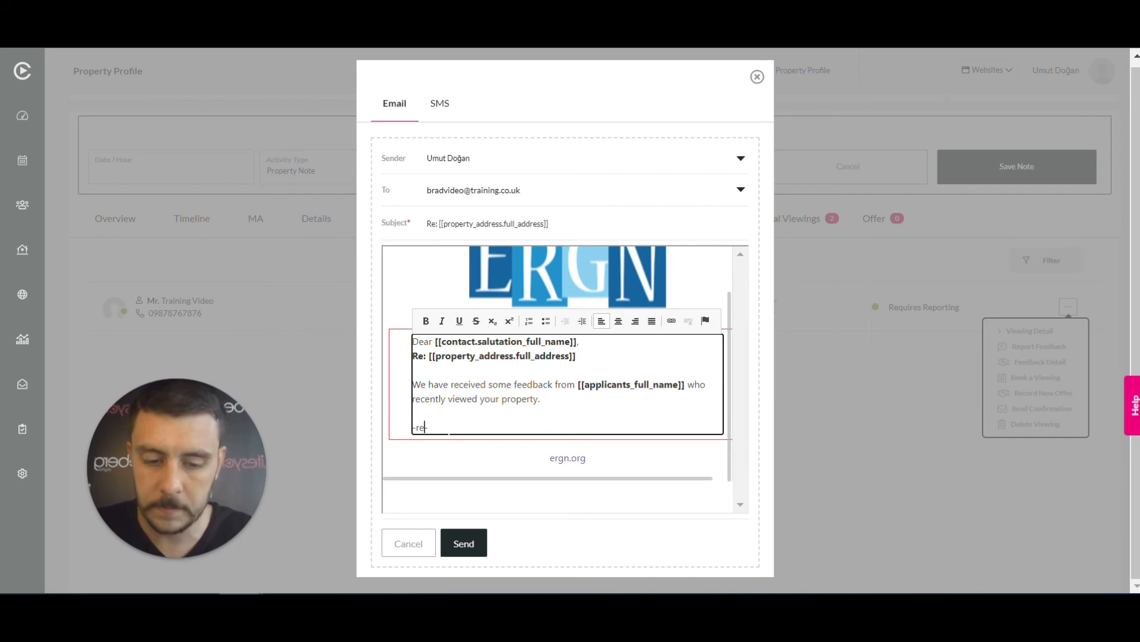
text(port your feed-)
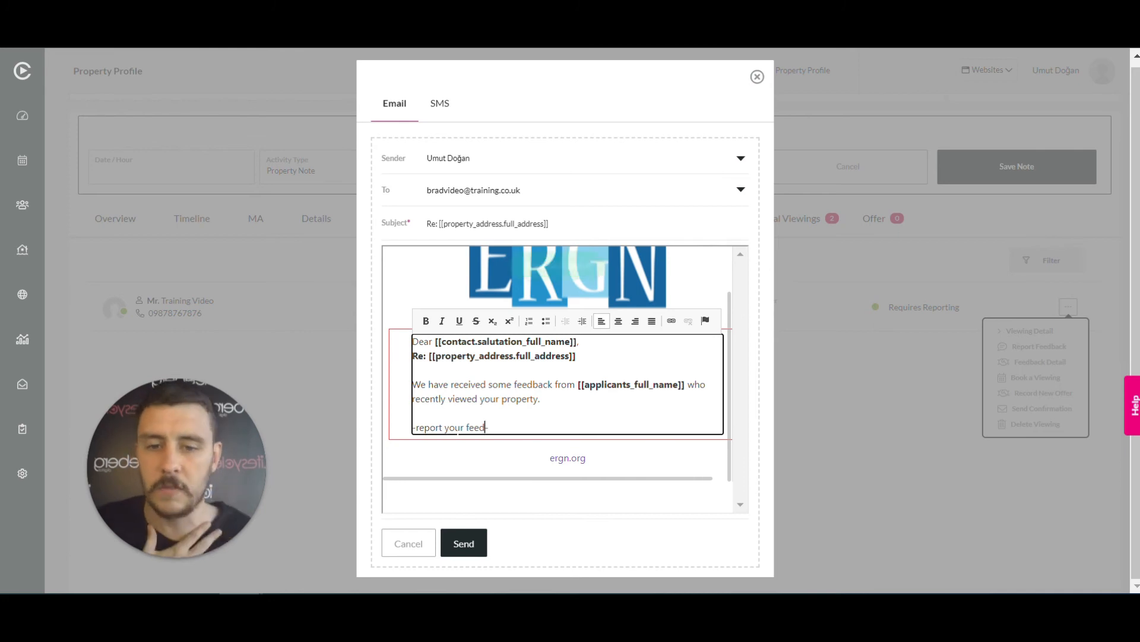
click(464, 544)
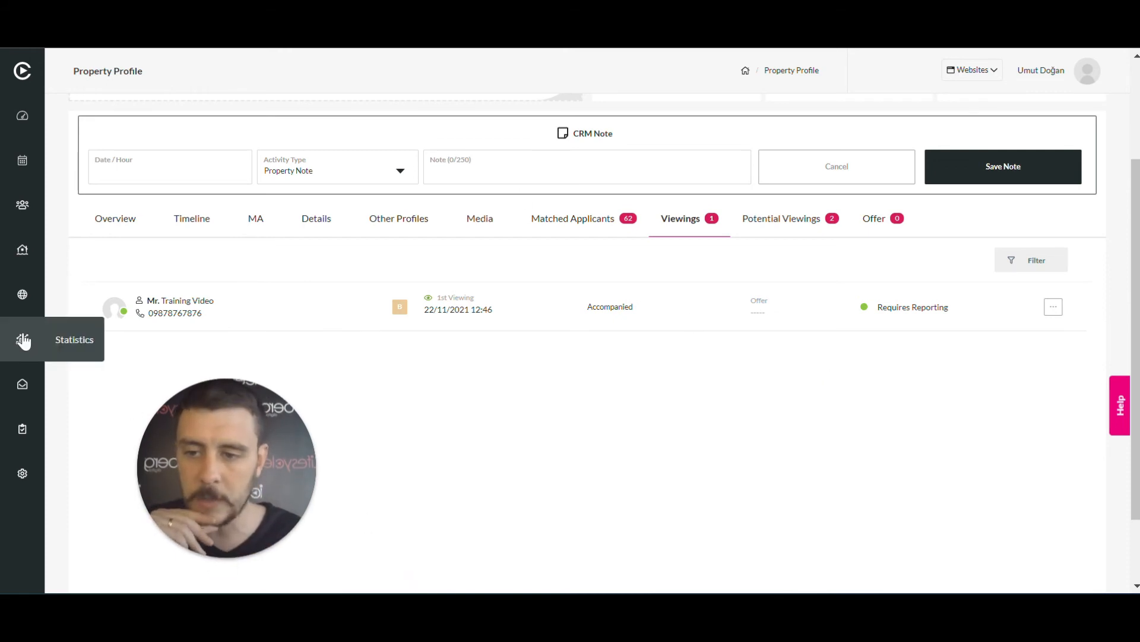
Review Viewings Awaiting Feedback in a new Operations tab, then return to the property profile
right_click(26, 431)
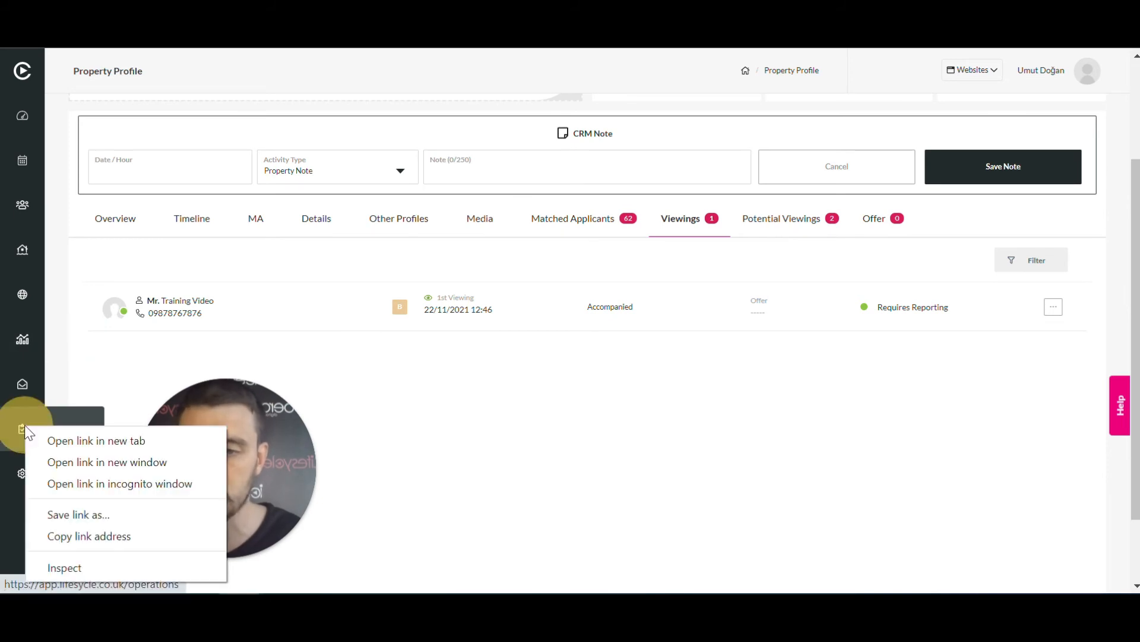
click(74, 440)
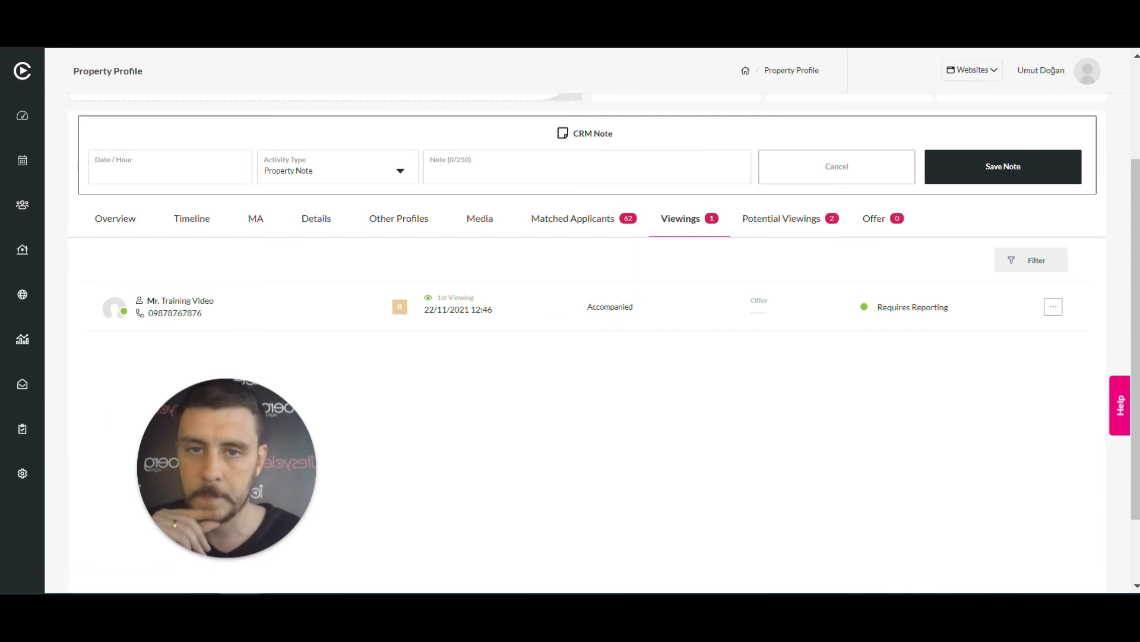
key(ctrl+Tab)
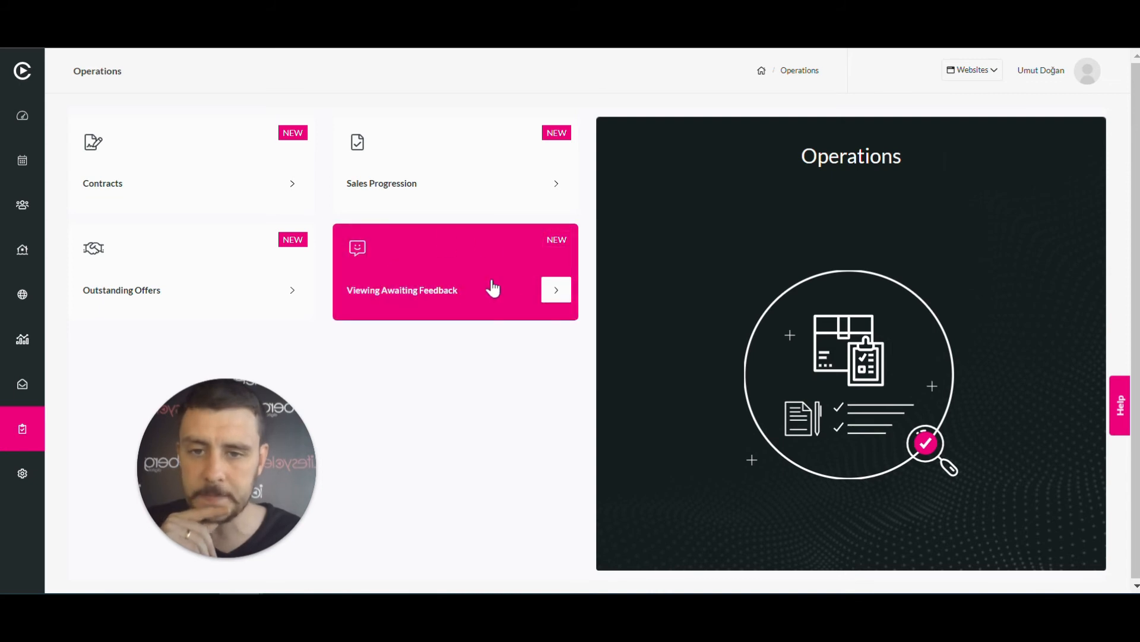
click(464, 258)
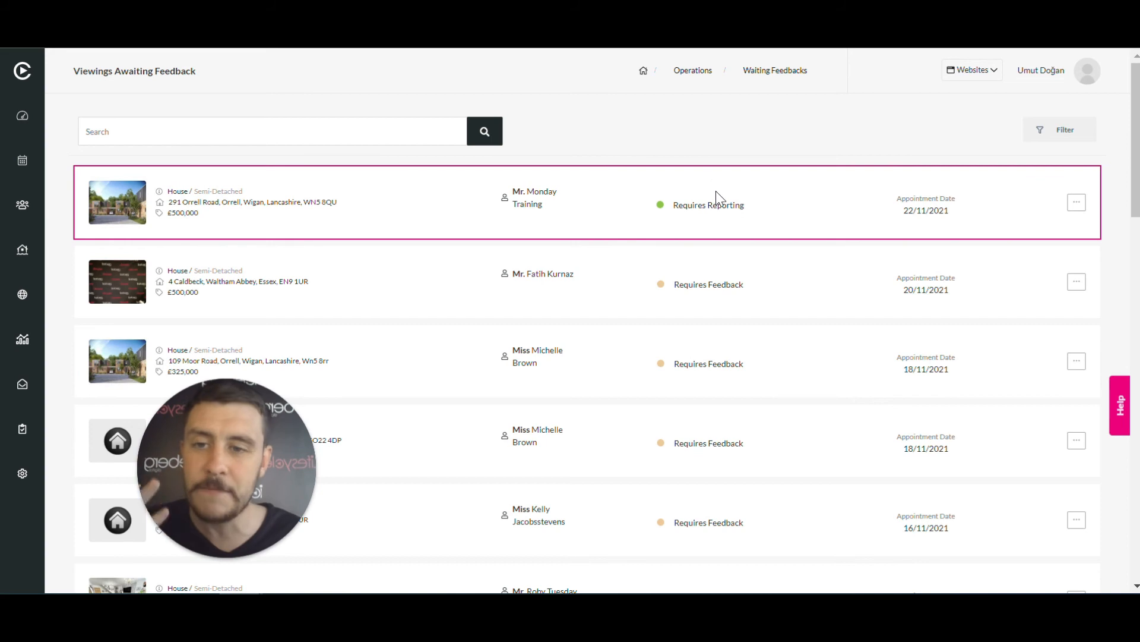
scroll(721, 259, down, 3)
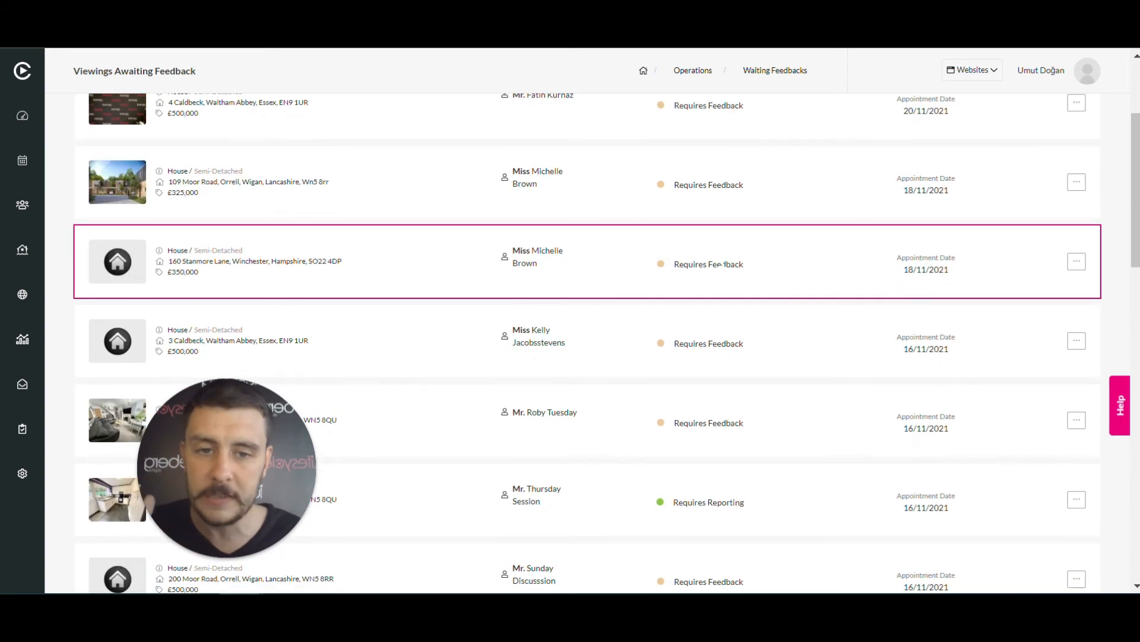
scroll(721, 264, down, 5)
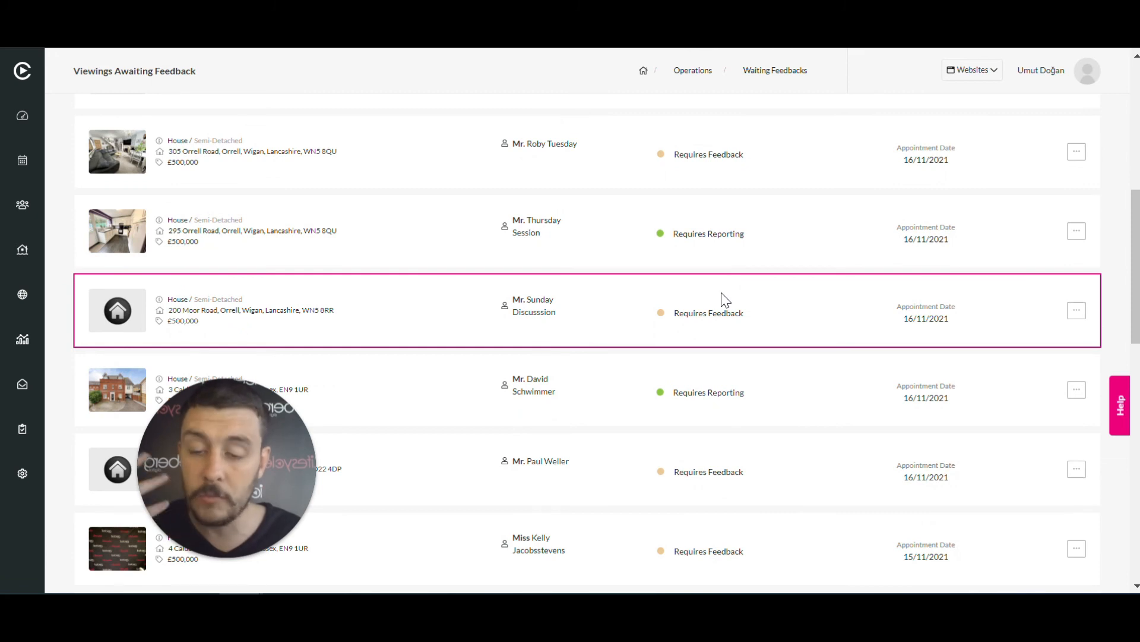
scroll(724, 299, down, 2)
scroll(724, 299, down, 3)
scroll(725, 299, up, 8)
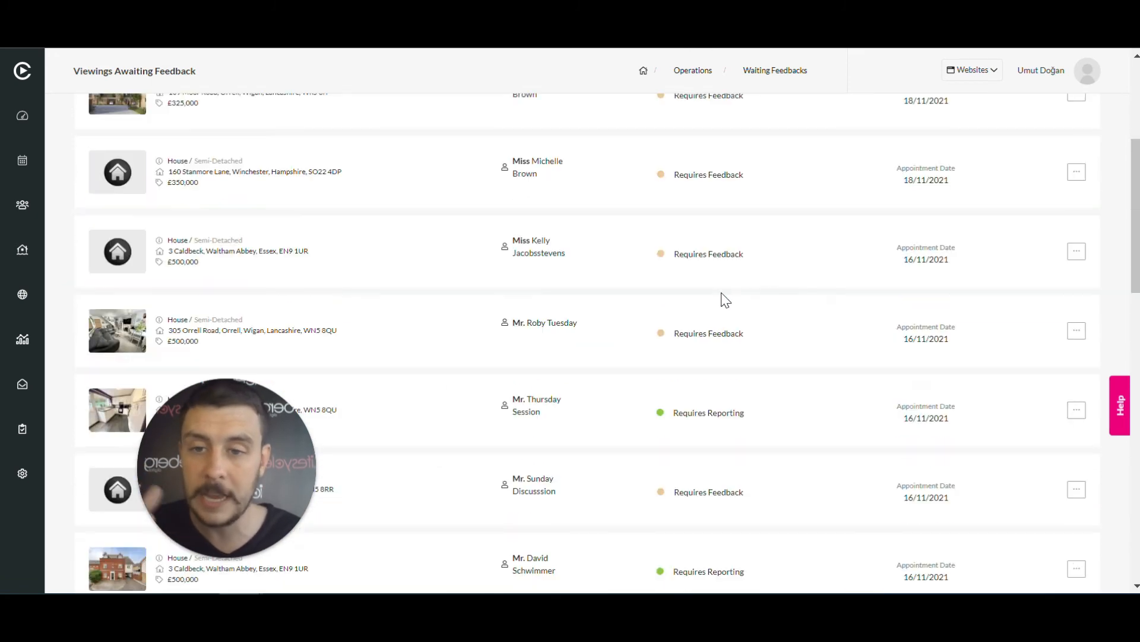
scroll(725, 299, up, 5)
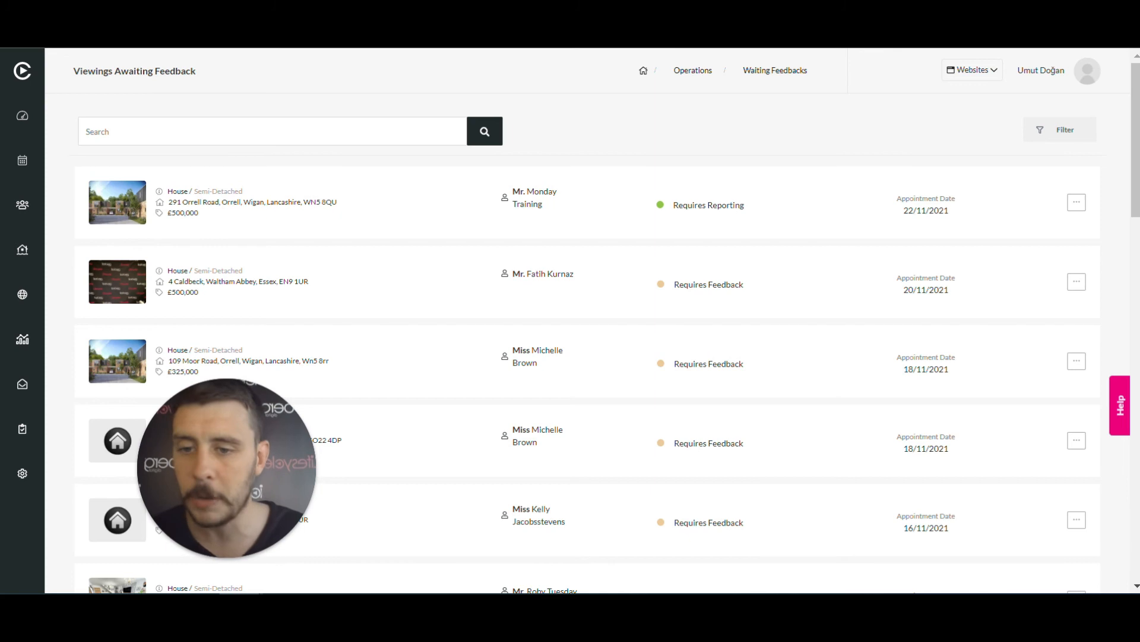
click(77, 21)
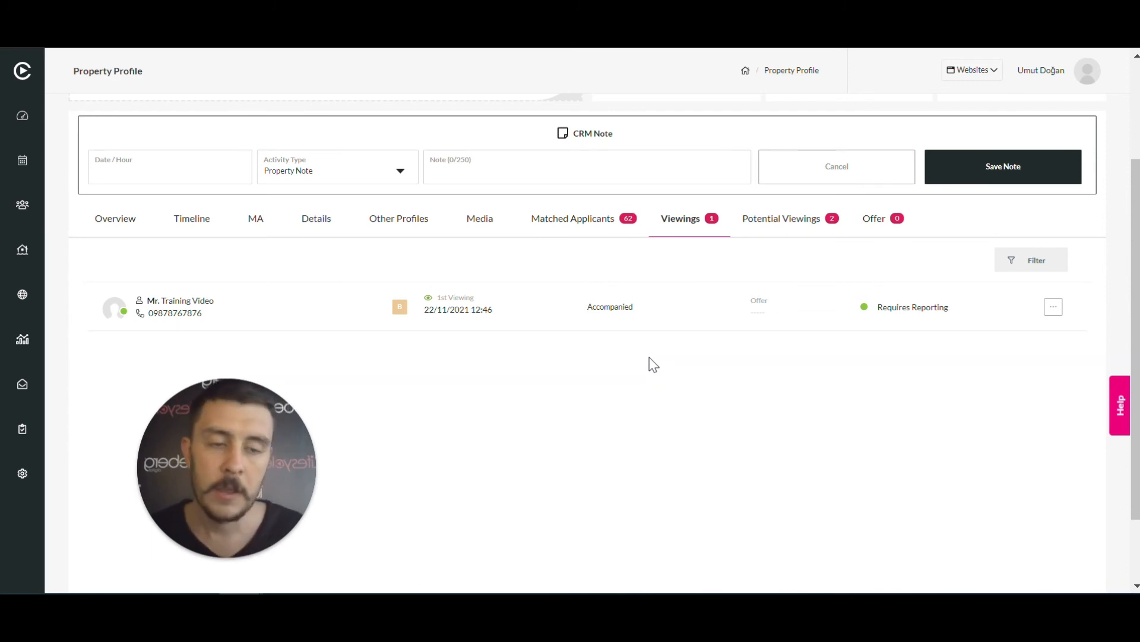
Record a Proceedable £510,000 offer for the viewing and view it on the Offer tab
click(1054, 311)
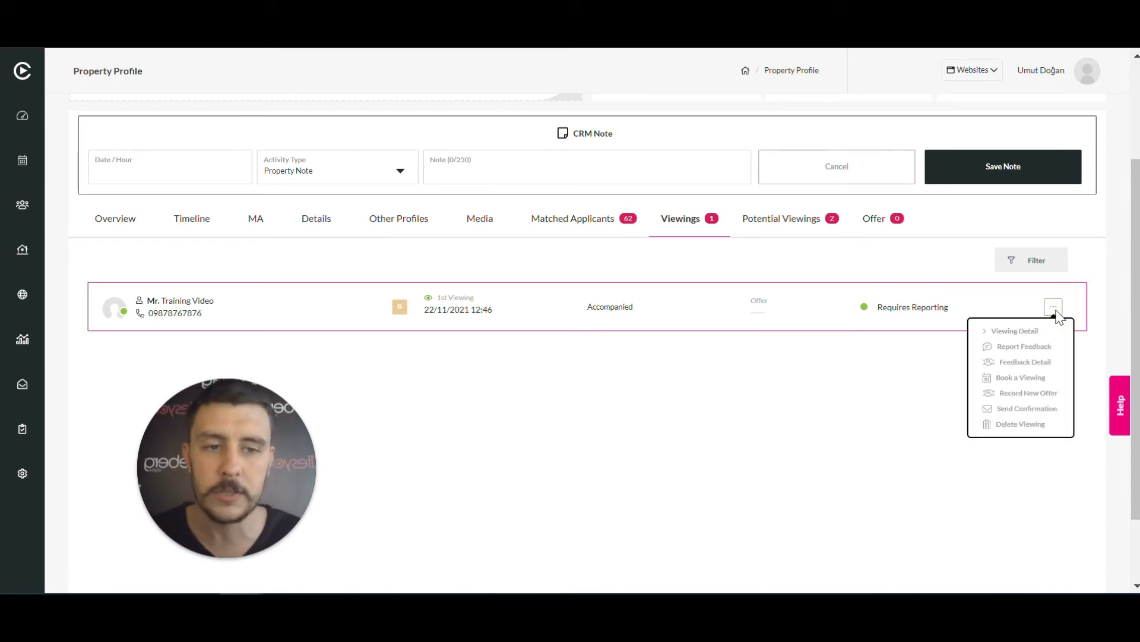
click(1054, 394)
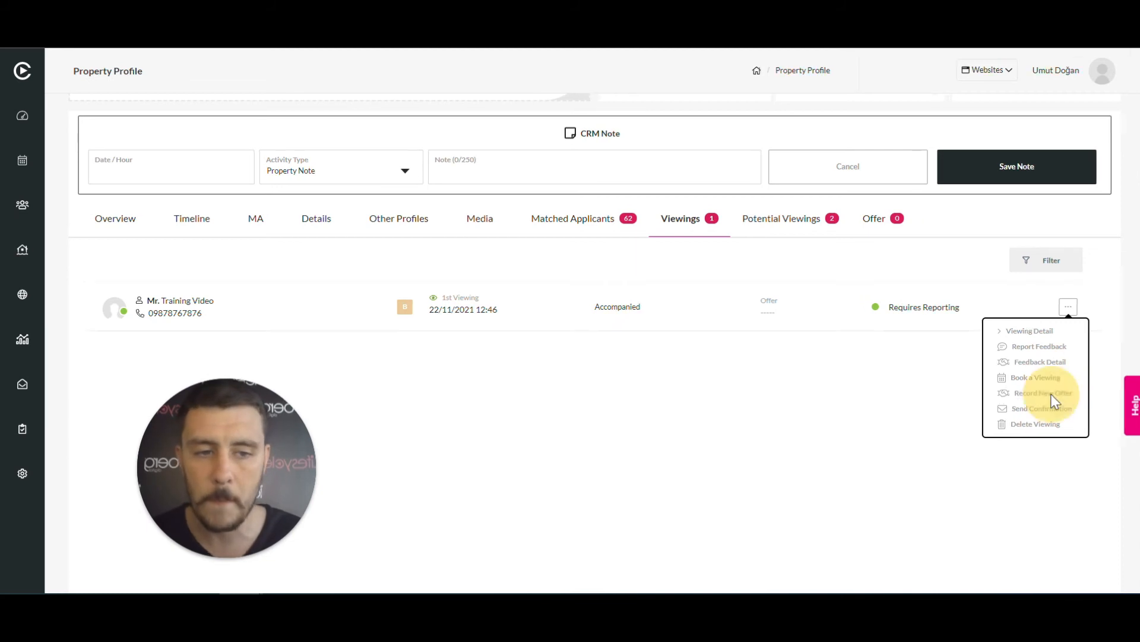
click(530, 331)
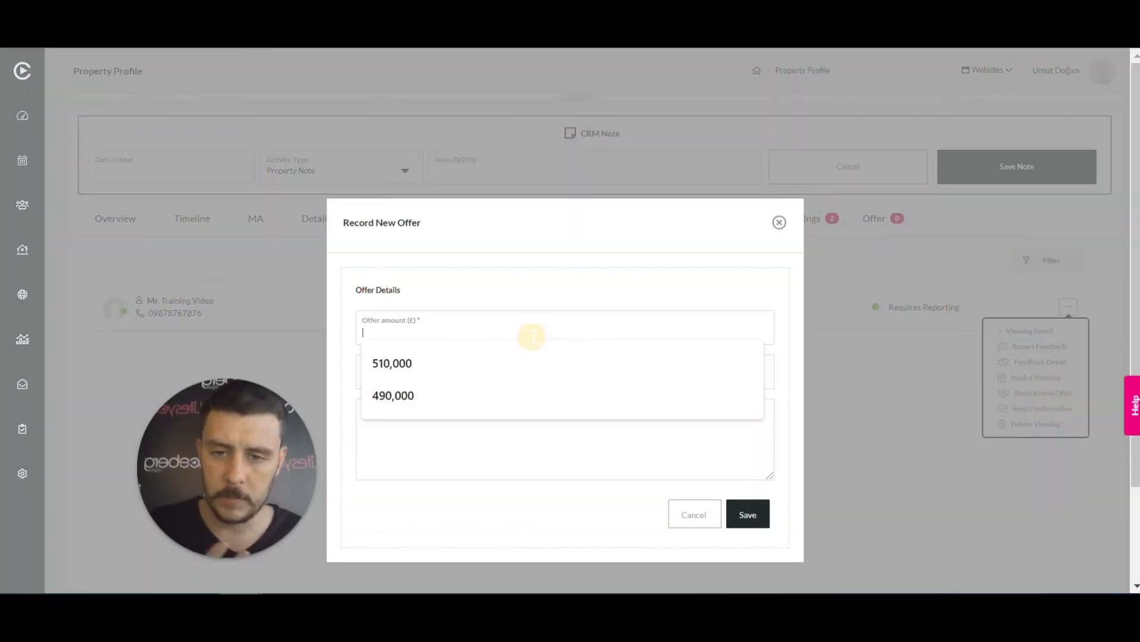
click(490, 361)
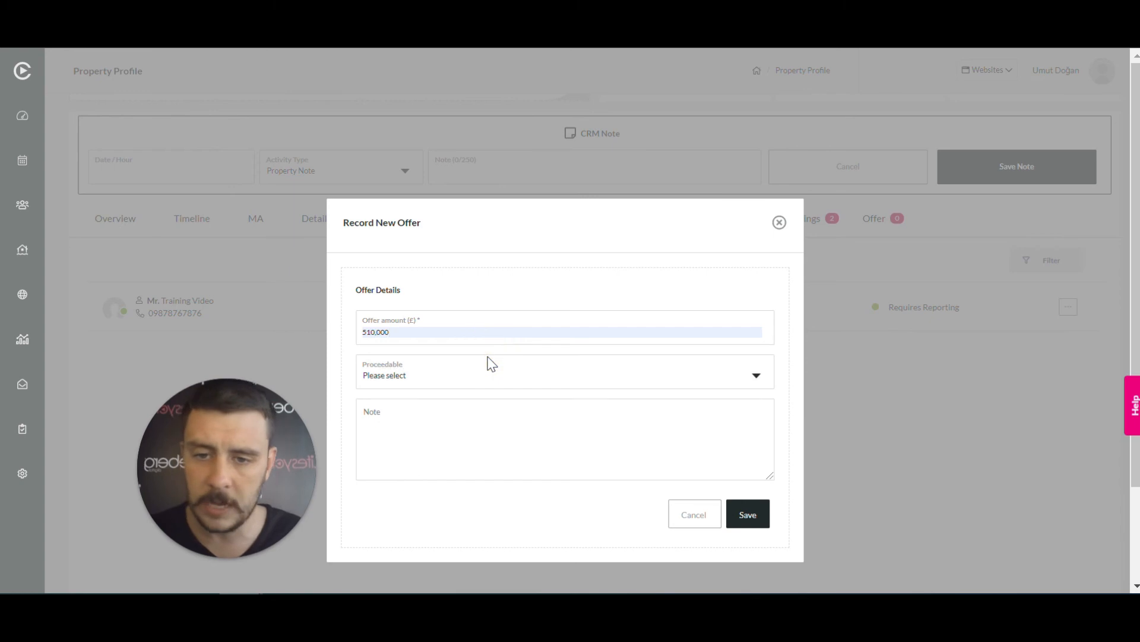
click(476, 377)
click(467, 419)
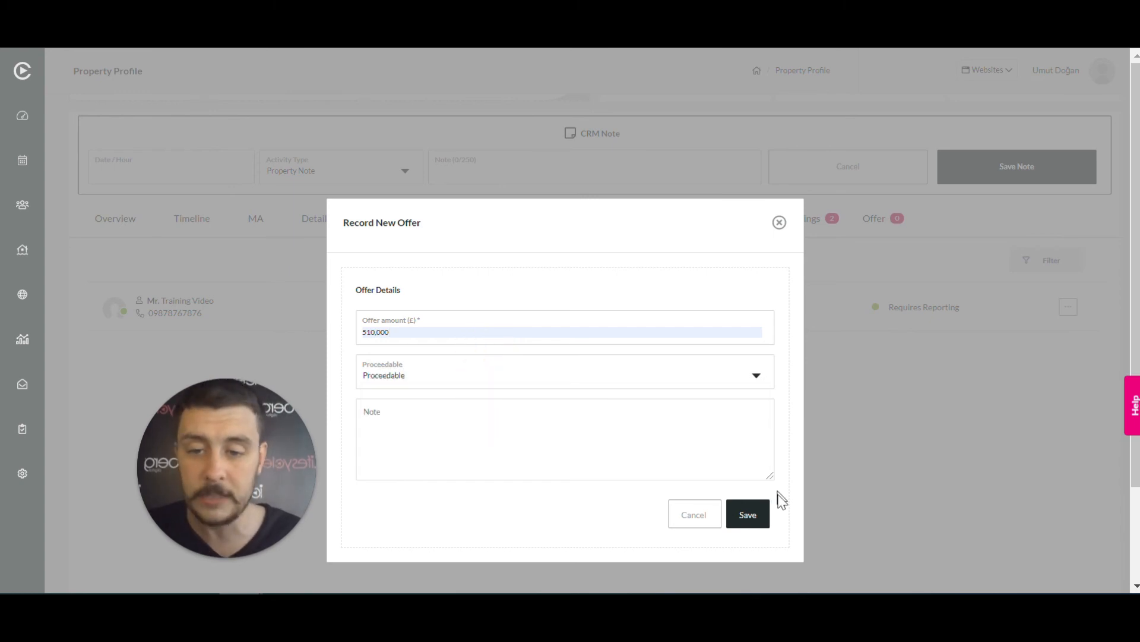
click(753, 524)
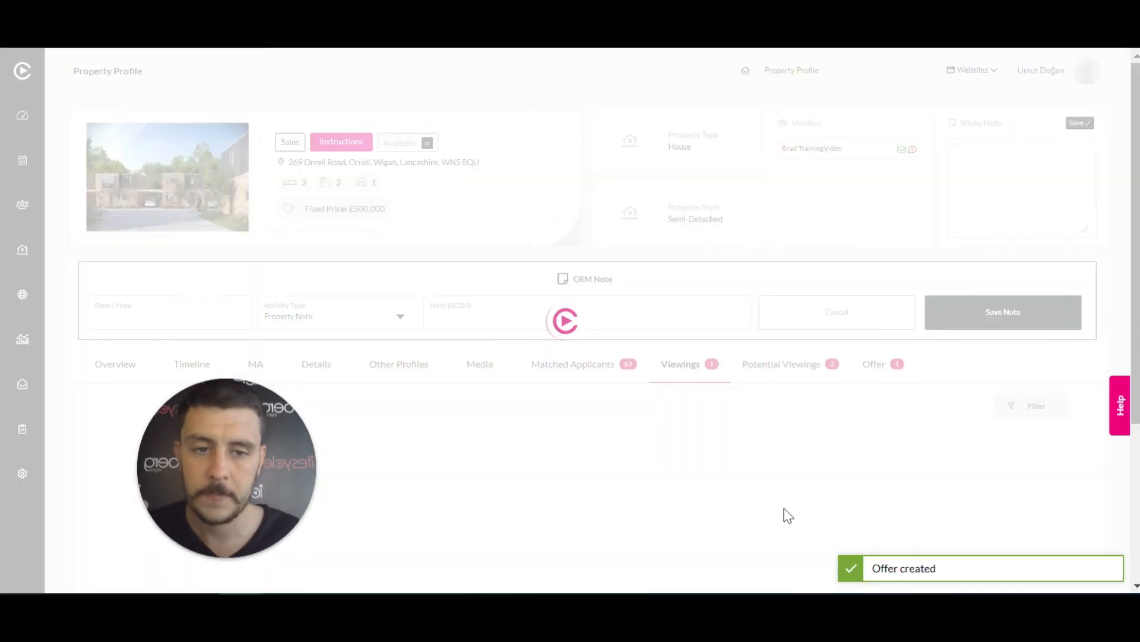
click(890, 371)
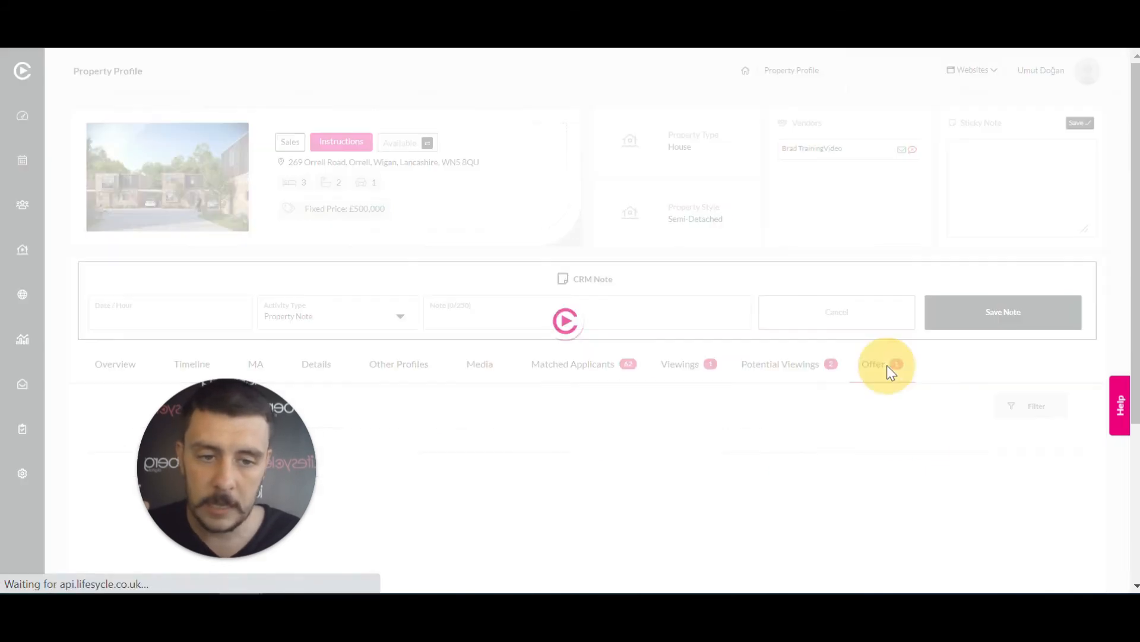
scroll(376, 407, down, 4)
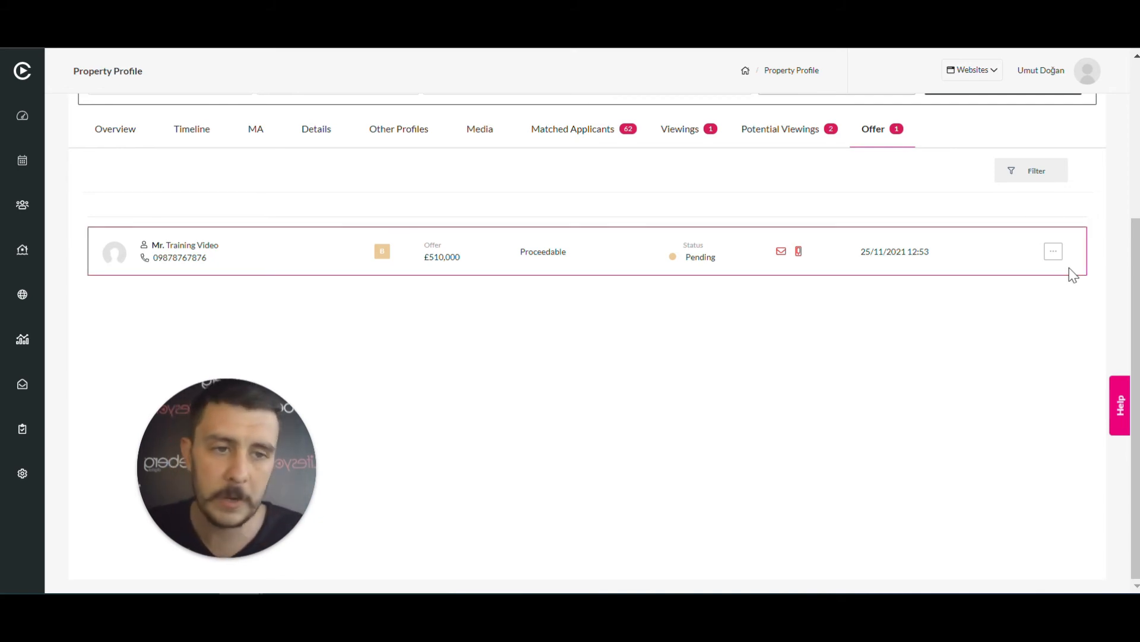
Open the Offer Details window for the pending £510,000 offer
click(1055, 254)
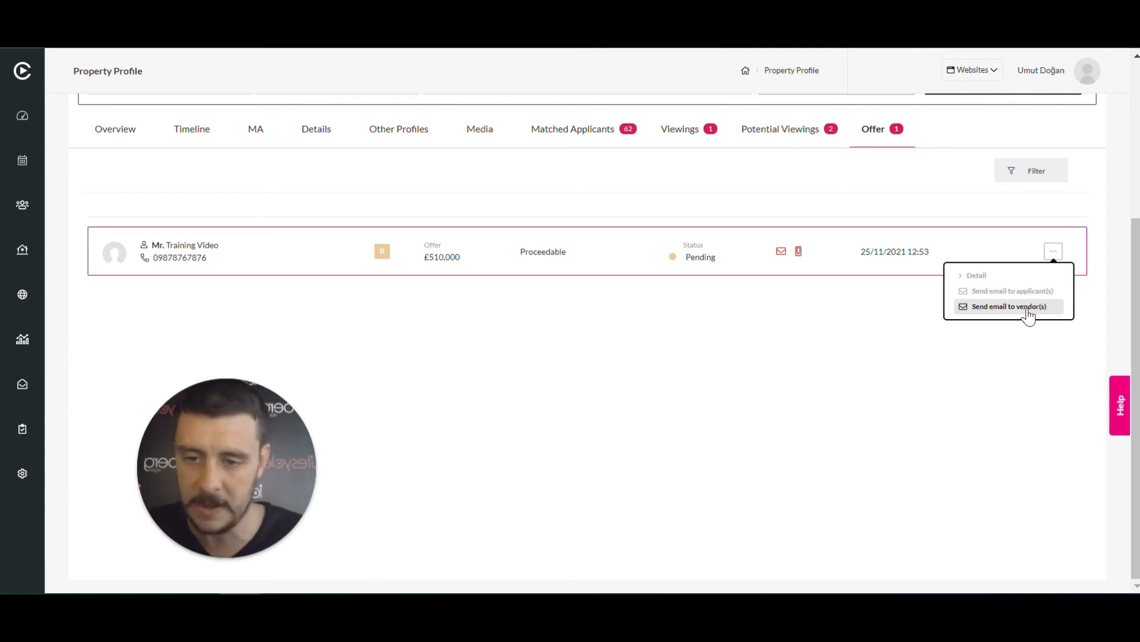
click(960, 354)
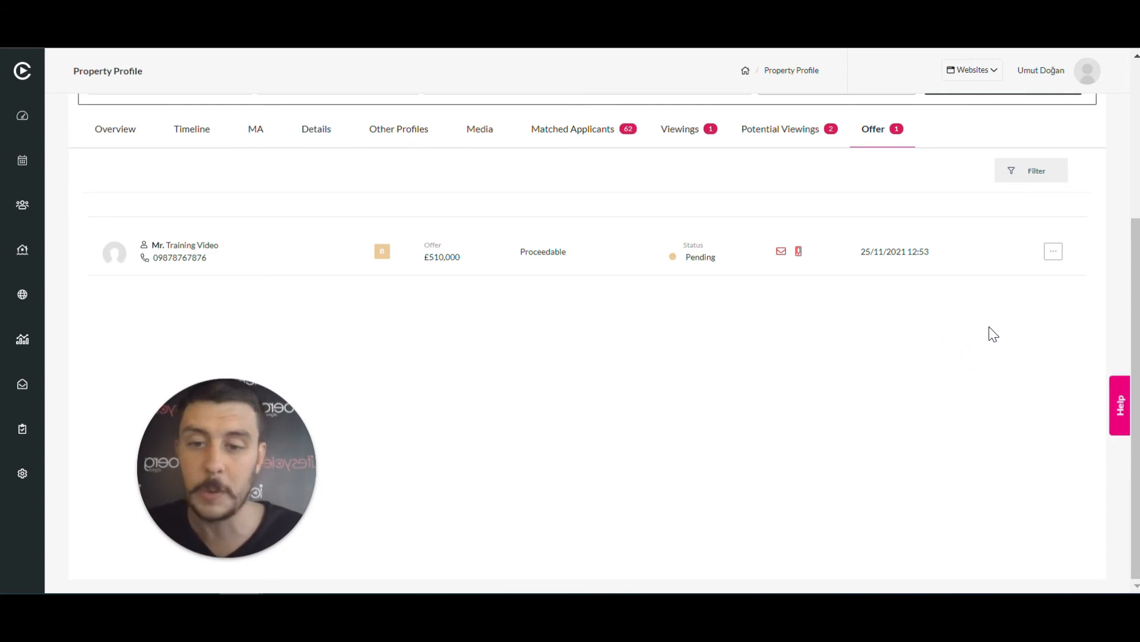
click(1054, 251)
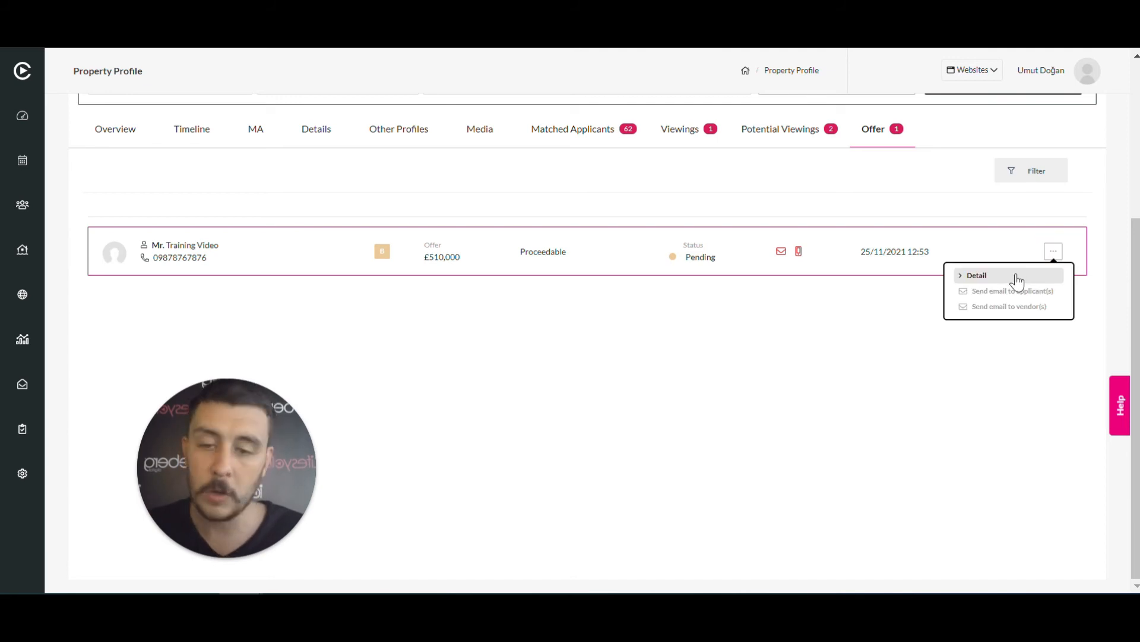
click(1017, 276)
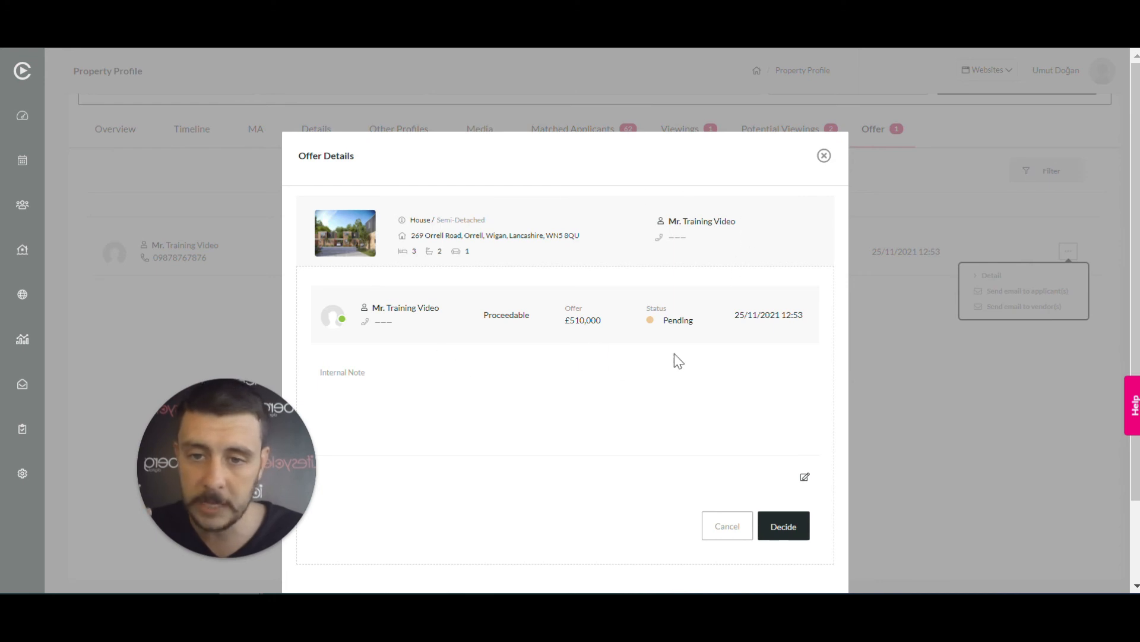
Decide the £510,000 offer as Offer Accepted and save the updated status
click(803, 523)
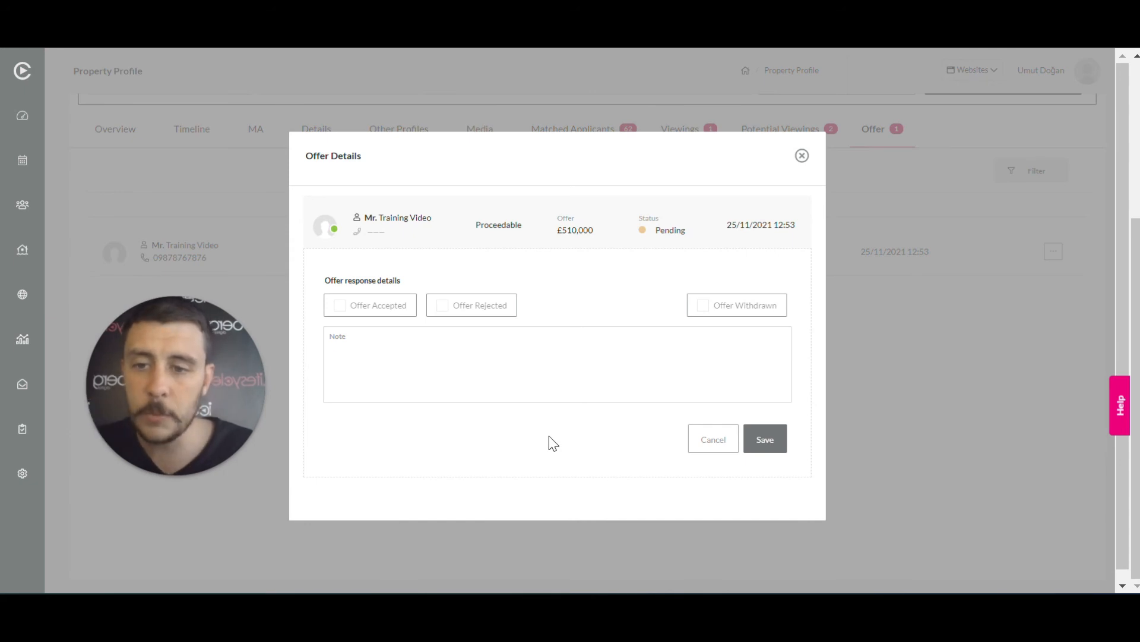
click(340, 306)
click(443, 306)
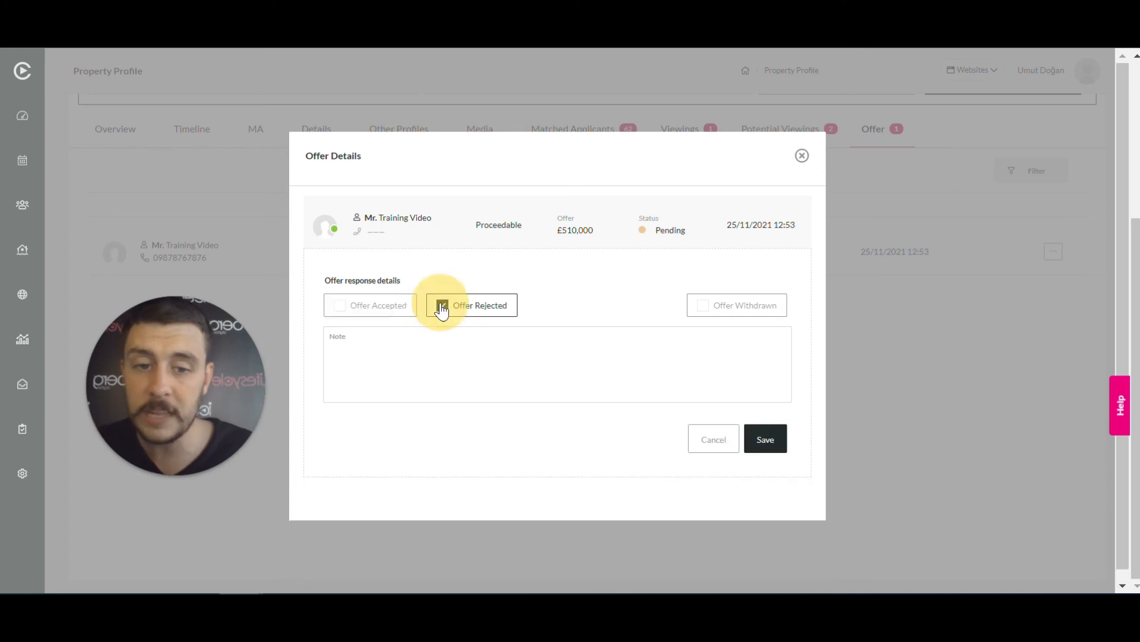
click(702, 308)
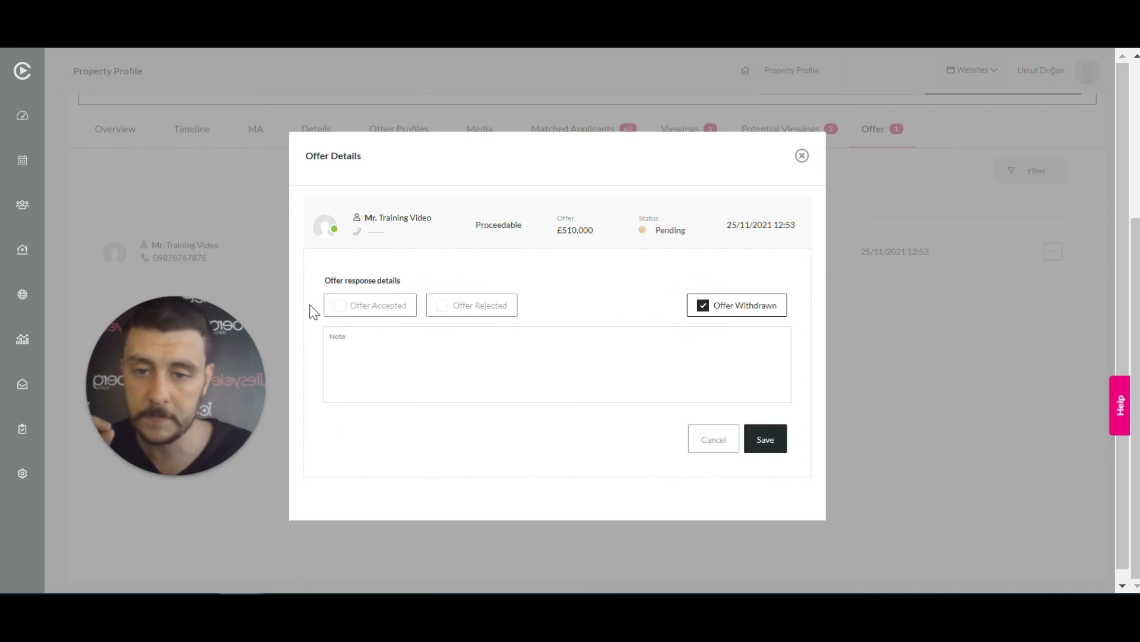
click(344, 314)
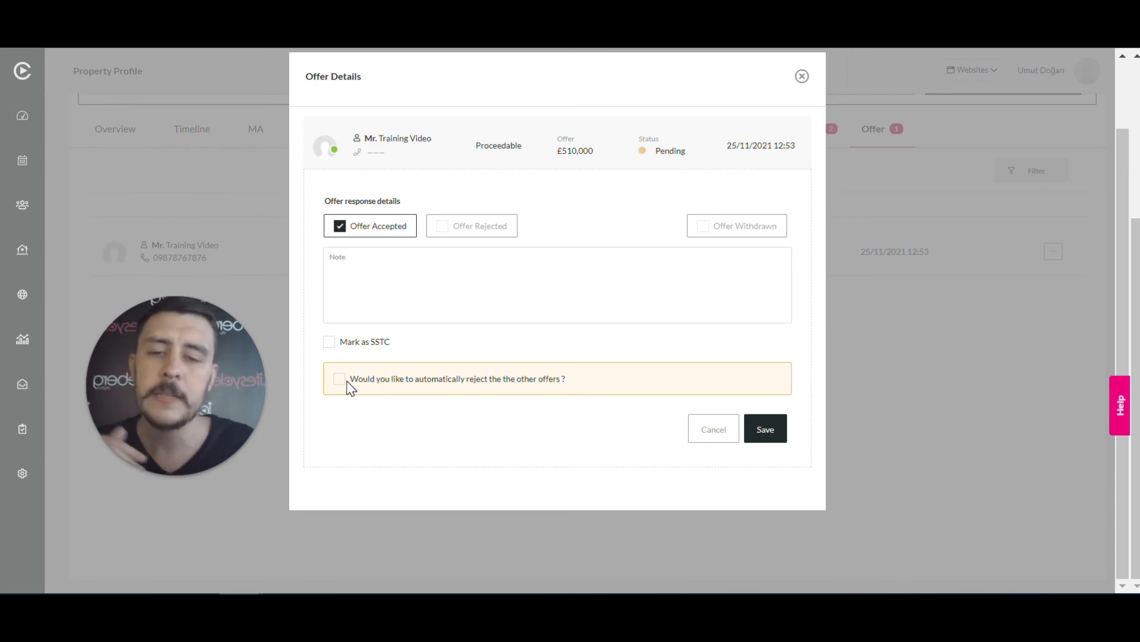
click(766, 431)
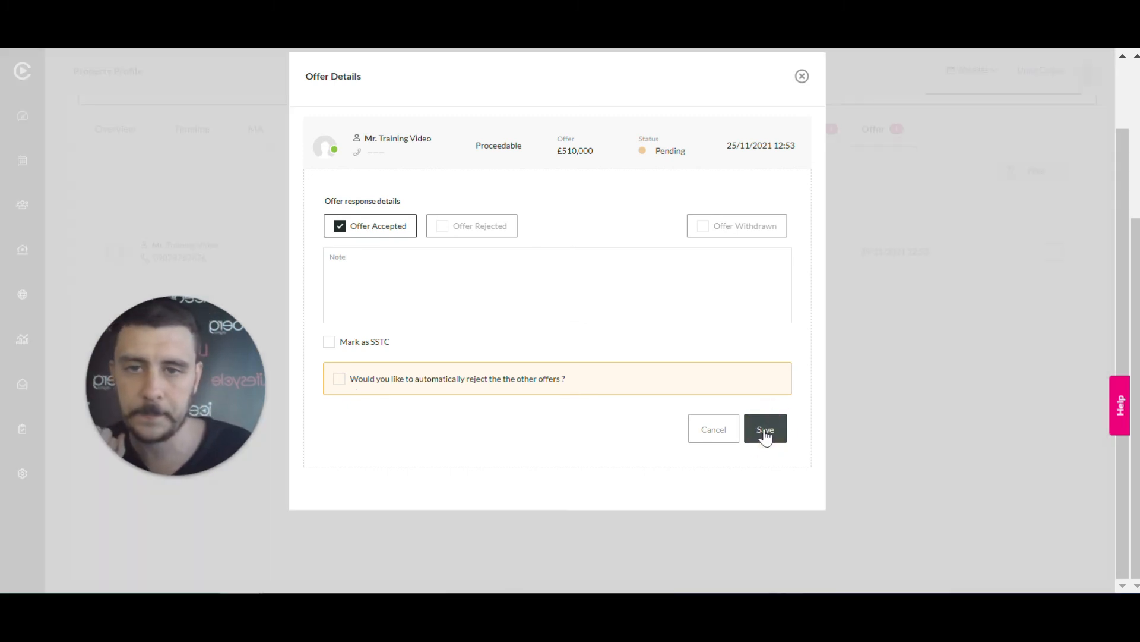
click(765, 429)
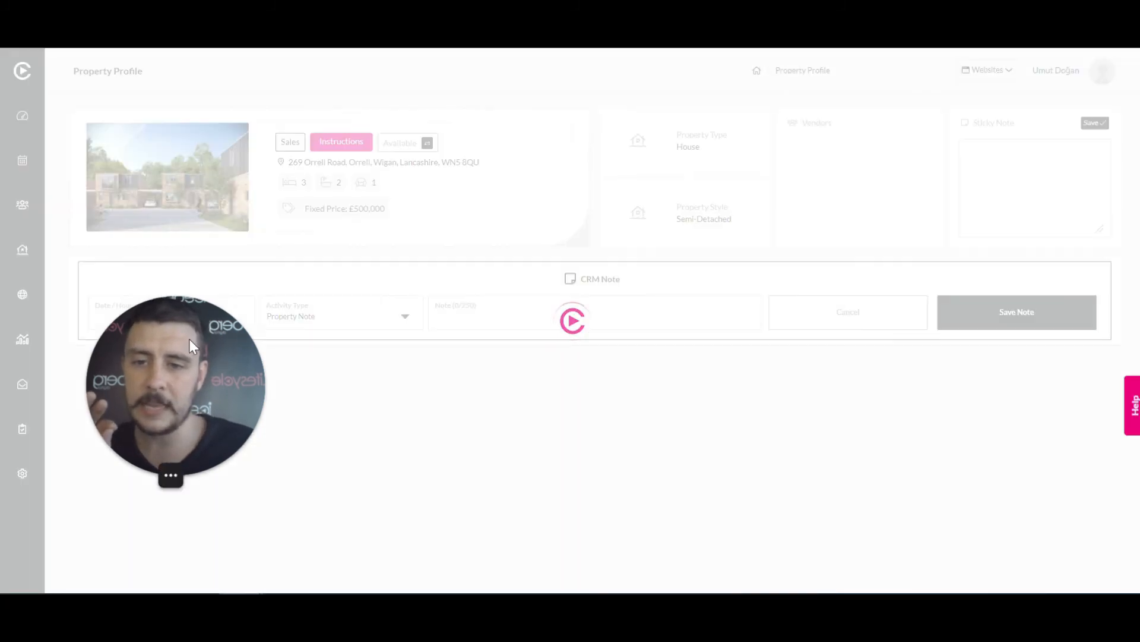
drag(189, 339, 171, 418)
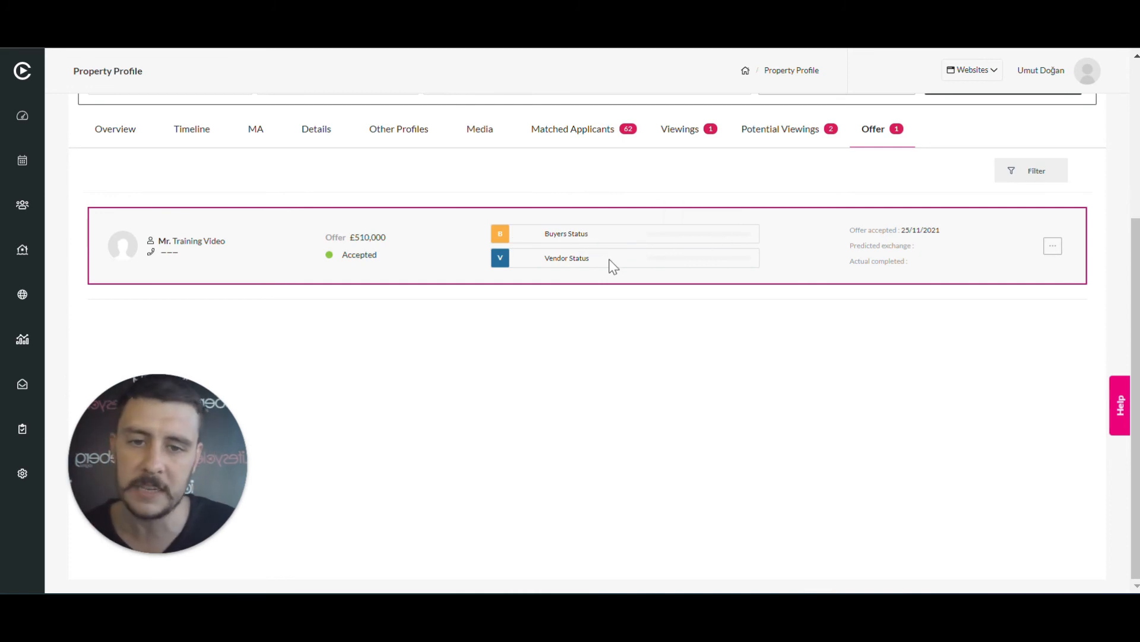
Open the Detail page of the accepted £510,000 offer from its row's actions menu
mouse_move(649, 257)
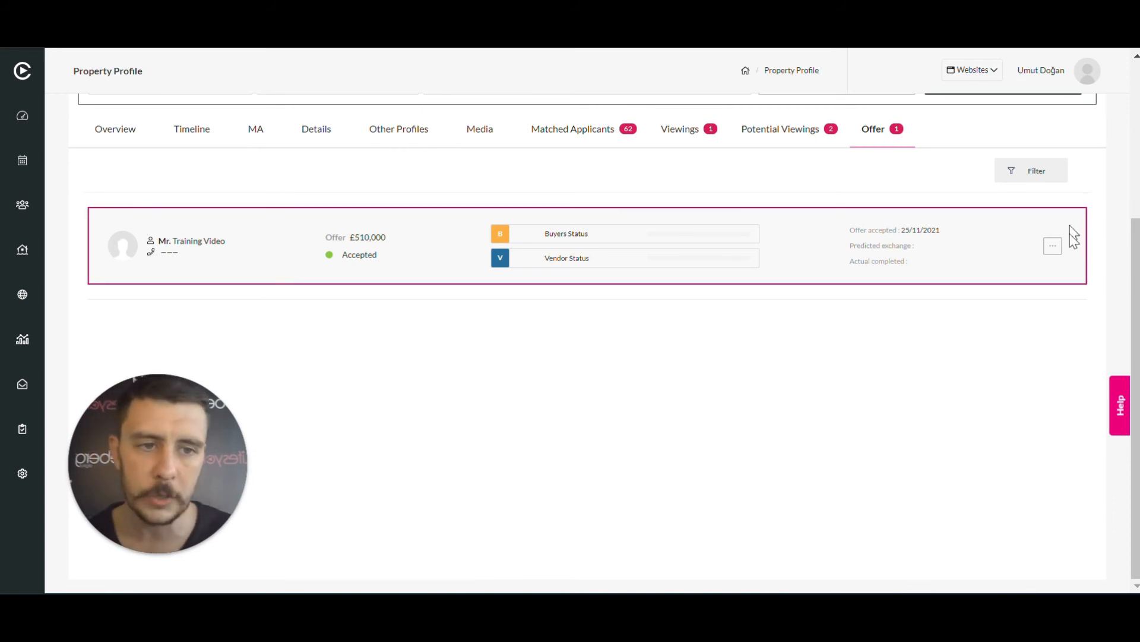
click(1054, 255)
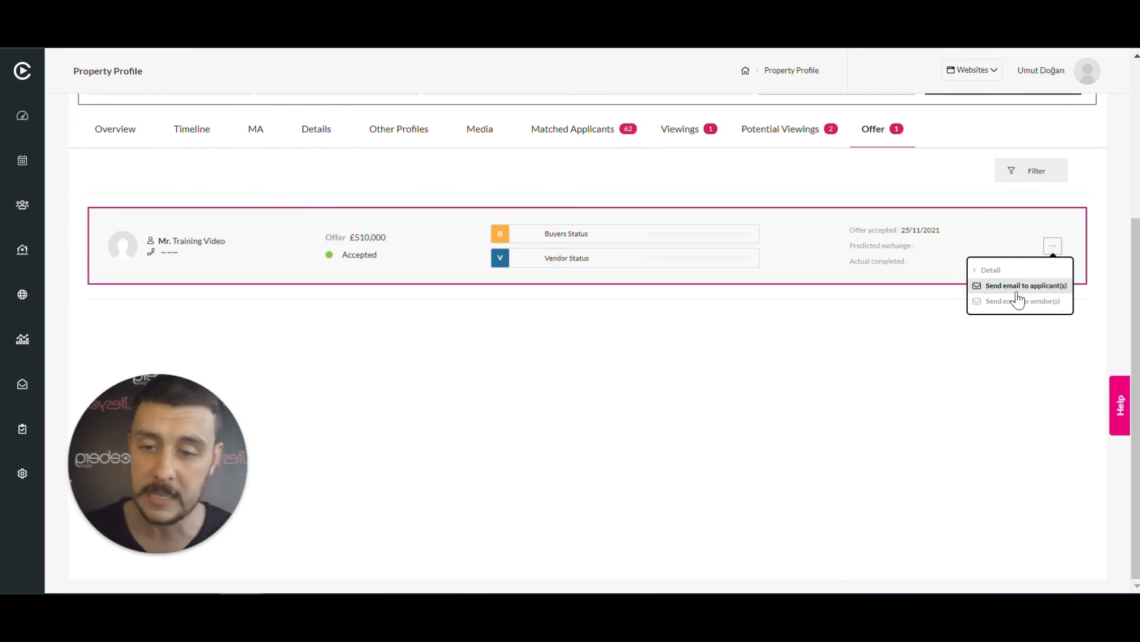
click(834, 315)
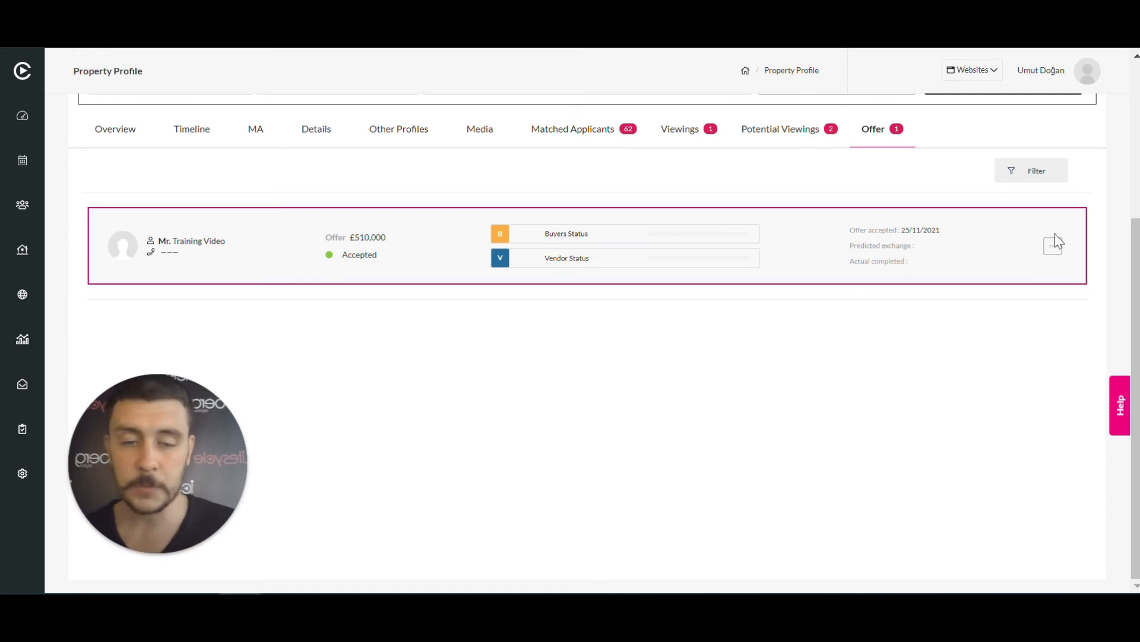
click(1054, 248)
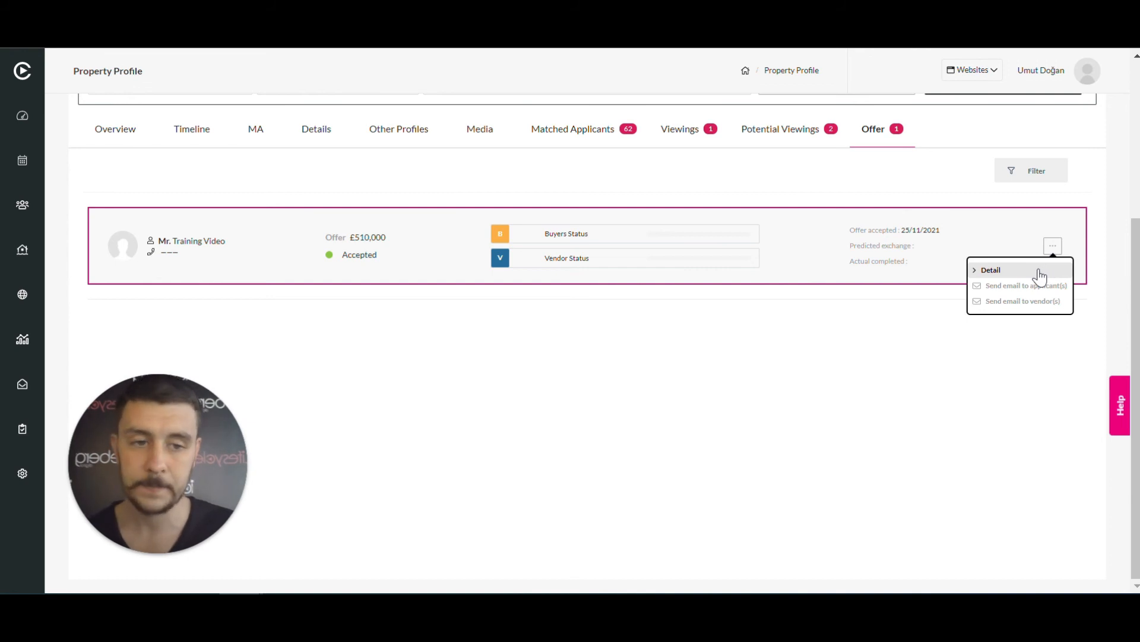
click(1039, 272)
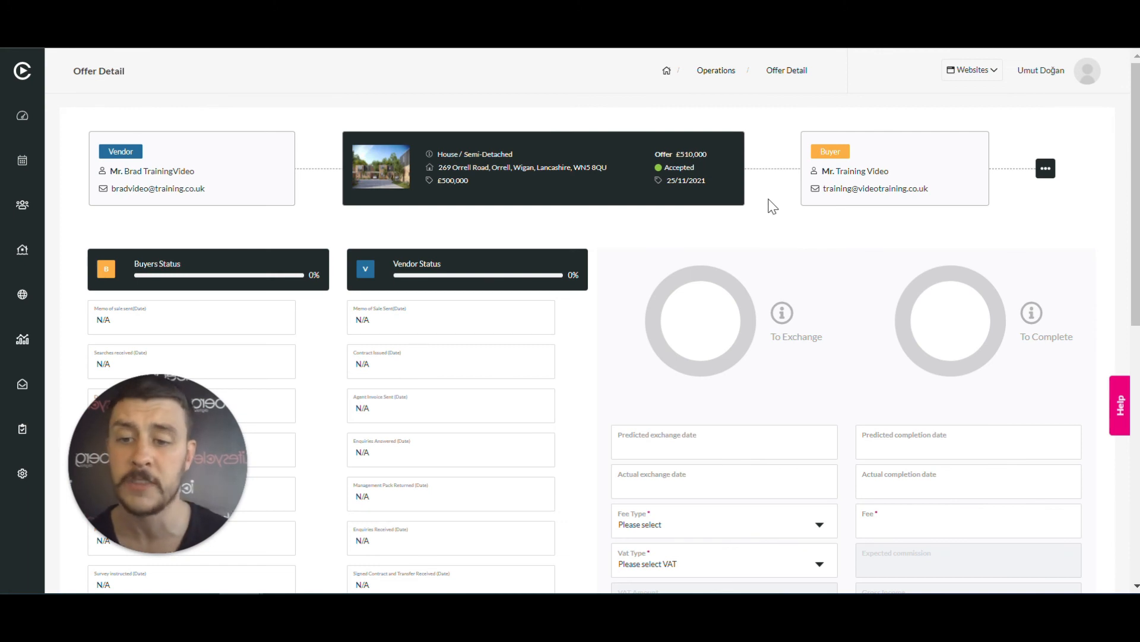
scroll(772, 206, down, 2)
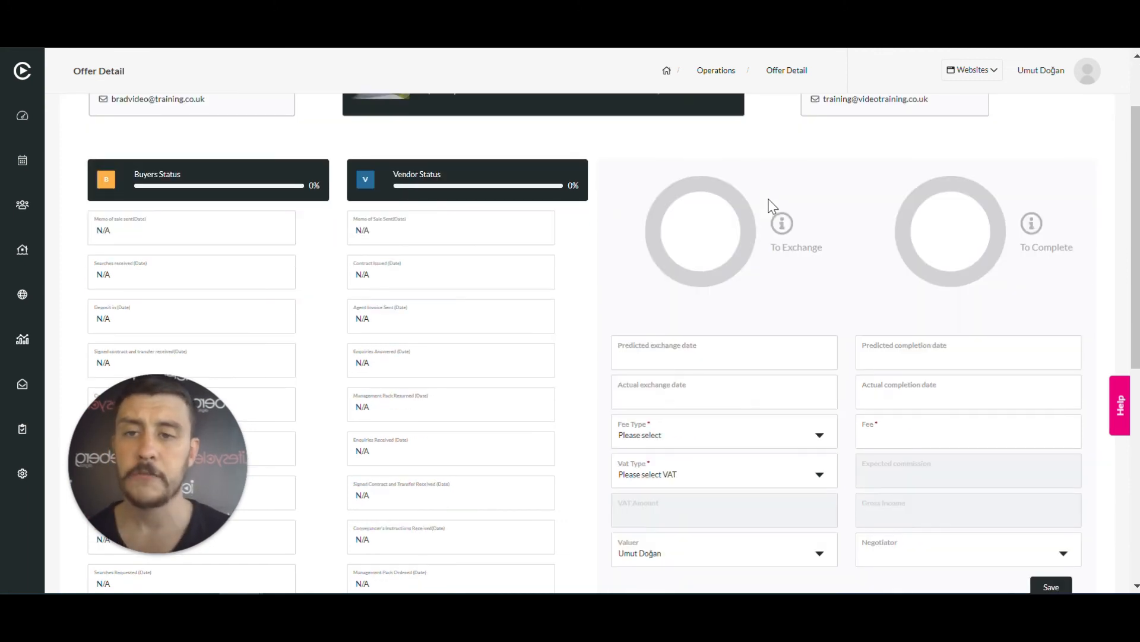
scroll(771, 205, down, 2)
scroll(766, 204, up, 2)
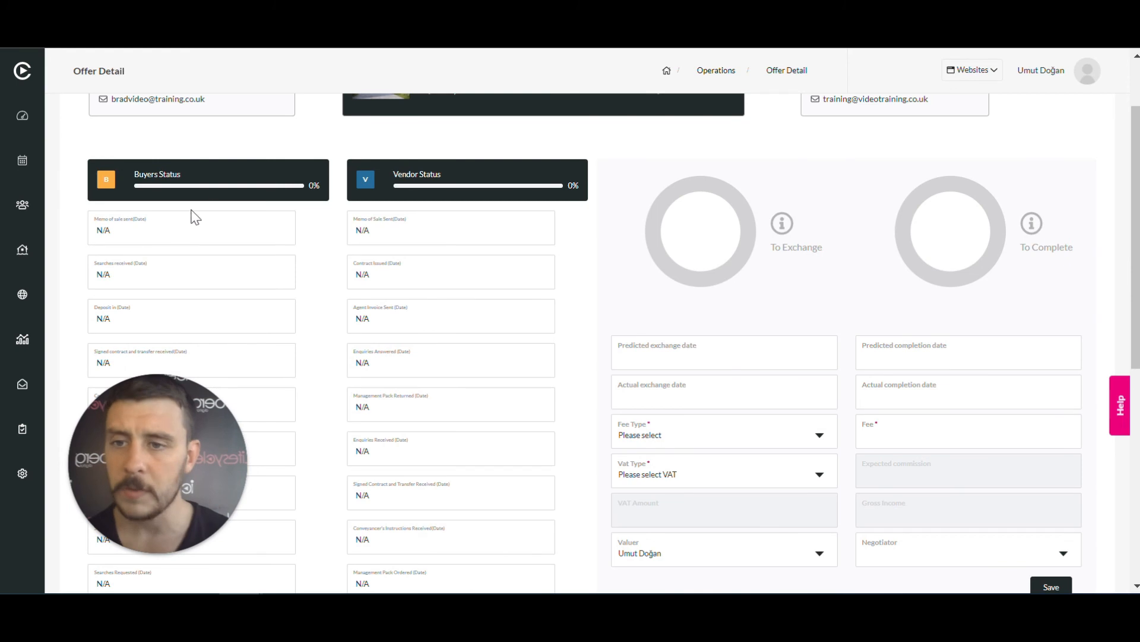
scroll(196, 218, down, 2)
scroll(216, 224, up, 4)
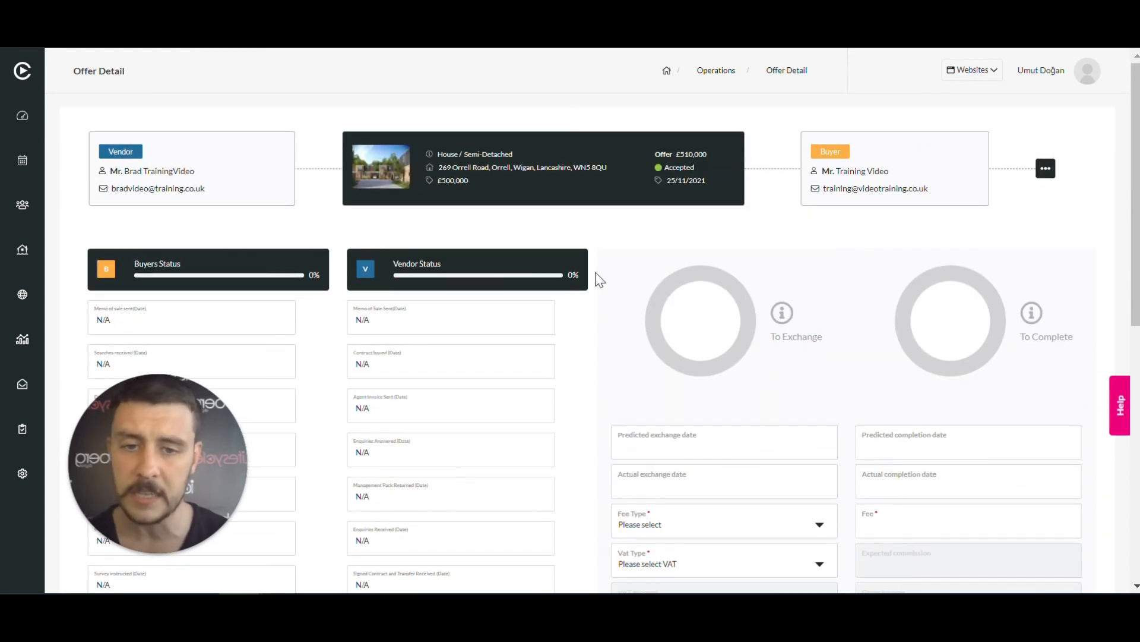
click(1044, 169)
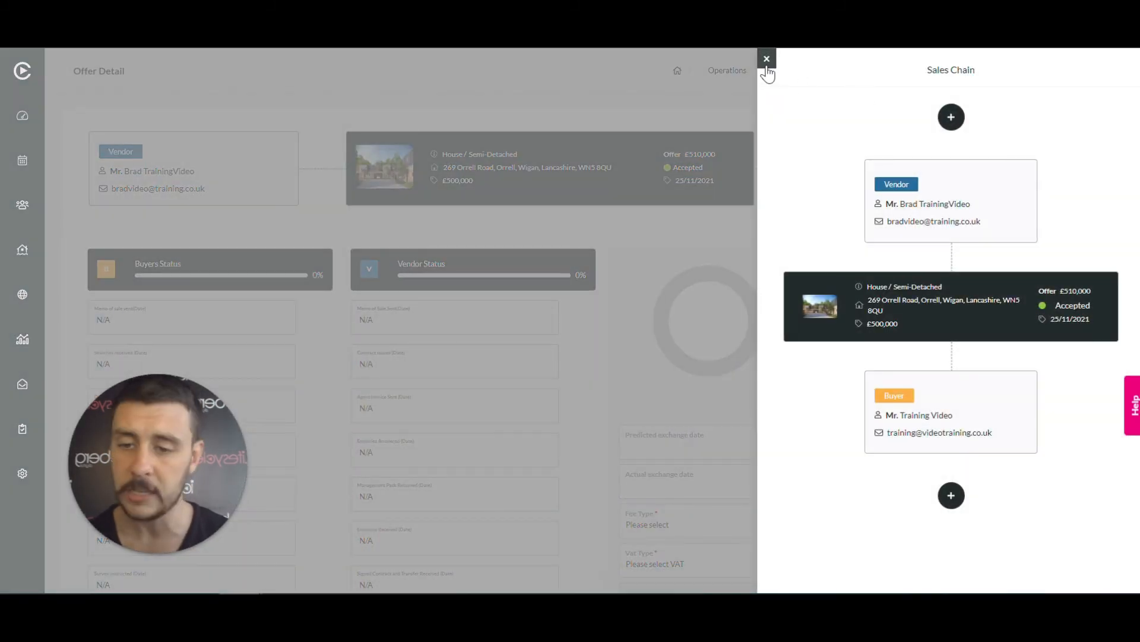
click(767, 62)
scroll(888, 204, down, 4)
scroll(890, 205, up, 2)
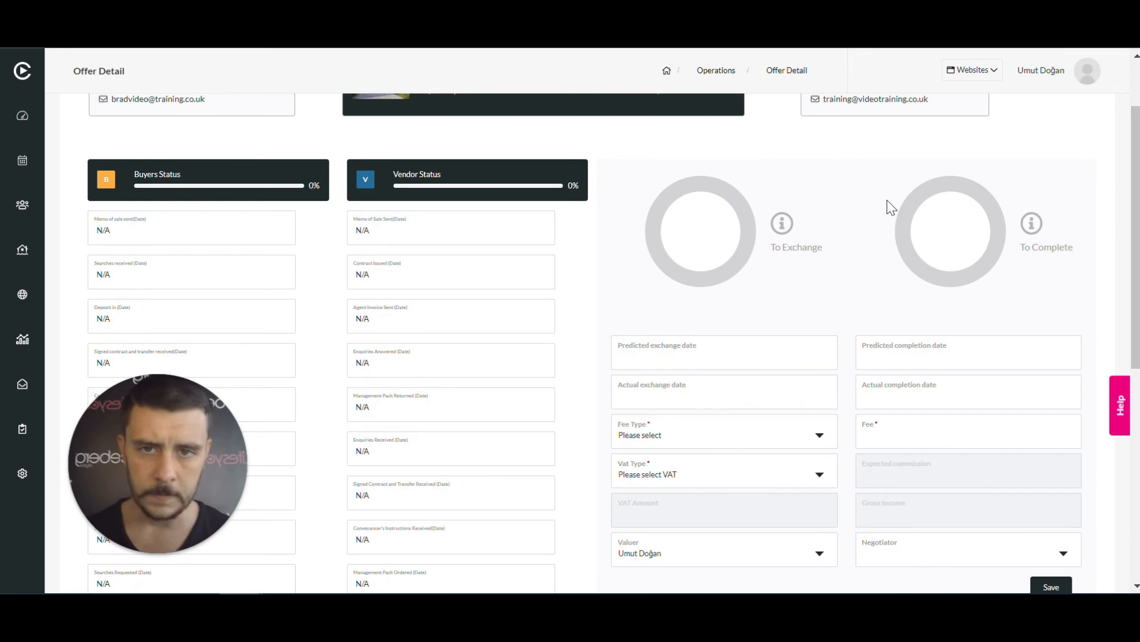
scroll(888, 206, up, 2)
scroll(889, 206, down, 4)
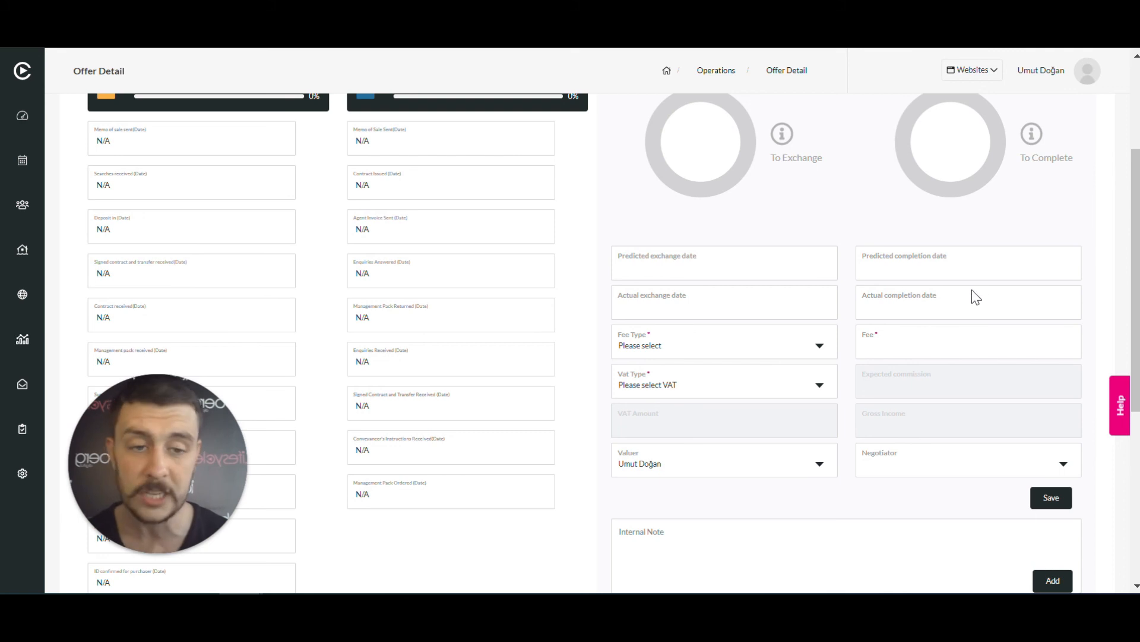
scroll(976, 297, down, 3)
scroll(922, 308, up, 2)
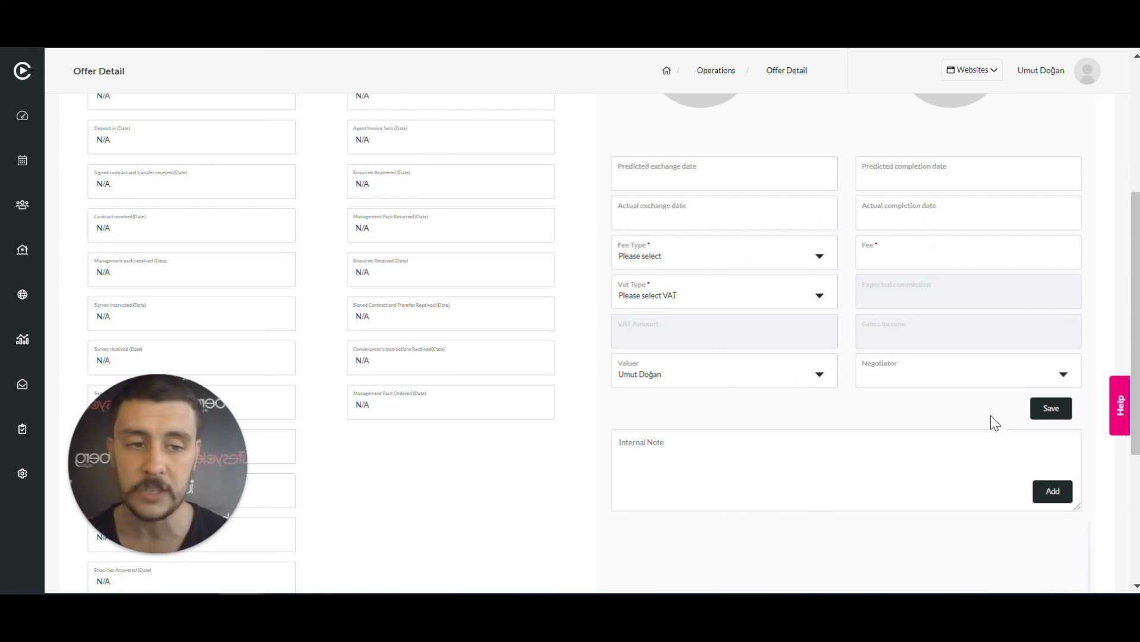
scroll(1018, 420, down, 2)
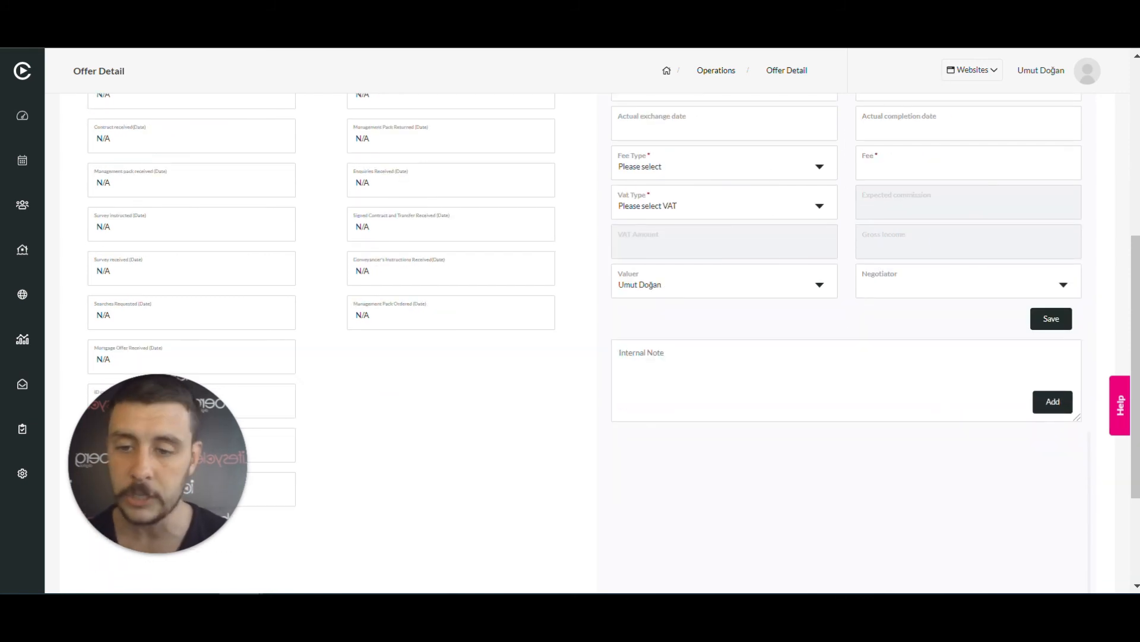
scroll(1018, 420, down, 3)
scroll(777, 390, up, 2)
scroll(776, 389, down, 2)
drag(132, 478, 446, 474)
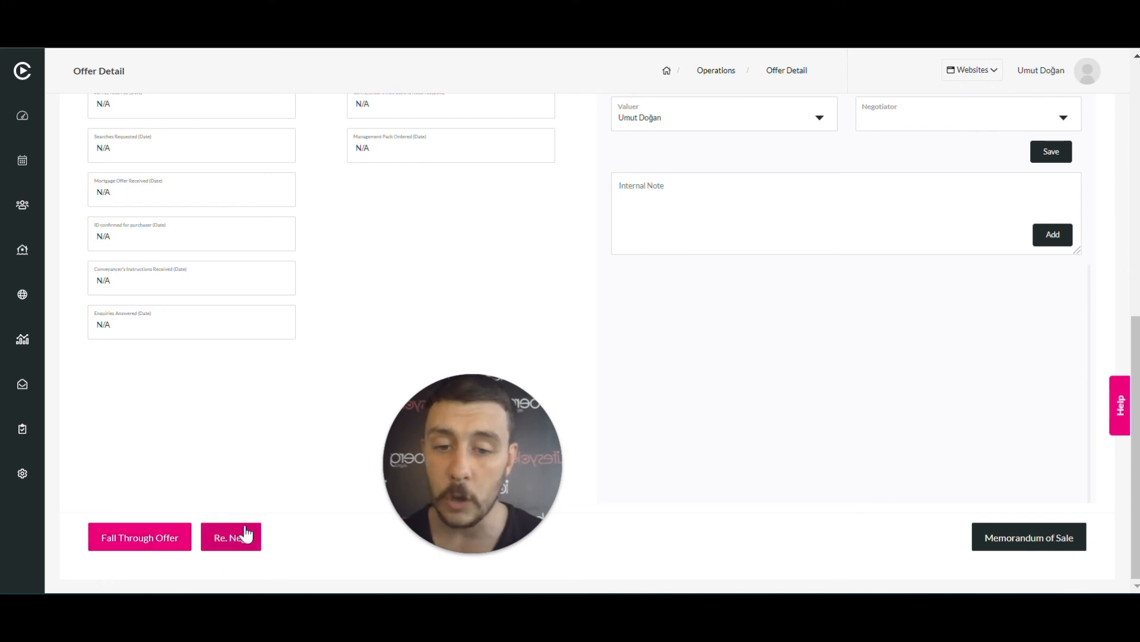
drag(526, 461, 190, 390)
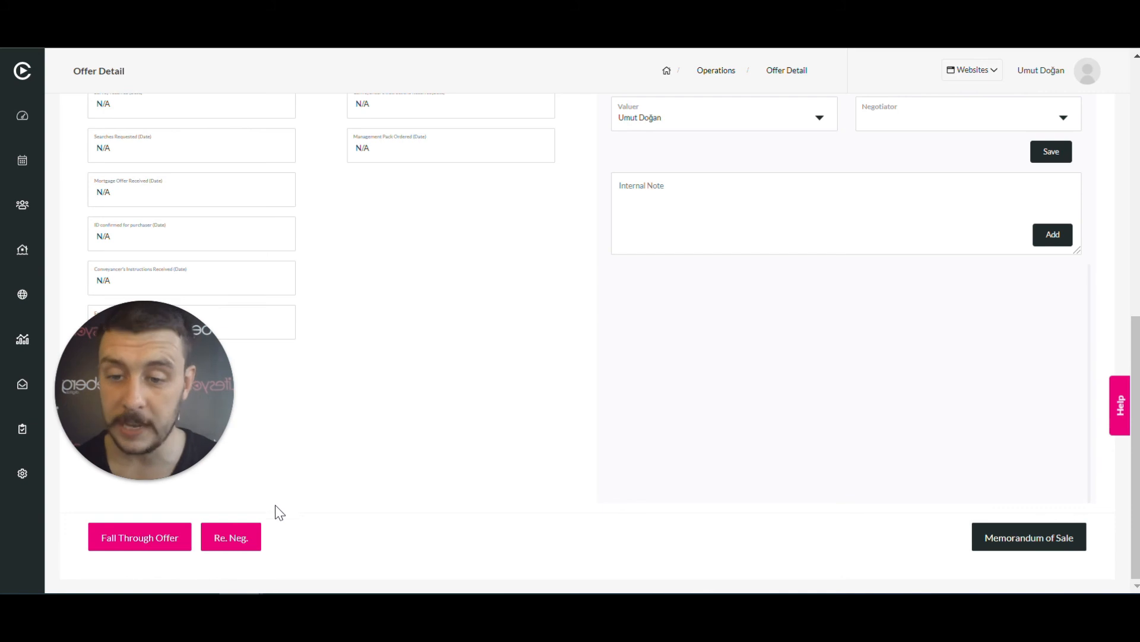
Re-record the offer at £520,000 with the note 're-neg', save it, and close the dialog
click(247, 543)
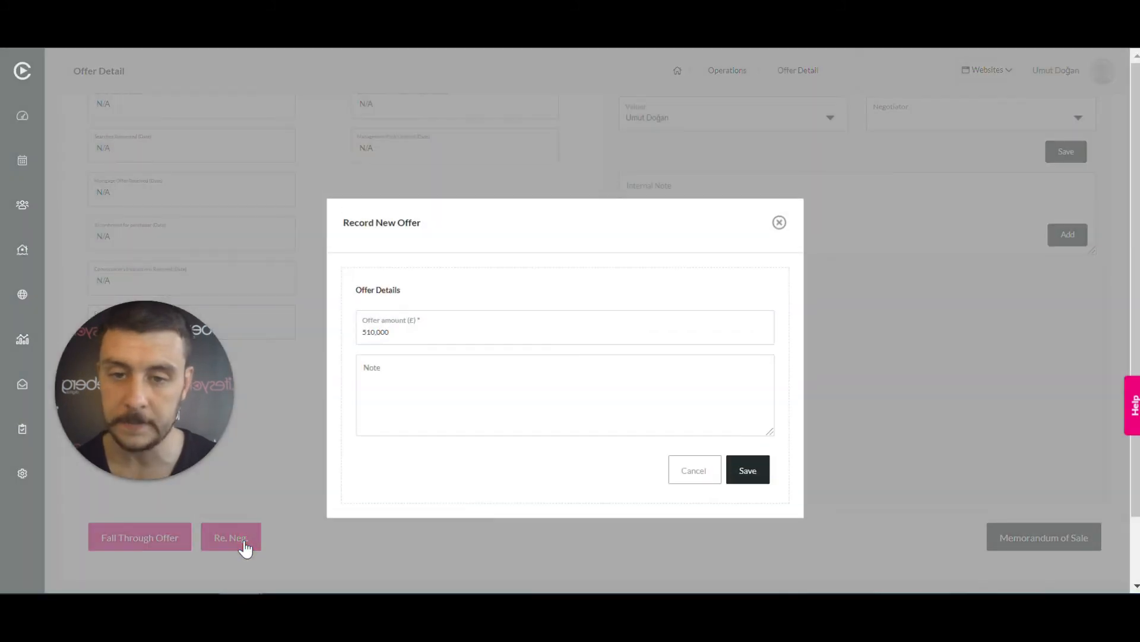
click(370, 332)
key(BackSpace)
text(0)
key(BackSpace)
key(BackSpace)
key(BackSpace)
key(BackSpace)
key(BackSpace)
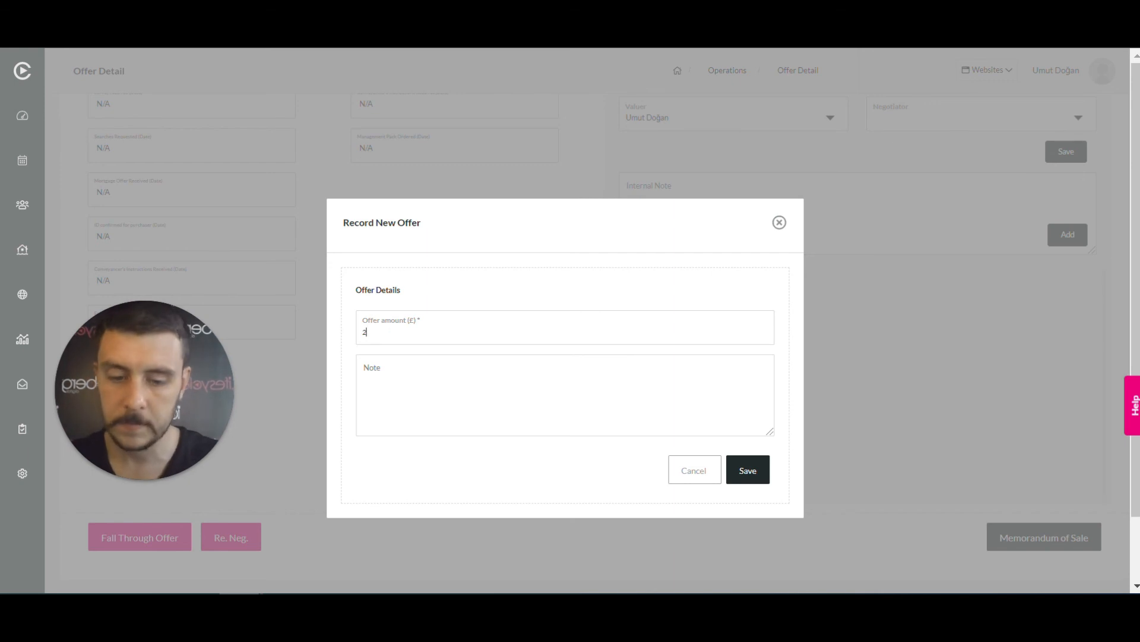
text(200000)
click(453, 374)
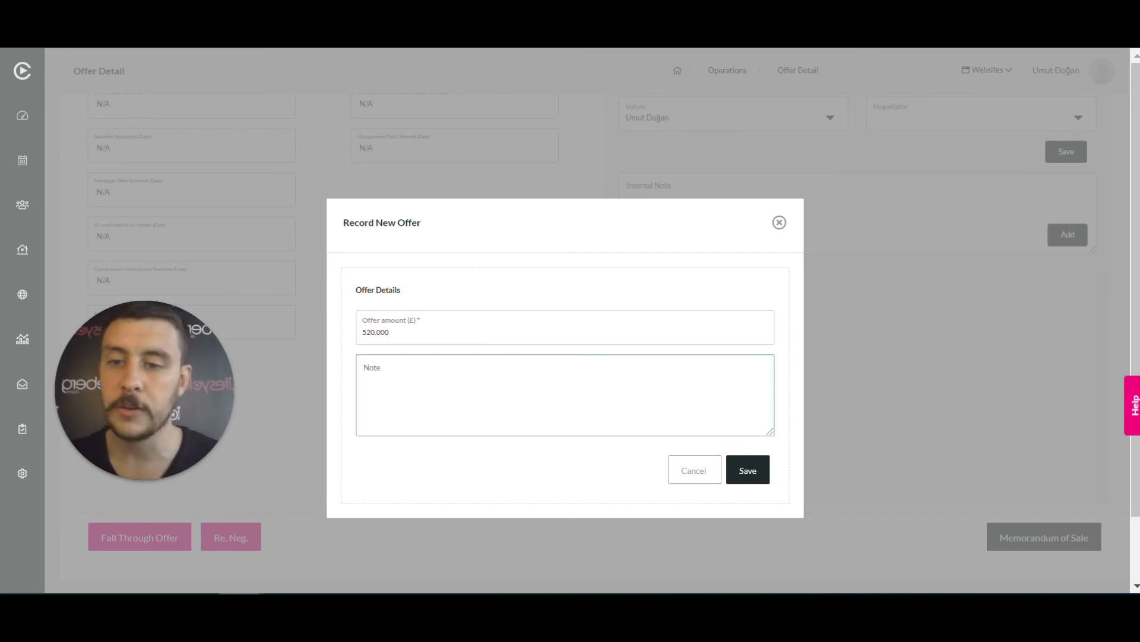
text(re)
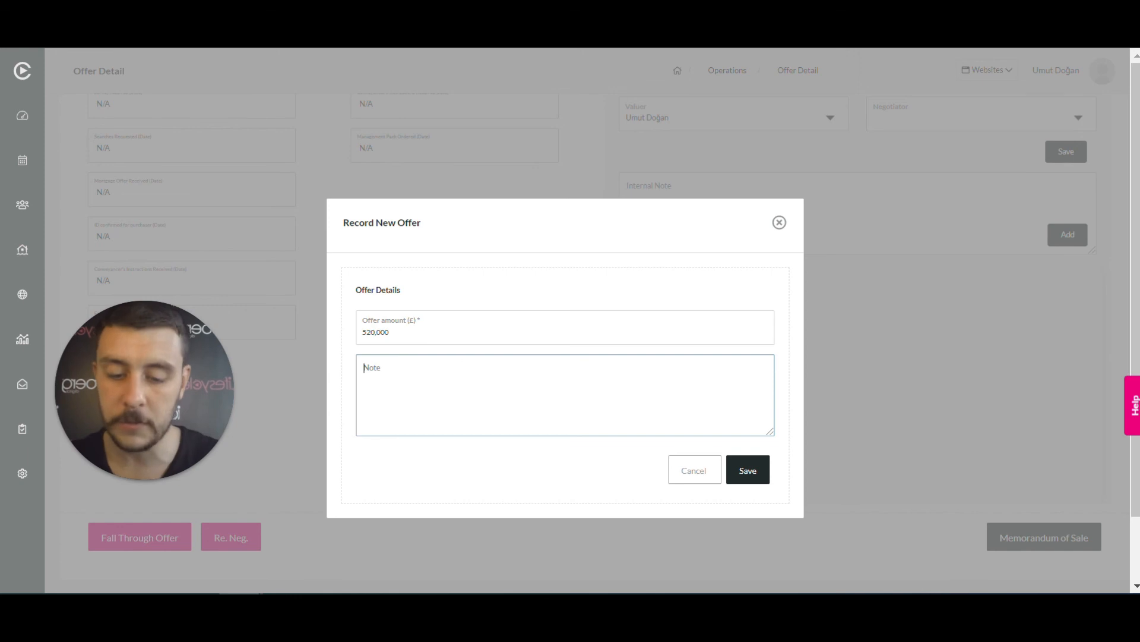
text(-neg)
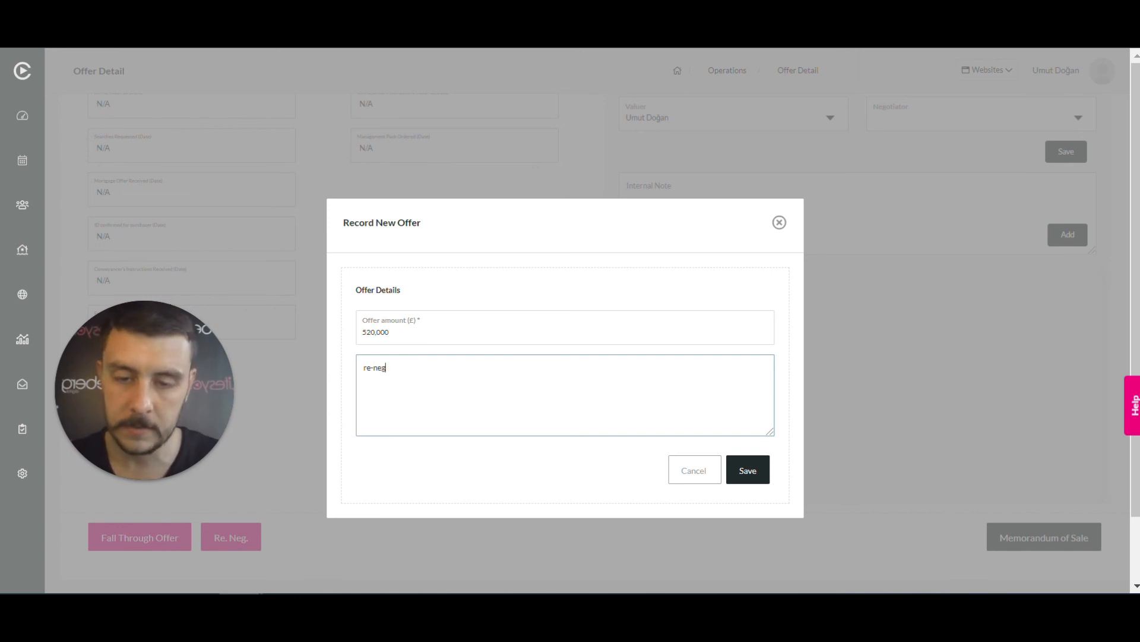
click(753, 479)
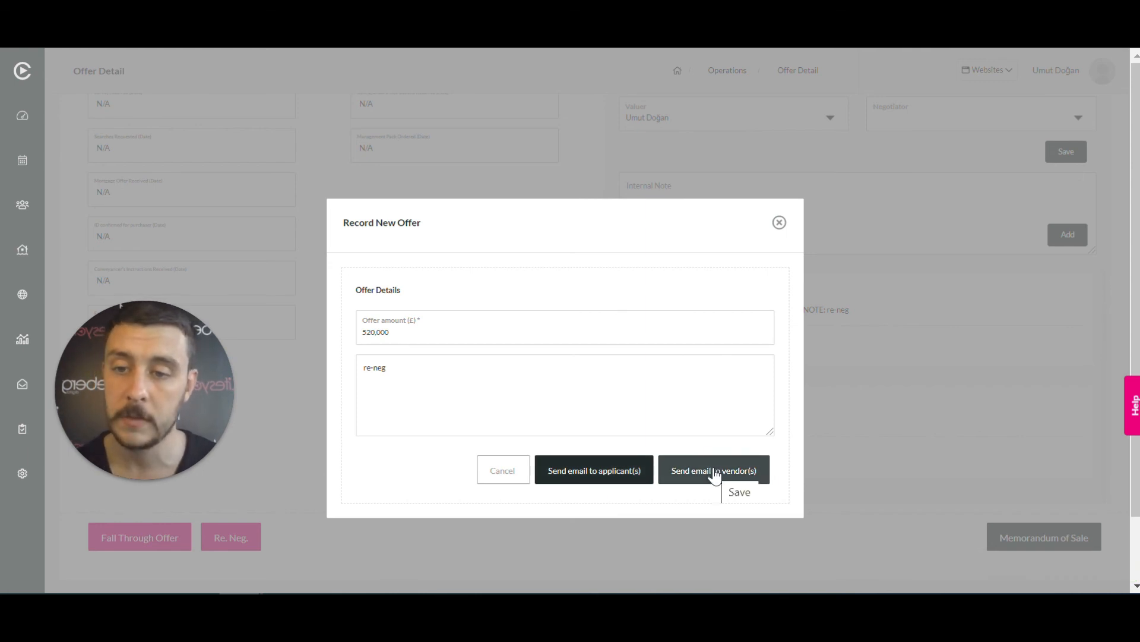
click(779, 223)
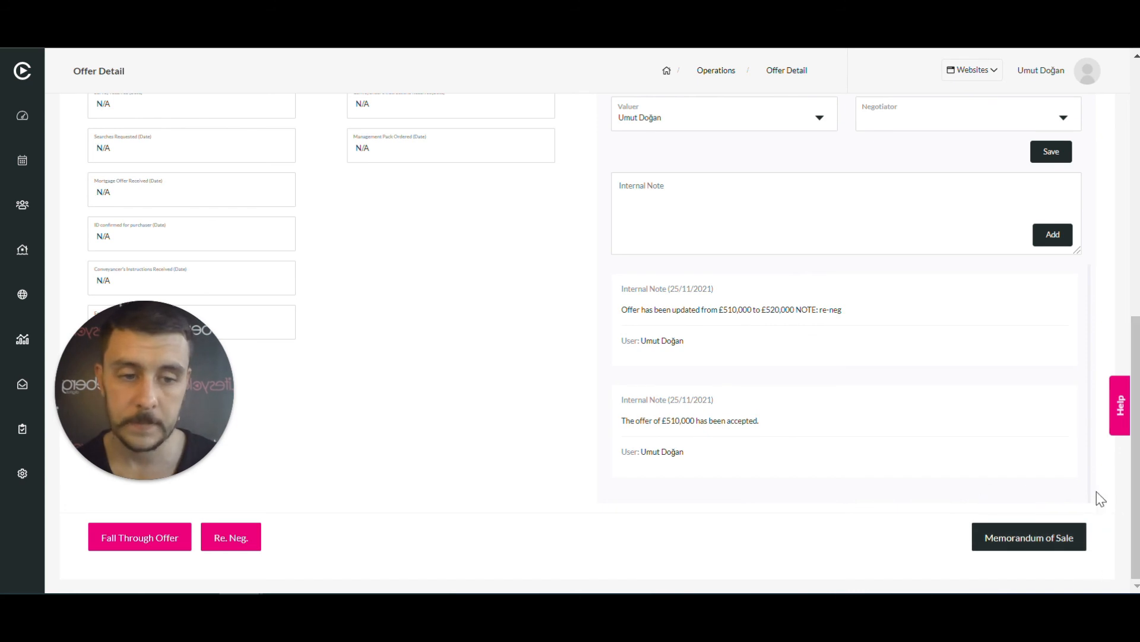
Open the Memorandum of Sale and scroll through the whole form
click(1051, 537)
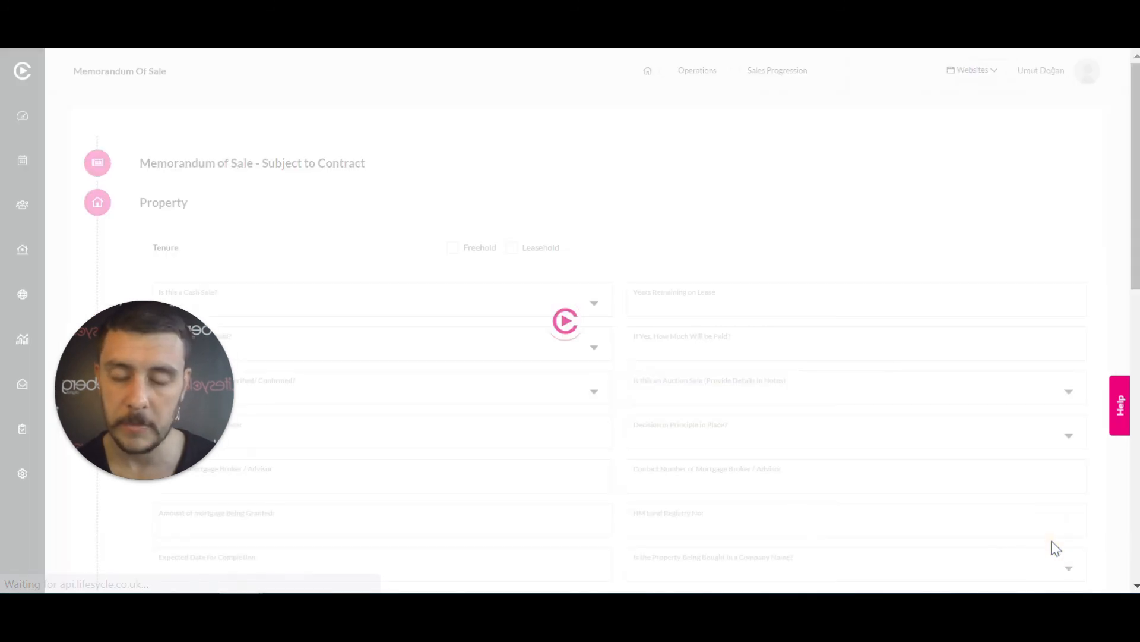
drag(145, 375, 59, 208)
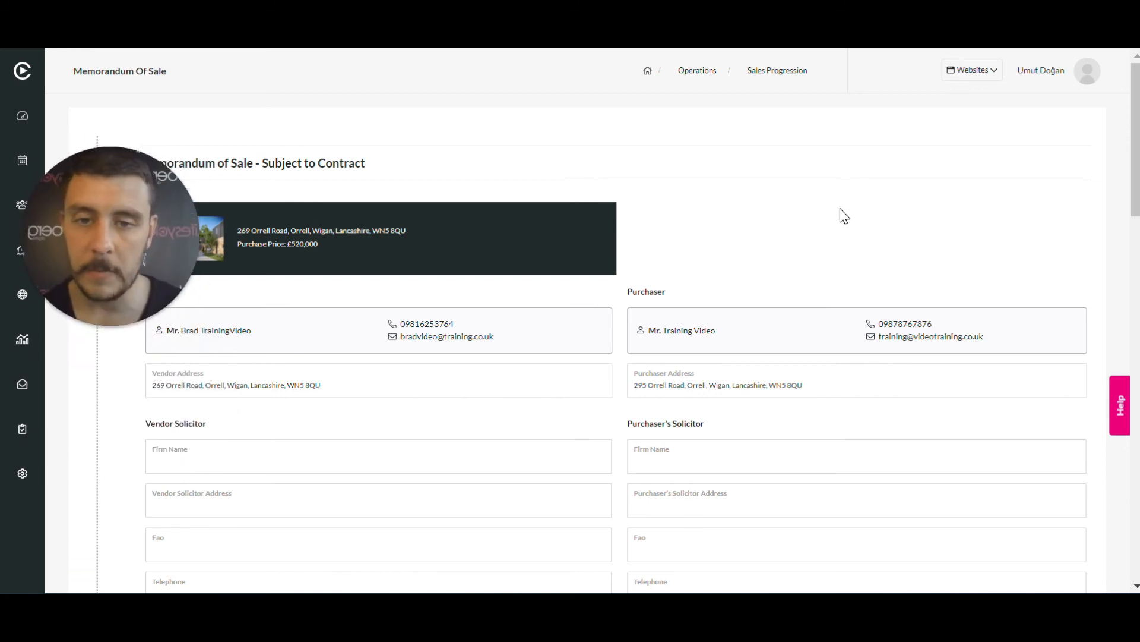
scroll(840, 214, down, 2)
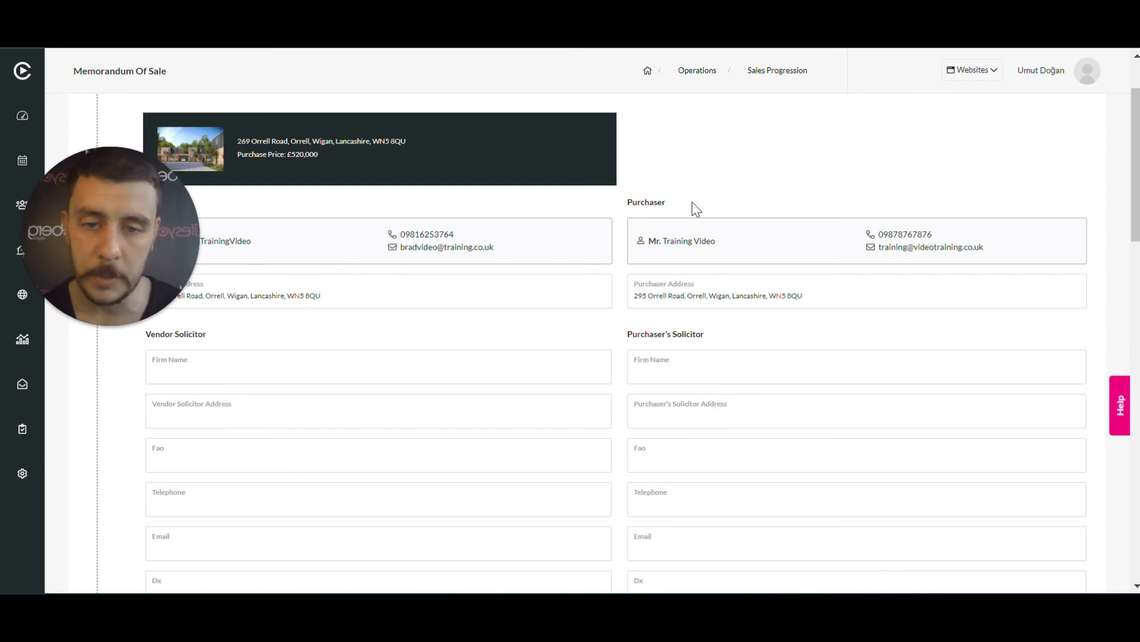
scroll(693, 202, down, 2)
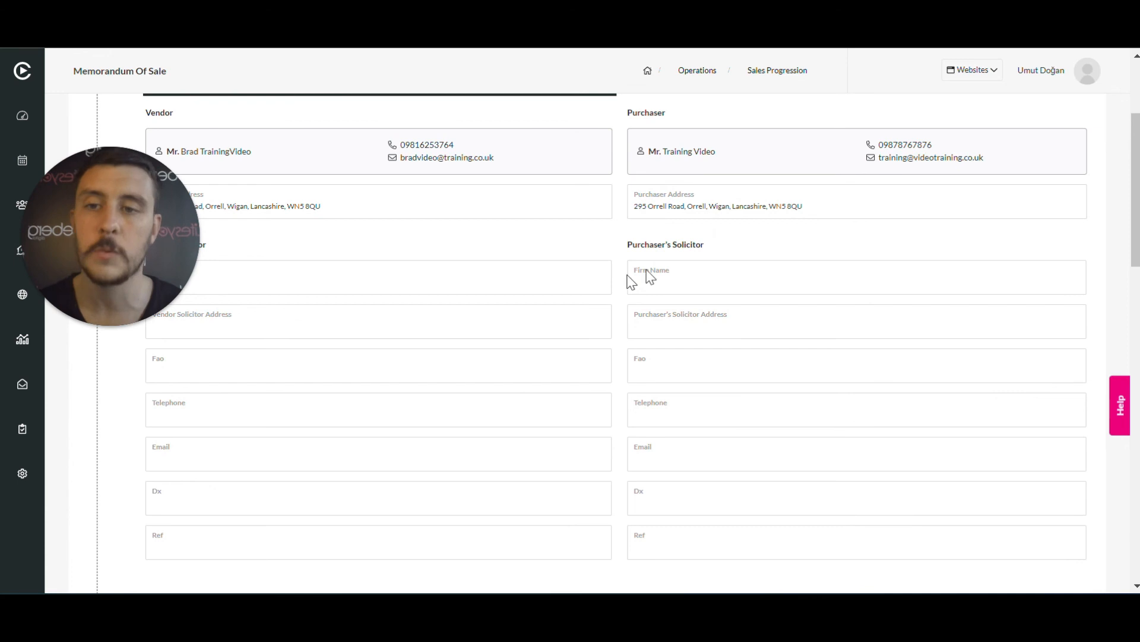
scroll(683, 276, down, 2)
scroll(741, 275, down, 4)
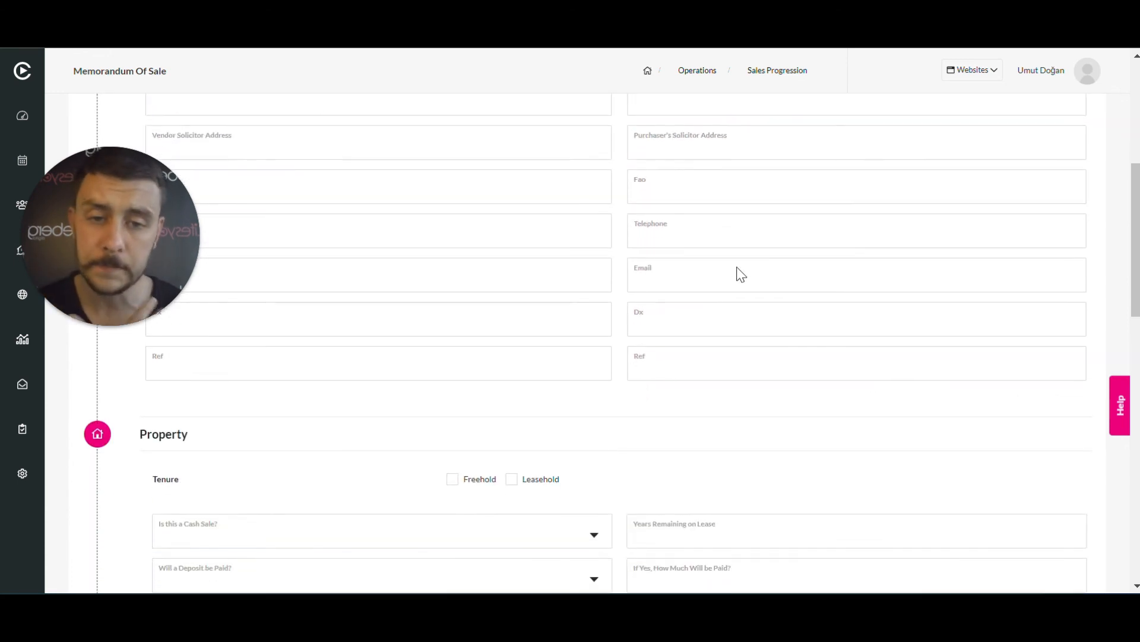
scroll(739, 273, down, 2)
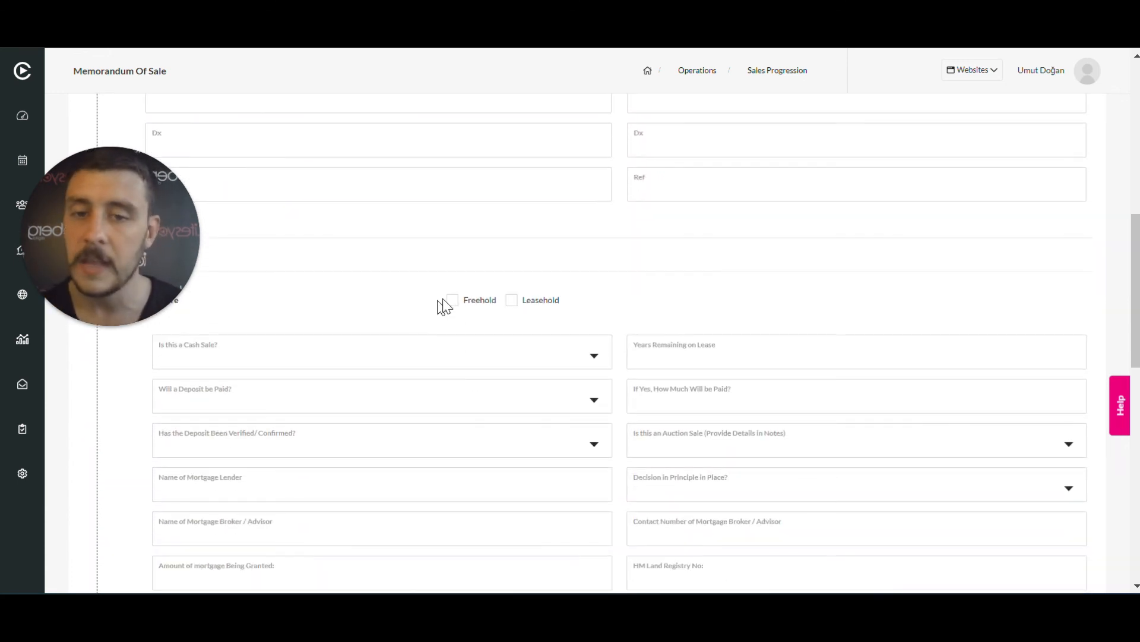
scroll(544, 334, down, 2)
scroll(565, 337, down, 9)
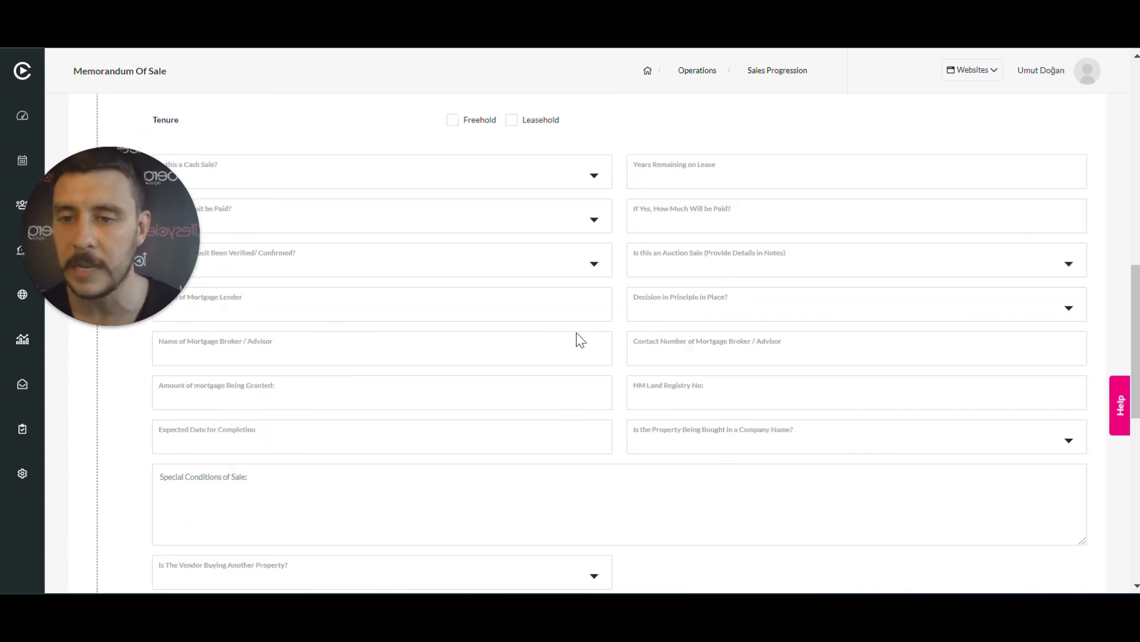
scroll(576, 333, down, 3)
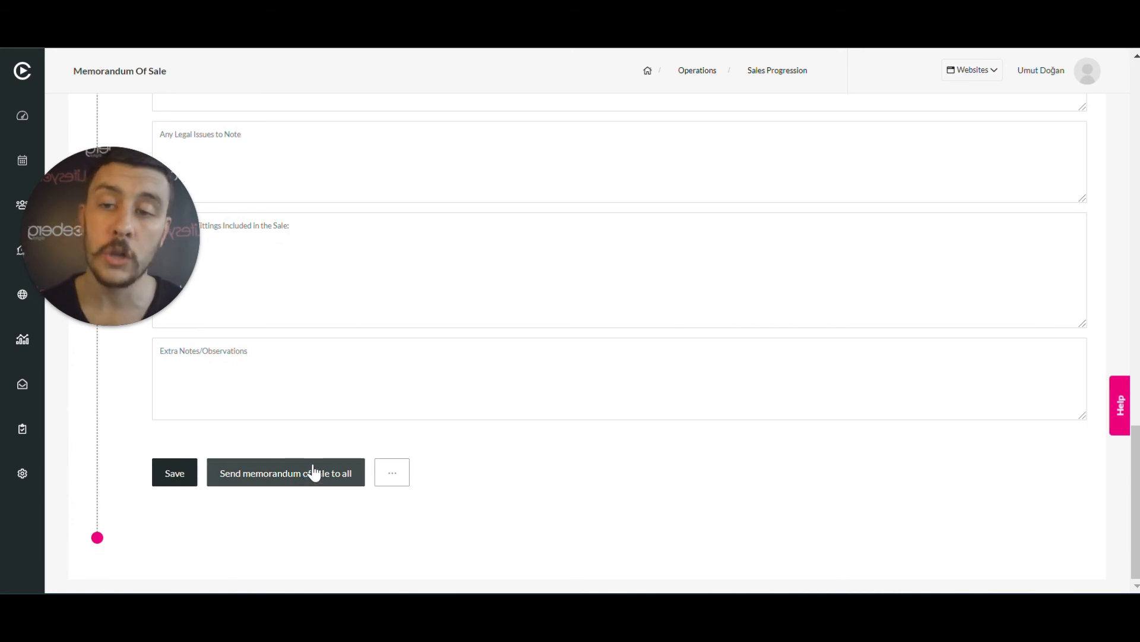
View the options for emailing individual parties, then dismiss them without sending
click(398, 478)
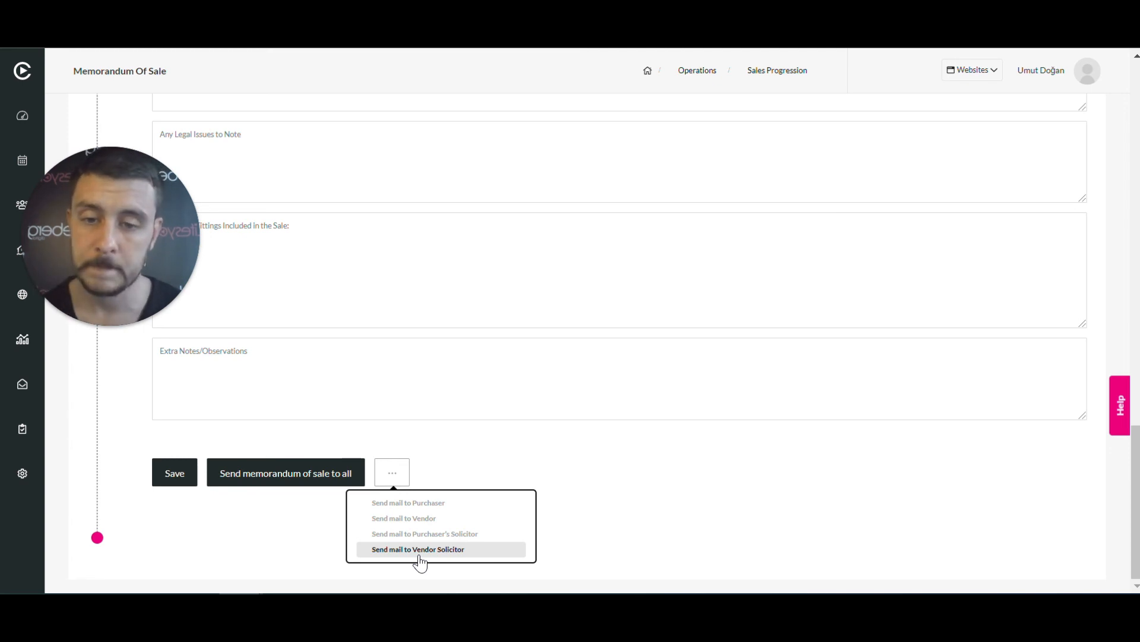
click(611, 469)
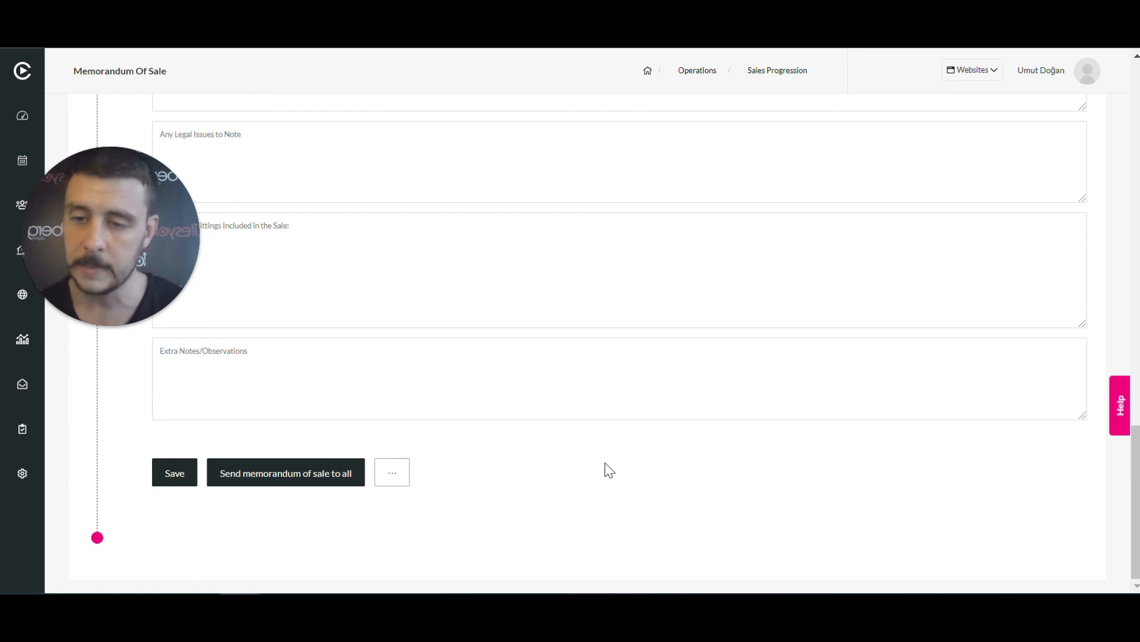
mouse_move(120, 243)
drag(121, 248, 622, 468)
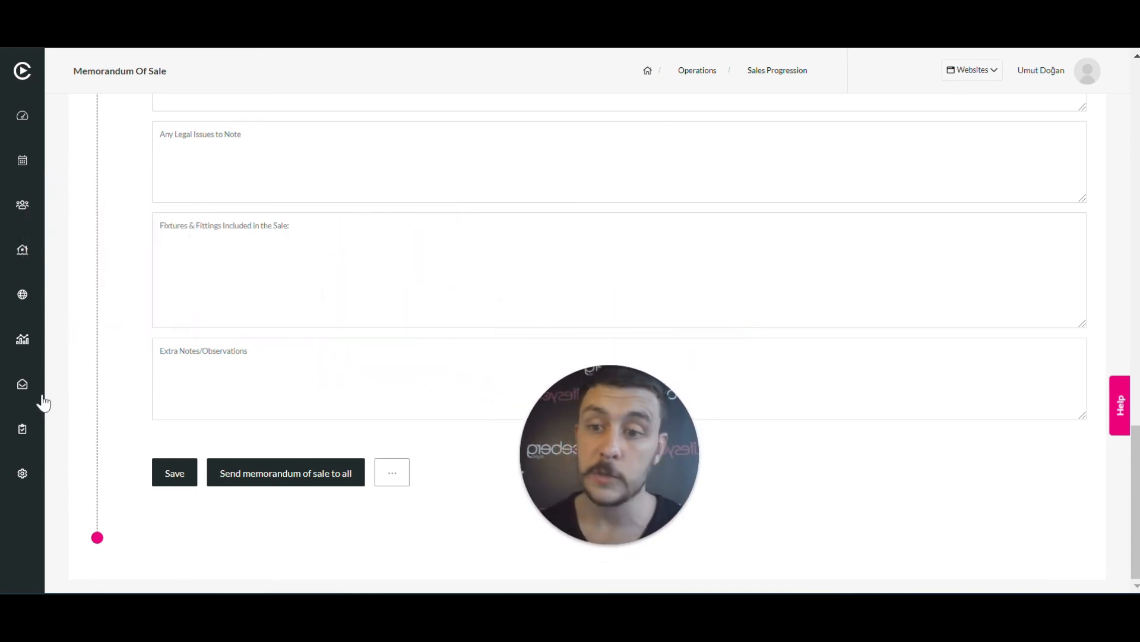
Open Operations in a new tab and browse the Sales Progression list of 84 accepted sales
right_click(25, 429)
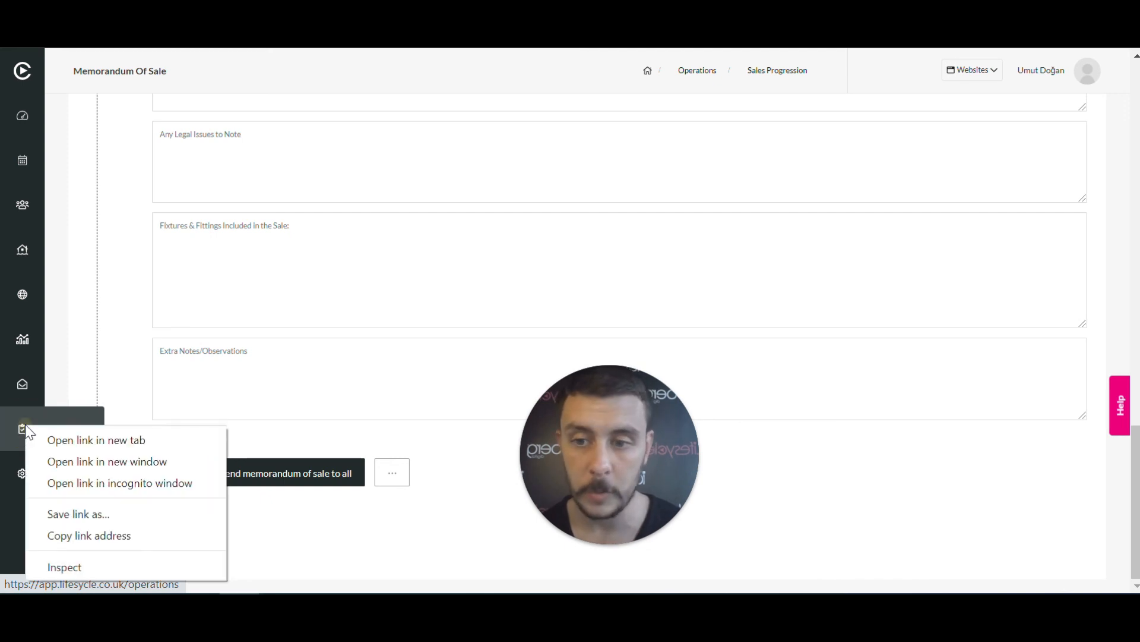
click(81, 444)
key(ctrl+Tab)
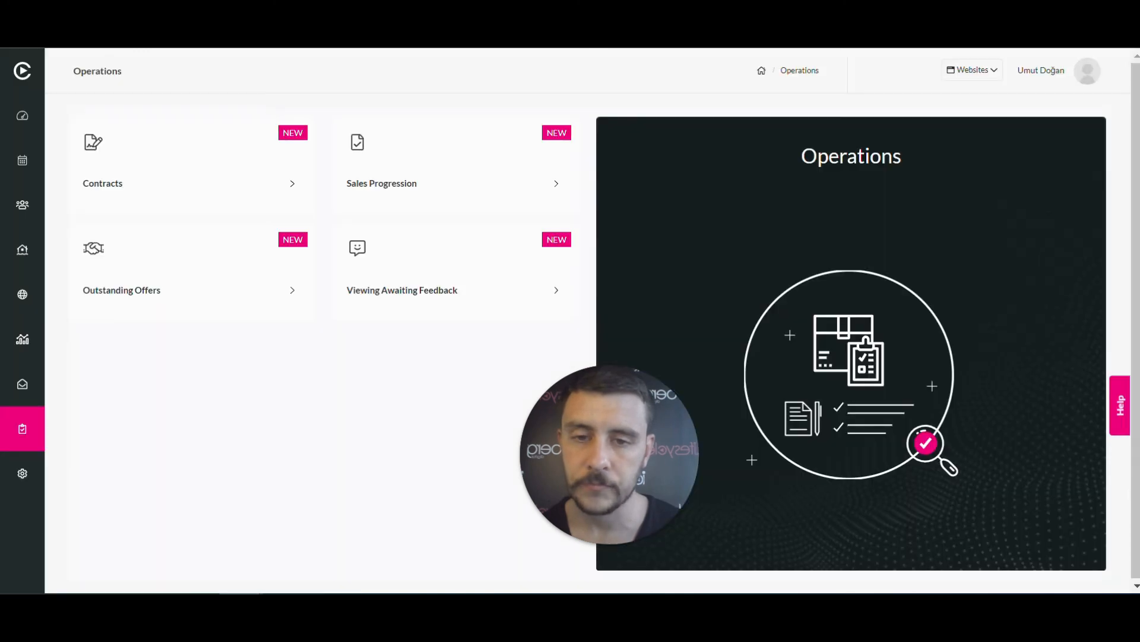
click(465, 151)
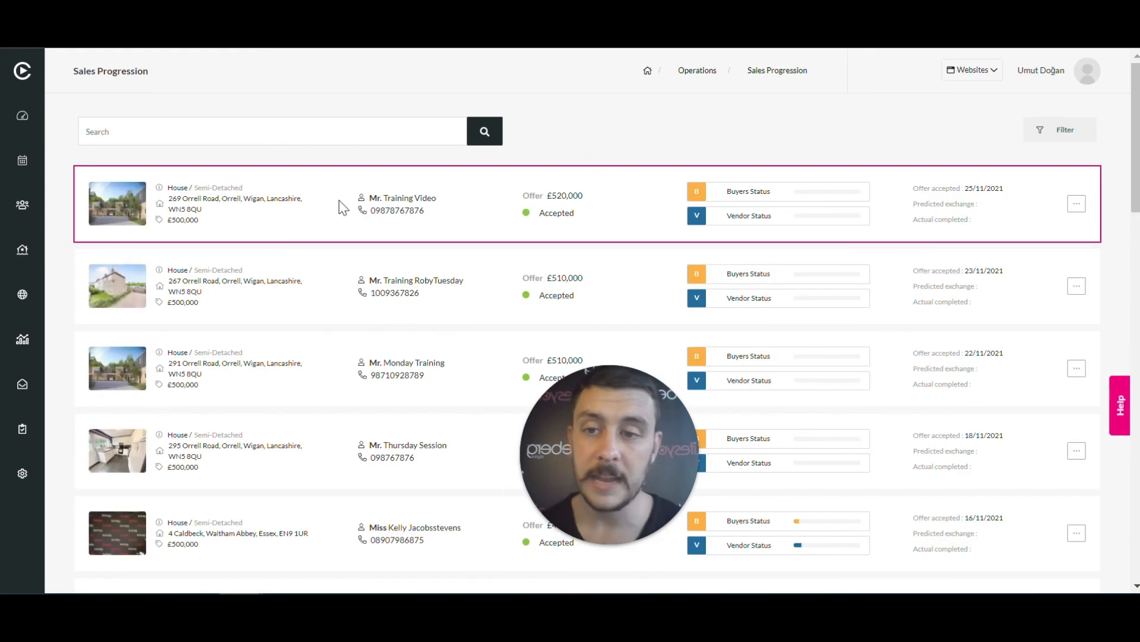
drag(599, 419, 956, 470)
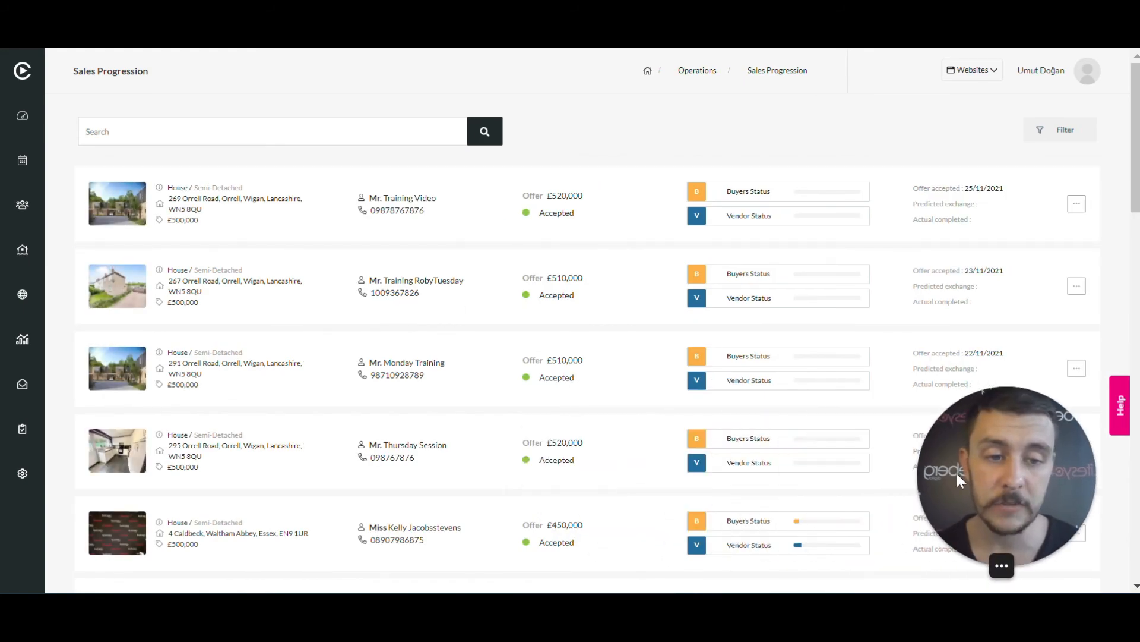
scroll(314, 195, down, 15)
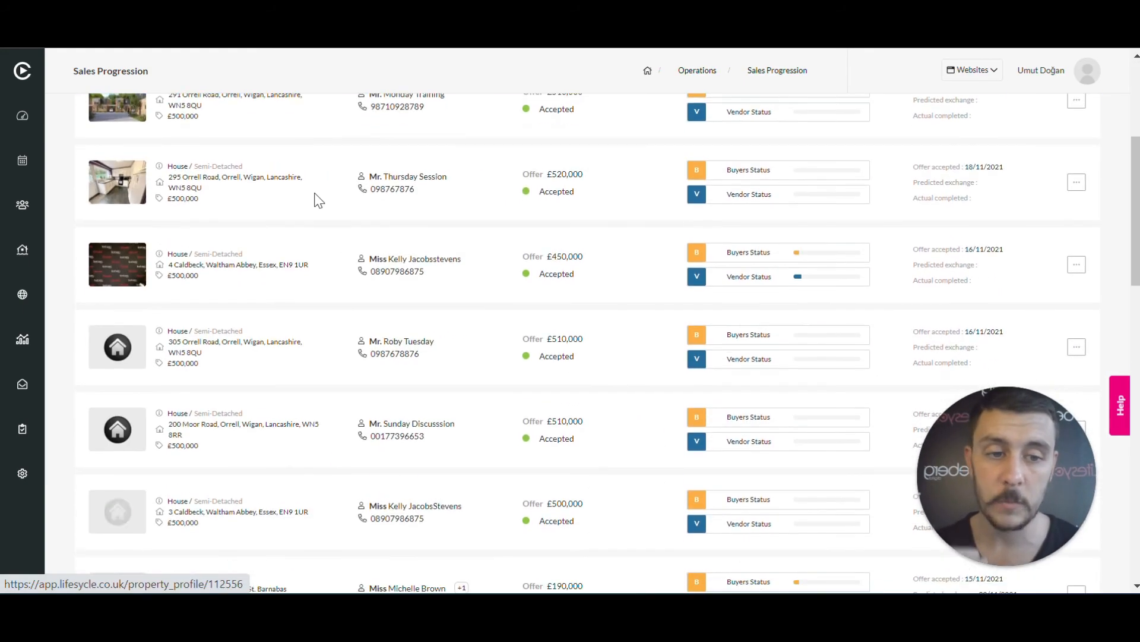
scroll(344, 213, down, 10)
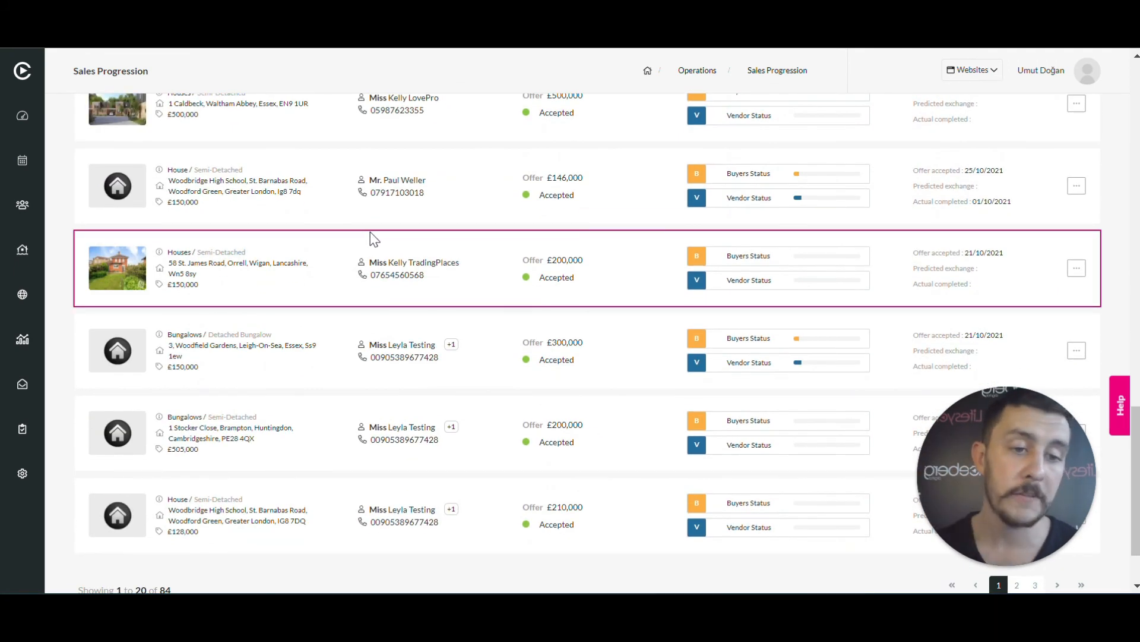
scroll(386, 235, up, 15)
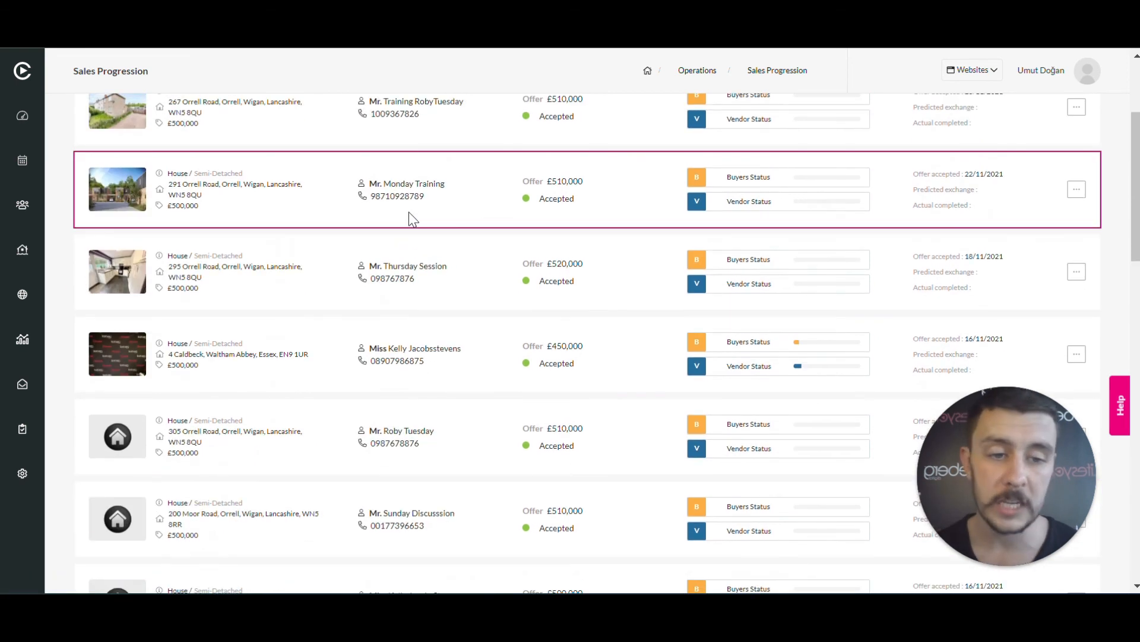
scroll(534, 250, up, 5)
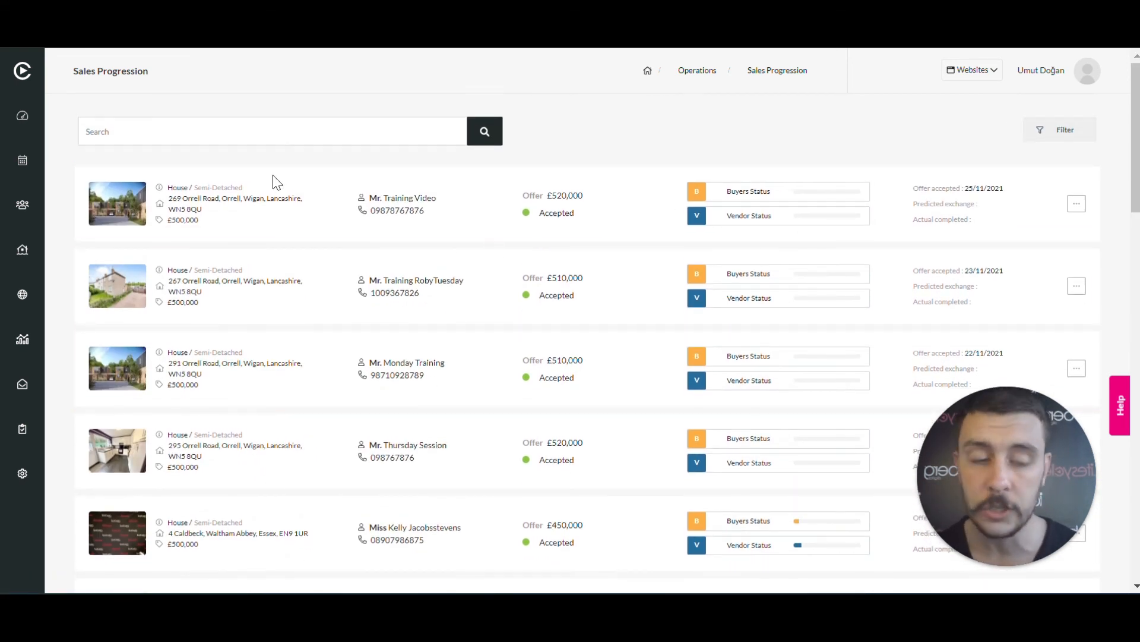
scroll(623, 212, down, 5)
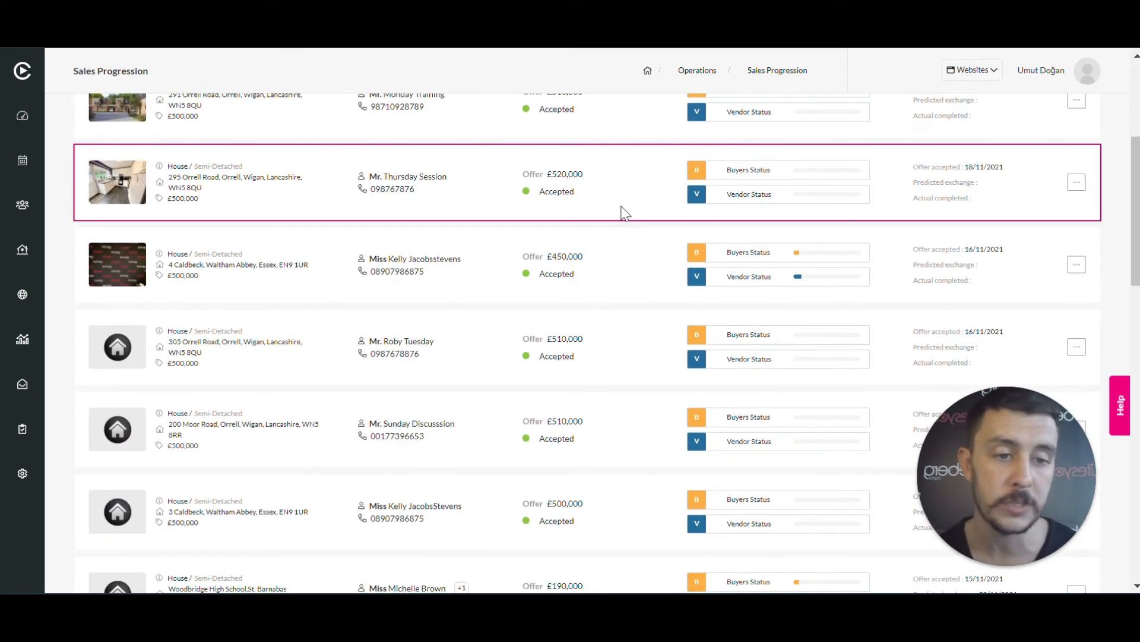
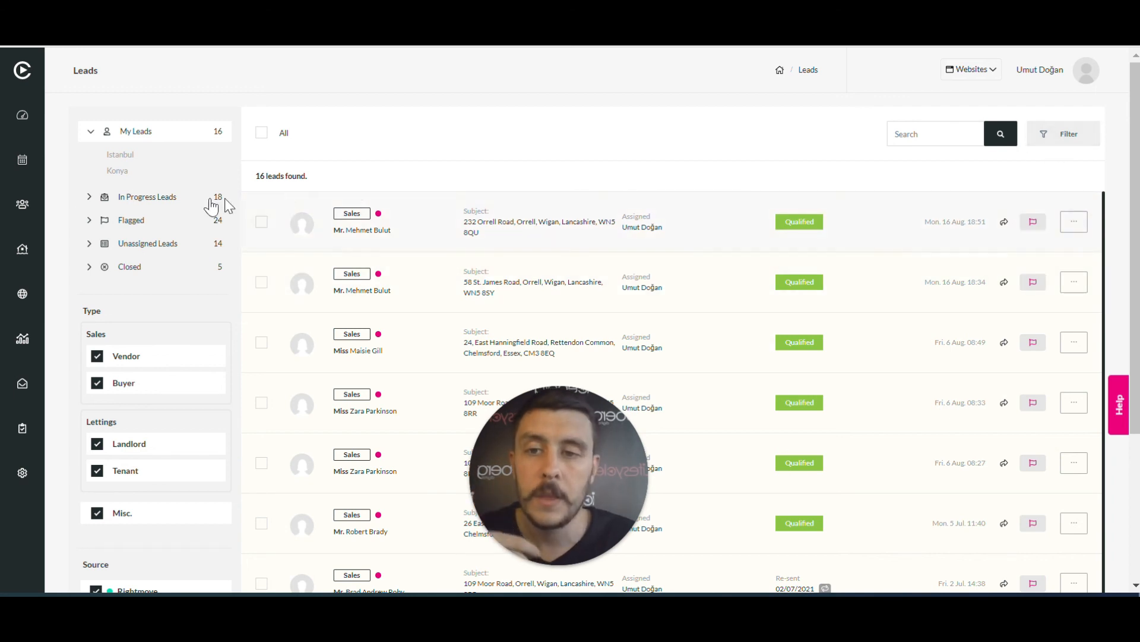
Switch the Leads list to the In Progress Leads folder (18 leads)
click(116, 203)
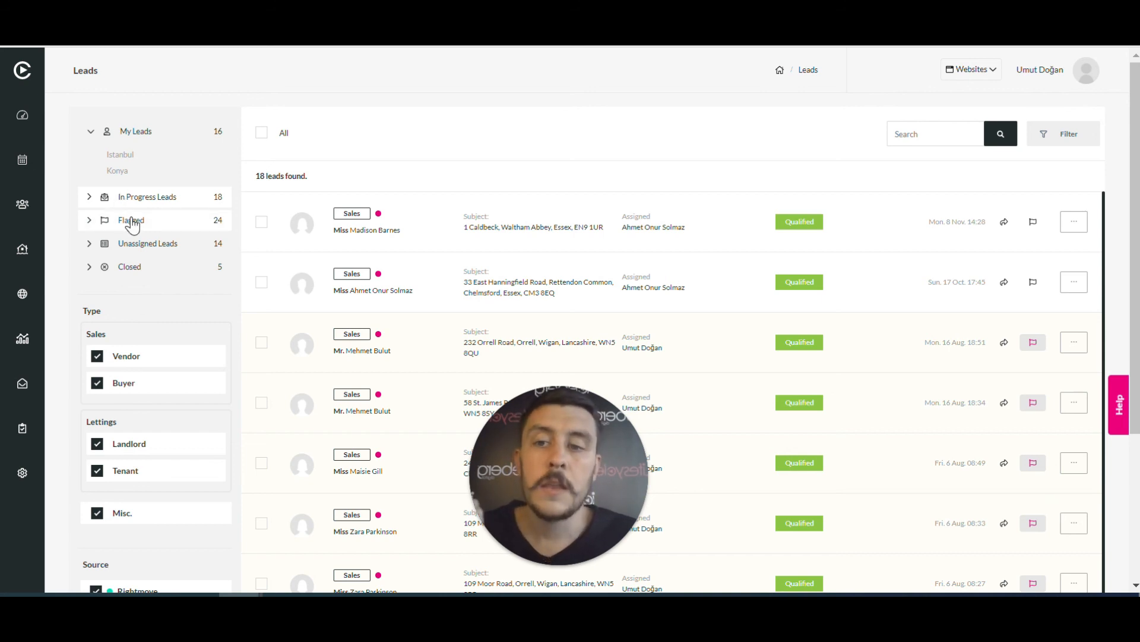
Check the Flagged leads, then flag and unflag the top in-progress lead, leaving 24 flagged
click(131, 221)
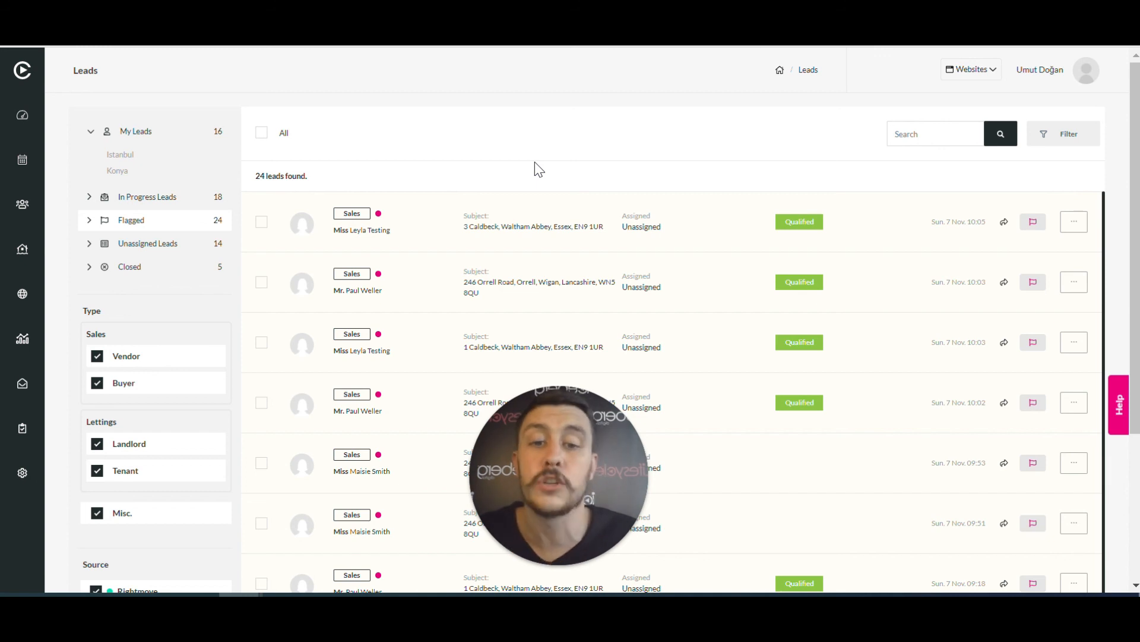
click(146, 202)
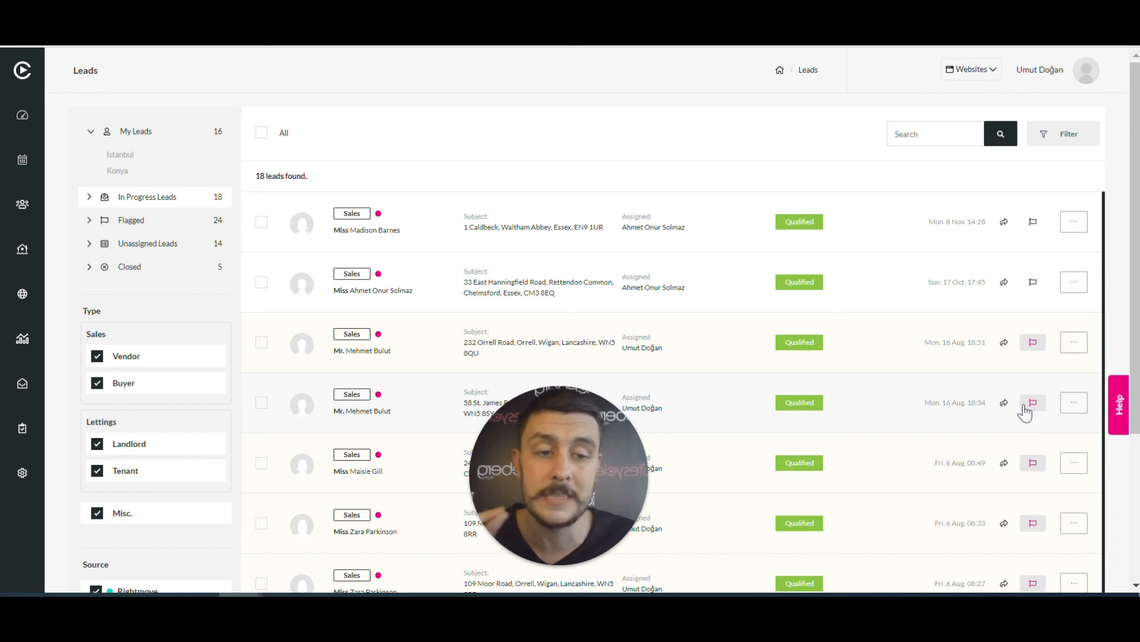
click(1033, 225)
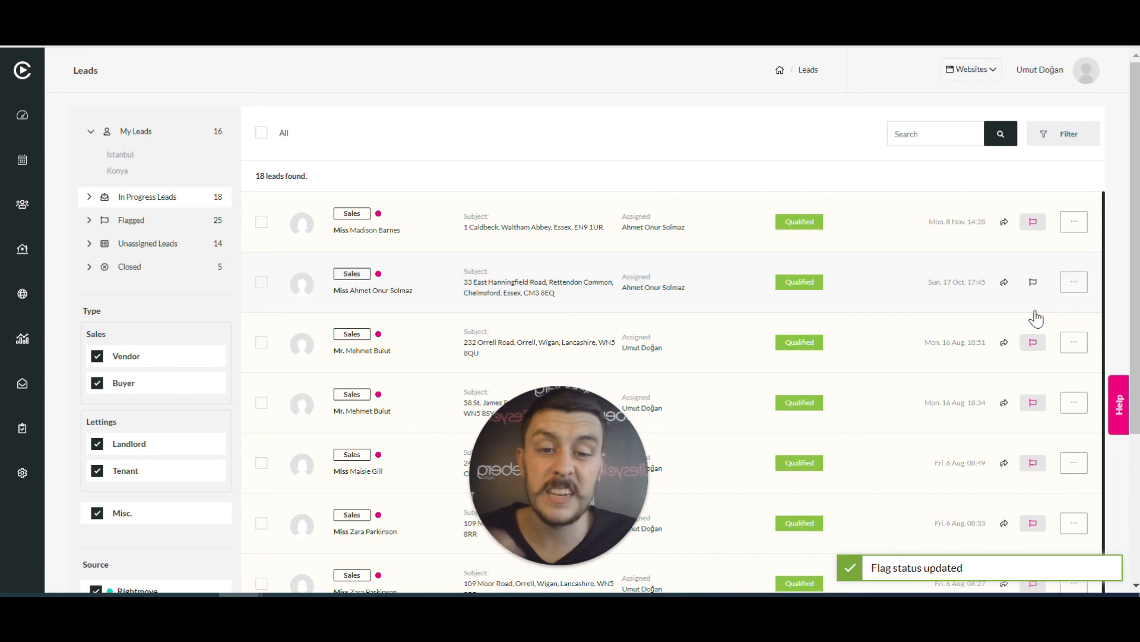
click(1035, 228)
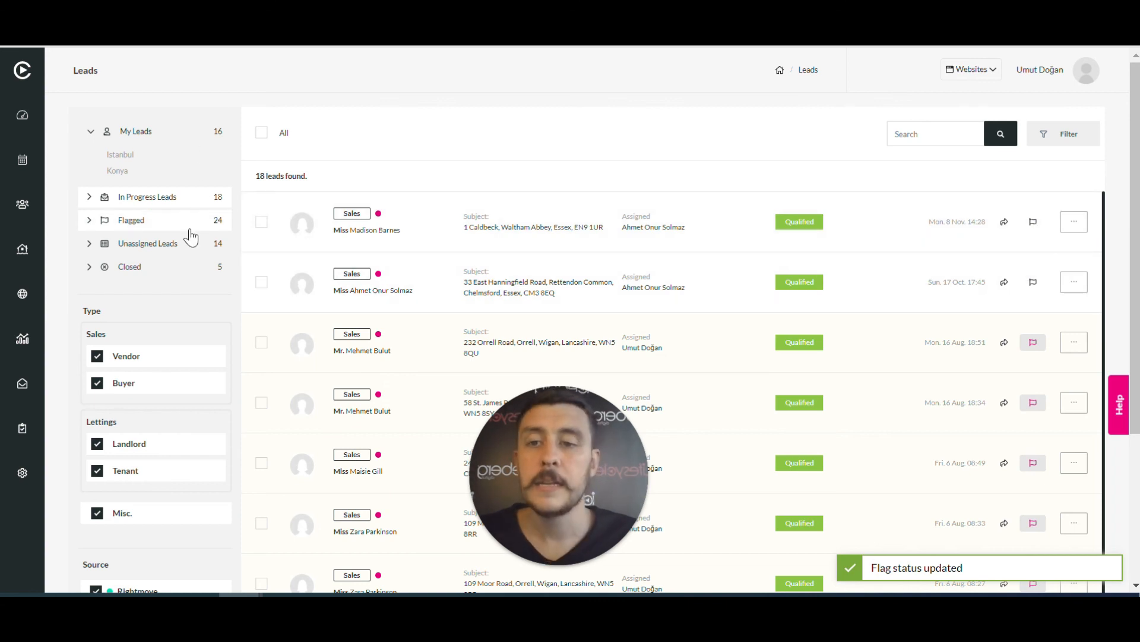
Show the 14 Unassigned Leads and check the top lead's agent list without assigning anyone
click(166, 246)
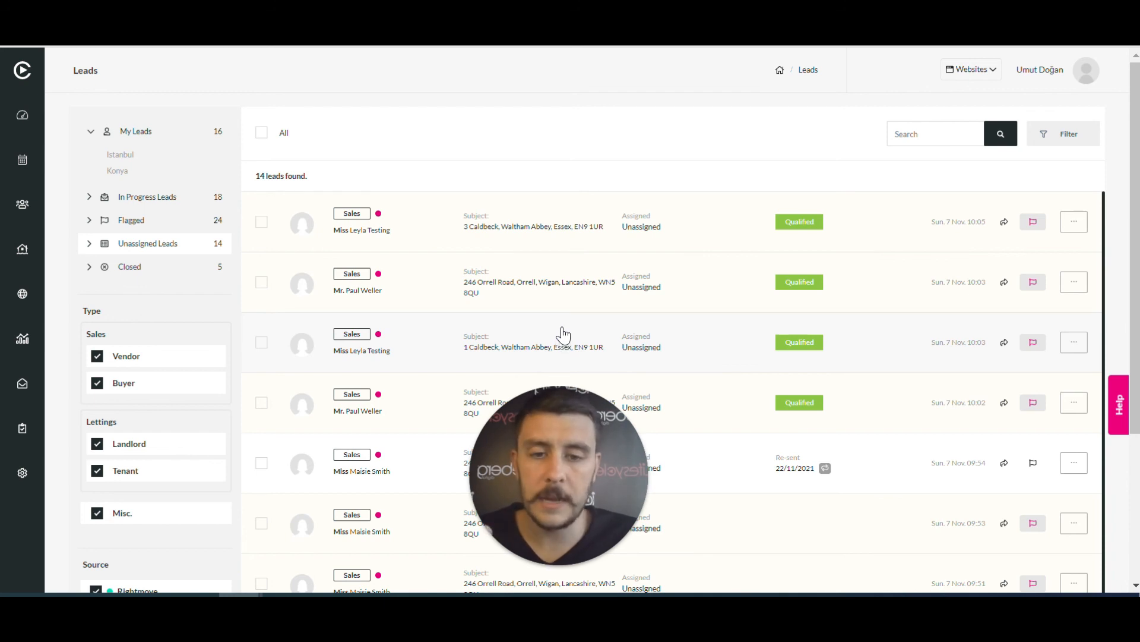
mouse_move(568, 389)
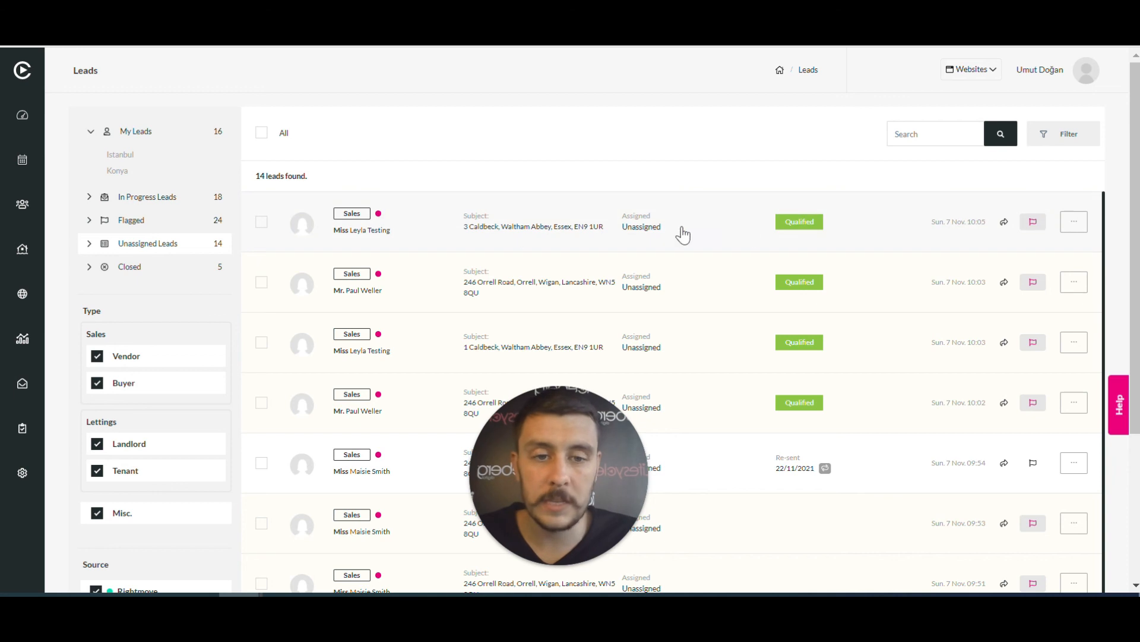
click(1005, 224)
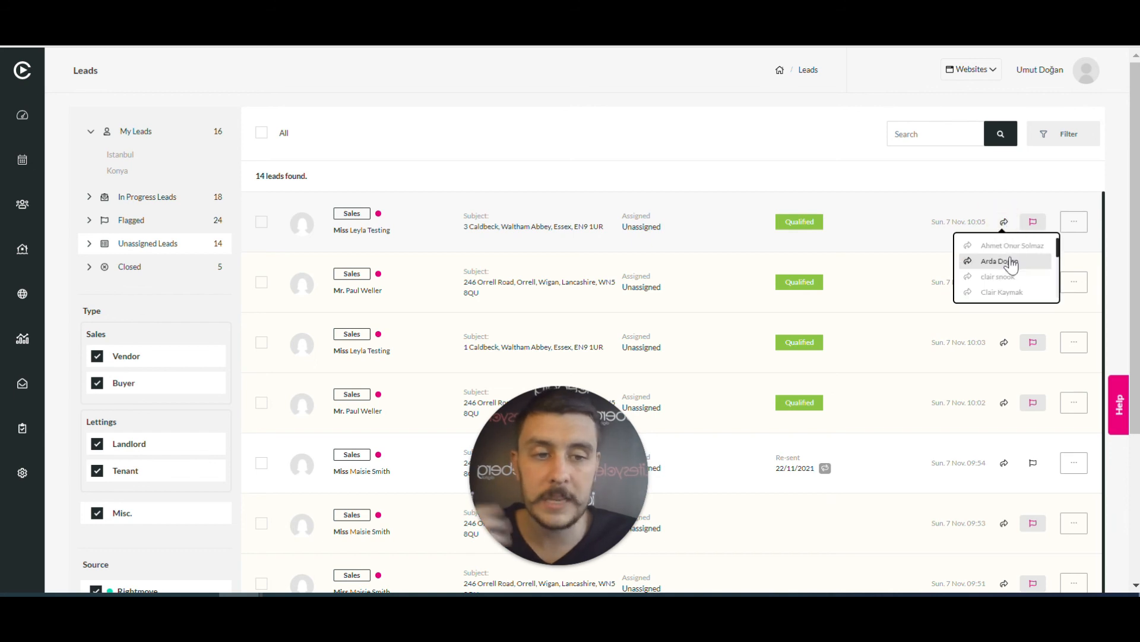
click(1004, 223)
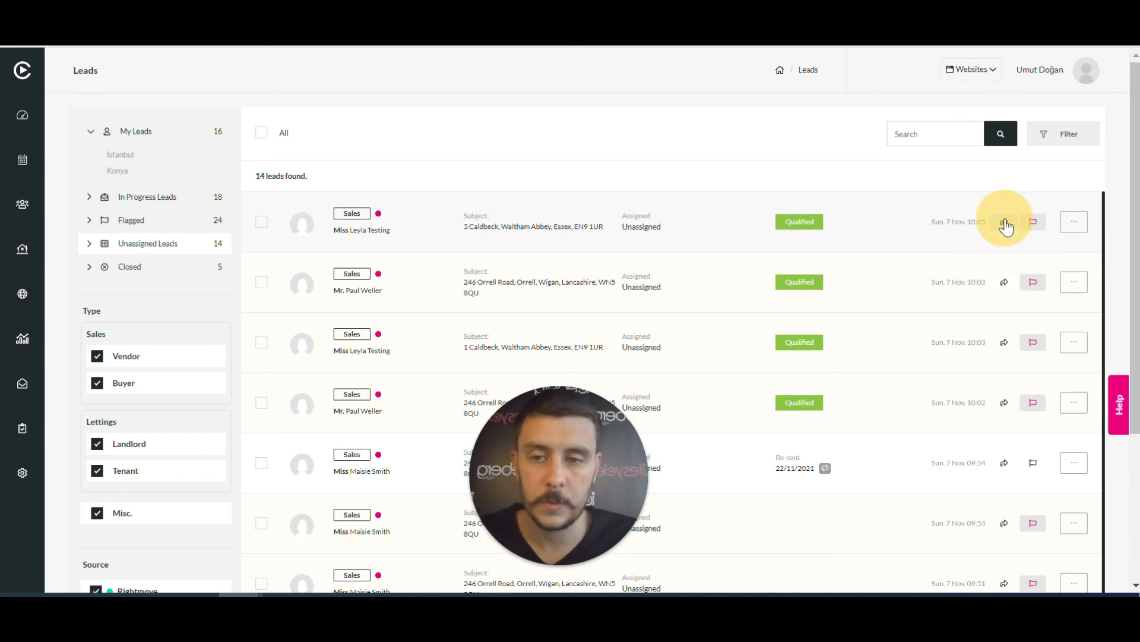
Look at Closed leads, return to Unassigned Leads and select every lead for bulk actions
click(151, 270)
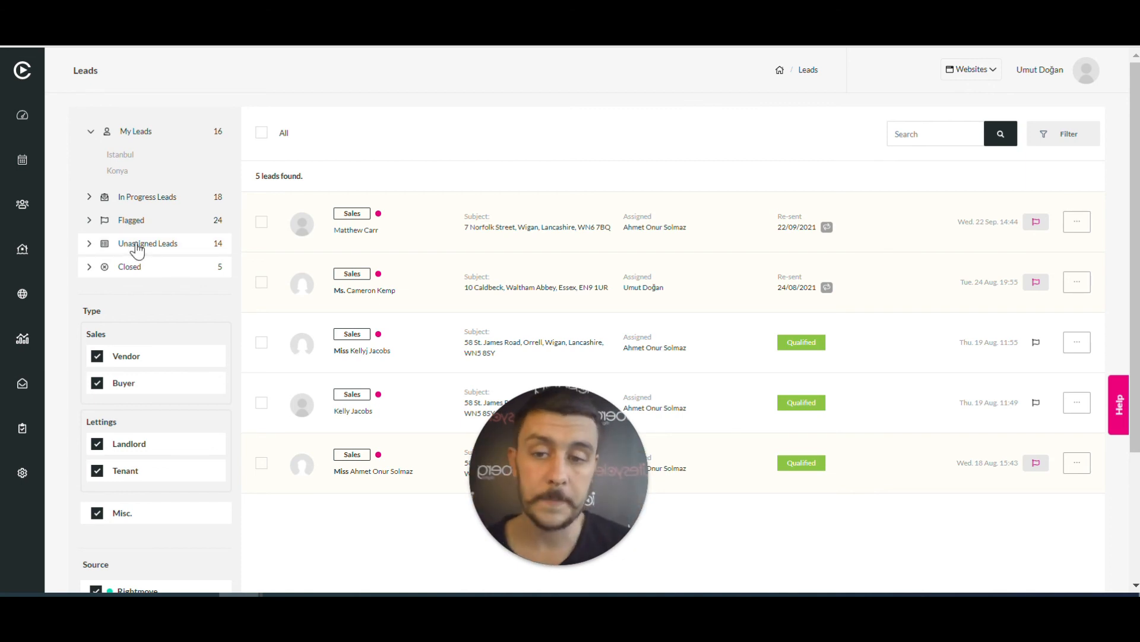
click(157, 244)
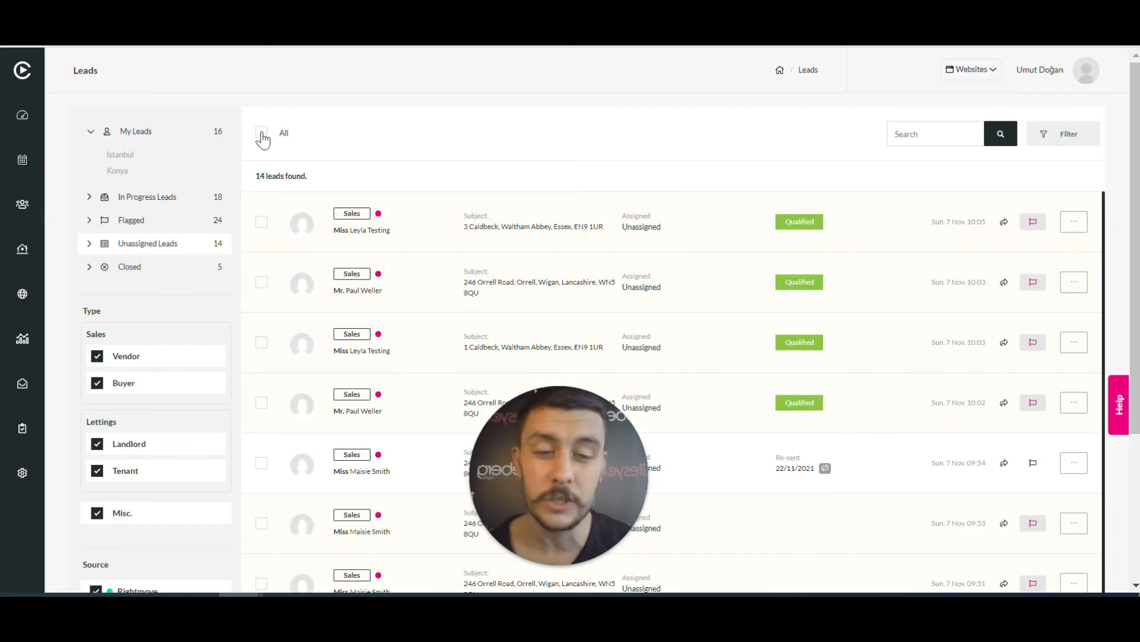
click(262, 133)
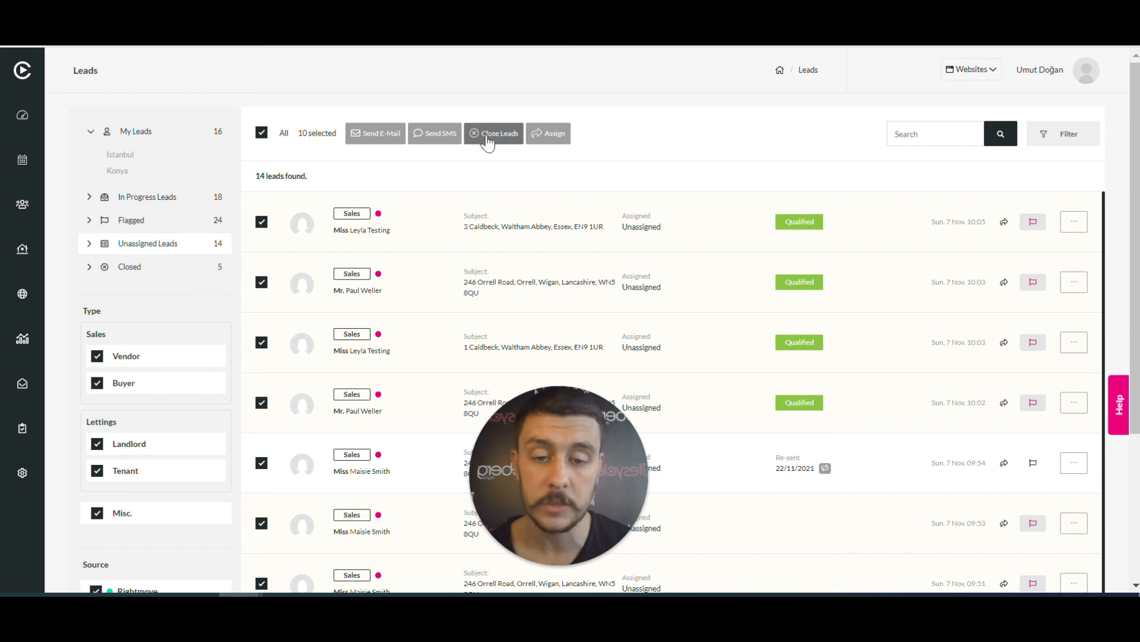
click(262, 133)
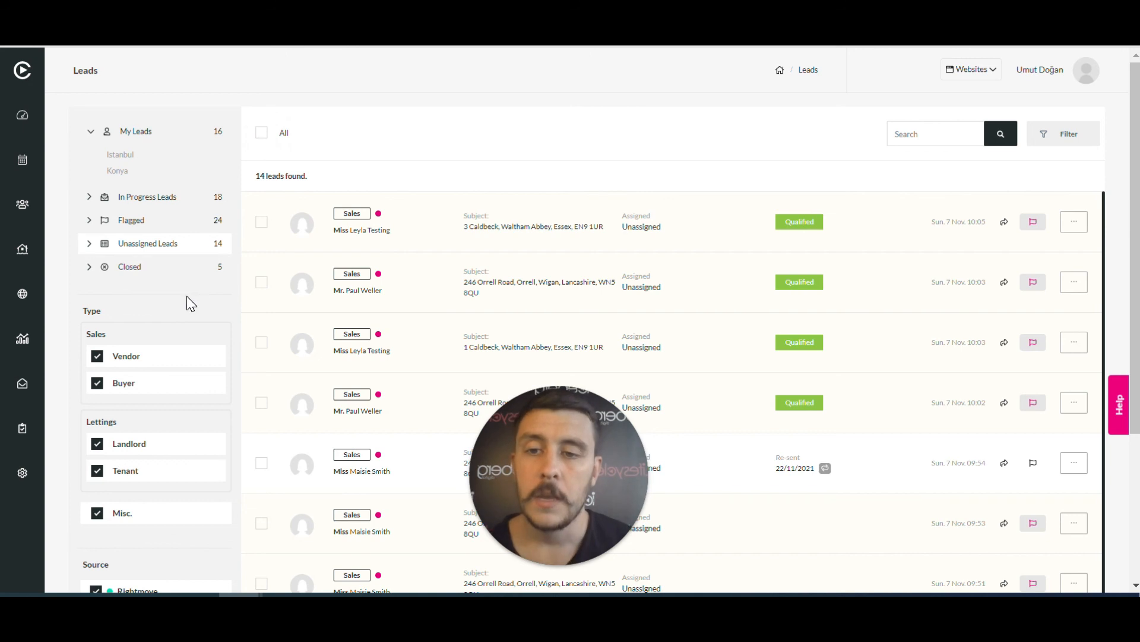
scroll(162, 279, down, 2)
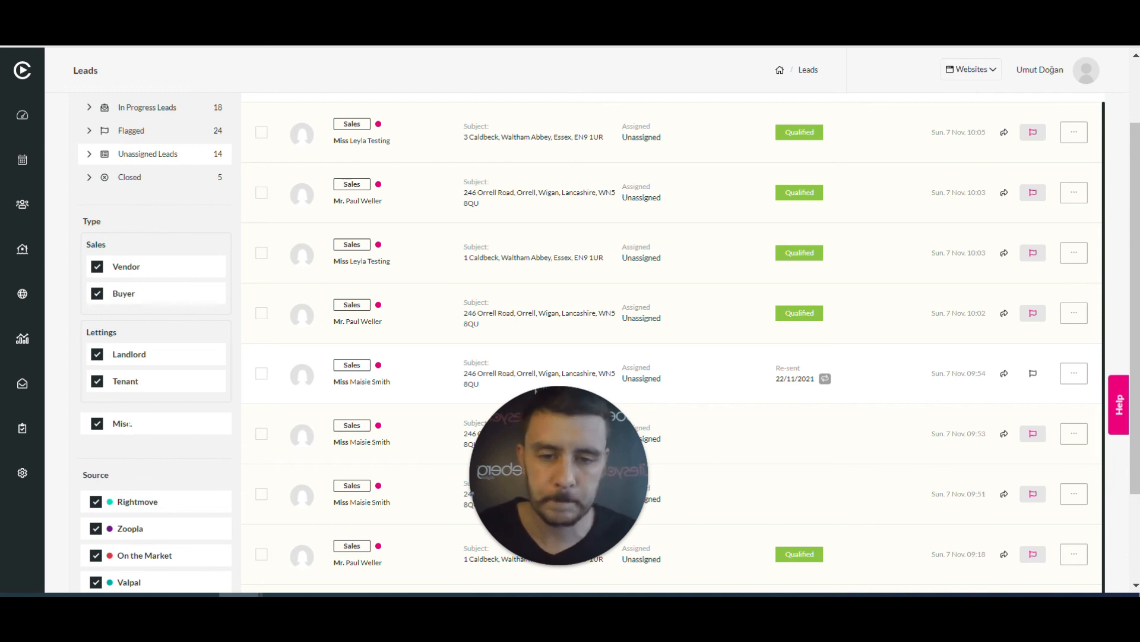
scroll(148, 387, down, 2)
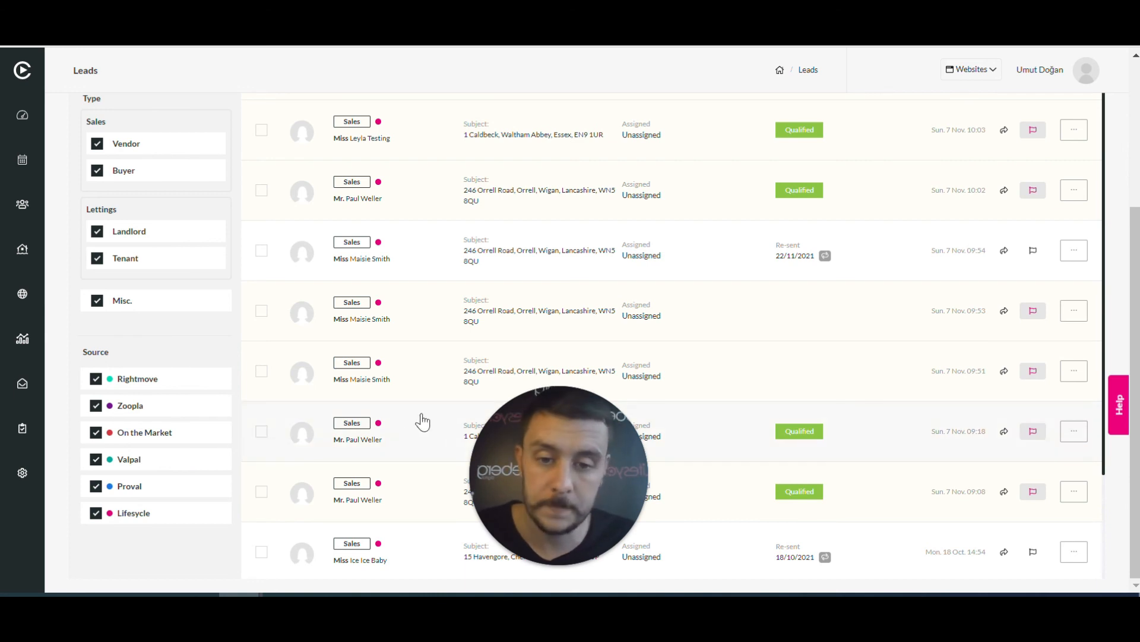
drag(568, 471, 123, 380)
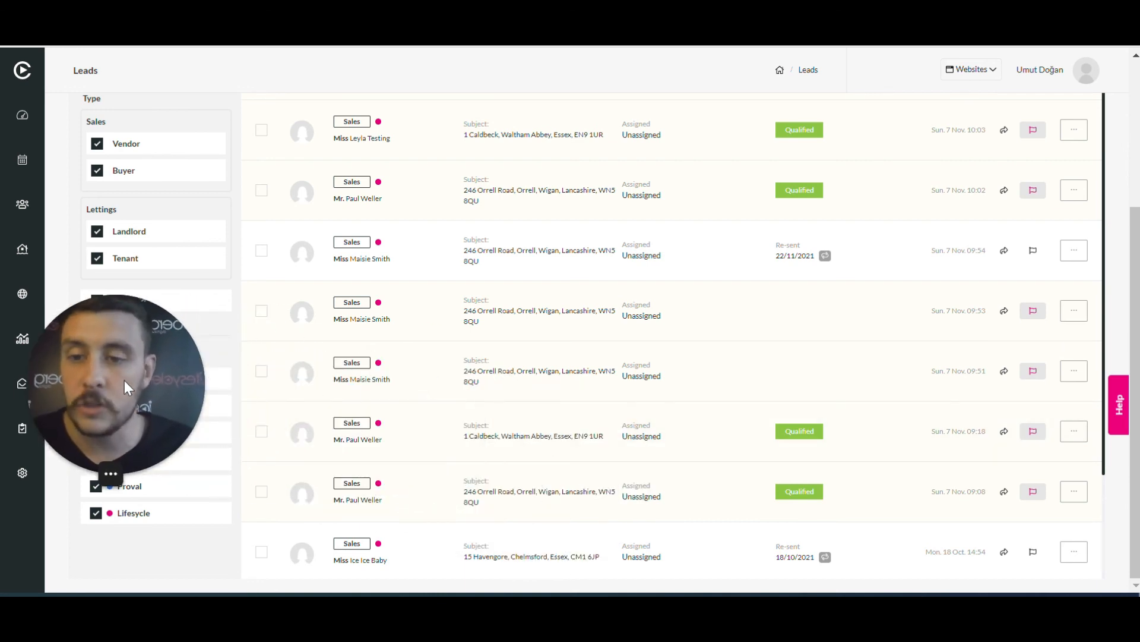
scroll(556, 456, up, 4)
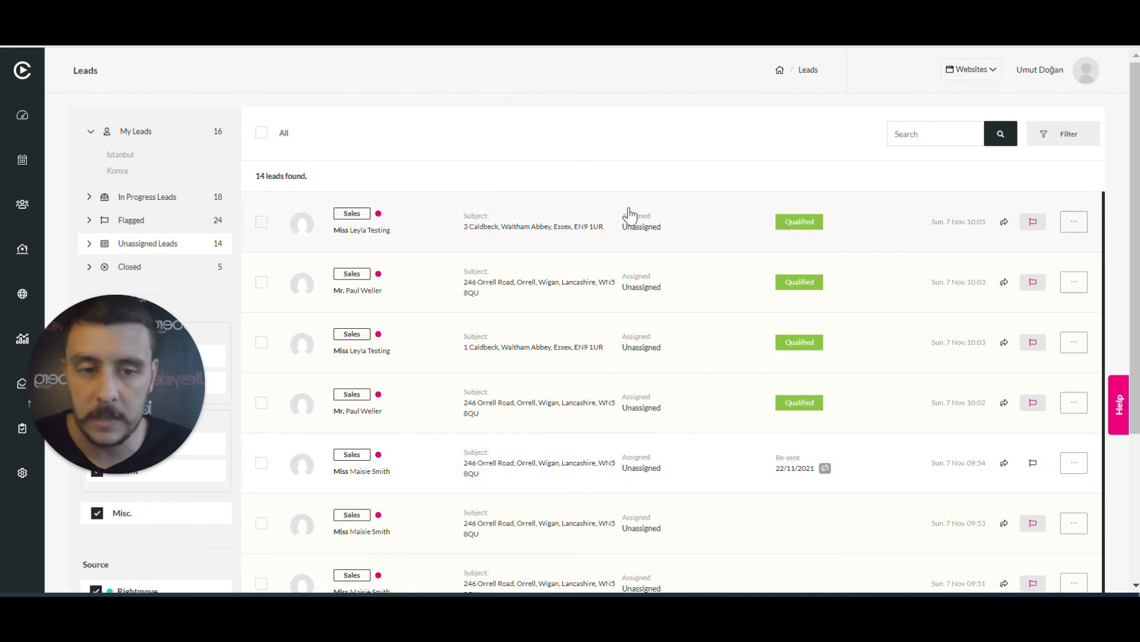
click(543, 226)
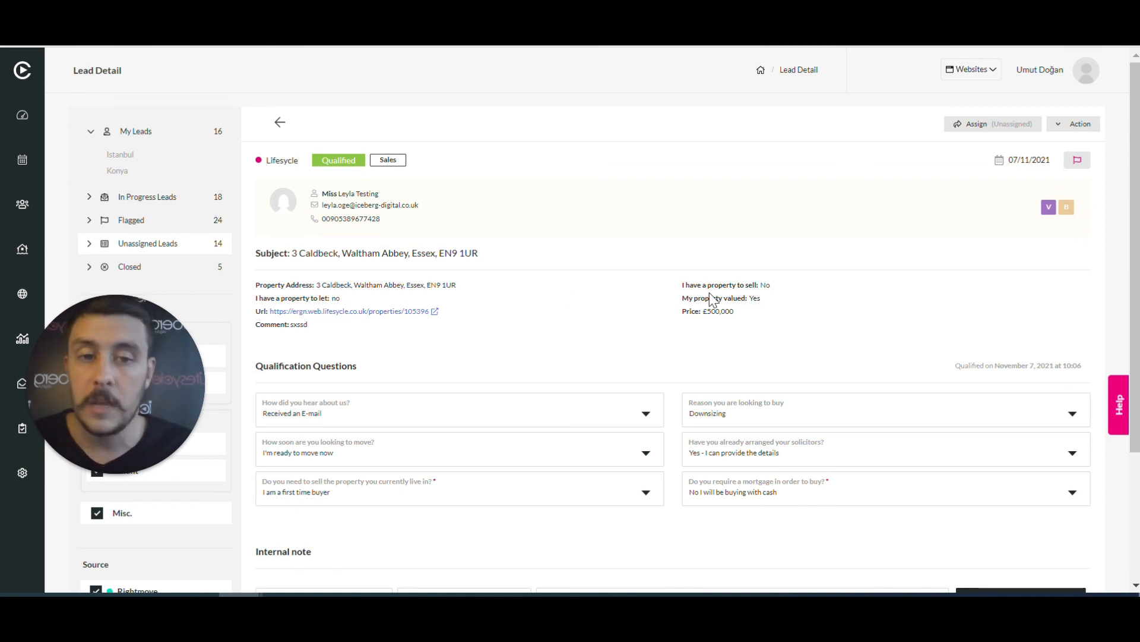
scroll(713, 300, down, 2)
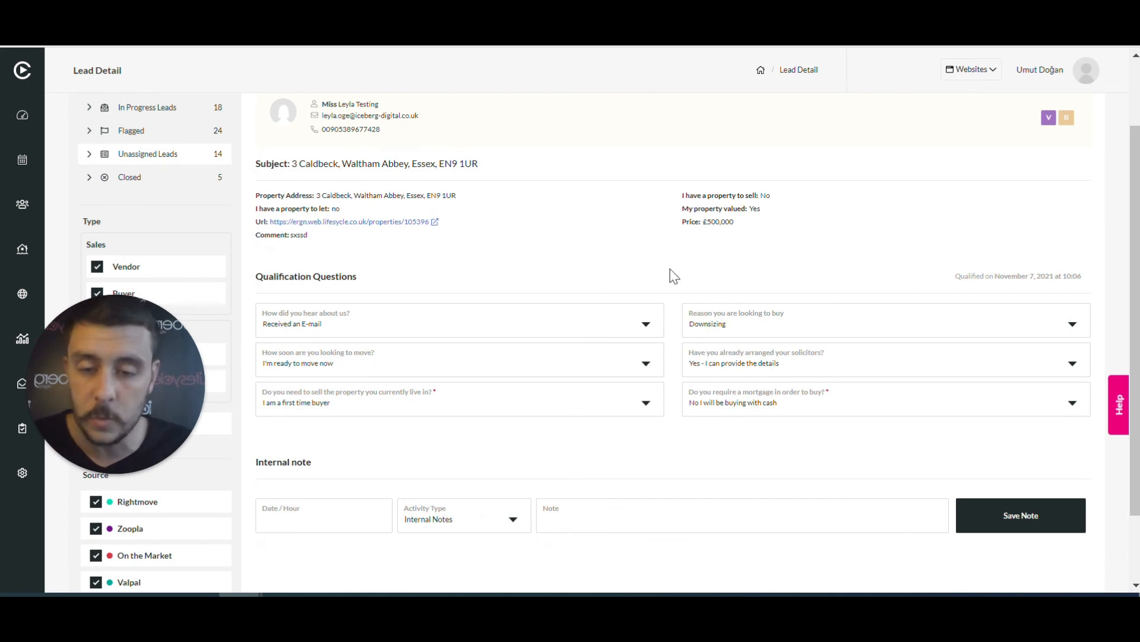
scroll(673, 277, down, 2)
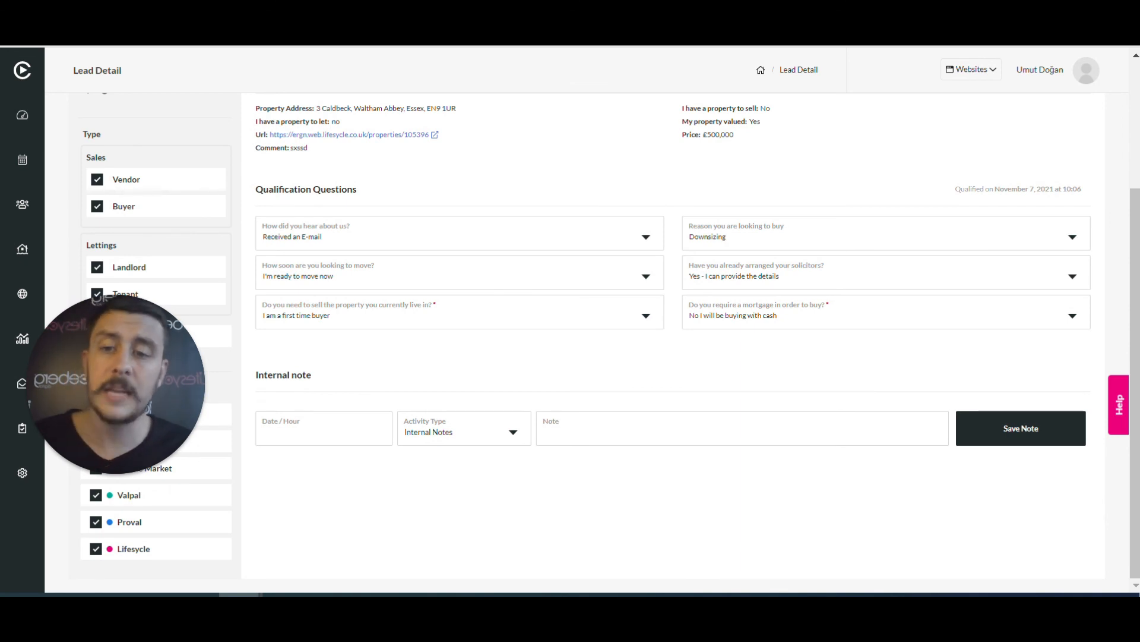
scroll(673, 337, up, 2)
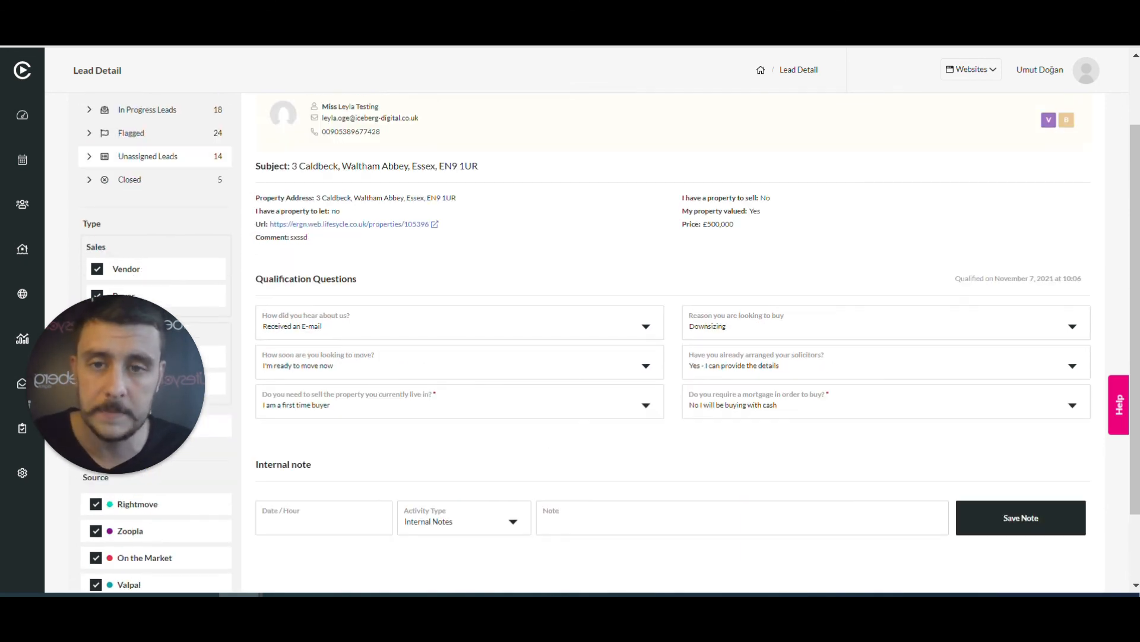
scroll(593, 441, up, 2)
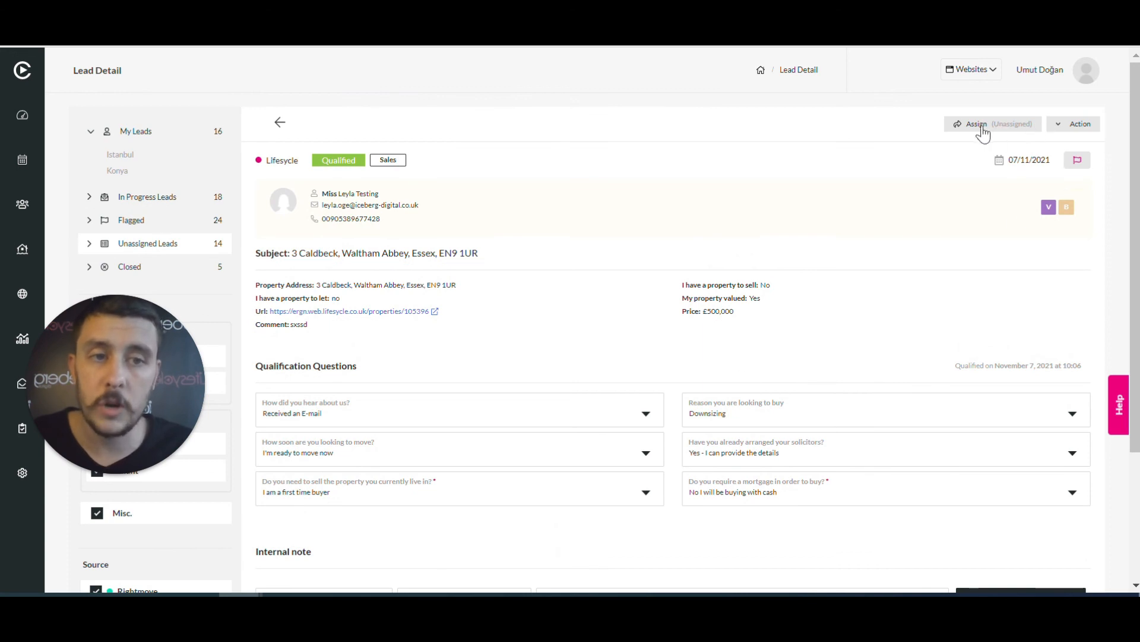
click(1064, 126)
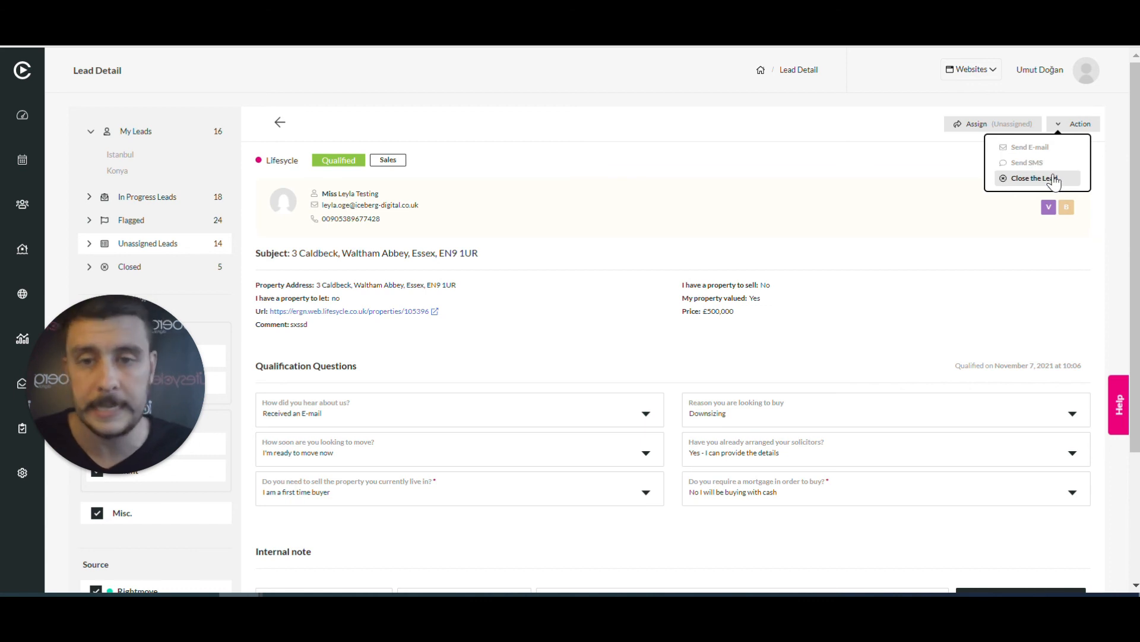
click(729, 158)
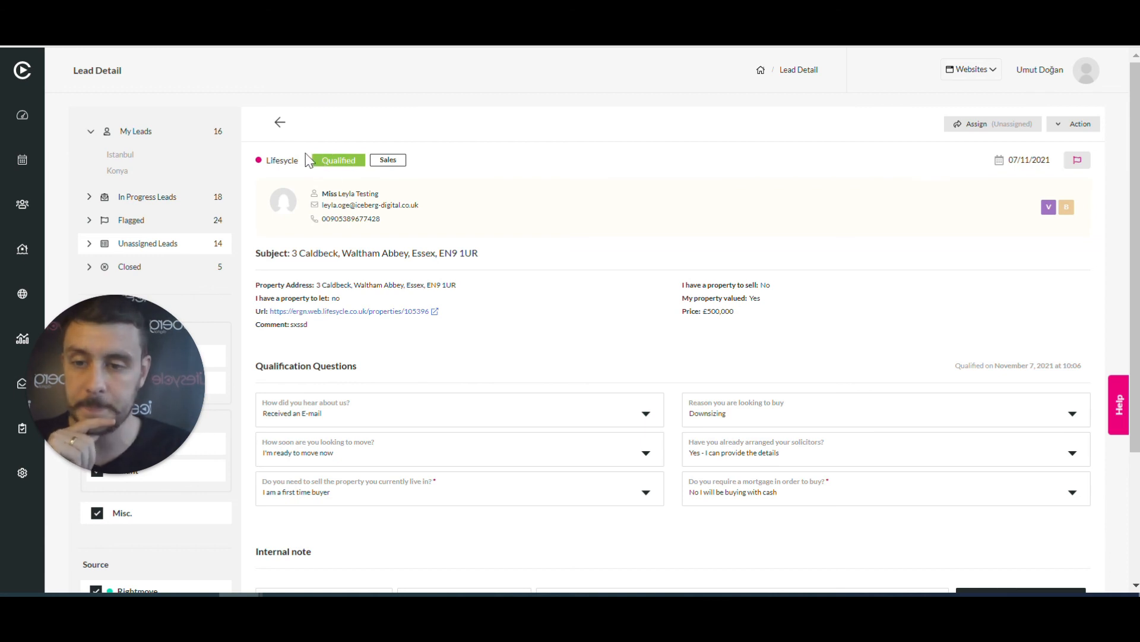
Back on the Leads list, mark the Re-sent 09:54 lead to be re-sent
click(282, 124)
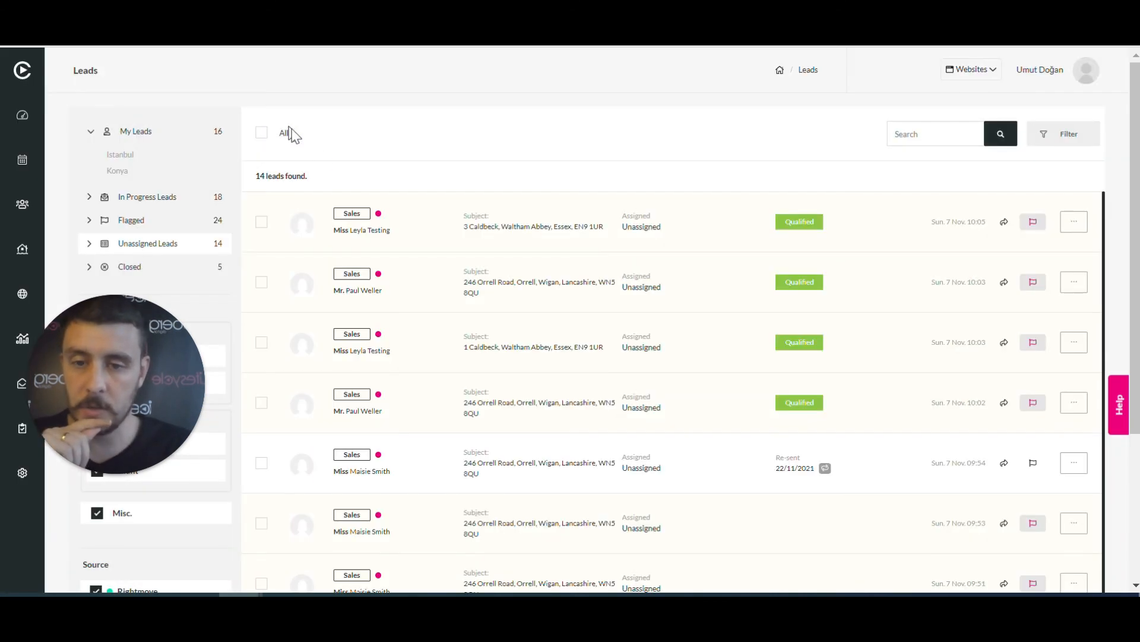
scroll(870, 368, down, 3)
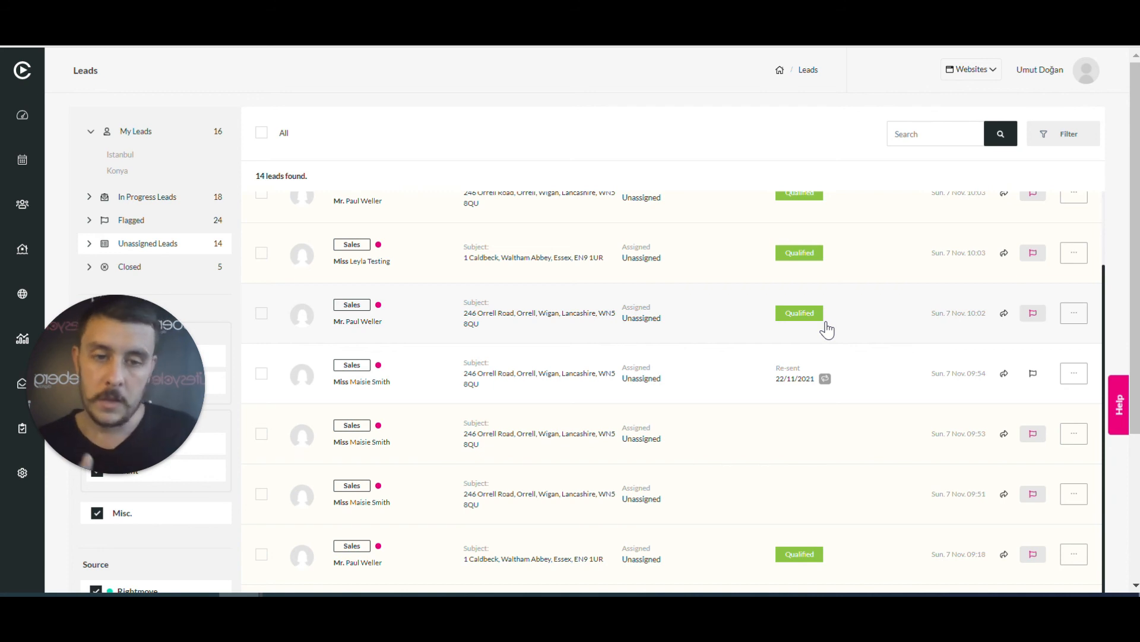
click(825, 381)
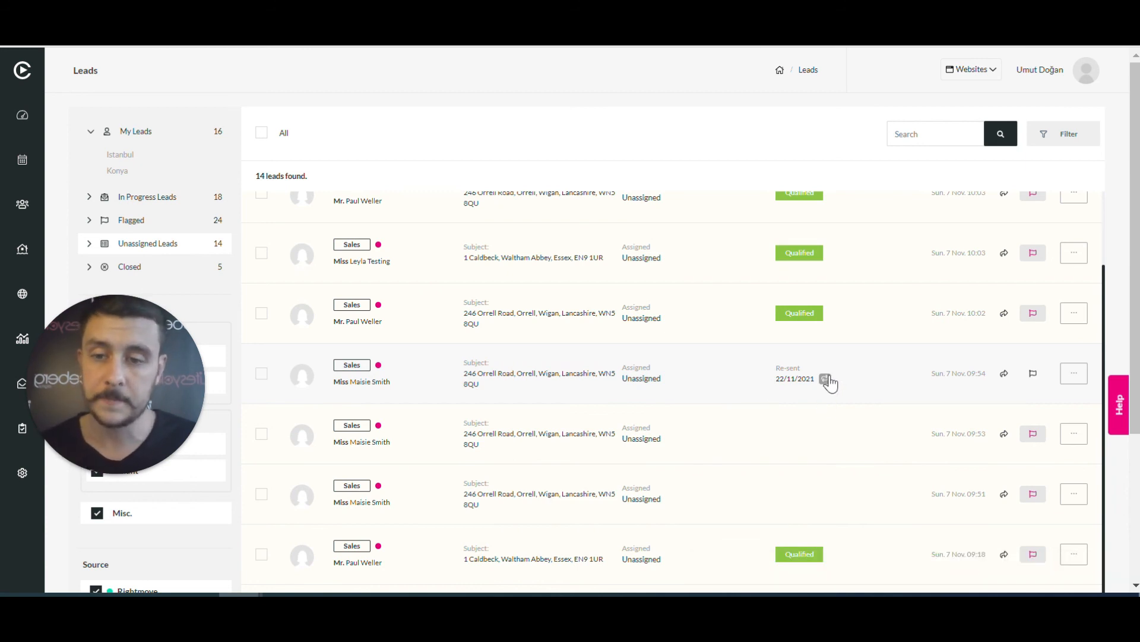
scroll(832, 383, up, 2)
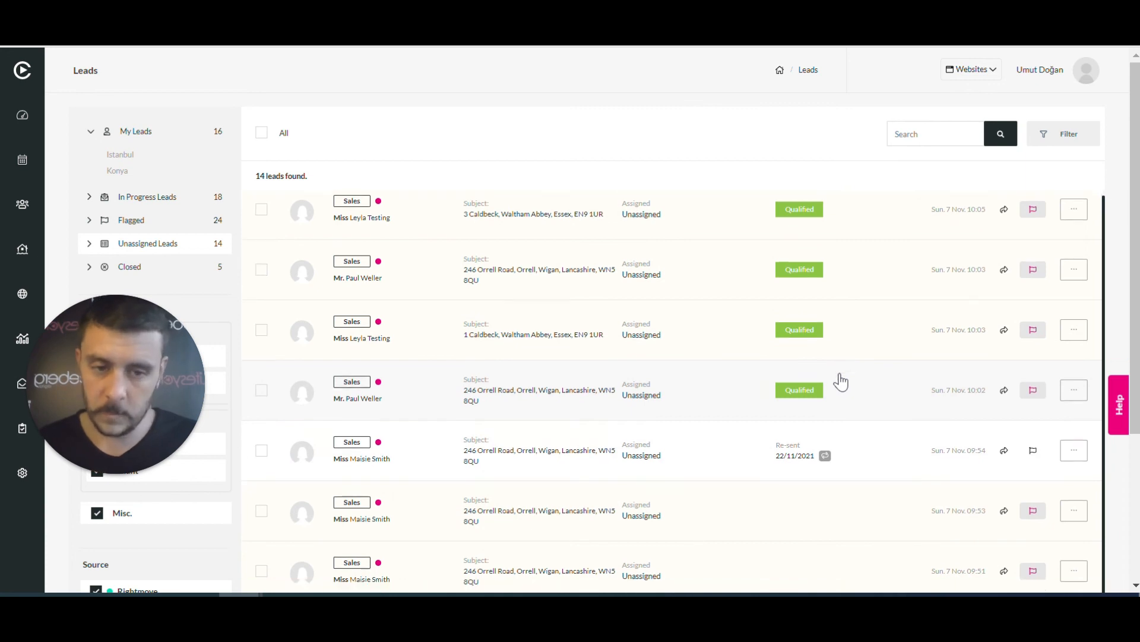
scroll(837, 380, down, 1)
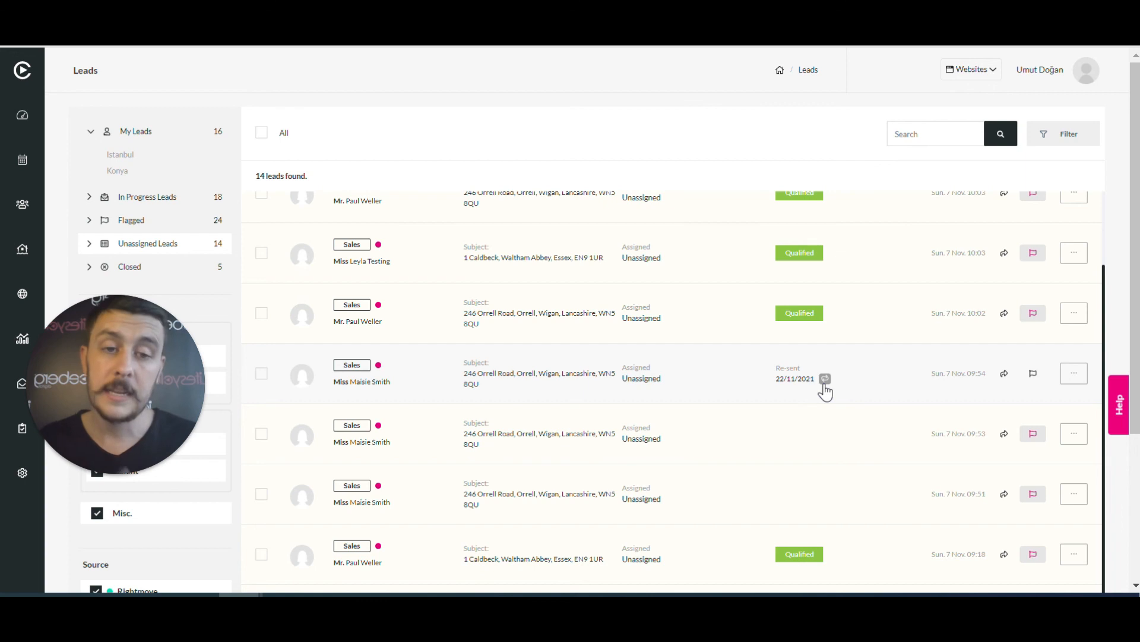
scroll(870, 257, up, 3)
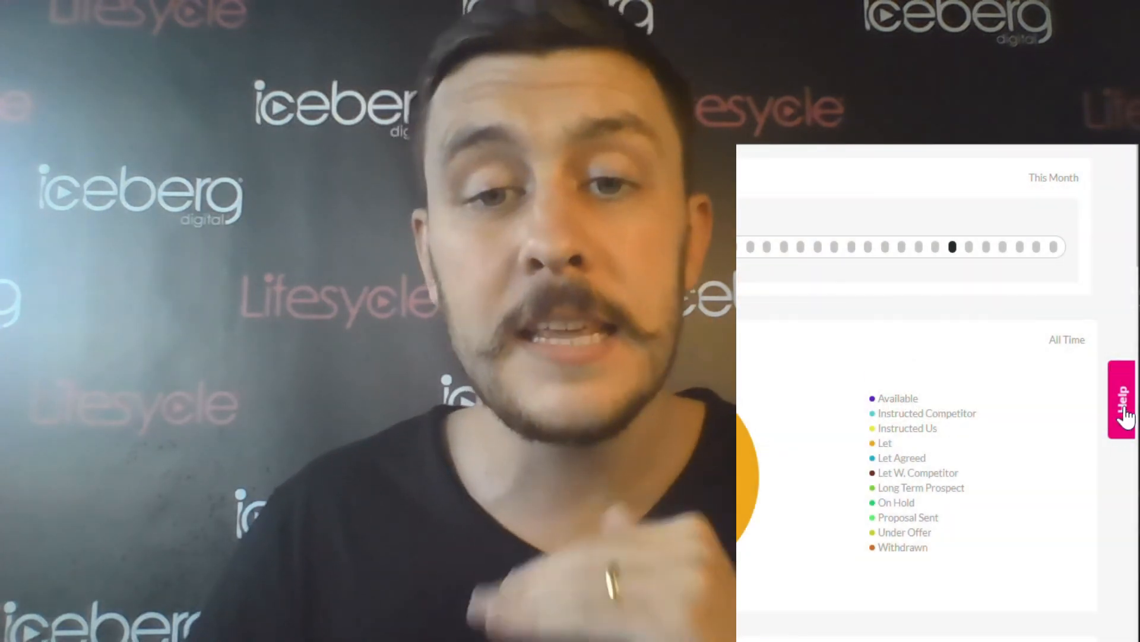
Search the Help widget articles for "MA"
click(1125, 413)
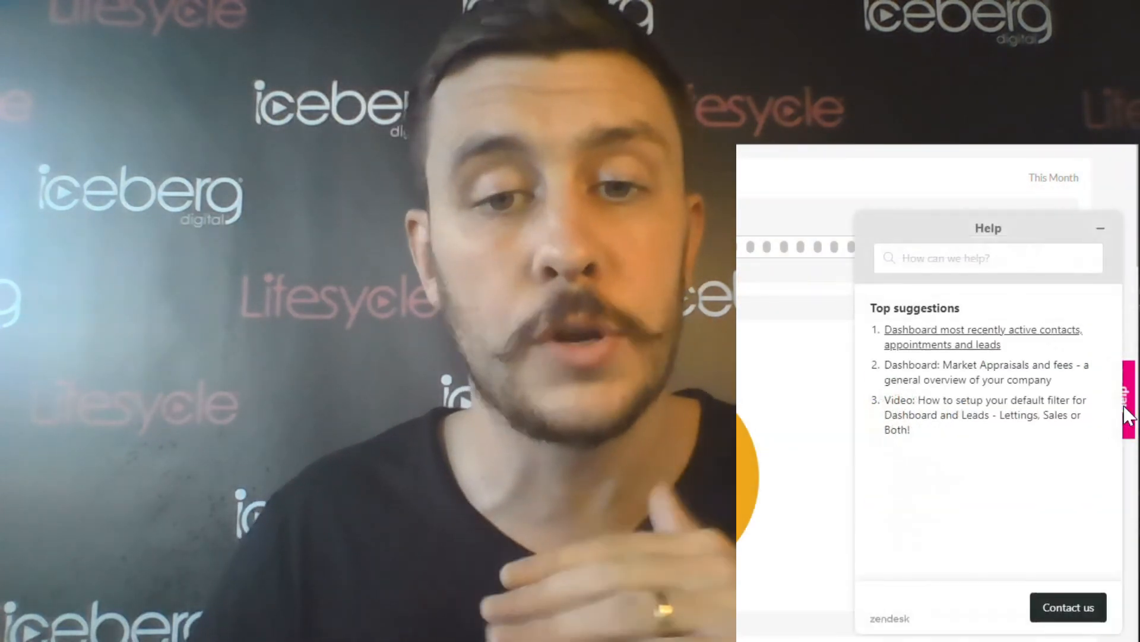
click(974, 260)
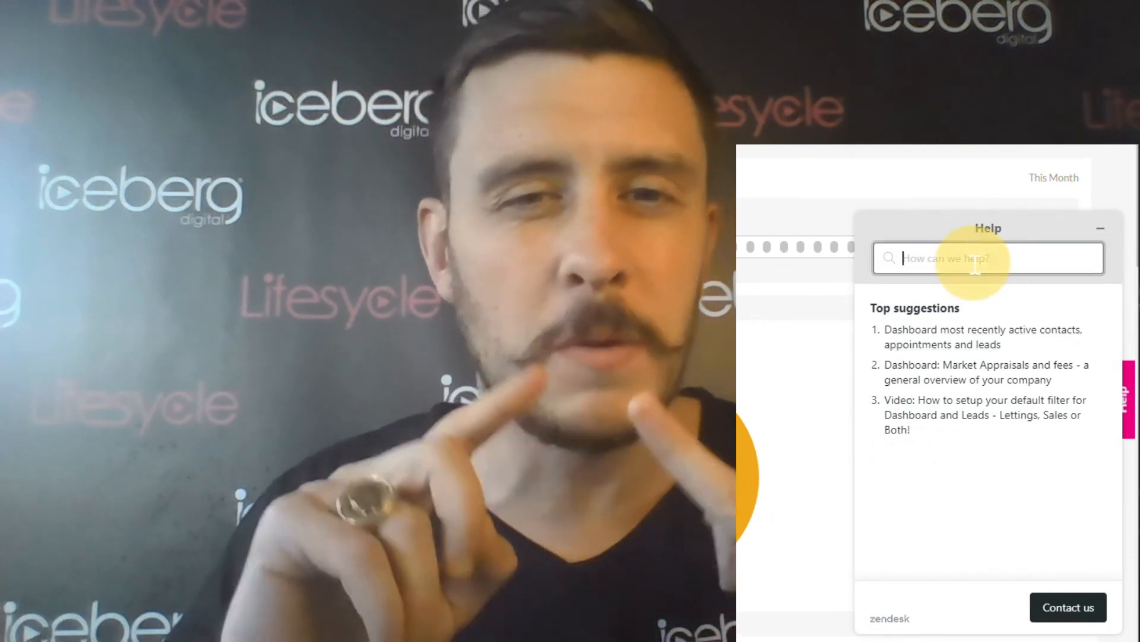
text(MA)
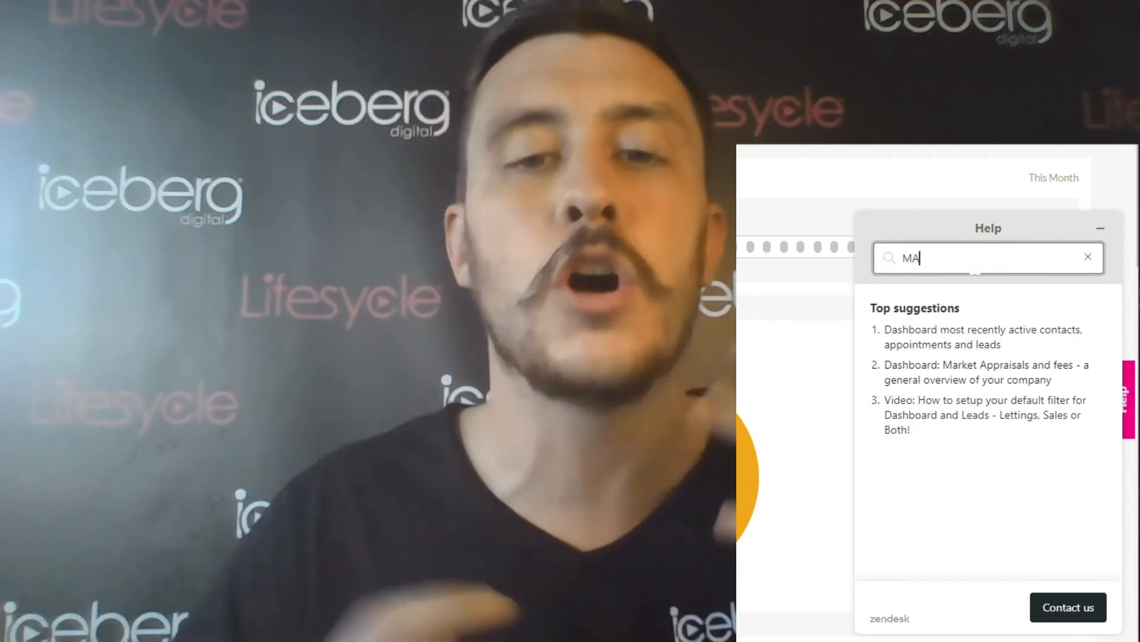
key(Return)
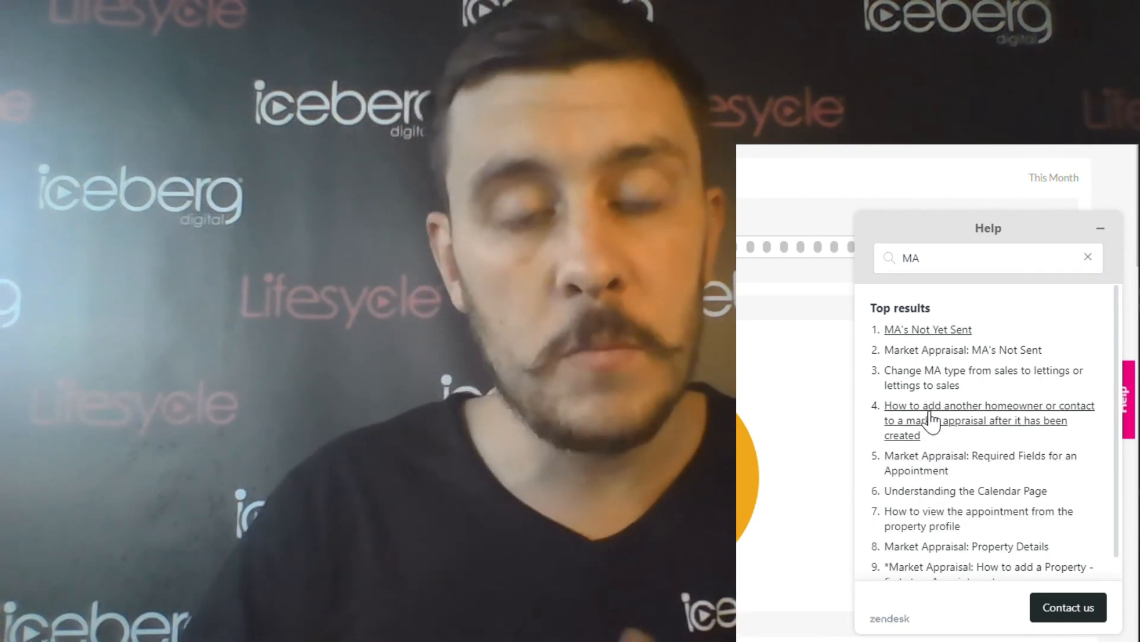
Read the article on adding a homeowner to a market appraisal, then bring up Contact us
click(932, 421)
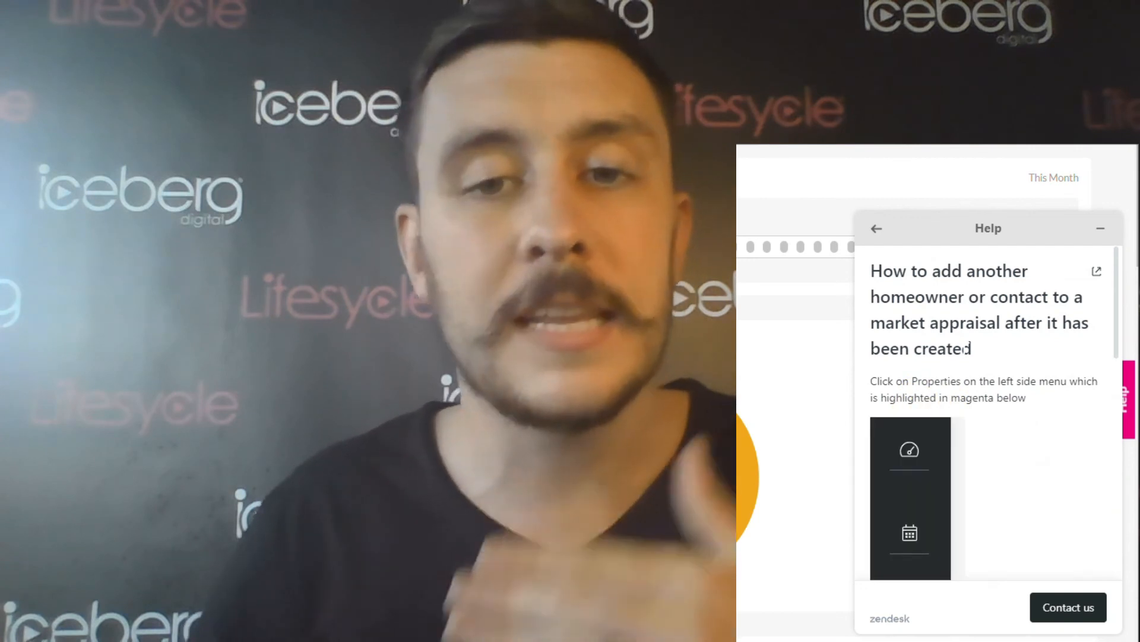
scroll(967, 349, down, 5)
scroll(986, 410, down, 5)
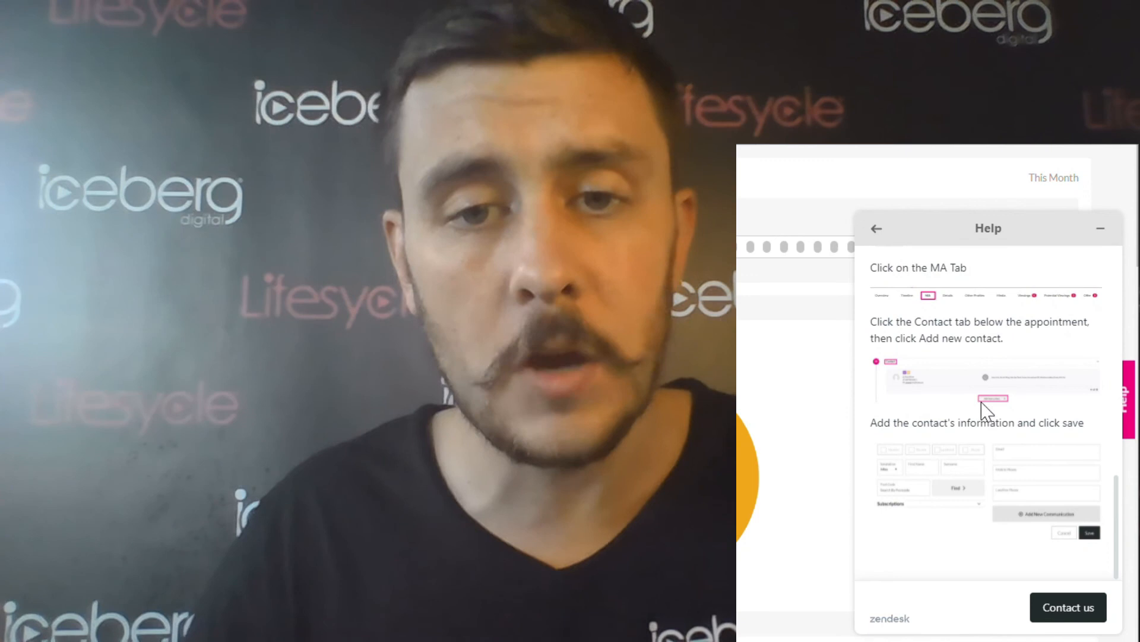
click(1061, 612)
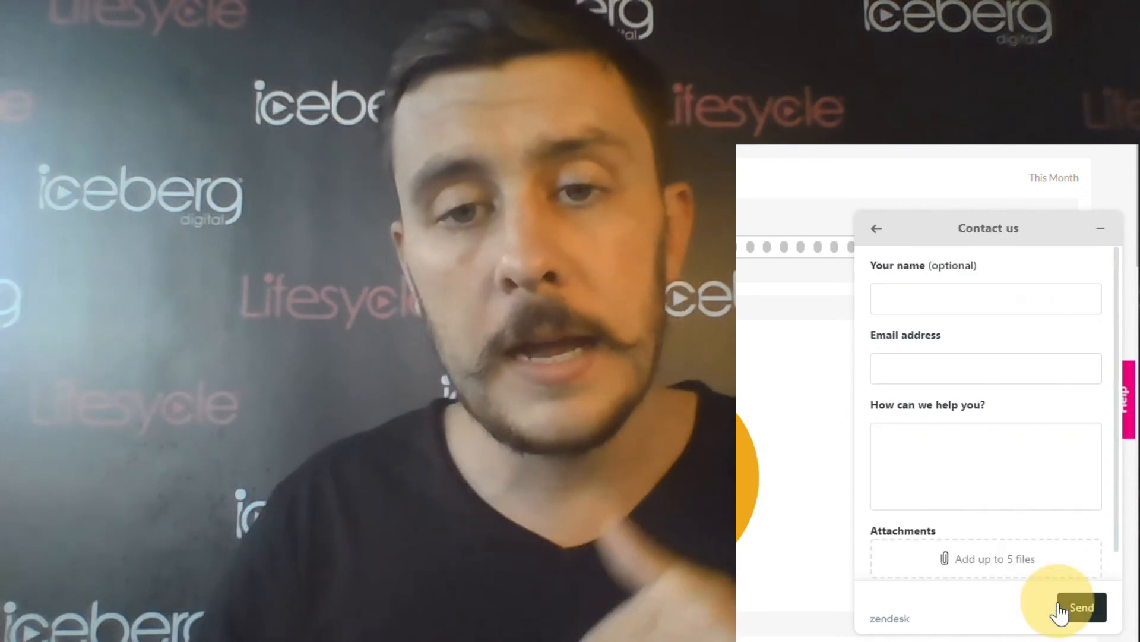